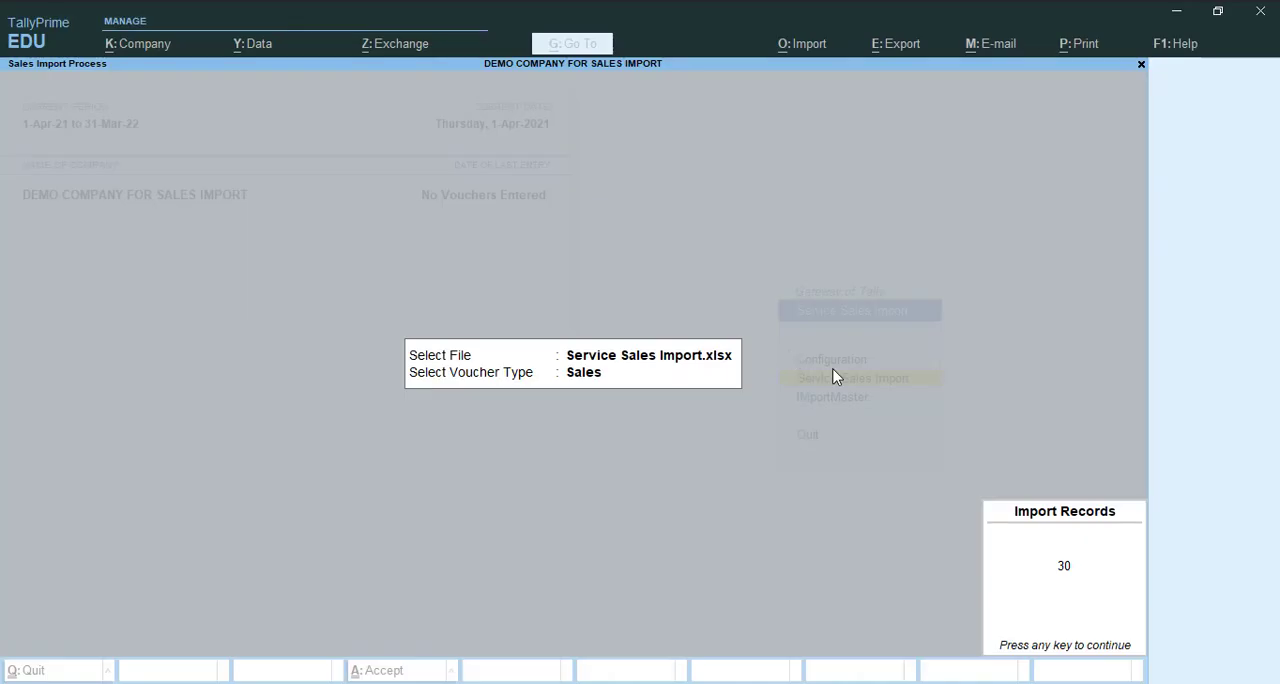
# - Dismiss the Import Records notice for the Service Sales Import.xlsx sales voucher import
pyautogui.press('Return')
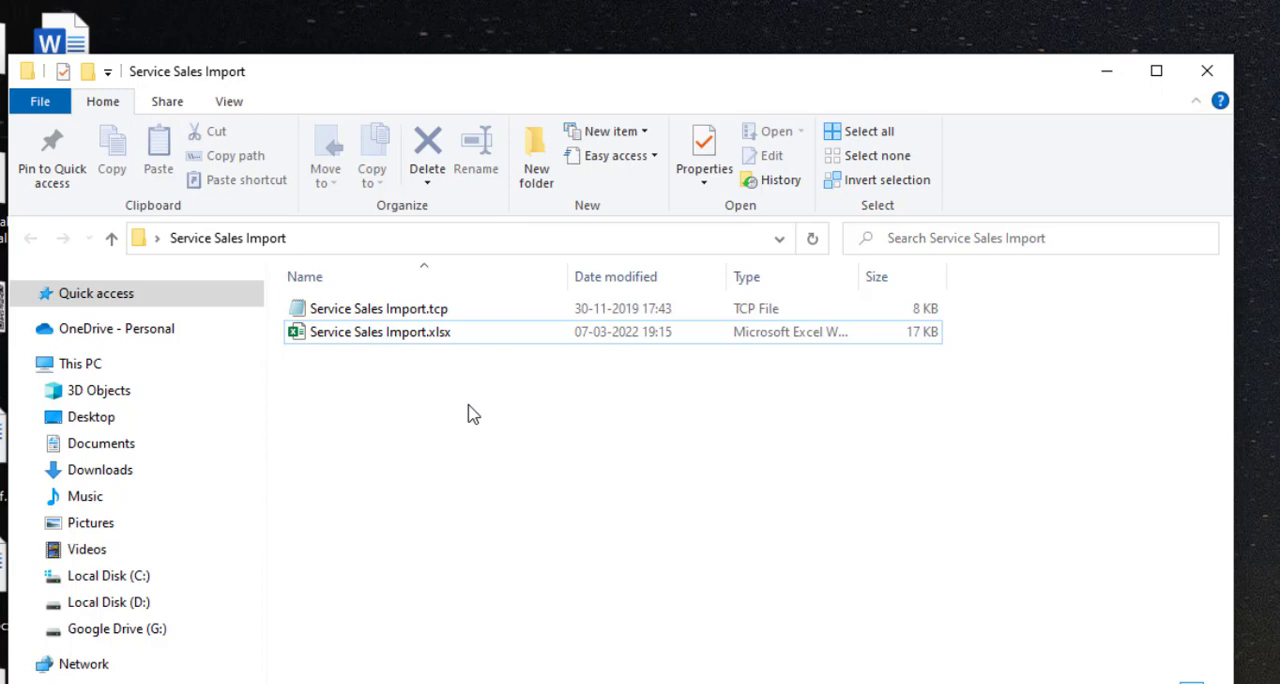
# - Switch to the Service Sales Import folder and open the Service Sales Import.xlsx workbook in Excel
pyautogui.click(437, 311)
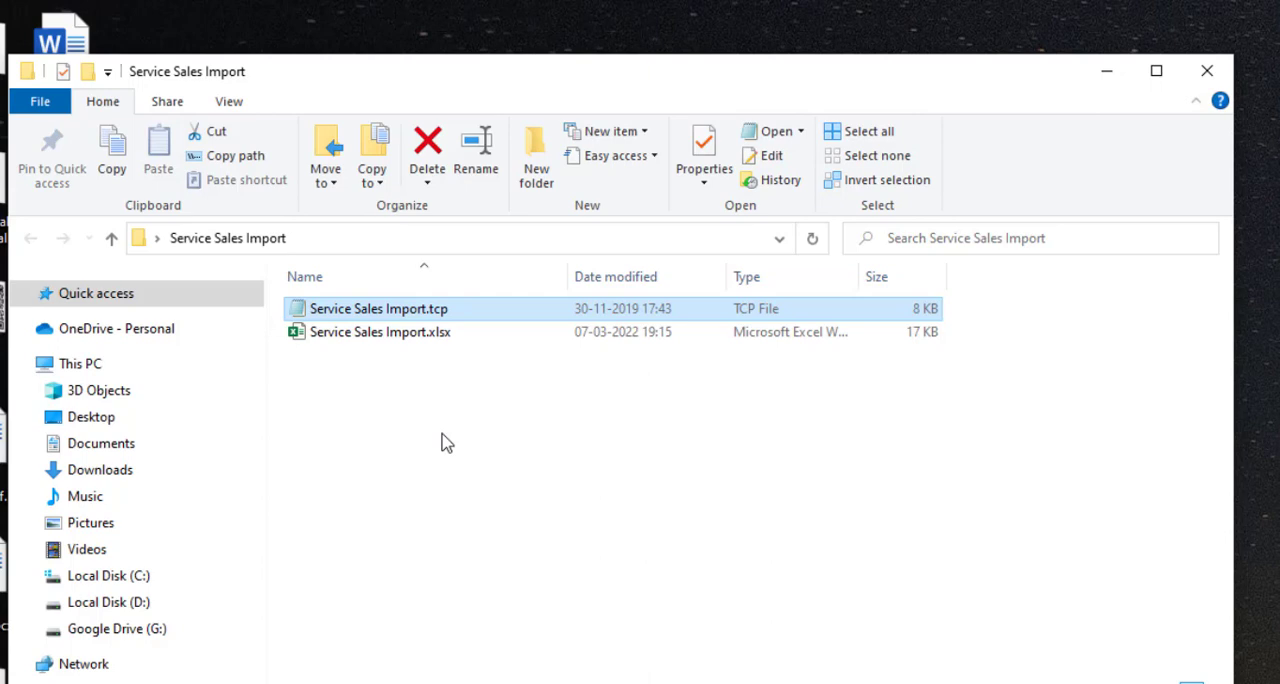
pyautogui.click(421, 338)
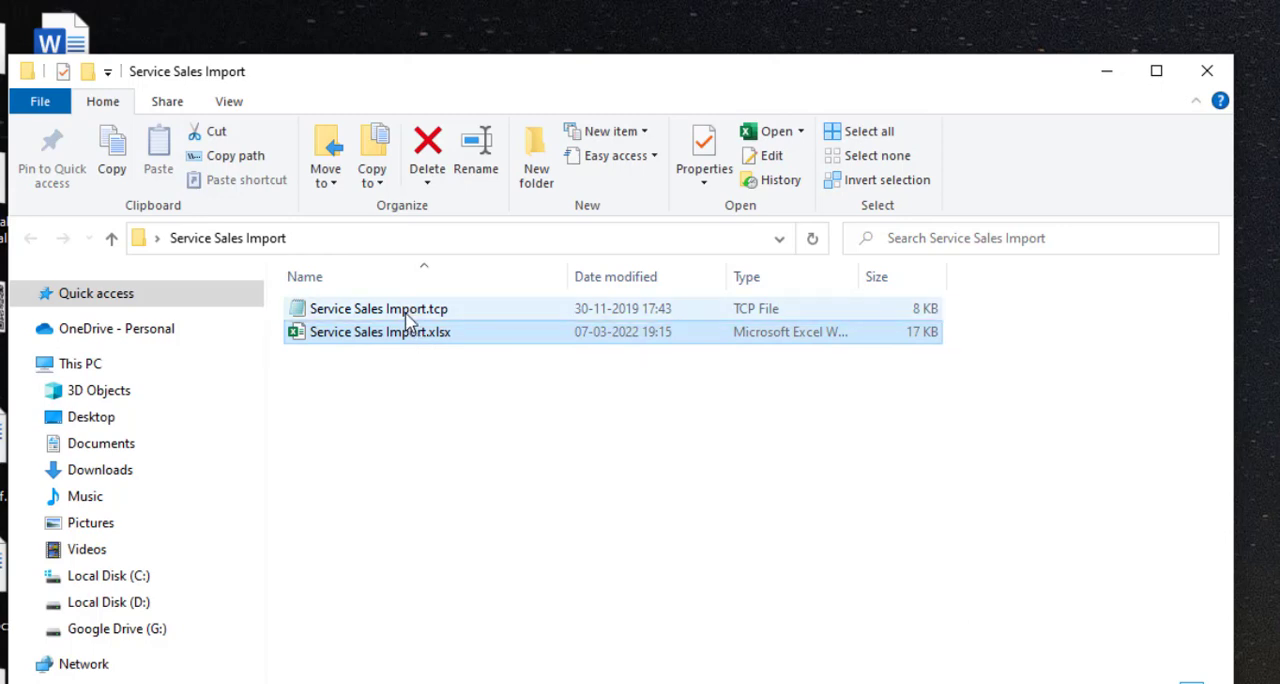
pyautogui.click(407, 319)
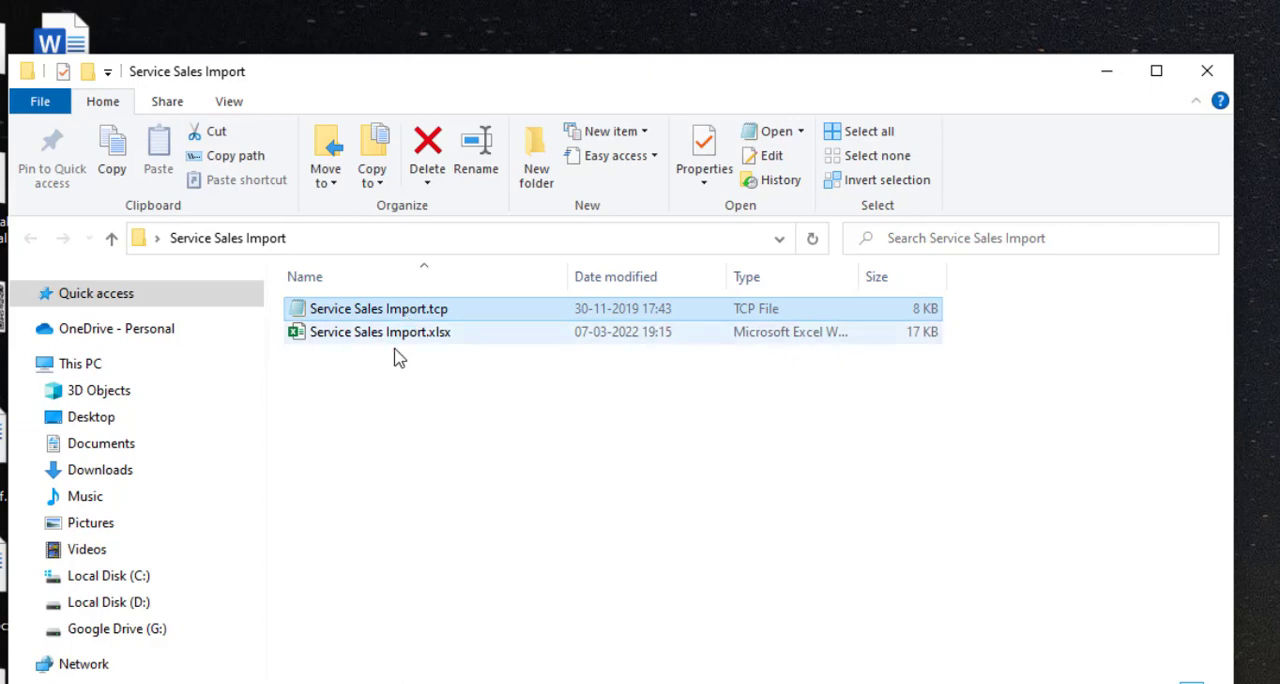
pyautogui.click(385, 345)
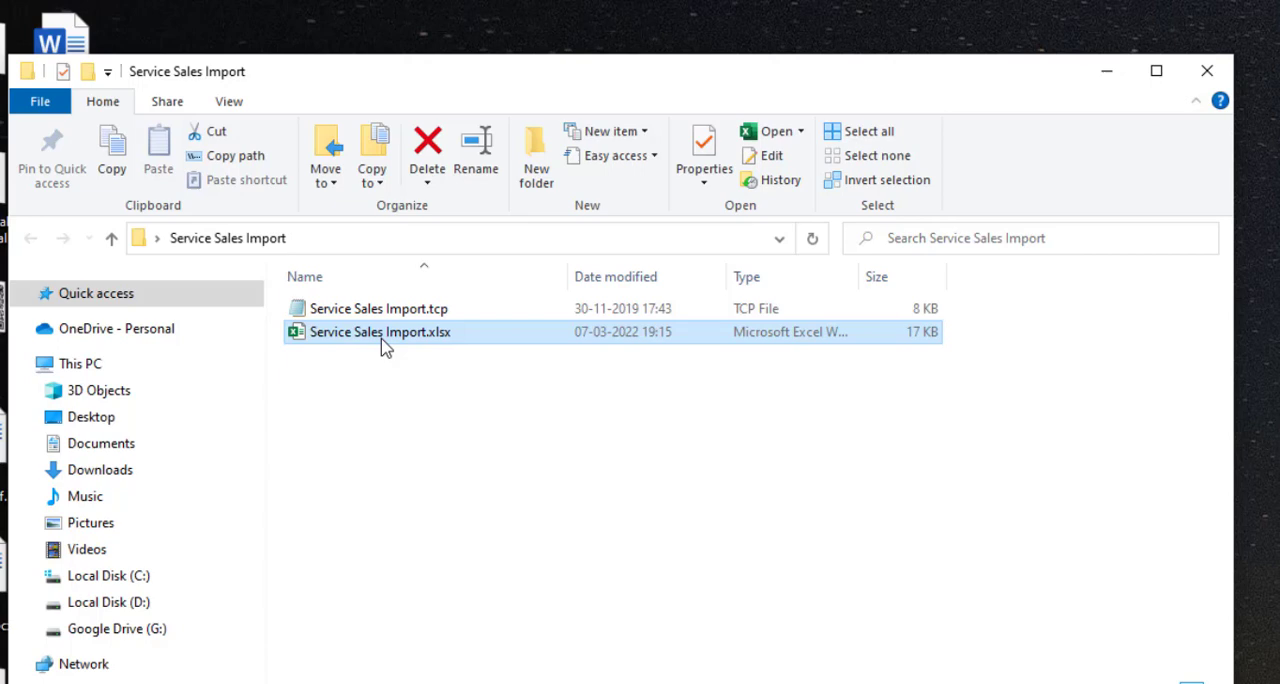
pyautogui.doubleClick(390, 335)
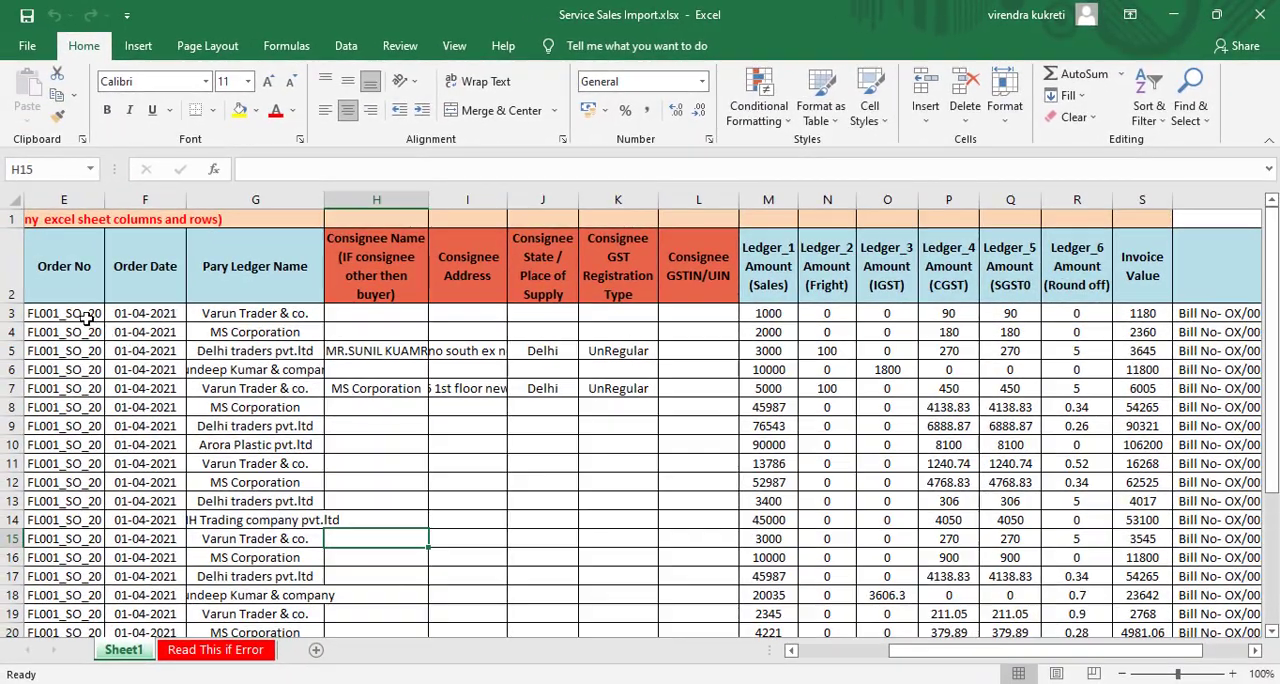
# - Look across the first data row of Sheet1, from the serial number to the ledger amount columns
pyautogui.click(87, 318)
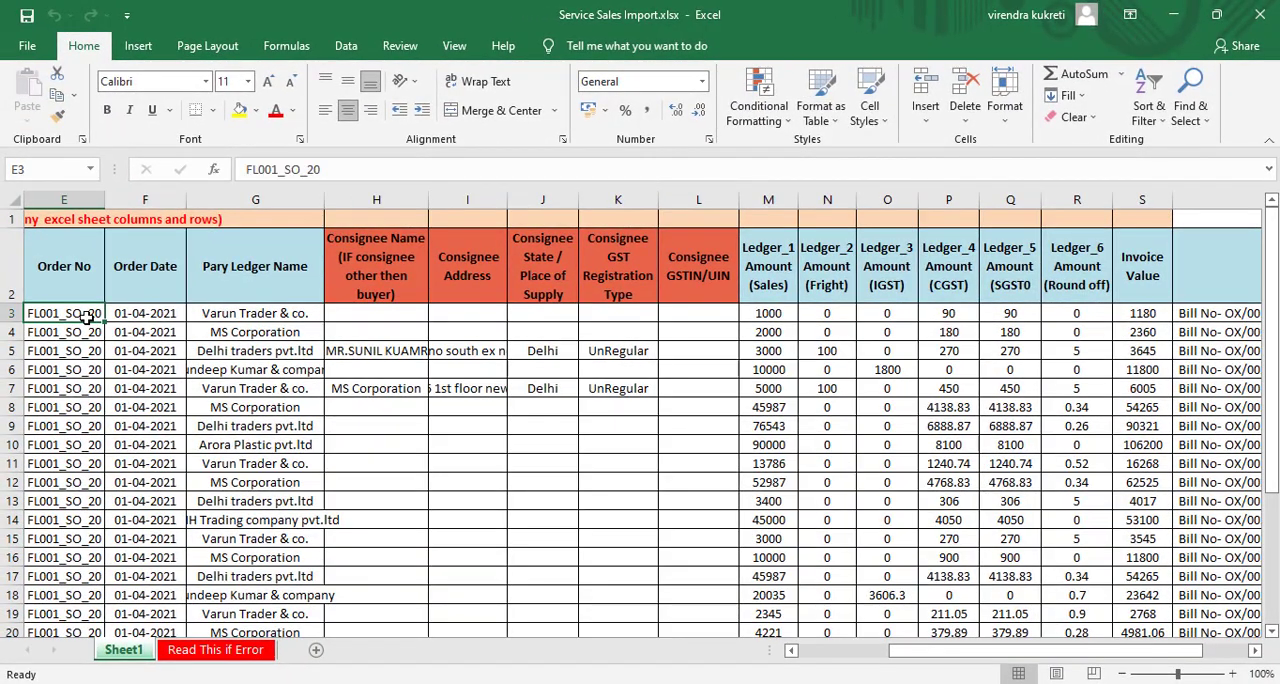
pyautogui.press('Left')
pyautogui.press('Left')
pyautogui.press('Left')
pyautogui.press('Left')
pyautogui.press('Right')
pyautogui.press('Right')
pyautogui.press('Right')
pyautogui.press('Right')
pyautogui.press('Right')
pyautogui.press('Right')
pyautogui.press('Right')
pyautogui.press('Right')
pyautogui.press('Right')
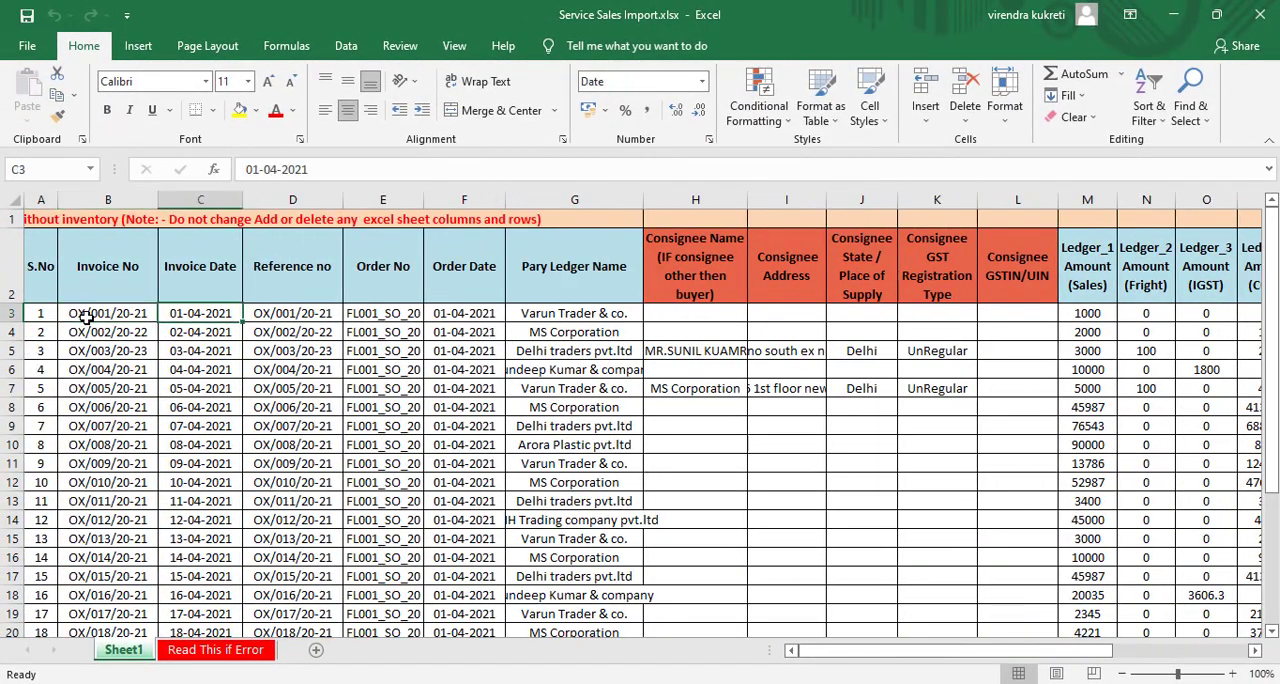
pyautogui.press('Right')
pyautogui.press('Right')
pyautogui.press('Right')
pyautogui.press('Right')
pyautogui.press('Right')
pyautogui.press('Right')
pyautogui.press('Right')
pyautogui.press('Right')
pyautogui.press('Right')
pyautogui.press('Right')
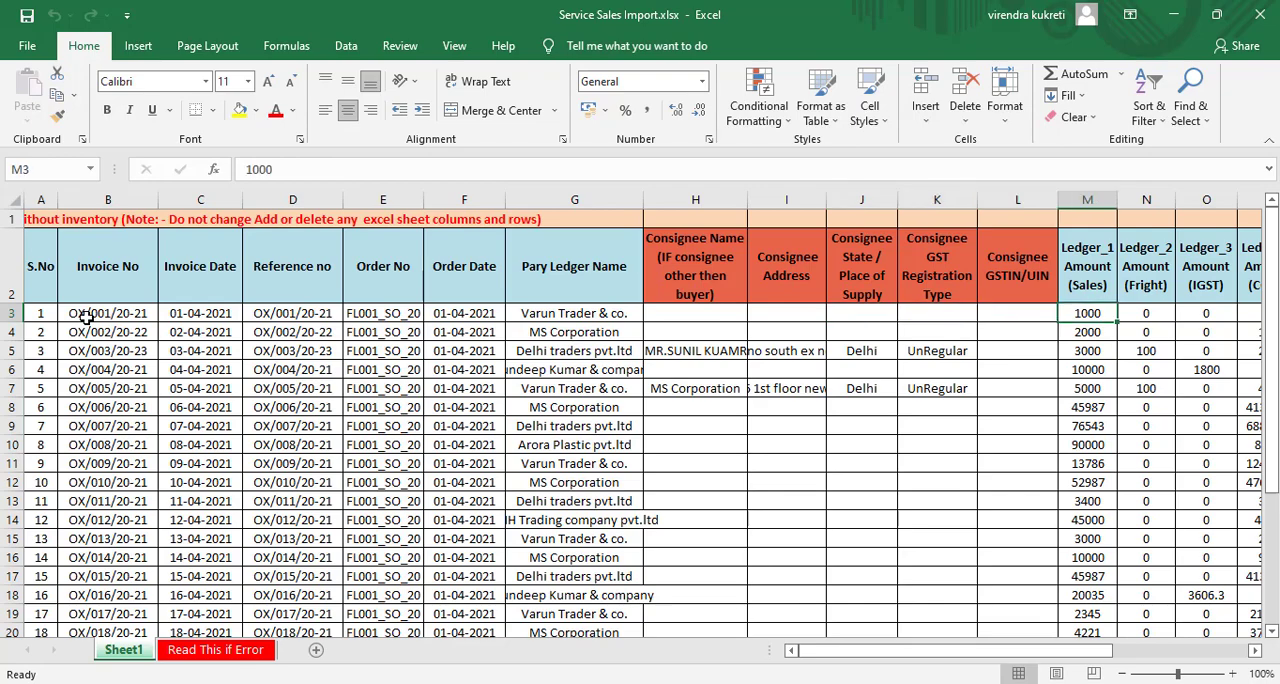
pyautogui.press('Home')
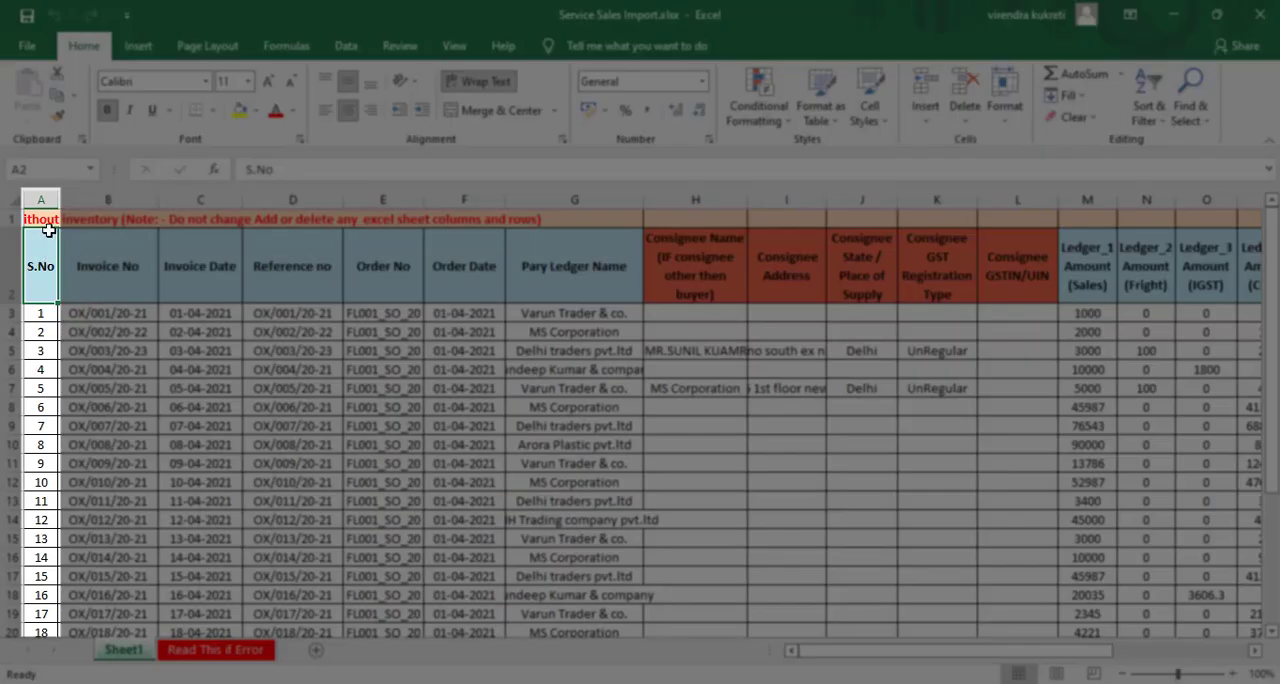
# - Examine the S.No and Invoice No columns, including the invoice numbers in the first data rows
pyautogui.click(44, 199)
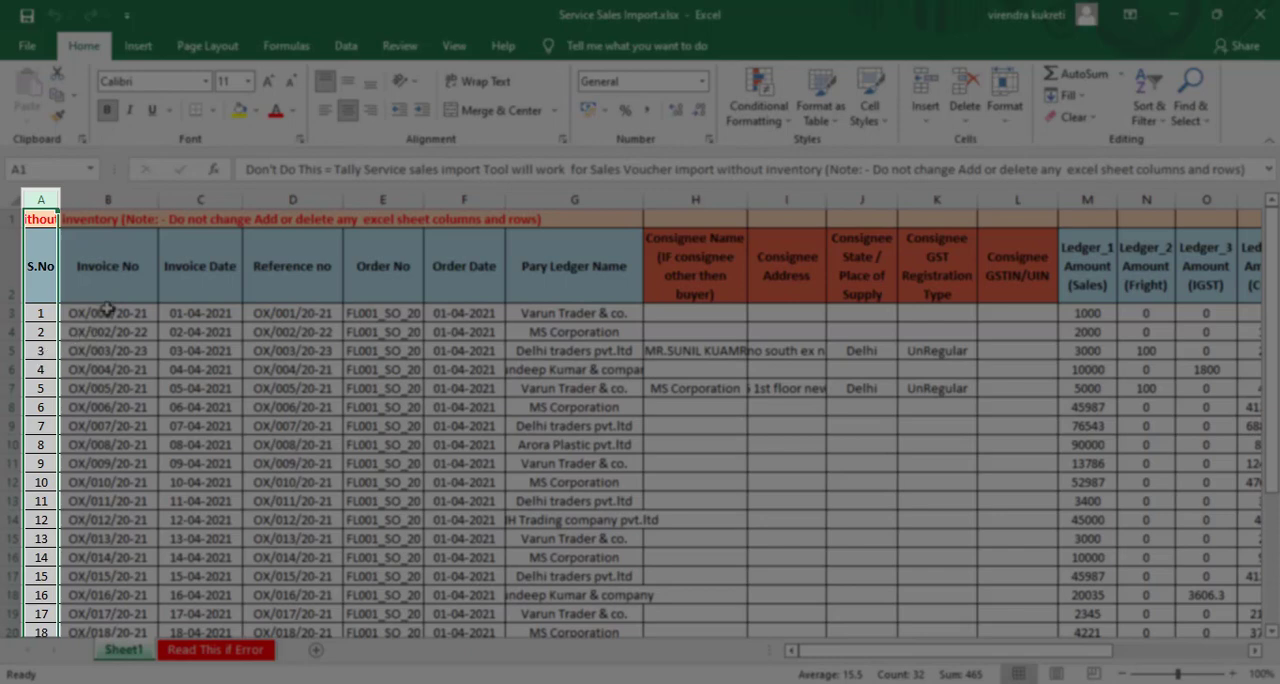
pyautogui.click(130, 200)
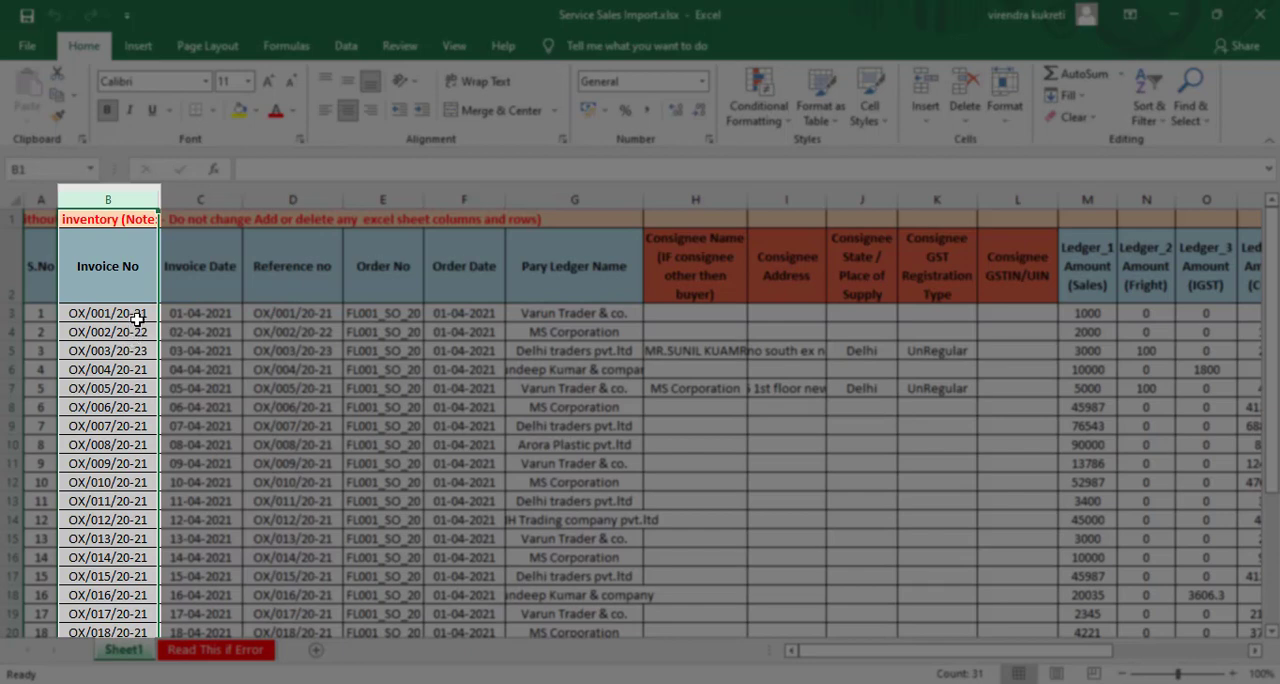
pyautogui.click(137, 313)
pyautogui.press('Down')
pyautogui.press('Down')
pyautogui.press('Down')
pyautogui.press('Down')
pyautogui.press('Down')
pyautogui.press('Down')
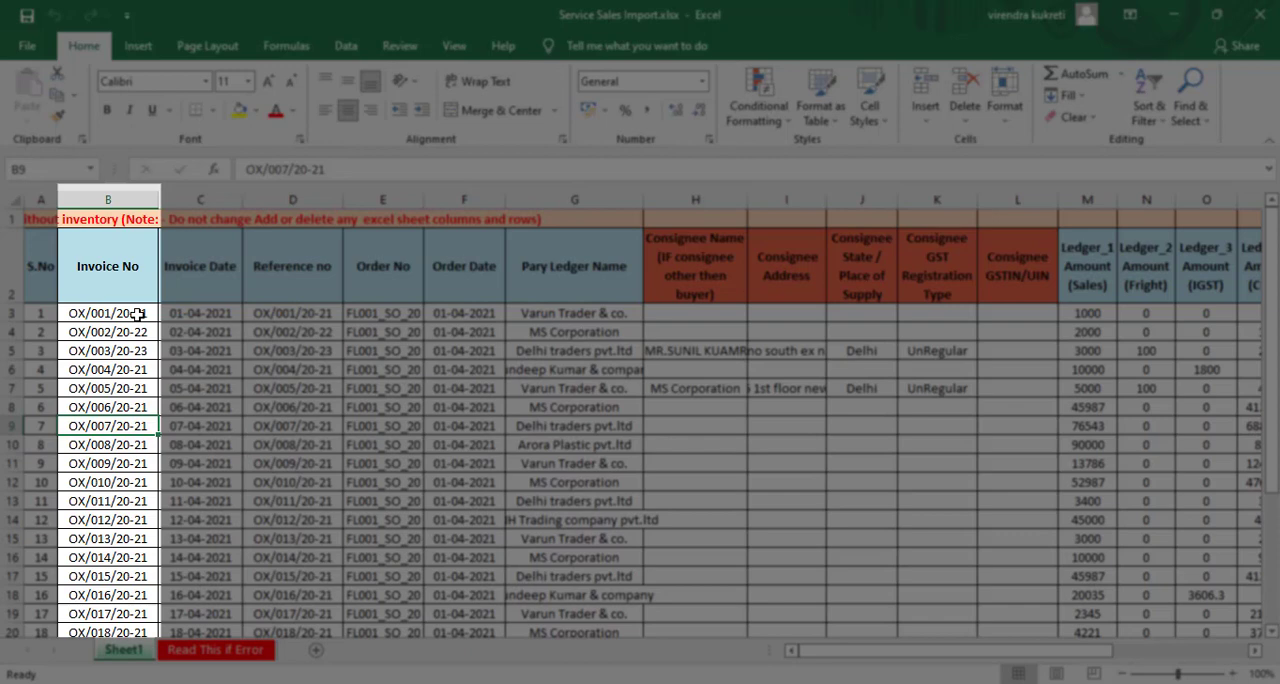
# - Review the complete first invoice entry in row 3 and compare its invoice number with the rows below
pyautogui.click(8, 313)
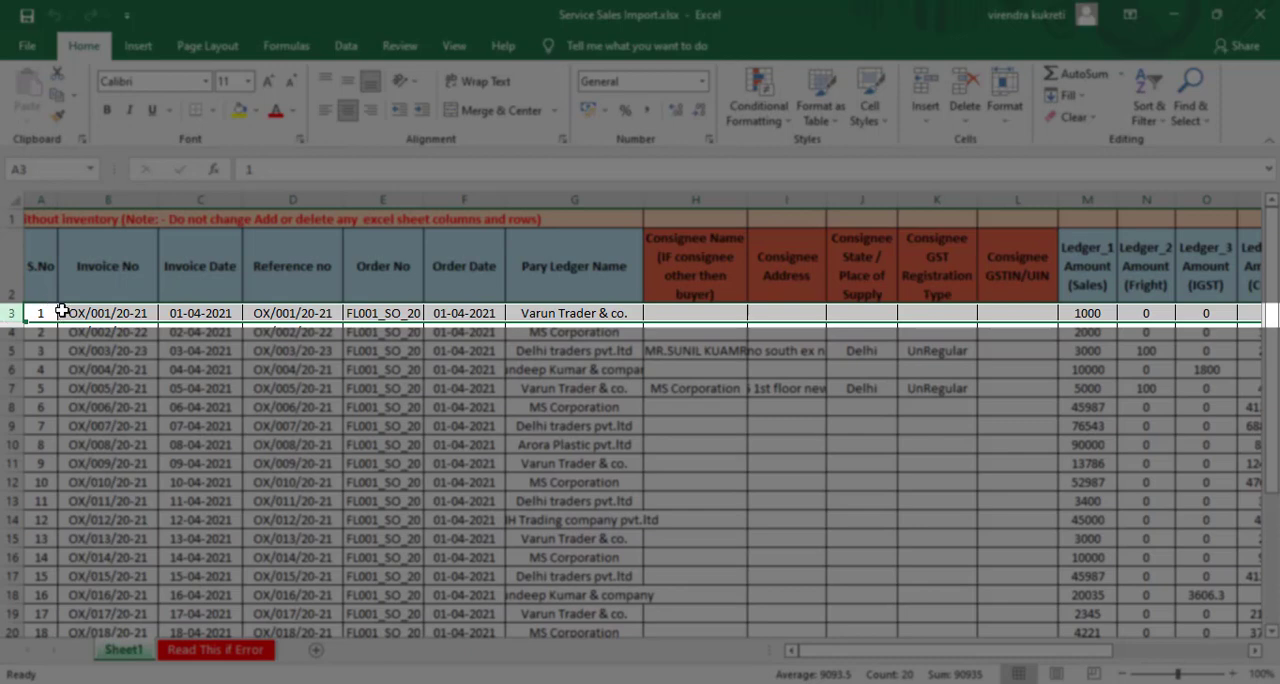
pyautogui.click(101, 314)
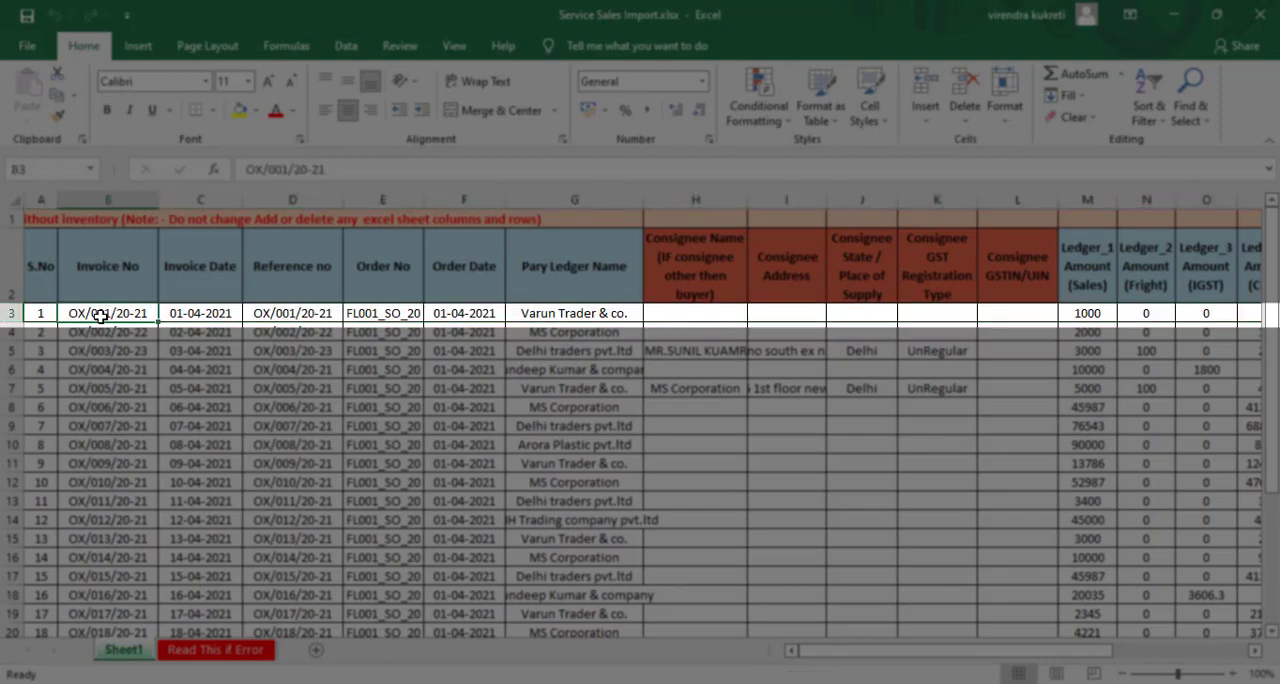
pyautogui.press('Right')
pyautogui.press('Right')
pyautogui.press('Right')
pyautogui.press('Right')
pyautogui.press('Right')
pyautogui.press('Right')
pyautogui.press('Right')
pyautogui.press('Right')
pyautogui.press('Right')
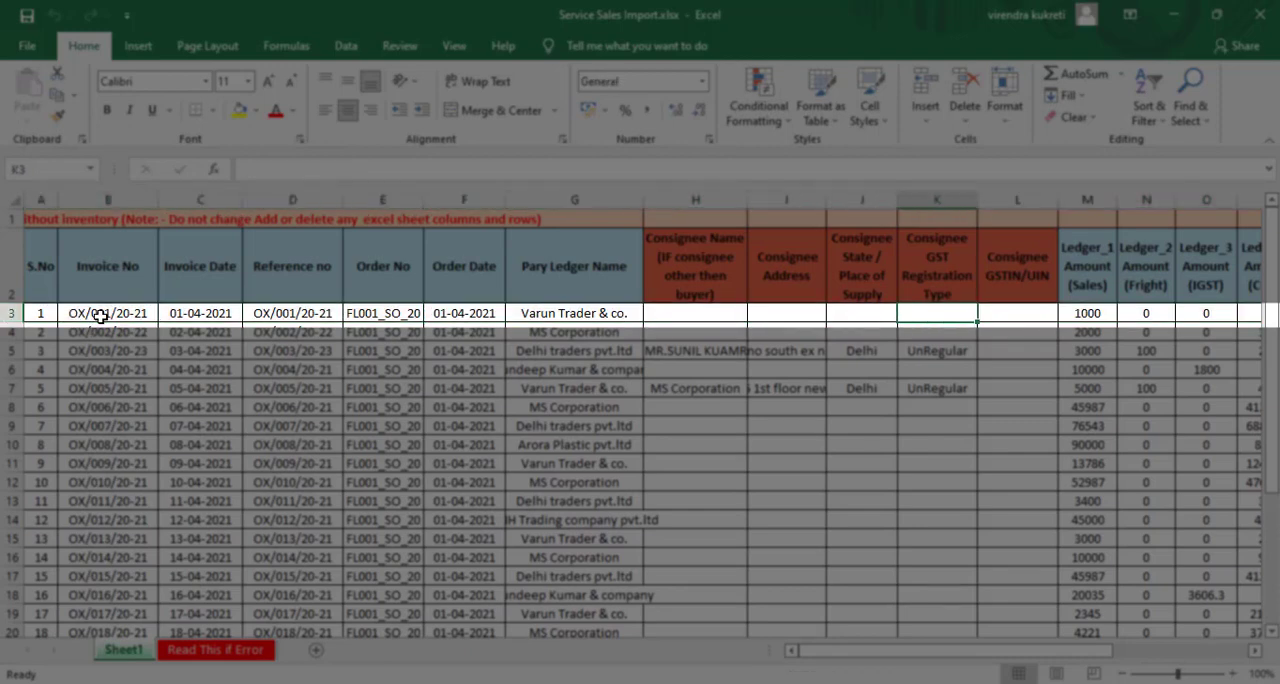
pyautogui.press('Right')
pyautogui.press('Right')
pyautogui.press('Right')
pyautogui.press('Right')
pyautogui.press('Right')
pyautogui.press('Right')
pyautogui.press('Right')
pyautogui.press('Right')
pyautogui.press('Right')
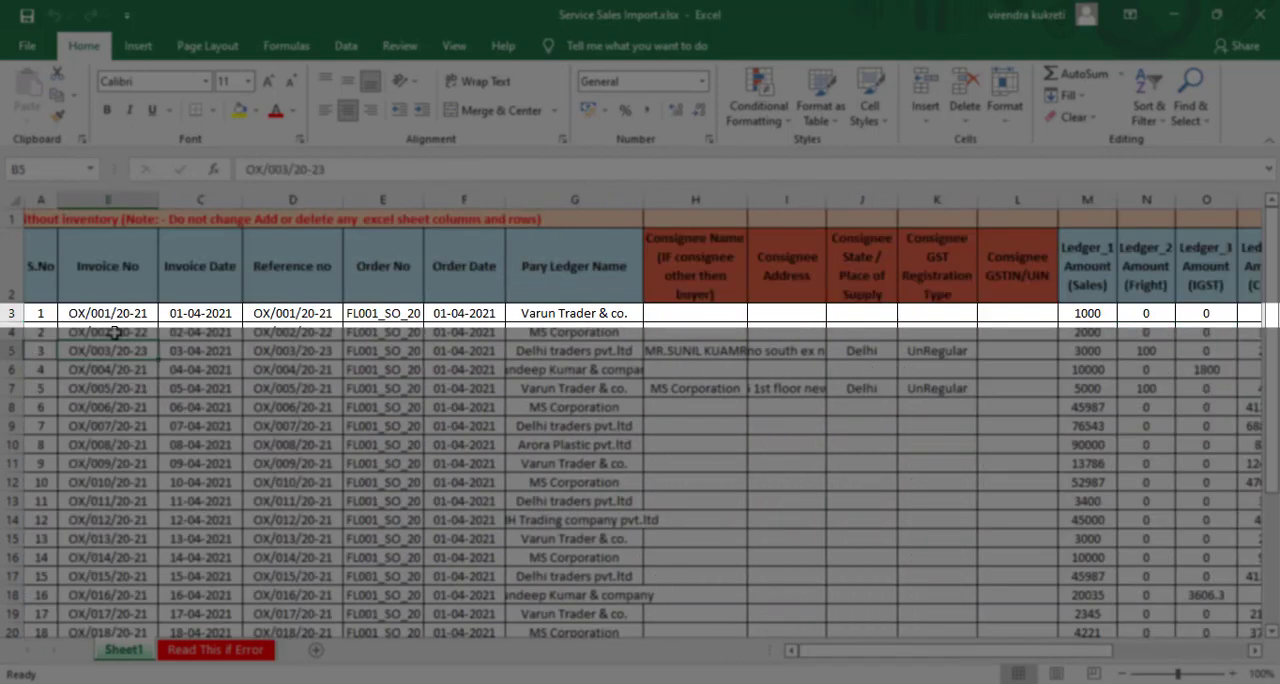
pyautogui.press('Up')
pyautogui.press('Up')
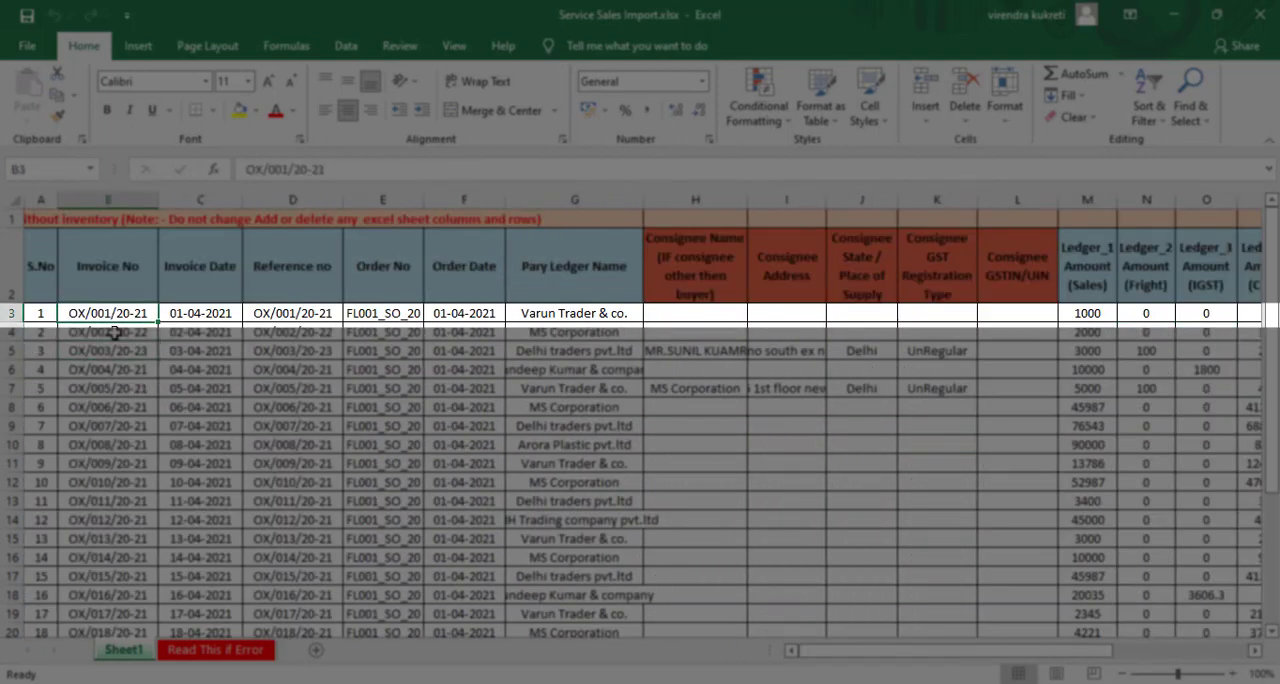
pyautogui.press('Right')
pyautogui.press('Left')
pyautogui.press('Down')
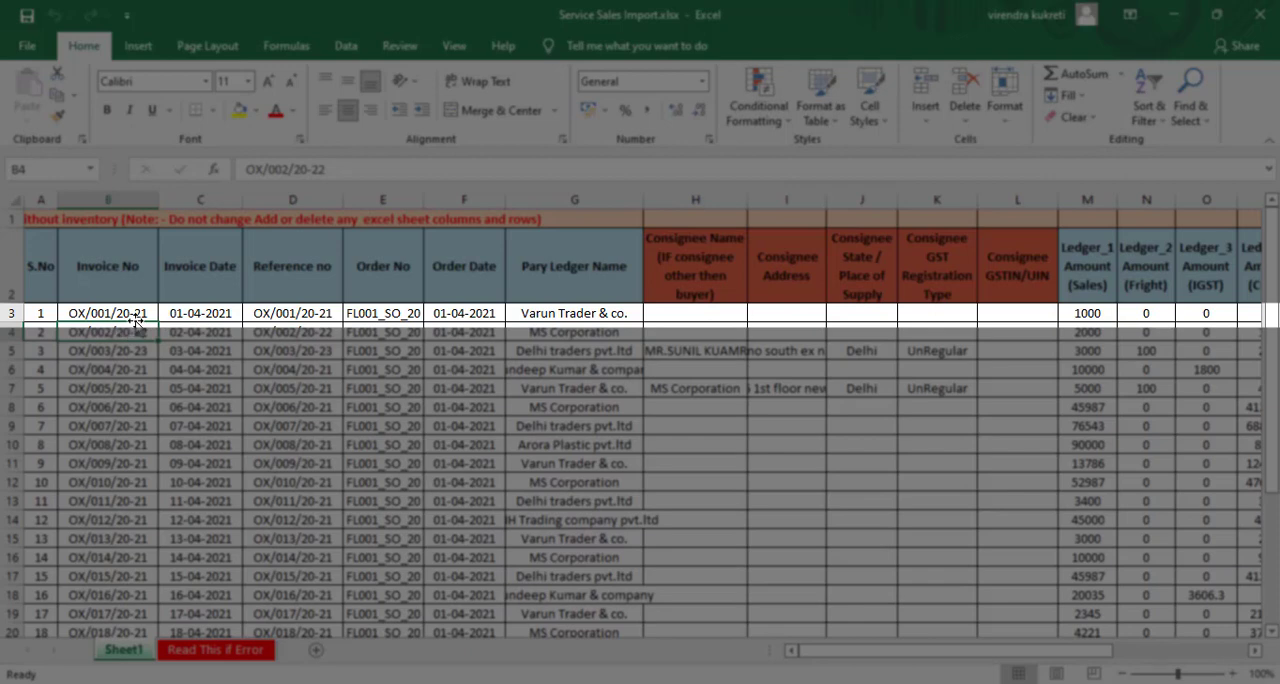
# - Examine the Invoice Date, Reference no, Order No and Order Date entries of the first invoice in row 3
pyautogui.click(139, 313)
pyautogui.press('Right')
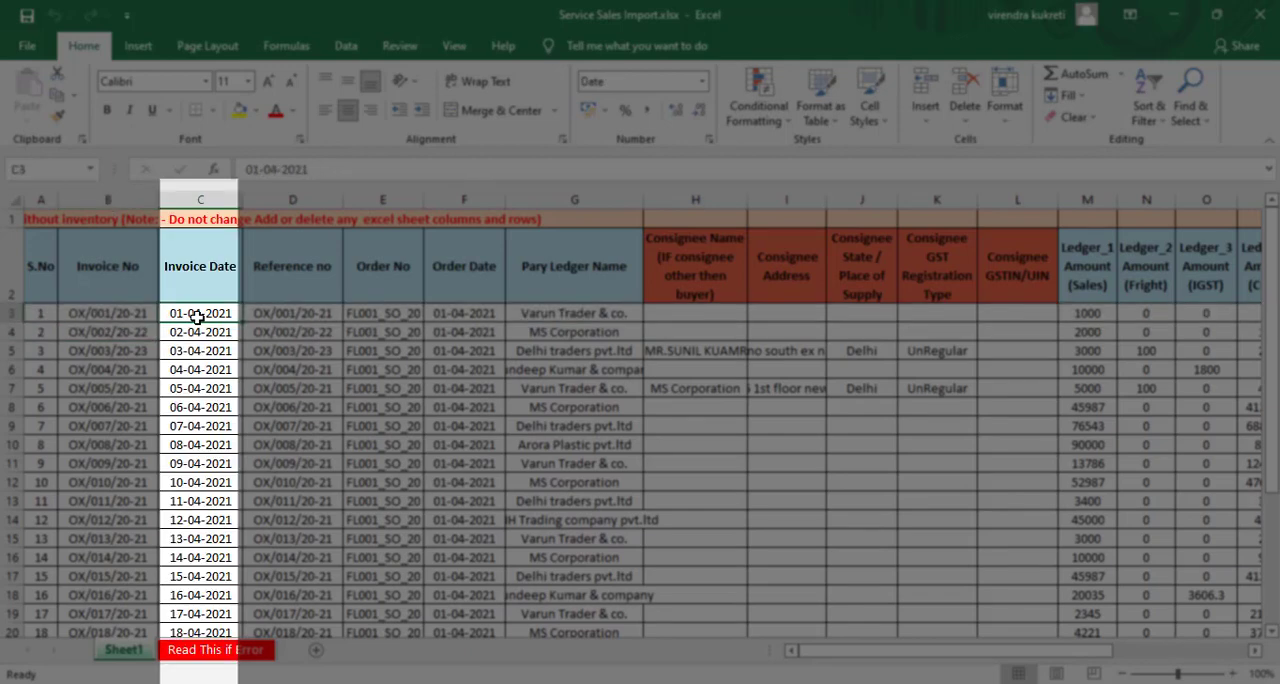
pyautogui.click(296, 313)
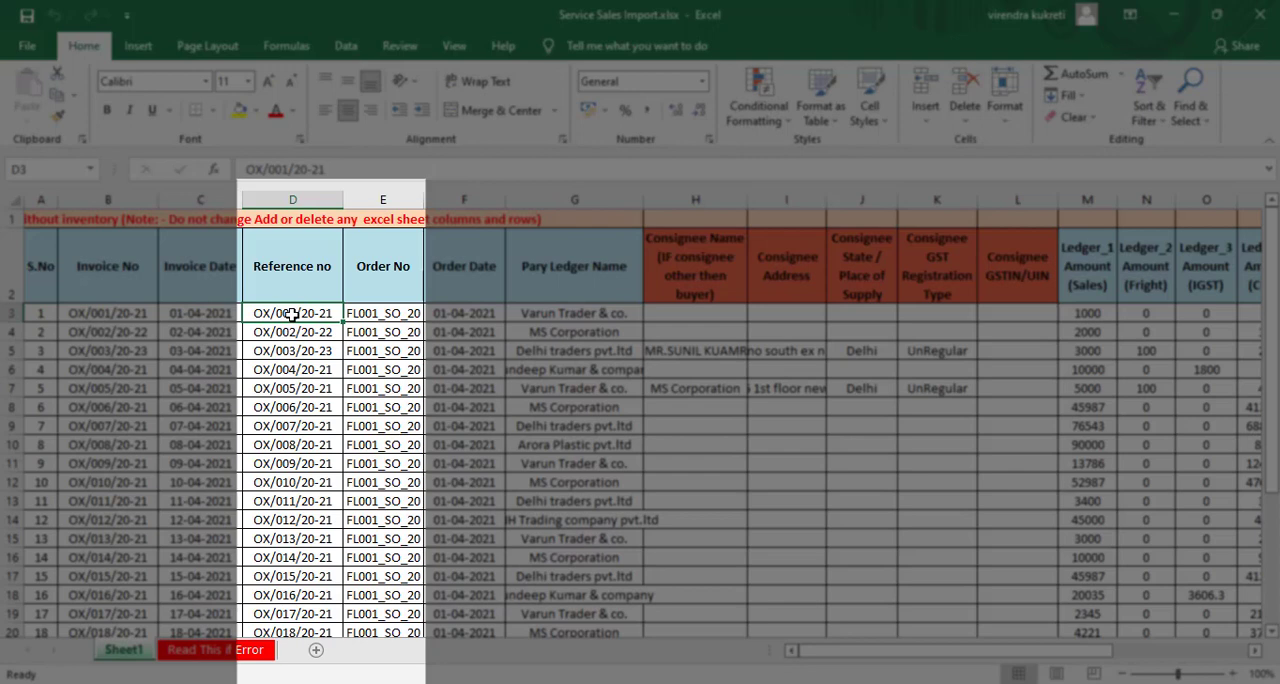
pyautogui.press('Right')
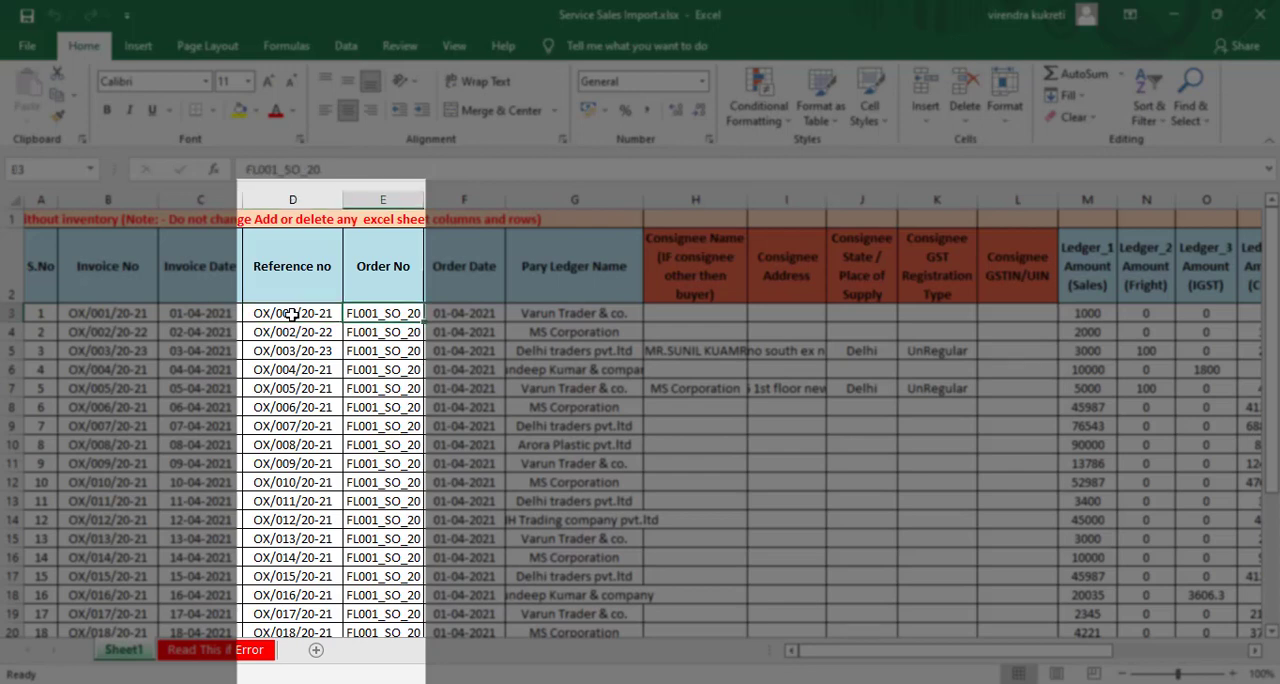
pyautogui.click(298, 314)
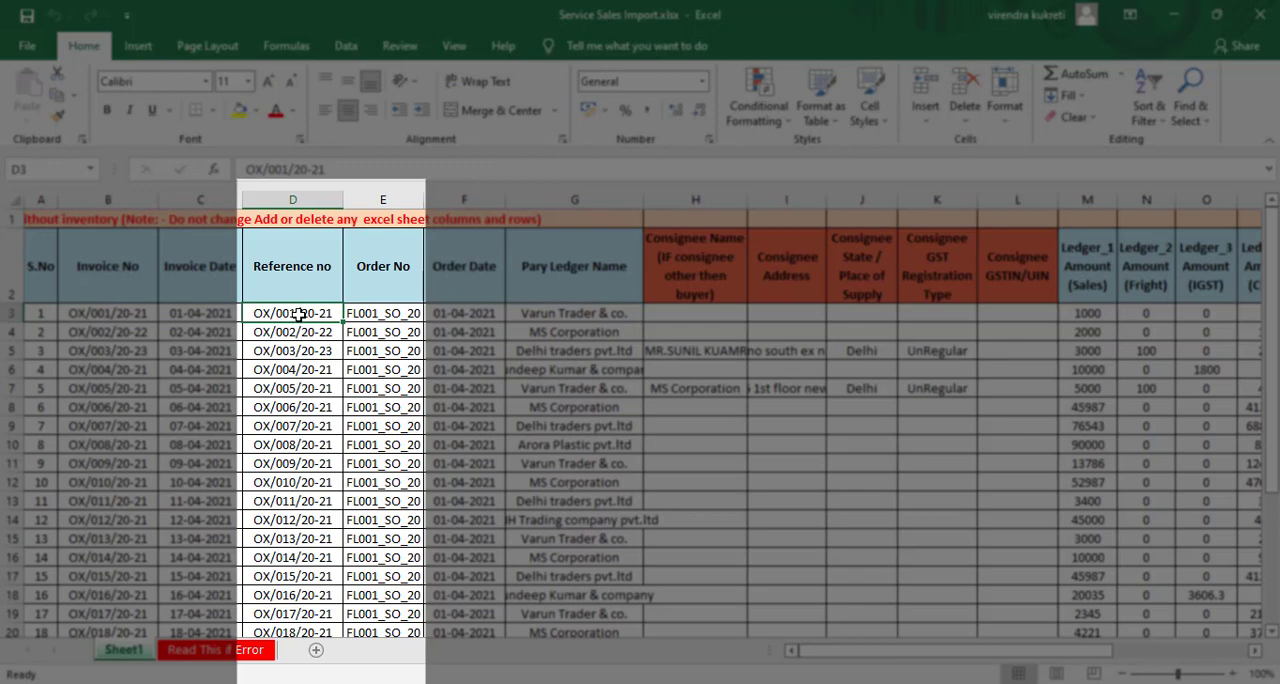
pyautogui.press('Right')
pyautogui.press('Right')
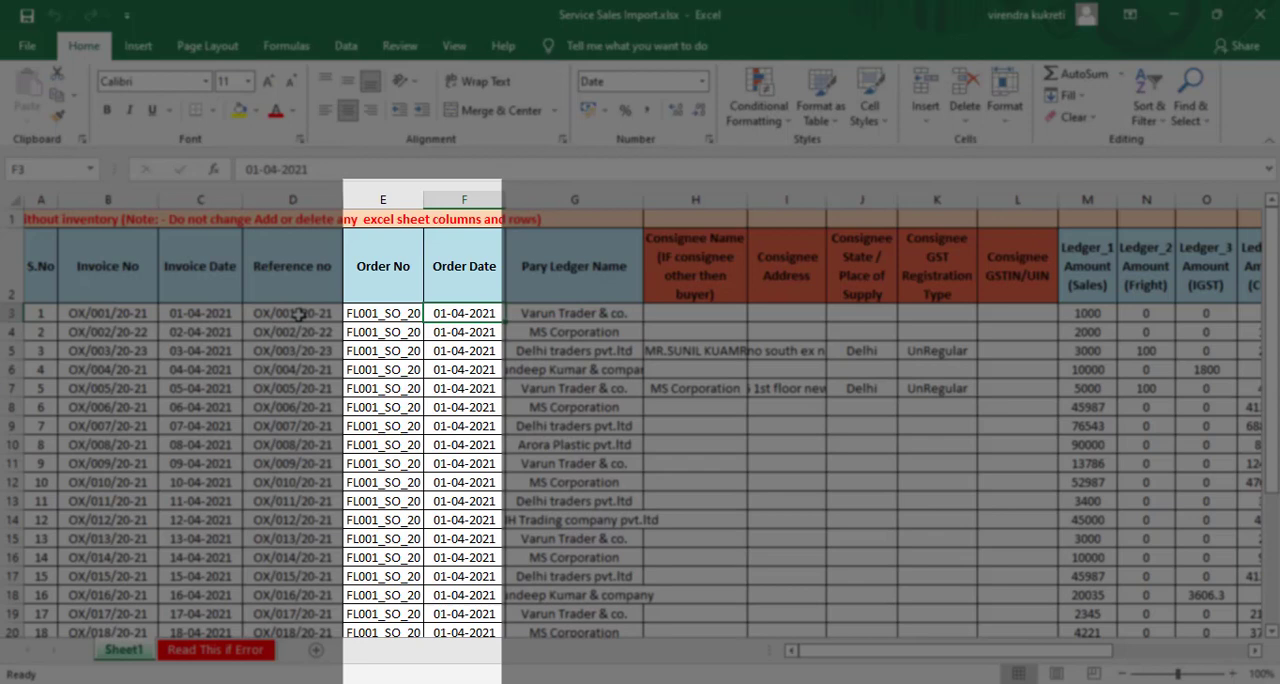
pyautogui.press('Left')
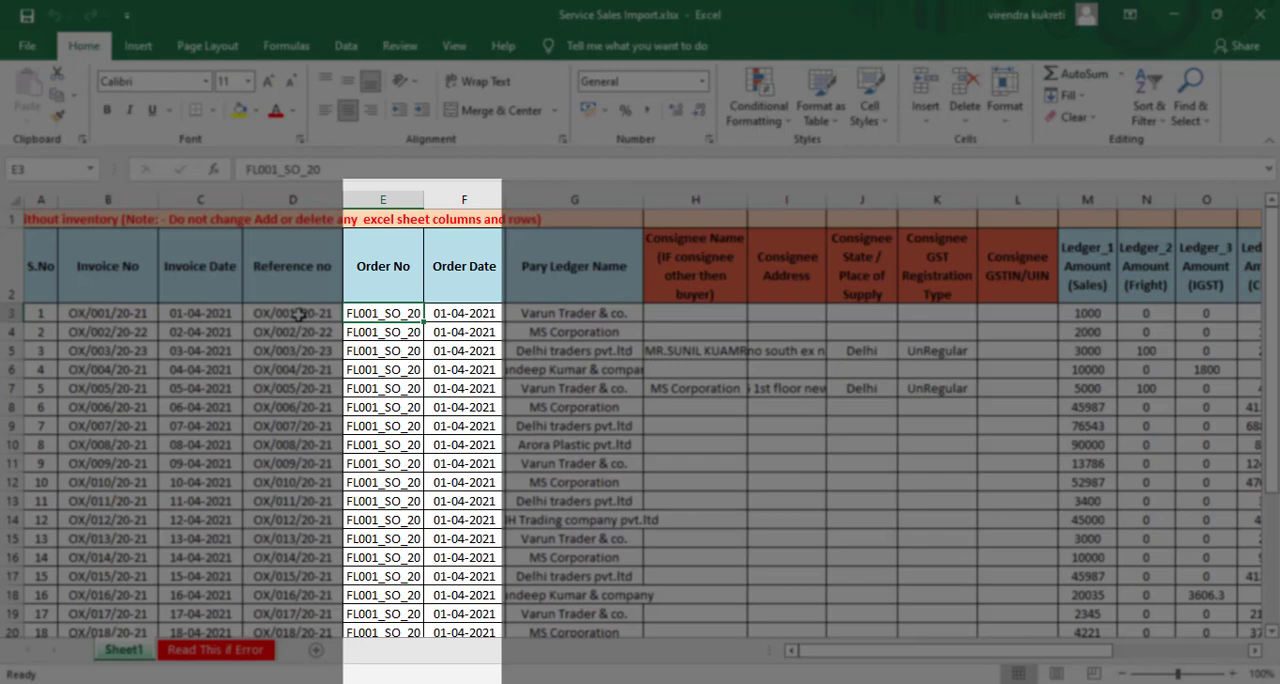
# - Examine the party names in the Pary Ledger Name column by selecting from G3 down to the last record
pyautogui.press('Right')
pyautogui.press('Right')
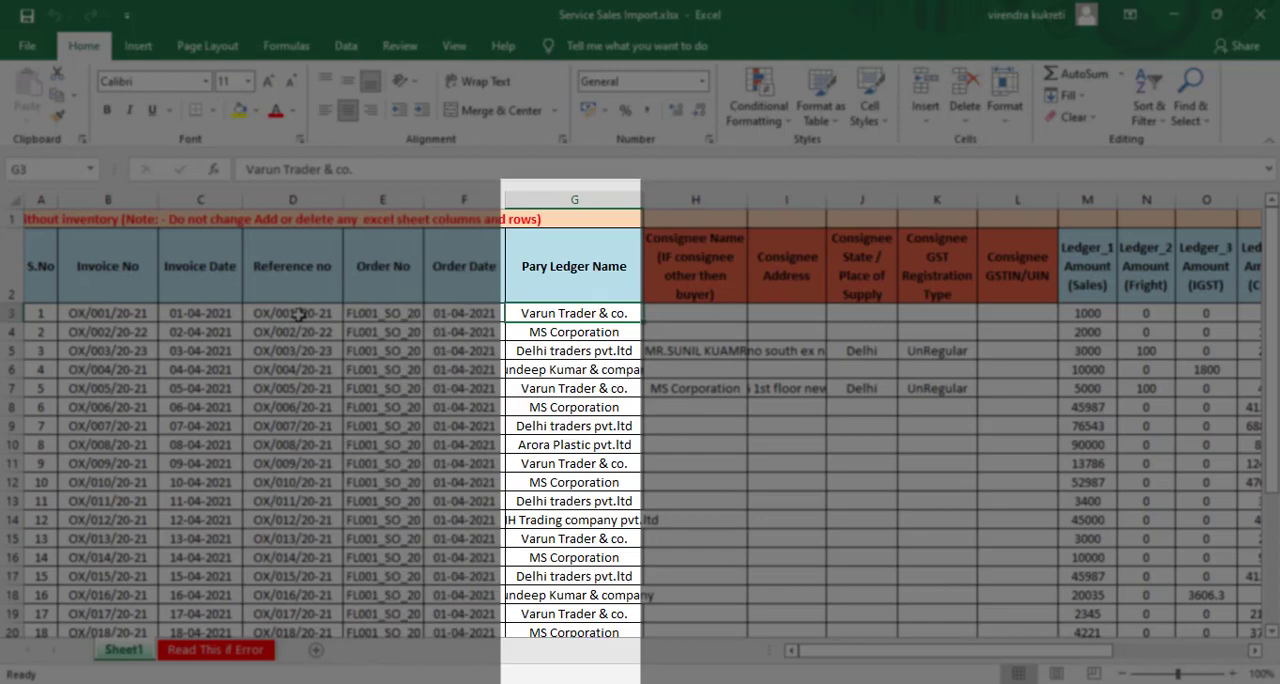
pyautogui.hotkey('shift', 'Down')
pyautogui.hotkey('shift', 'Down')
pyautogui.hotkey('shift', 'Down')
pyautogui.hotkey('shift', 'Down')
pyautogui.hotkey('shift', 'Down')
pyautogui.hotkey('shift', 'Down')
pyautogui.hotkey('shift', 'Down')
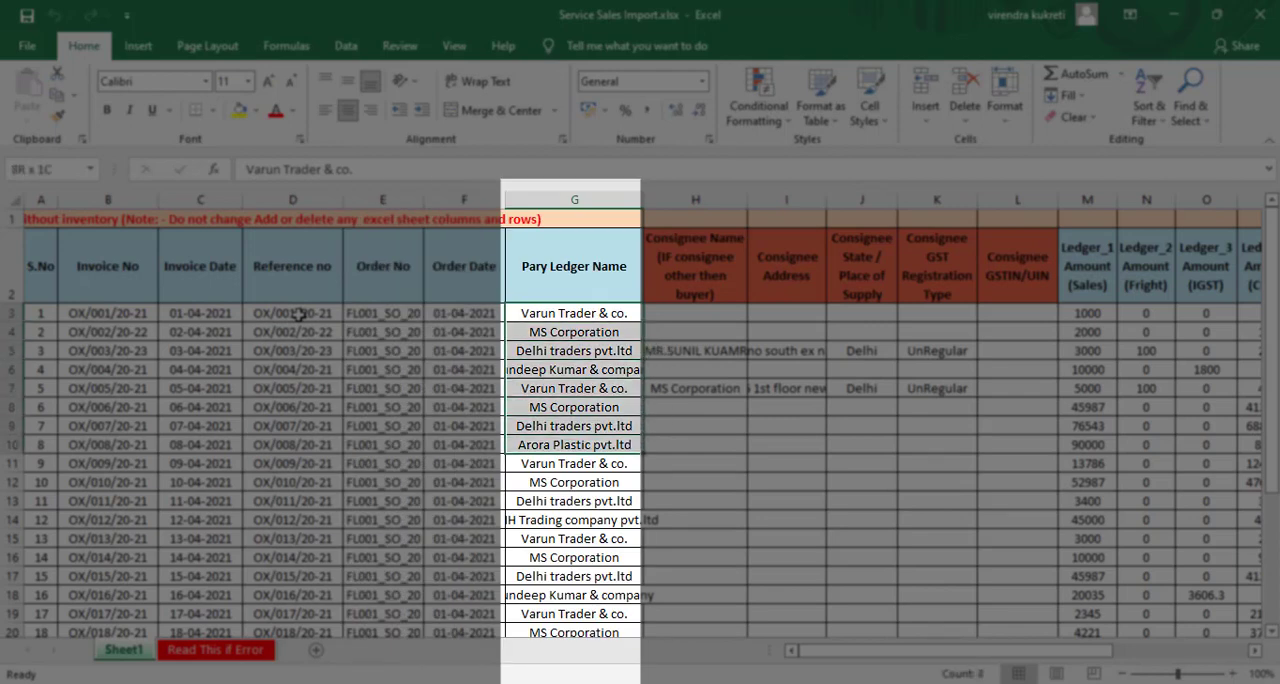
pyautogui.hotkey('shift', 'Down')
pyautogui.hotkey('shift', 'Down')
pyautogui.hotkey('shift', 'Down')
pyautogui.hotkey('shift', 'Down')
pyautogui.hotkey('shift', 'Down')
pyautogui.hotkey('shift', 'Down')
pyautogui.hotkey('shift', 'Down')
pyautogui.hotkey('shift', 'Down')
pyautogui.hotkey('shift', 'Down')
pyautogui.hotkey('shift', 'Down')
pyautogui.hotkey('shift', 'Down')
pyautogui.hotkey('shift', 'Down')
pyautogui.hotkey('shift', 'Down')
pyautogui.hotkey('shift', 'Down')
pyautogui.hotkey('shift', 'Down')
pyautogui.hotkey('shift', 'Down')
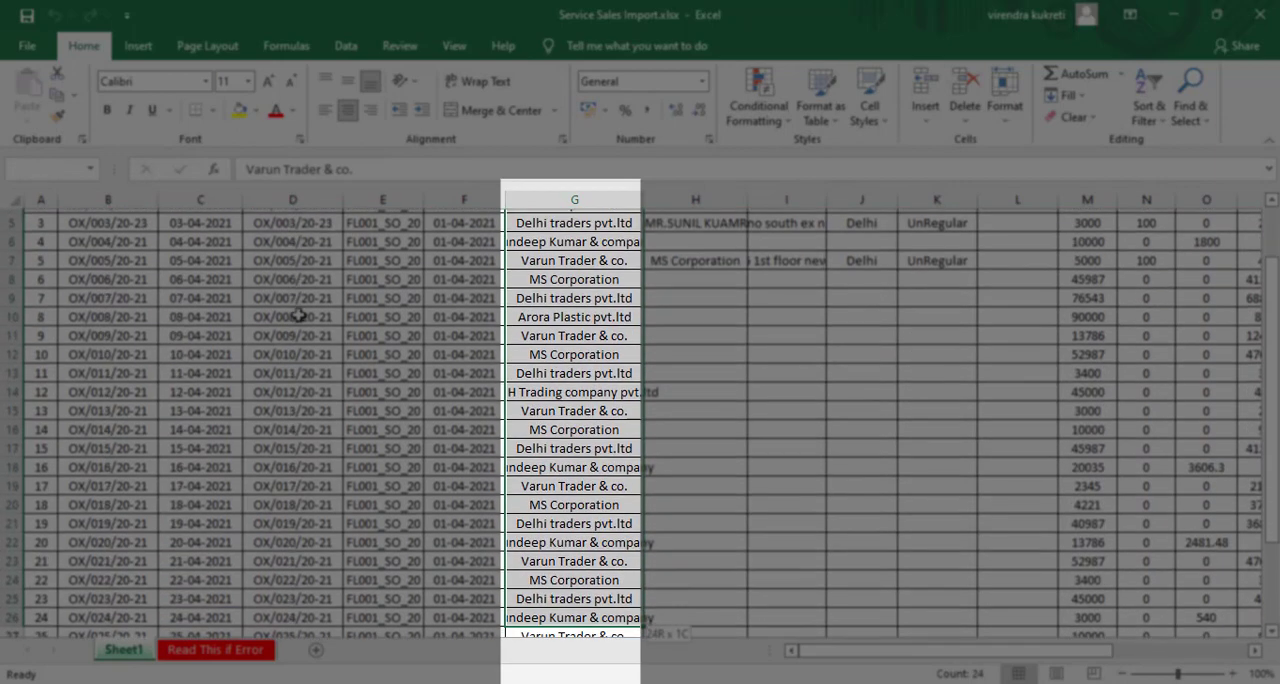
pyautogui.hotkey('shift', 'Down')
pyautogui.hotkey('shift', 'Down')
pyautogui.hotkey('shift', 'Down')
pyautogui.hotkey('shift', 'Down')
pyautogui.hotkey('shift', 'Down')
pyautogui.hotkey('shift', 'Down')
pyautogui.hotkey('shift', 'Down')
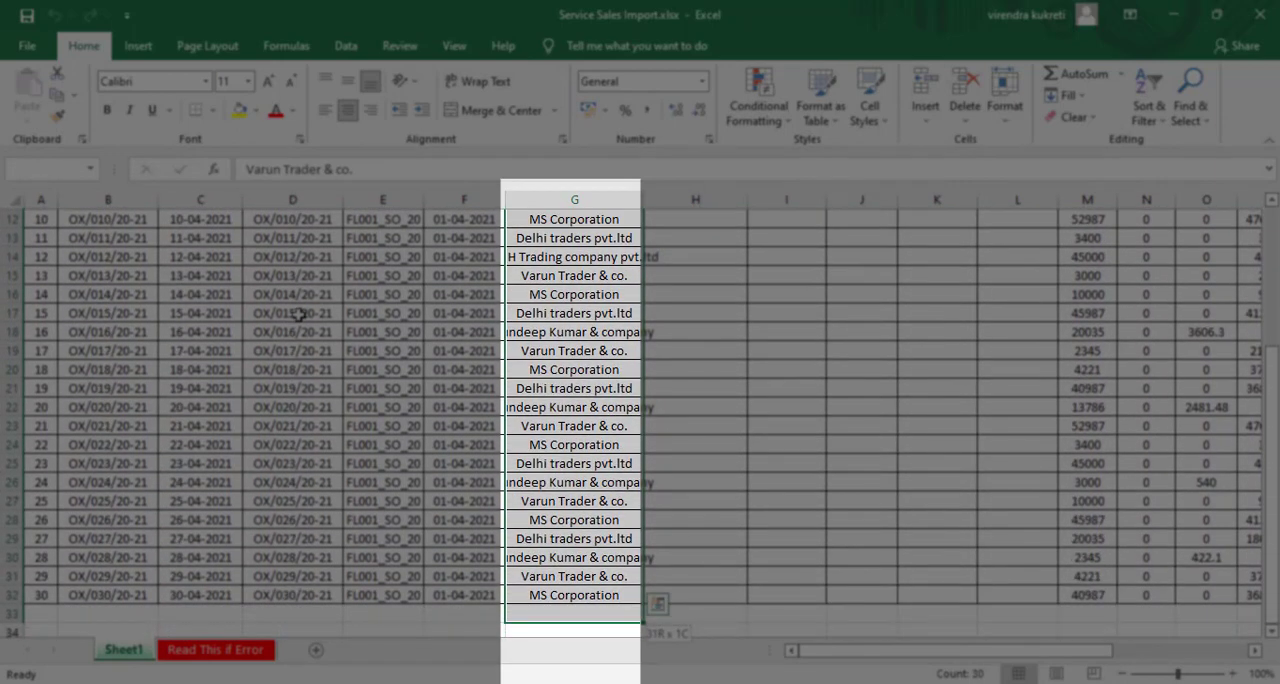
pyautogui.hotkey('shift', 'Up')
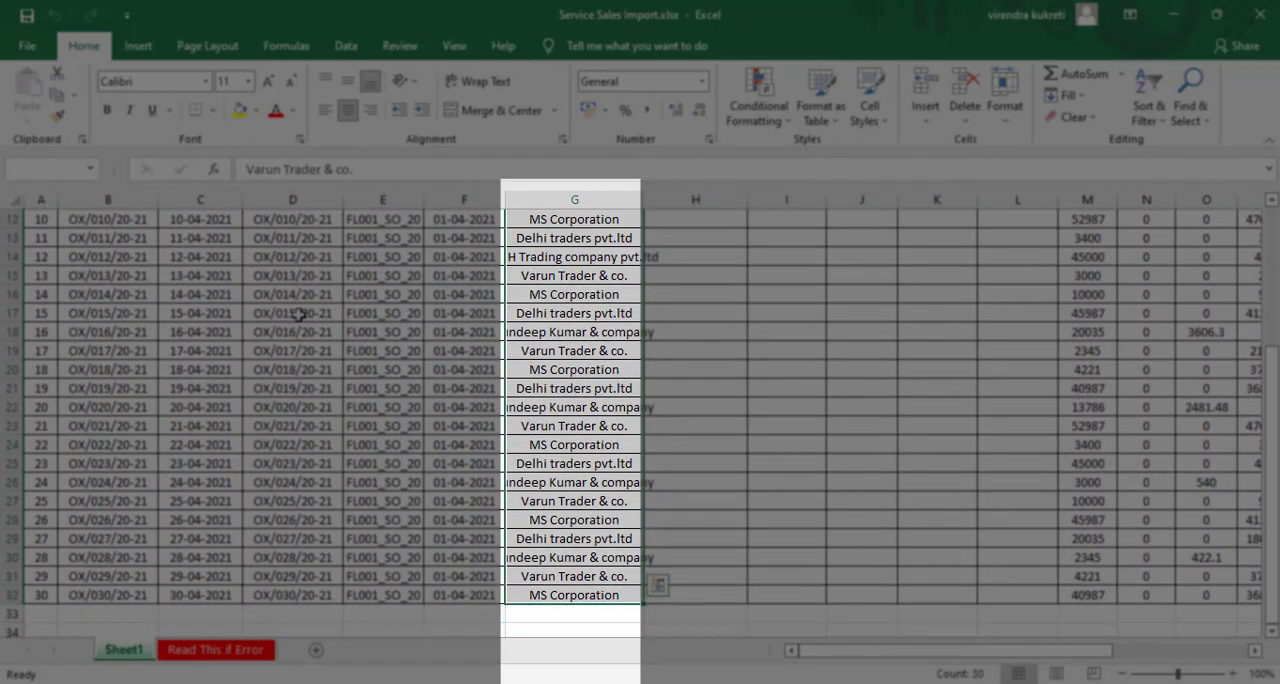
pyautogui.hotkey('shift', 'Up')
pyautogui.hotkey('shift', 'Up')
pyautogui.hotkey('shift', 'Up')
pyautogui.hotkey('shift', 'Up')
pyautogui.hotkey('shift', 'Up')
pyautogui.hotkey('shift', 'Up')
pyautogui.hotkey('shift', 'Up')
pyautogui.hotkey('shift', 'Up')
pyautogui.hotkey('shift', 'Up')
pyautogui.hotkey('shift', 'Up')
pyautogui.hotkey('shift', 'Up')
pyautogui.hotkey('shift', 'Up')
pyautogui.hotkey('shift', 'Up')
pyautogui.hotkey('shift', 'Up')
pyautogui.hotkey('shift', 'Up')
pyautogui.hotkey('shift', 'Up')
pyautogui.hotkey('shift', 'Up')
pyautogui.hotkey('shift', 'Up')
pyautogui.hotkey('shift', 'Up')
pyautogui.hotkey('shift', 'Up')
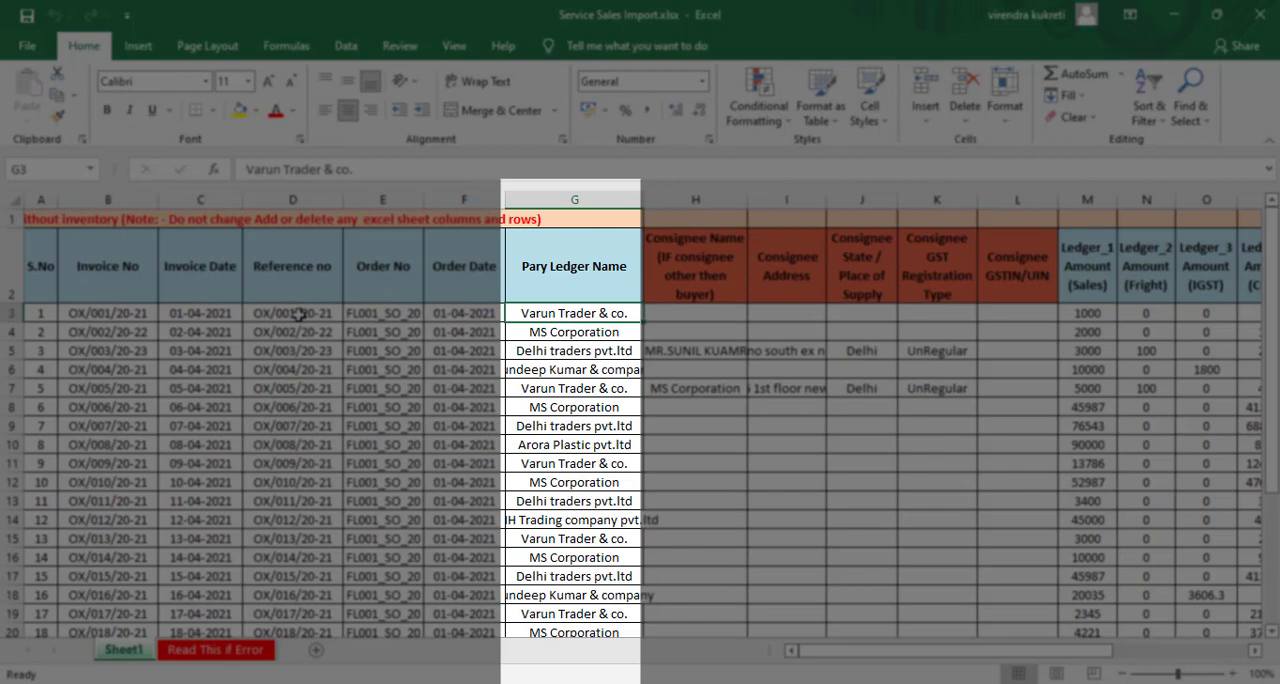
# - Examine the Consignee Name column's header and its filled entries in rows 5 and 7
pyautogui.press('Right')
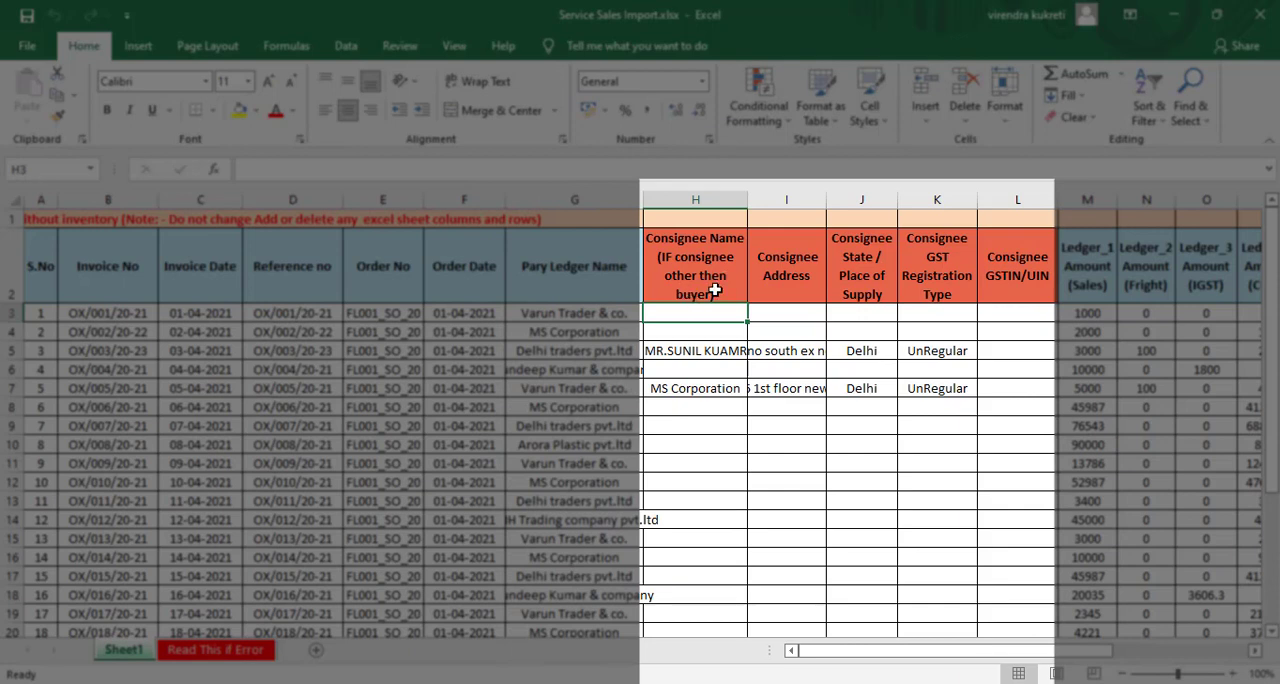
pyautogui.click(706, 294)
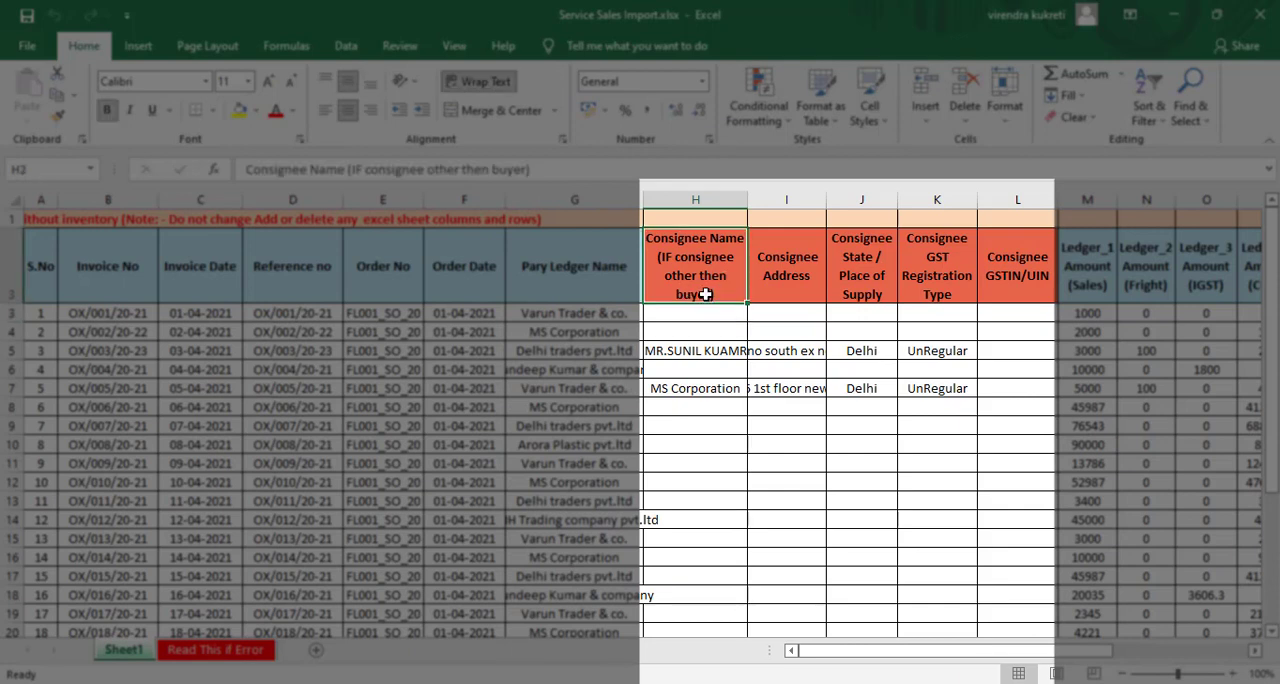
pyautogui.press('Down')
pyautogui.press('Down')
pyautogui.press('Down')
pyautogui.press('Down')
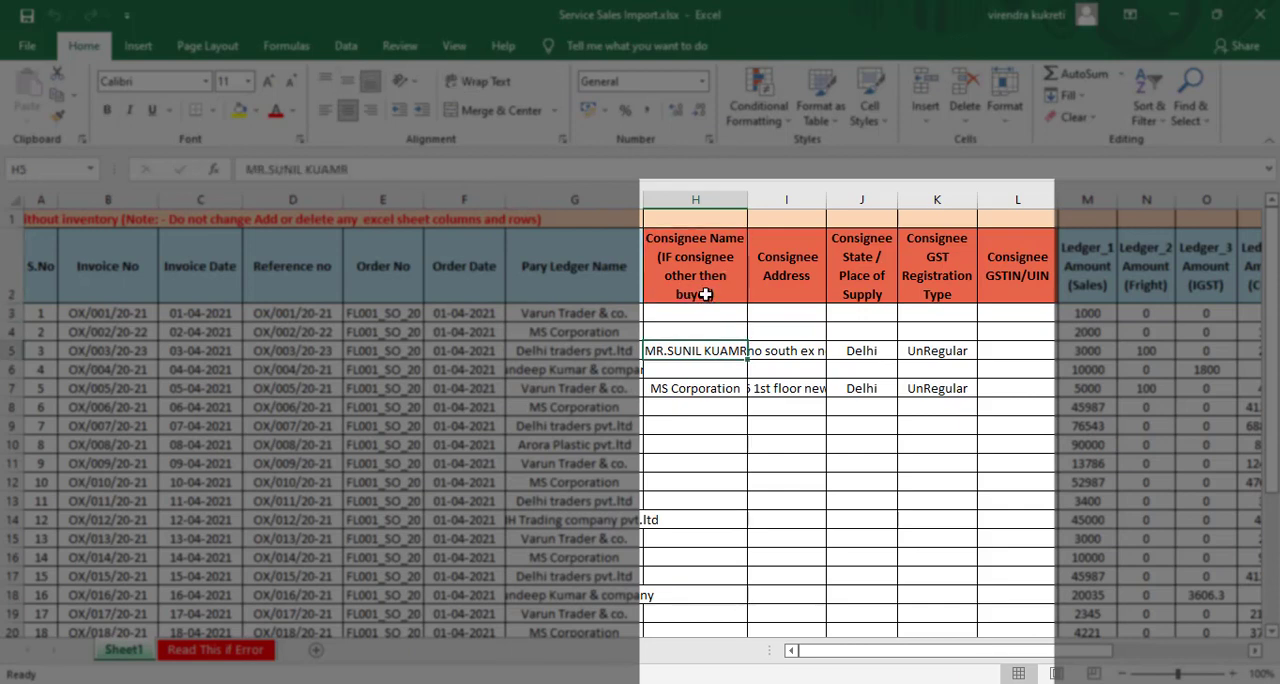
pyautogui.press('Down')
pyautogui.press('Down')
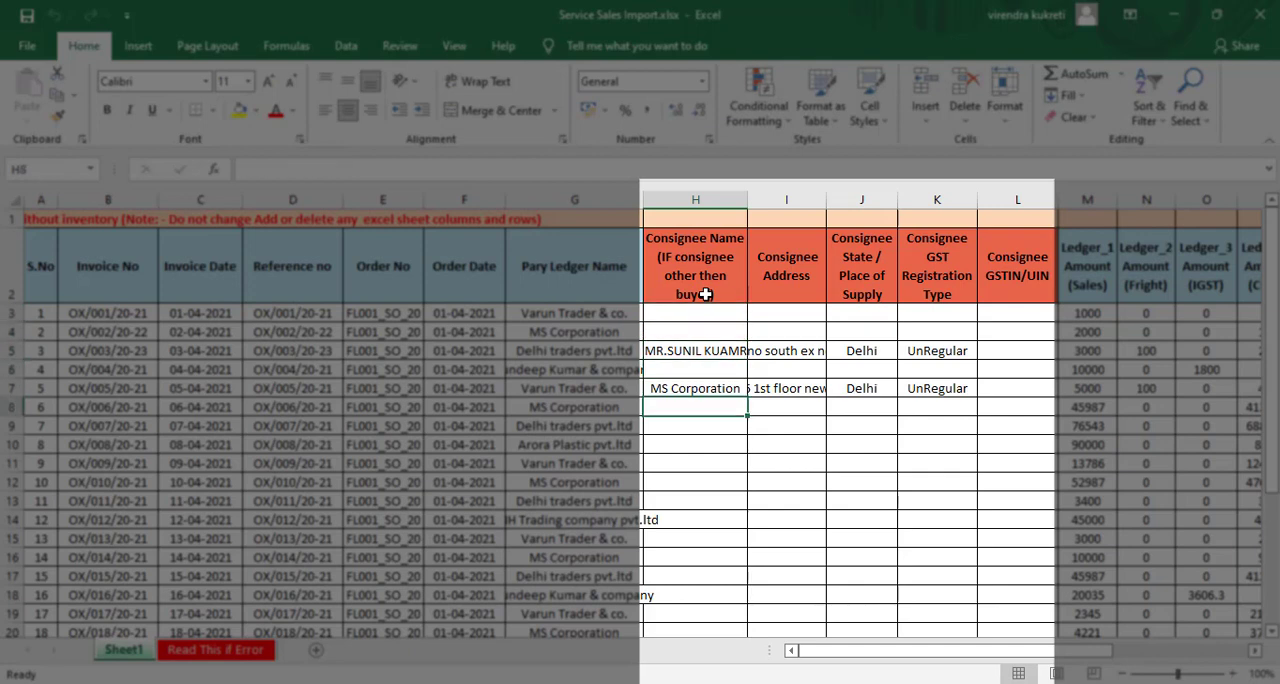
pyautogui.press('Up')
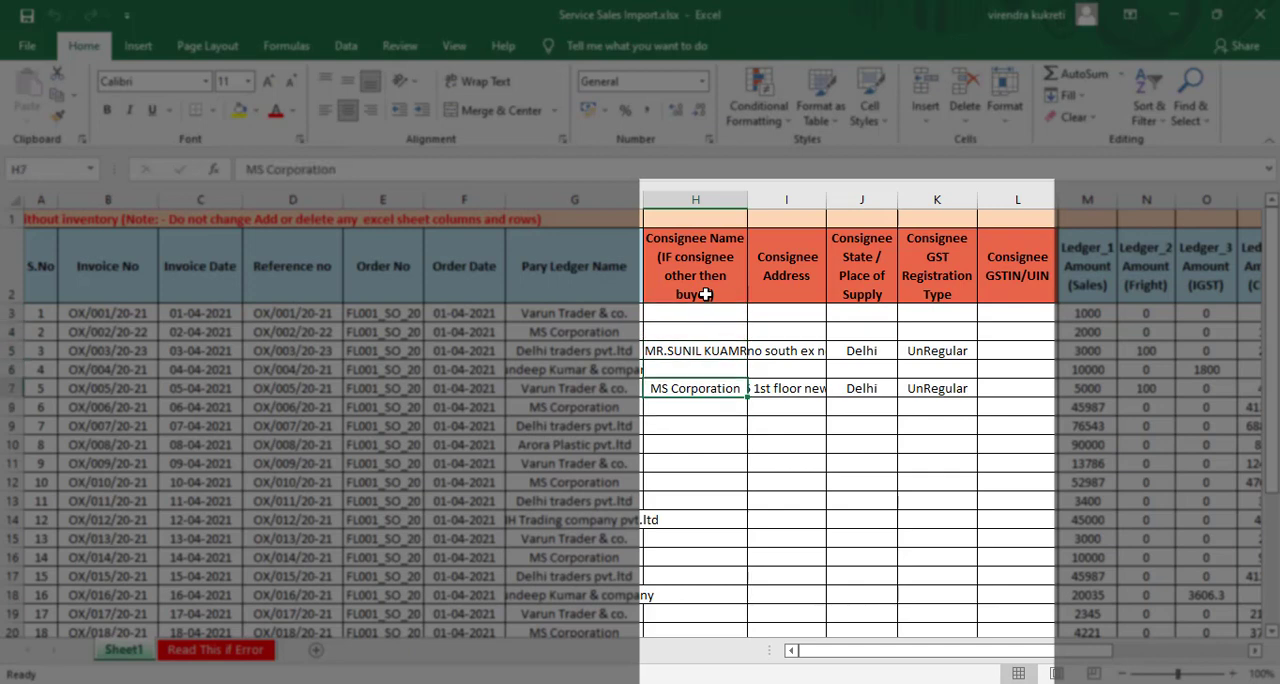
# - Examine the consignee address, state, GST registration type and GSTIN/UIN cells of the entry in row 7
pyautogui.press('Right')
pyautogui.press('Right')
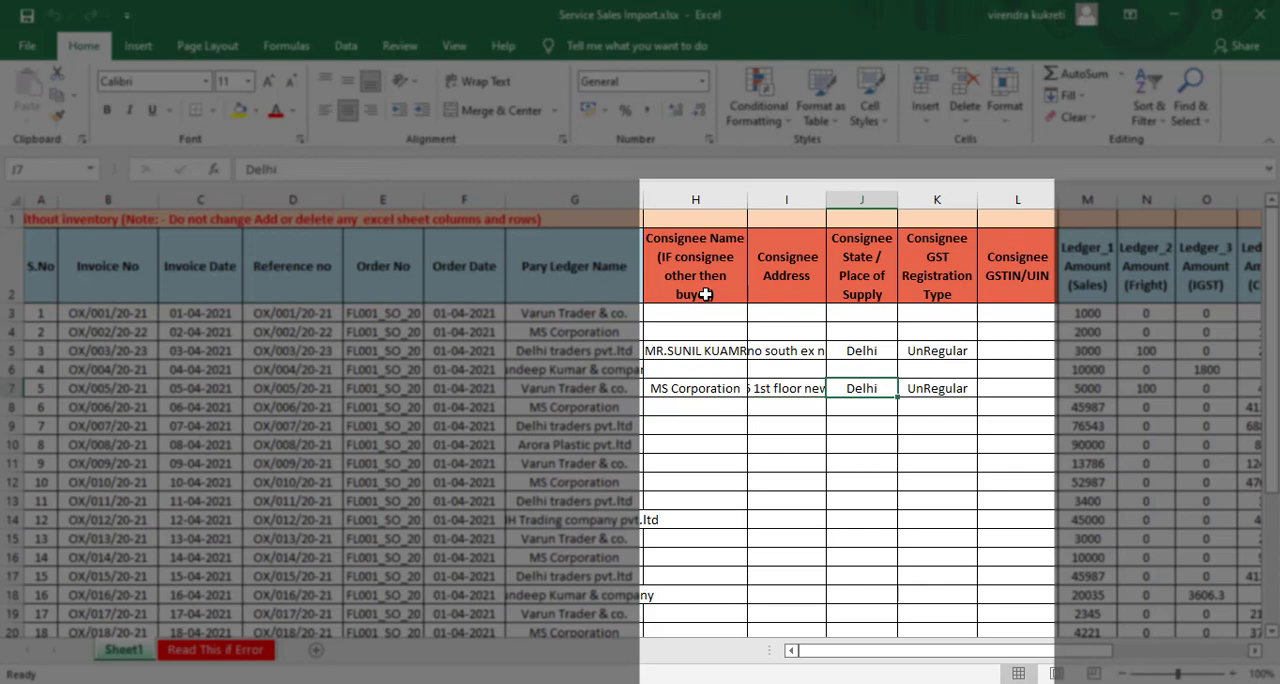
pyautogui.press('Right')
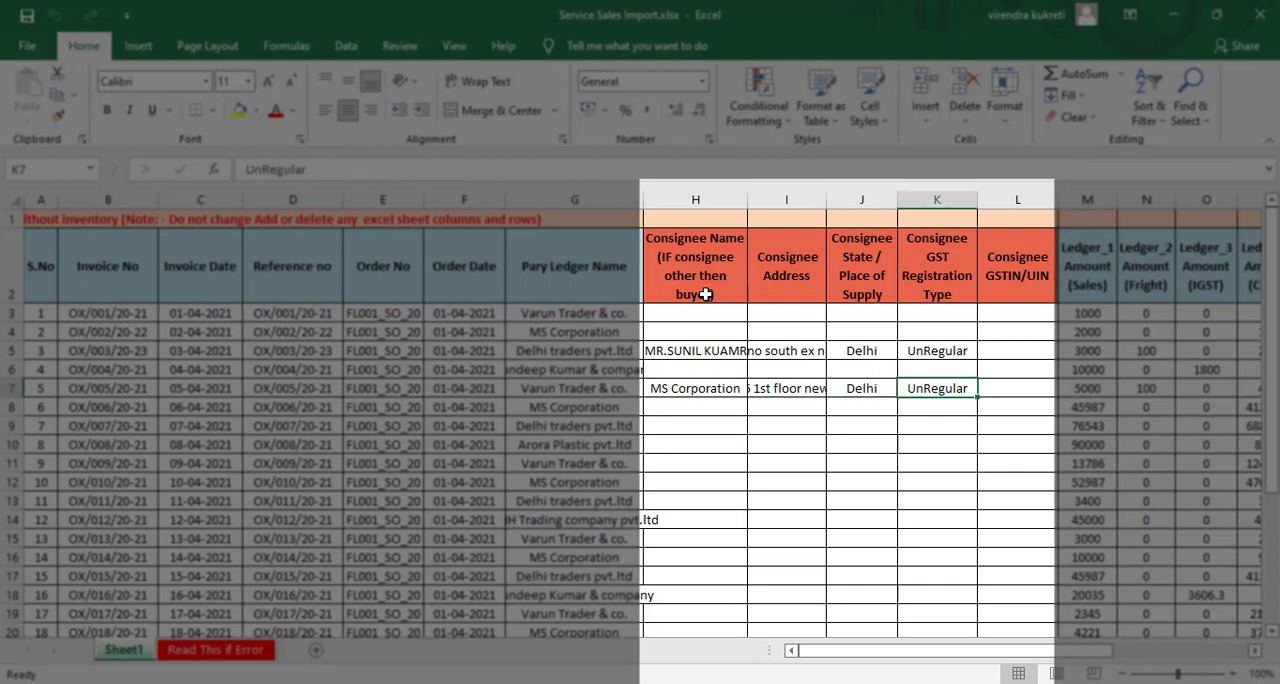
pyautogui.press('Right')
pyautogui.press('Left')
pyautogui.press('Left')
pyautogui.press('Left')
pyautogui.press('Left')
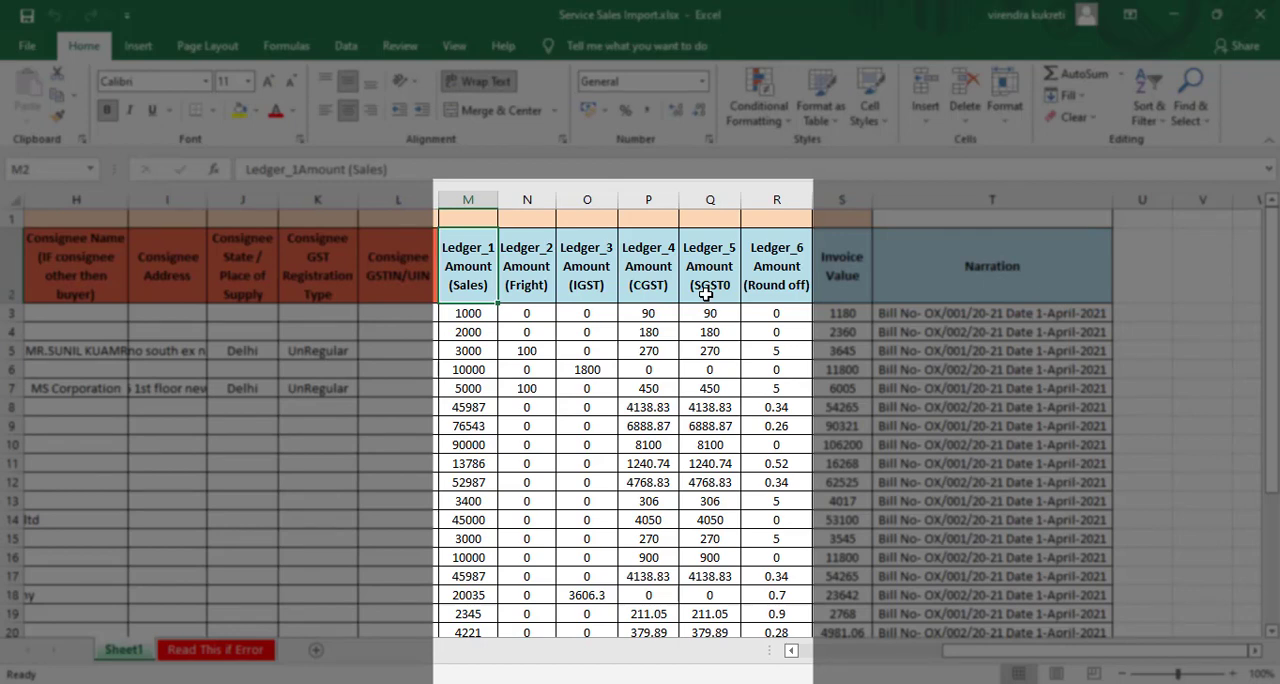
# - Review the six ledger amount headers in row 2, from Ledger_1 (Sales) to Ledger_6 (Round off) and back
pyautogui.press('Right')
pyautogui.press('Right')
pyautogui.press('Right')
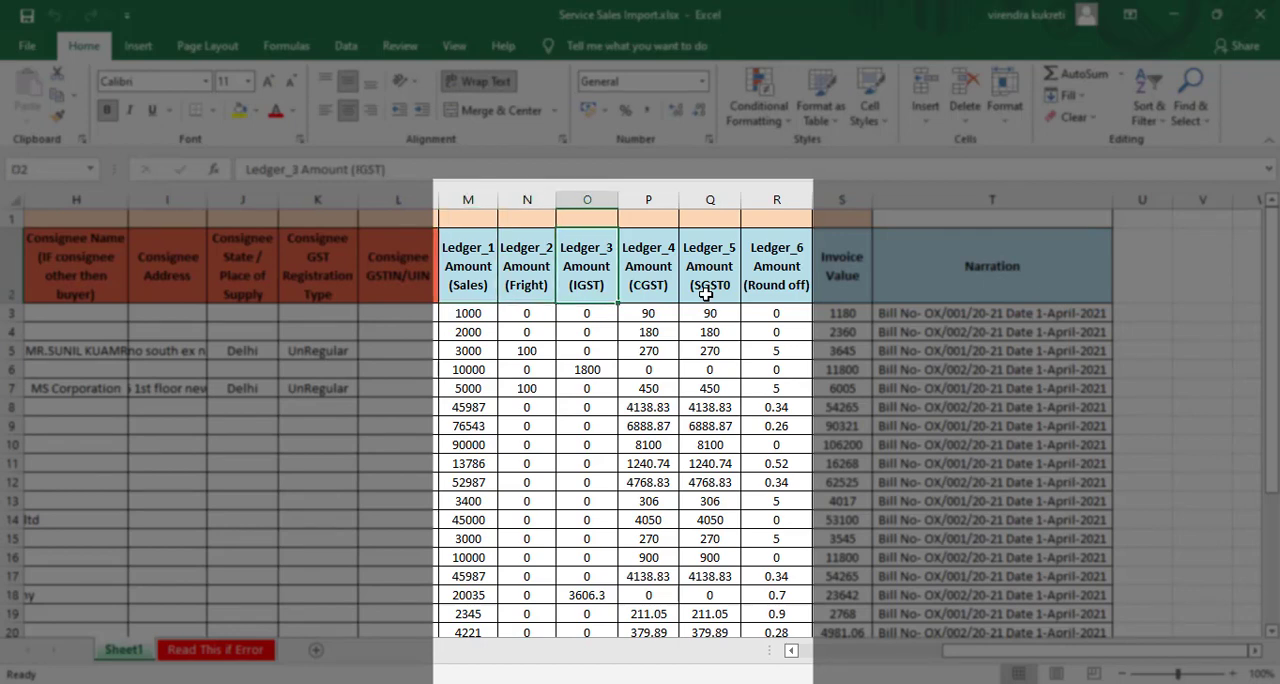
pyautogui.press('Right')
pyautogui.press('Right')
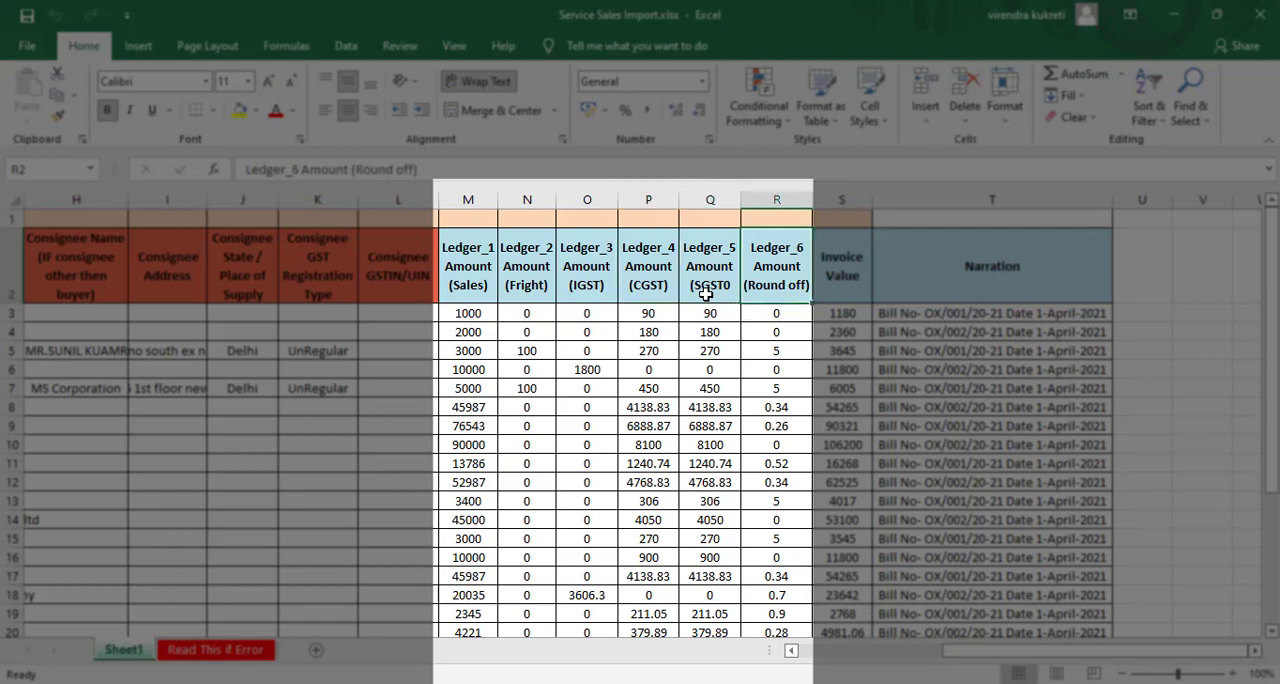
pyautogui.press('Left')
pyautogui.press('Left')
pyautogui.press('Left')
pyautogui.press('Left')
pyautogui.press('Left')
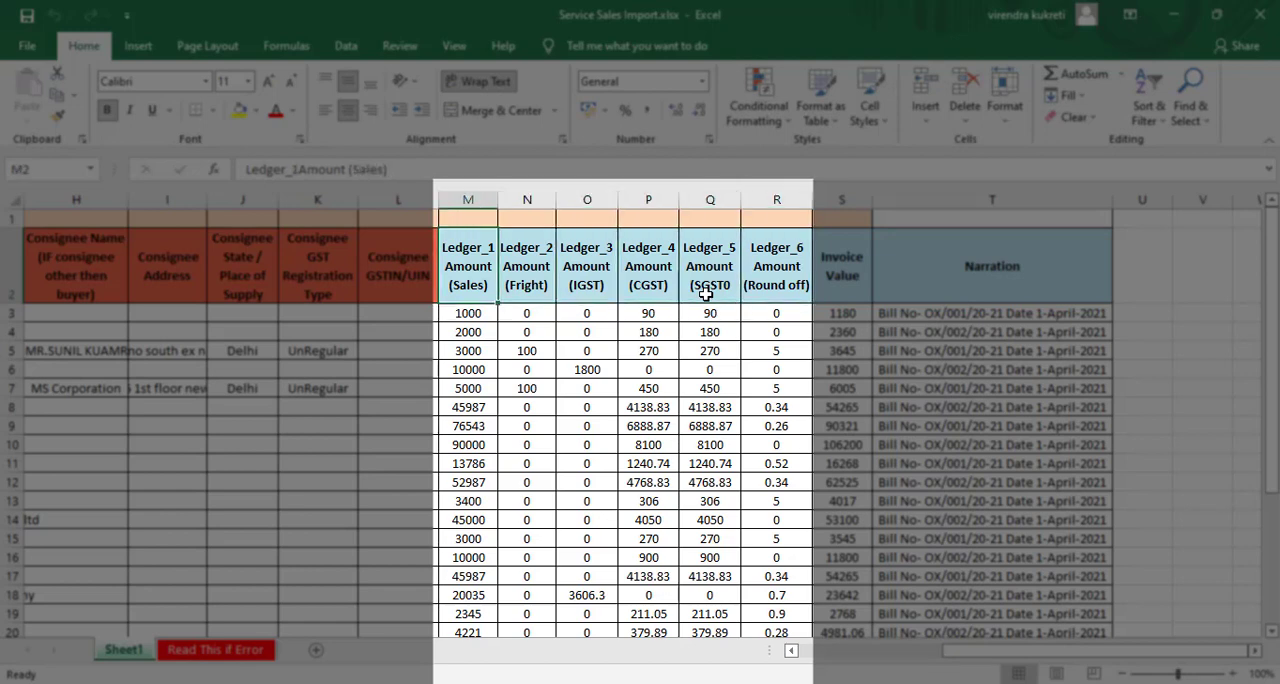
# - Compare the Ledger_1 (Sales) header with the Ledger_2 (Fright) and Ledger_3 (IGST) headers beside it
pyautogui.press('Right')
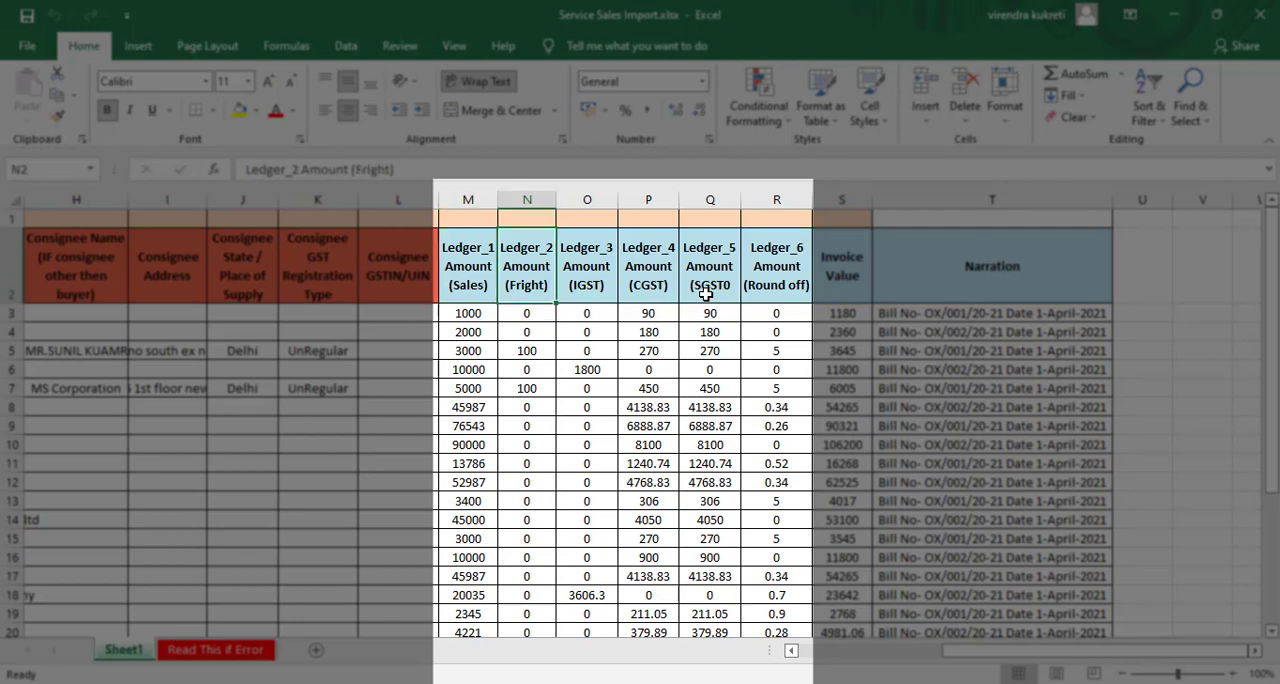
pyautogui.press('Right')
pyautogui.press('Left')
pyautogui.press('Left')
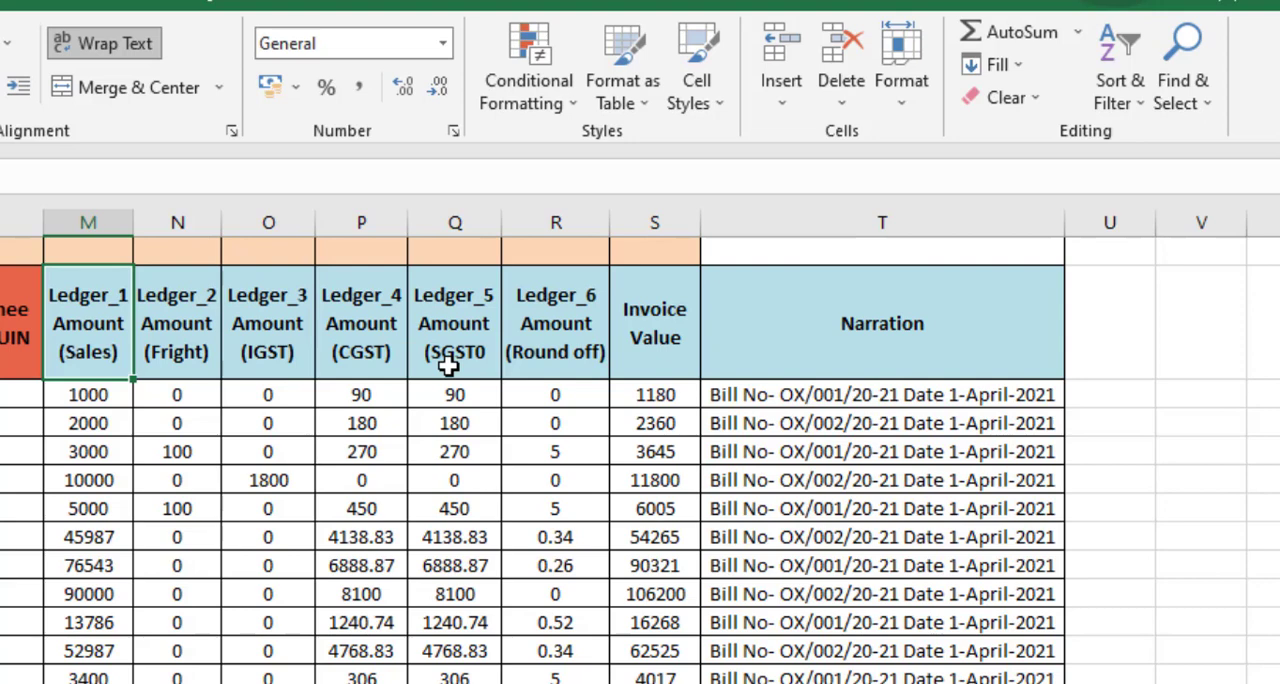
pyautogui.press('Right')
pyautogui.press('Left')
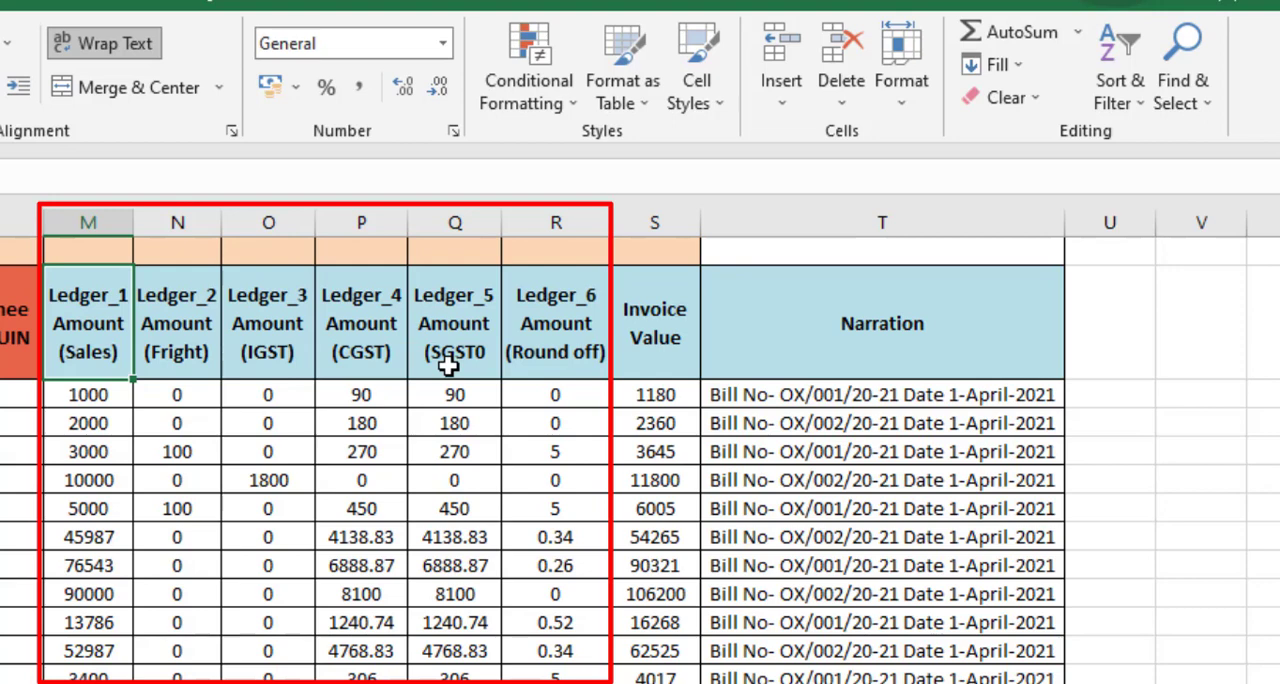
# - Examine the first amounts below the Ledger_1 (Sales) and Ledger_2 (Fright) headers
pyautogui.press('Down')
pyautogui.press('Up')
pyautogui.press('Down')
pyautogui.press('Right')
pyautogui.press('Up')
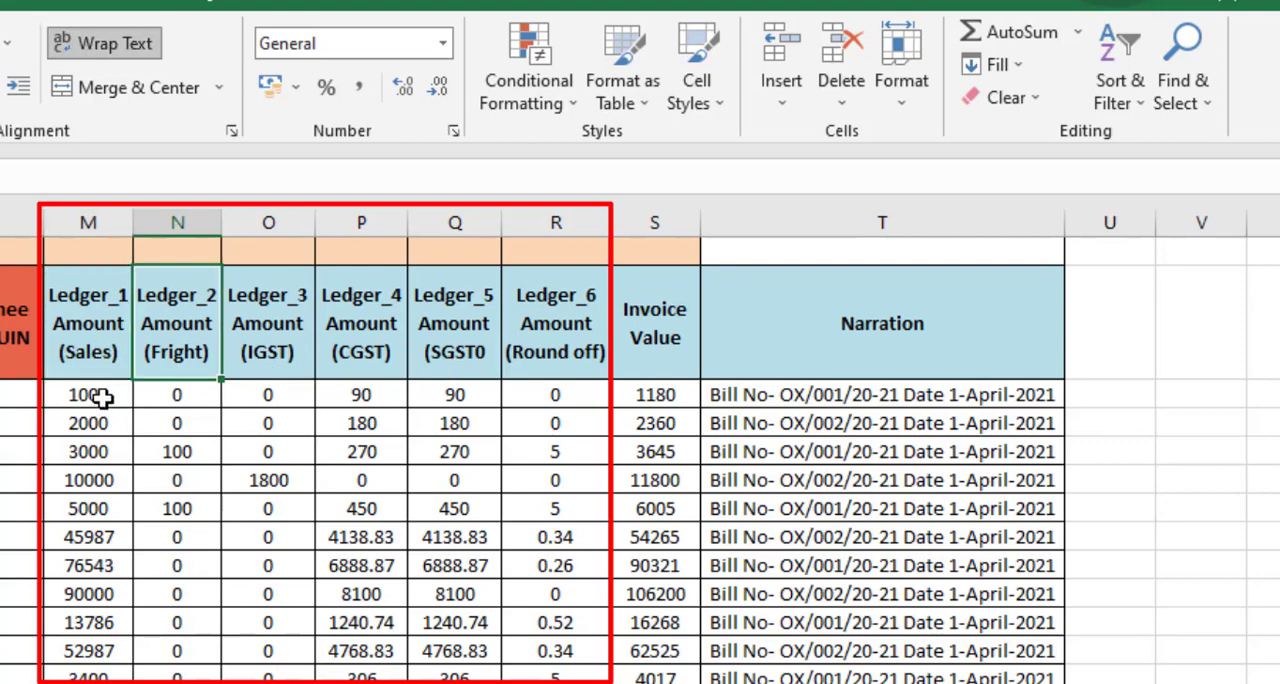
pyautogui.press('Down')
# - Examine the Ledger_3 (IGST) column from its first amounts up to the header
pyautogui.press('Down')
pyautogui.press('Up')
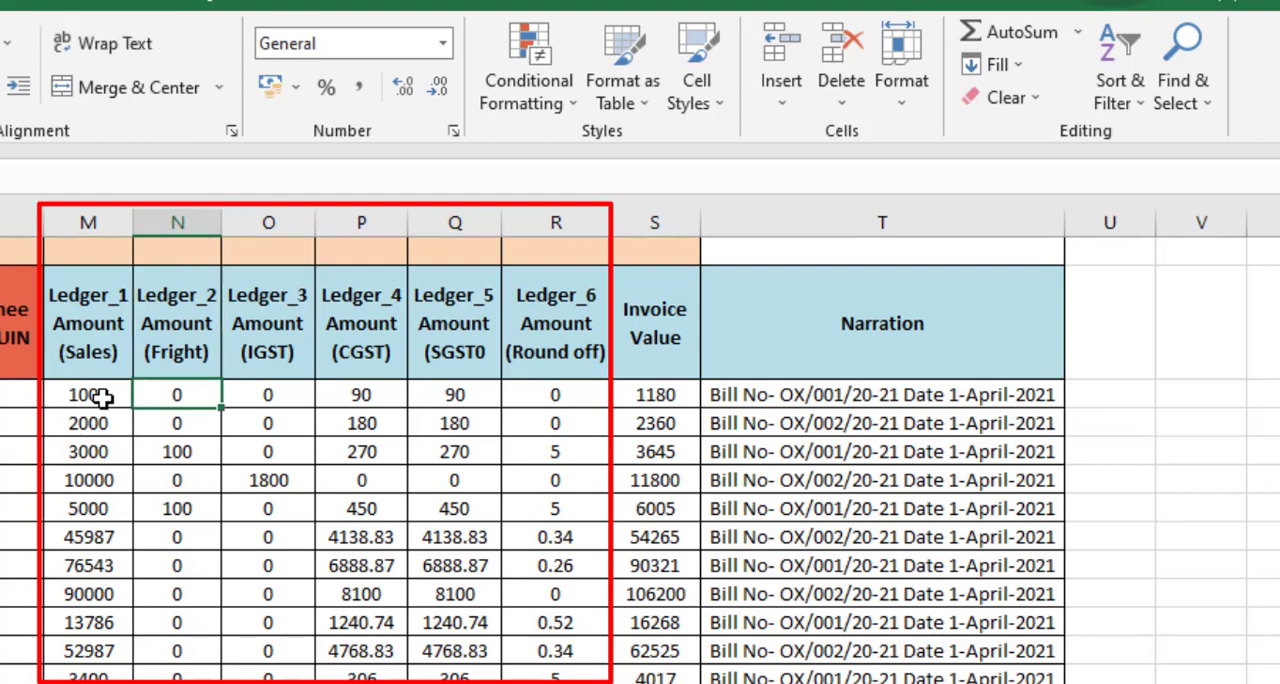
pyautogui.press('Down')
pyautogui.press('Down')
pyautogui.press('Right')
pyautogui.press('Up')
pyautogui.press('Up')
pyautogui.press('Up')
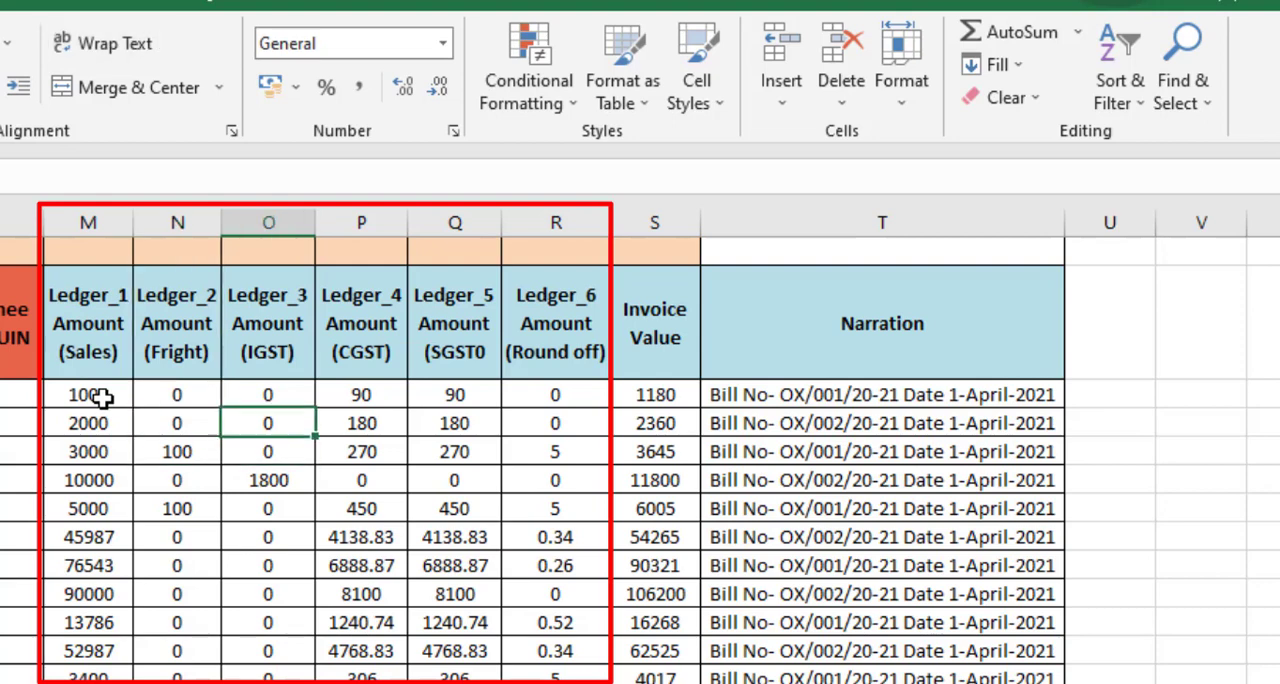
pyautogui.press('Up')
# - Examine the first invoice's CGST, SGST and Round off amounts in P3 to R3
pyautogui.press('Right')
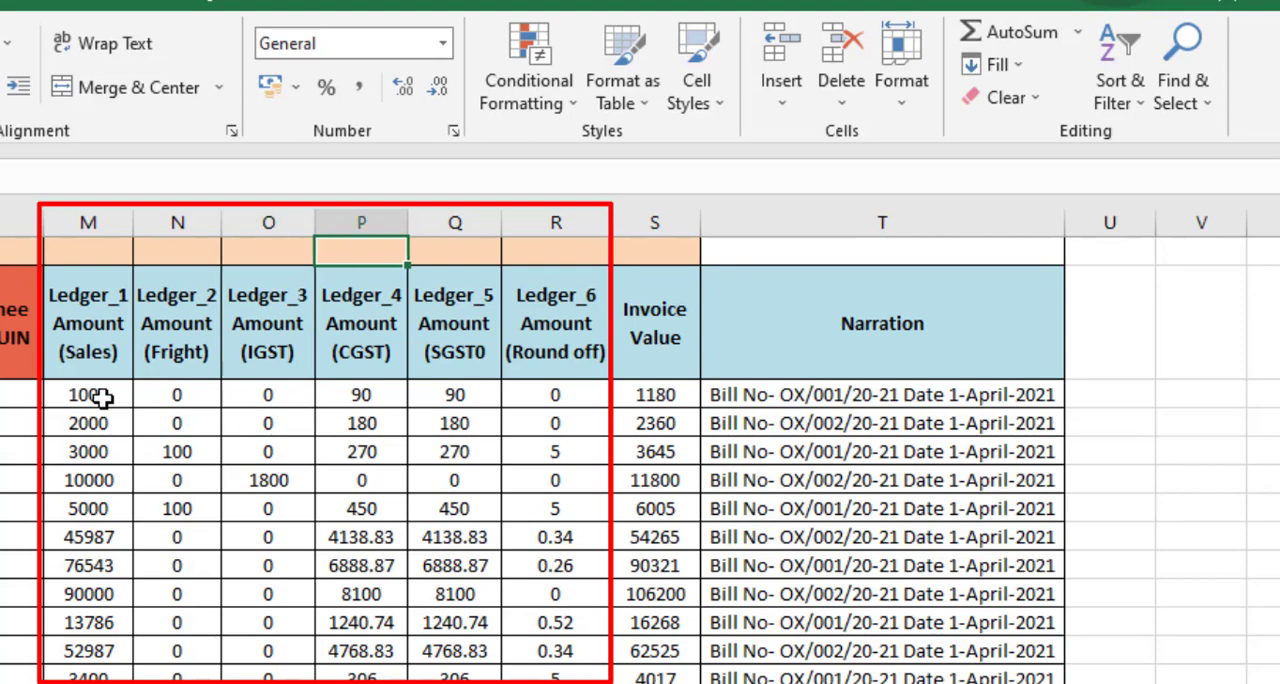
pyautogui.press('Down')
pyautogui.press('Down')
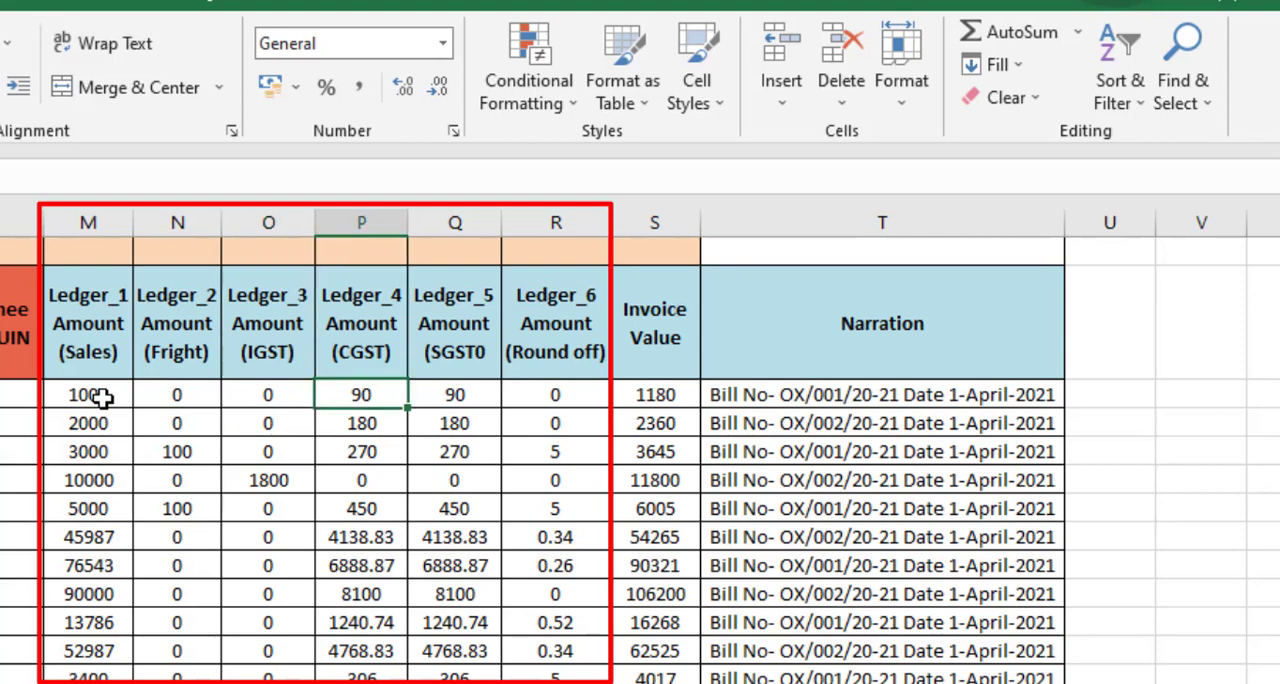
pyautogui.press('Right')
pyautogui.press('Right')
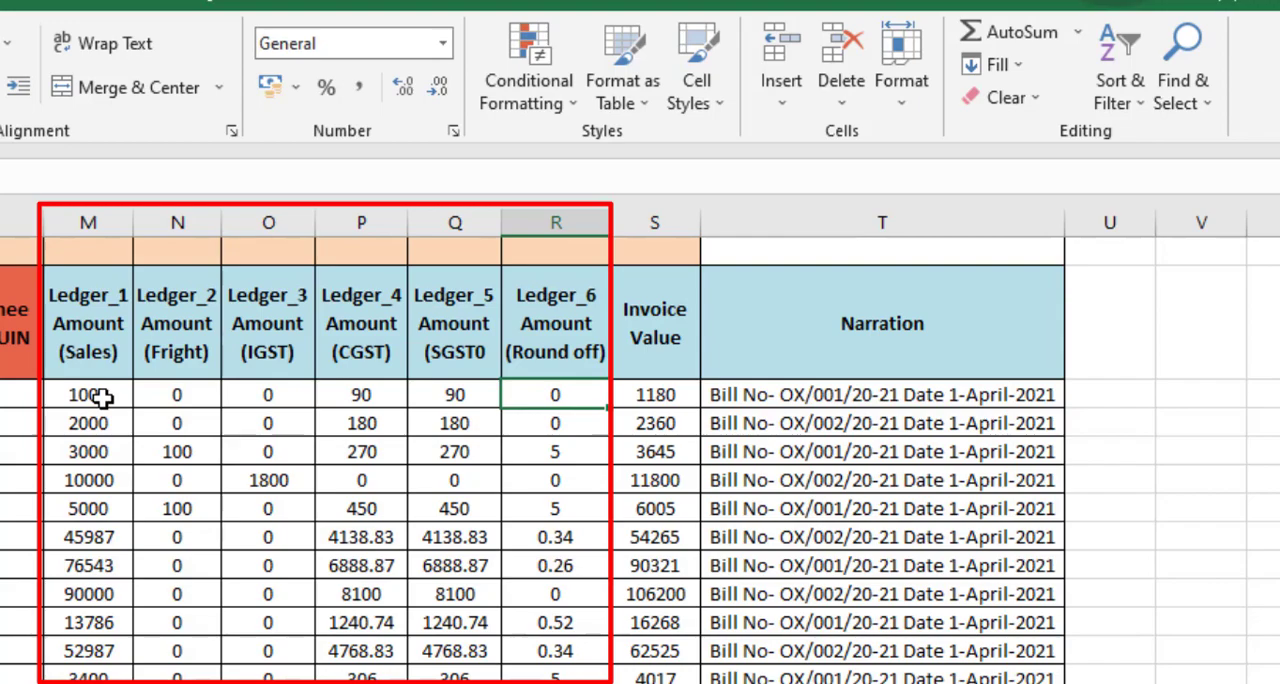
# - Select the whole Invoice Value column and inspect the formula in S3
pyautogui.press('Right')
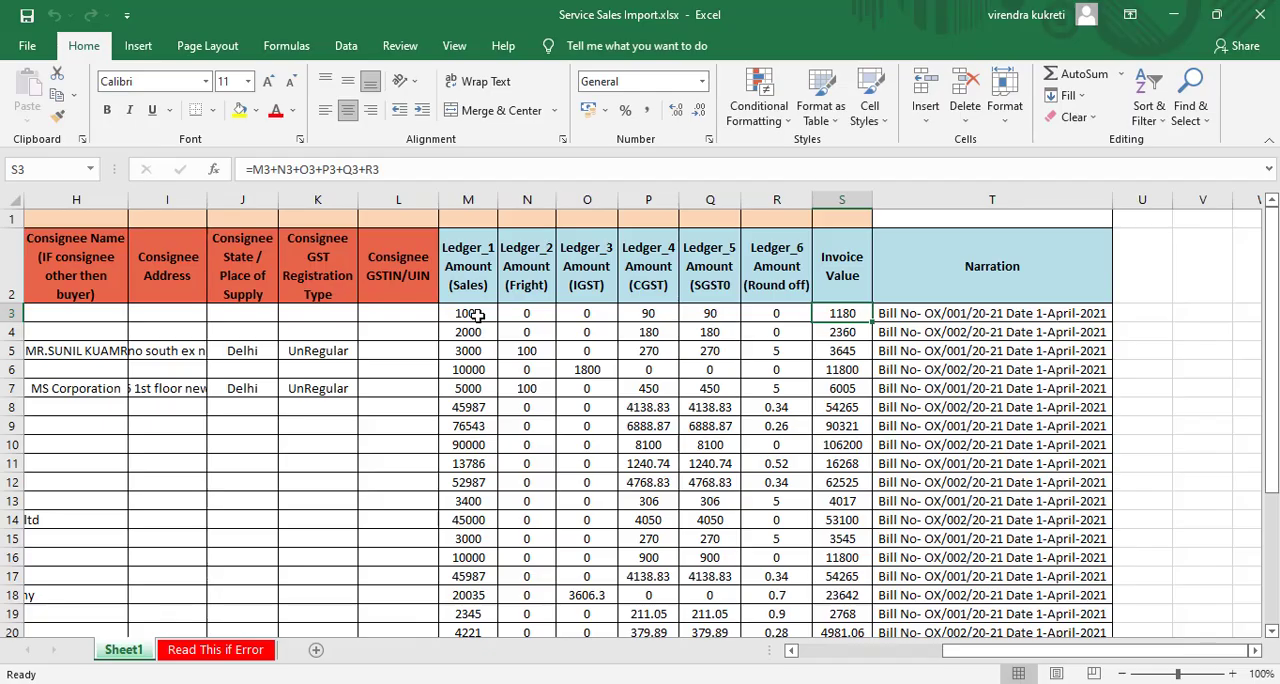
pyautogui.click(853, 200)
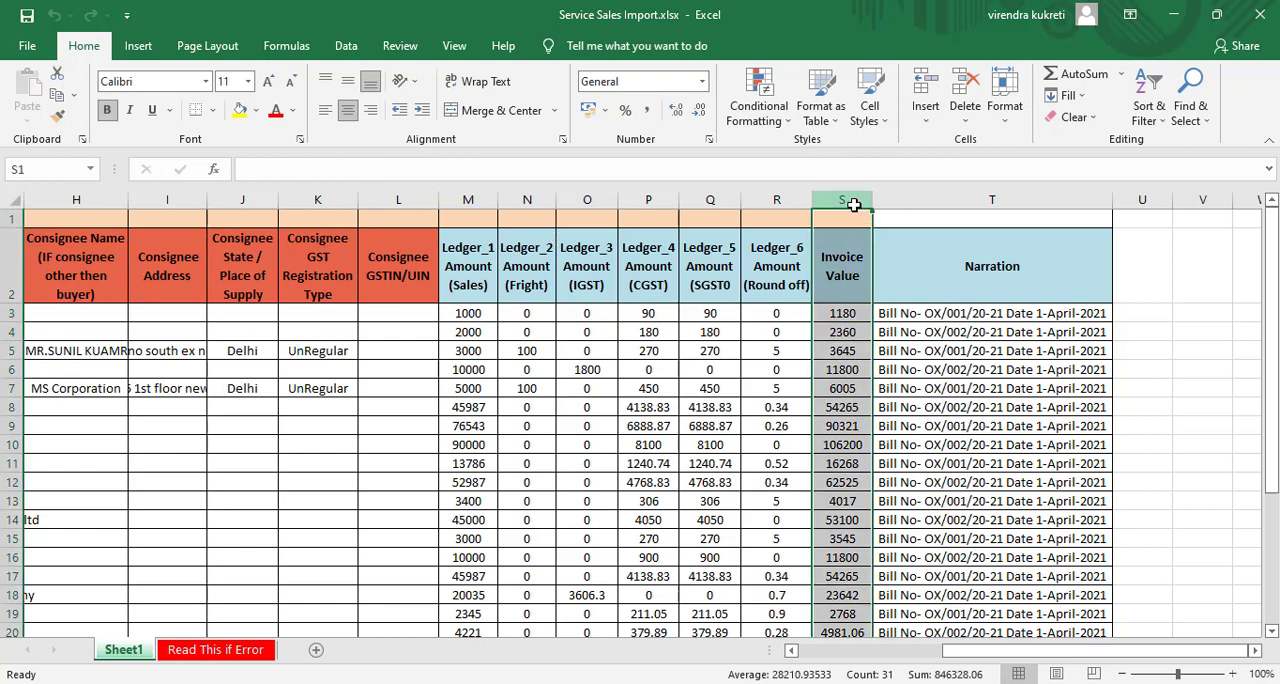
pyautogui.click(836, 313)
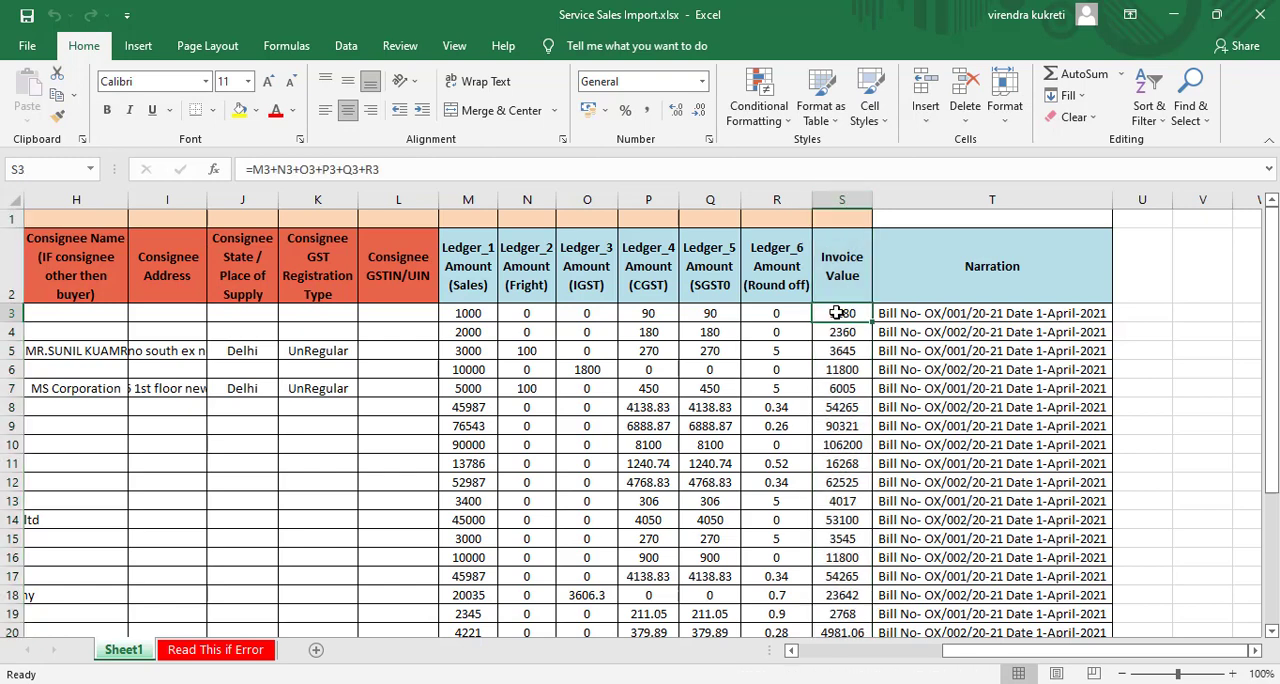
# - Trace the first invoice's ledger amounts from M3 across to S3 and inspect the cells its Invoice Value formula references
pyautogui.click(468, 314)
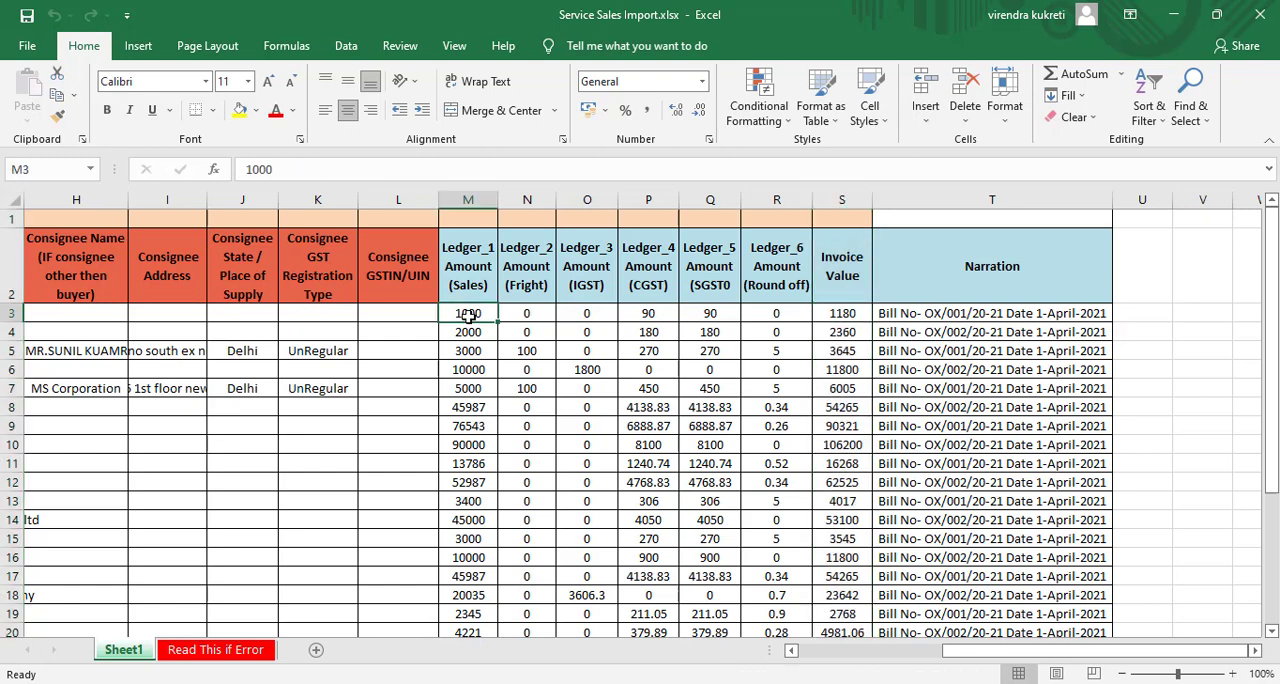
pyautogui.press('Right')
pyautogui.press('Right')
pyautogui.press('Right')
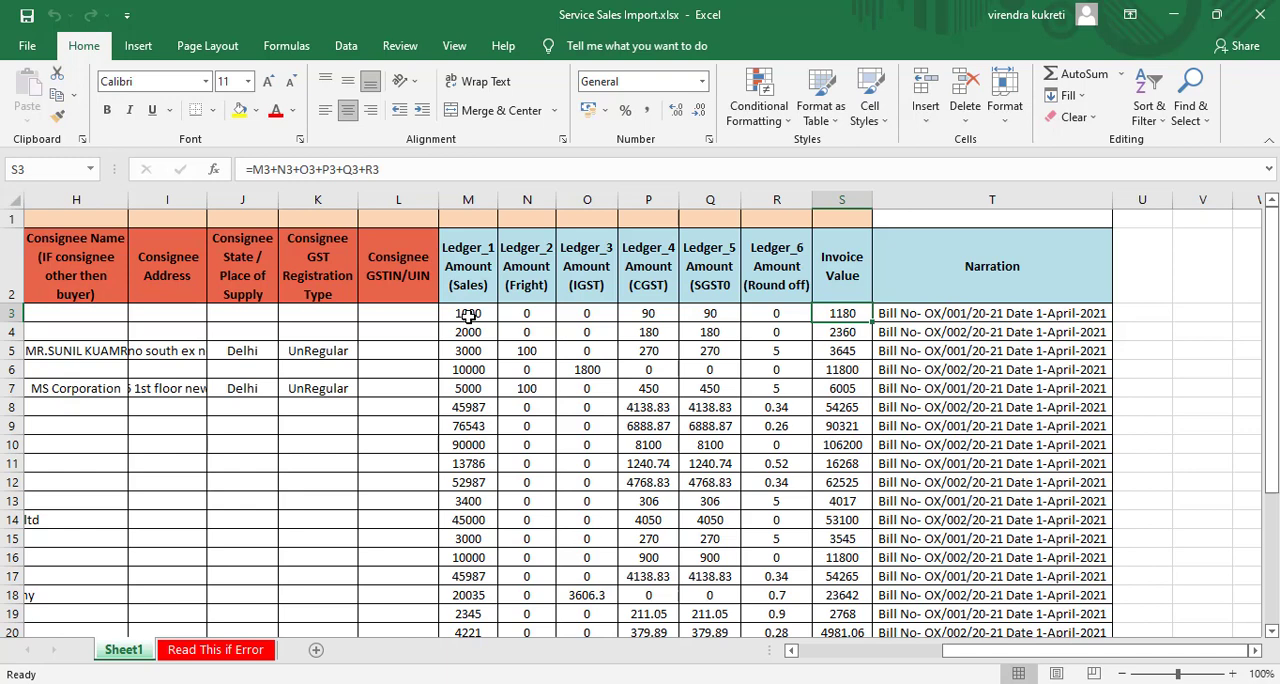
pyautogui.press('F2')
pyautogui.press('Escape')
# - Review row 3's amounts again from M3 and inspect the CGST formula in P3, leaving it as it is
pyautogui.press('Left')
pyautogui.press('Left')
pyautogui.press('Left')
pyautogui.press('Left')
pyautogui.press('Left')
pyautogui.press('Left')
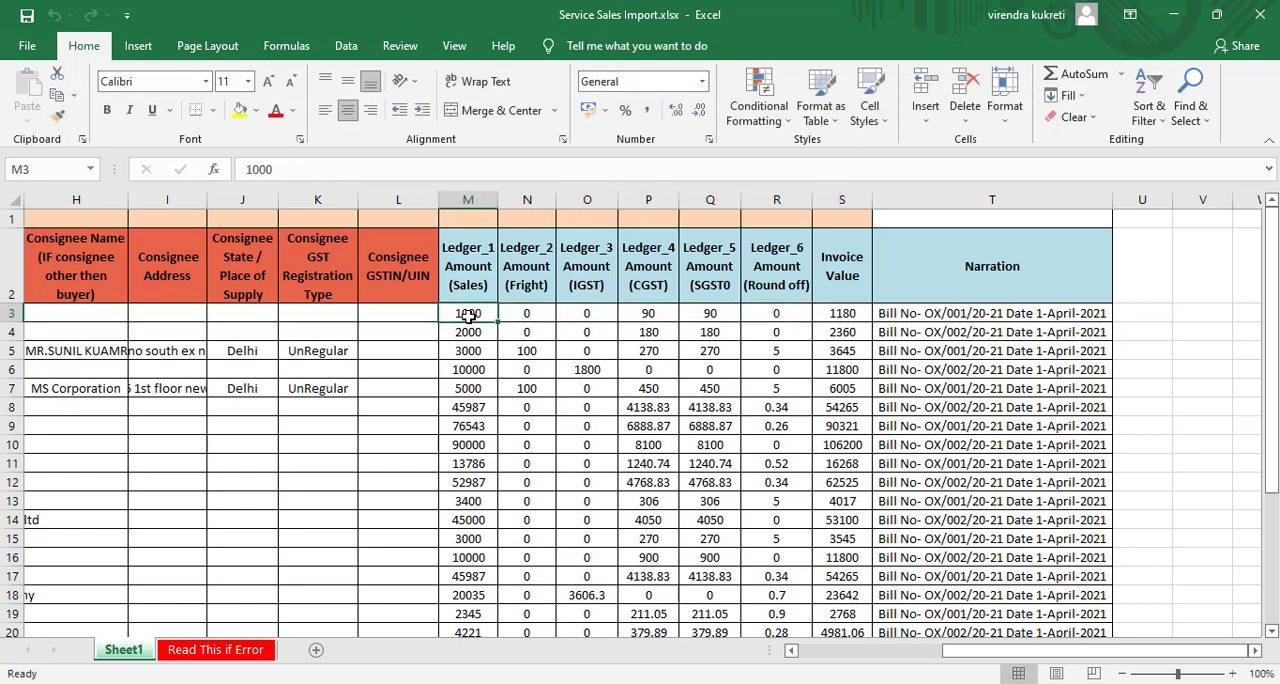
pyautogui.press('Right')
pyautogui.press('Right')
pyautogui.press('Left')
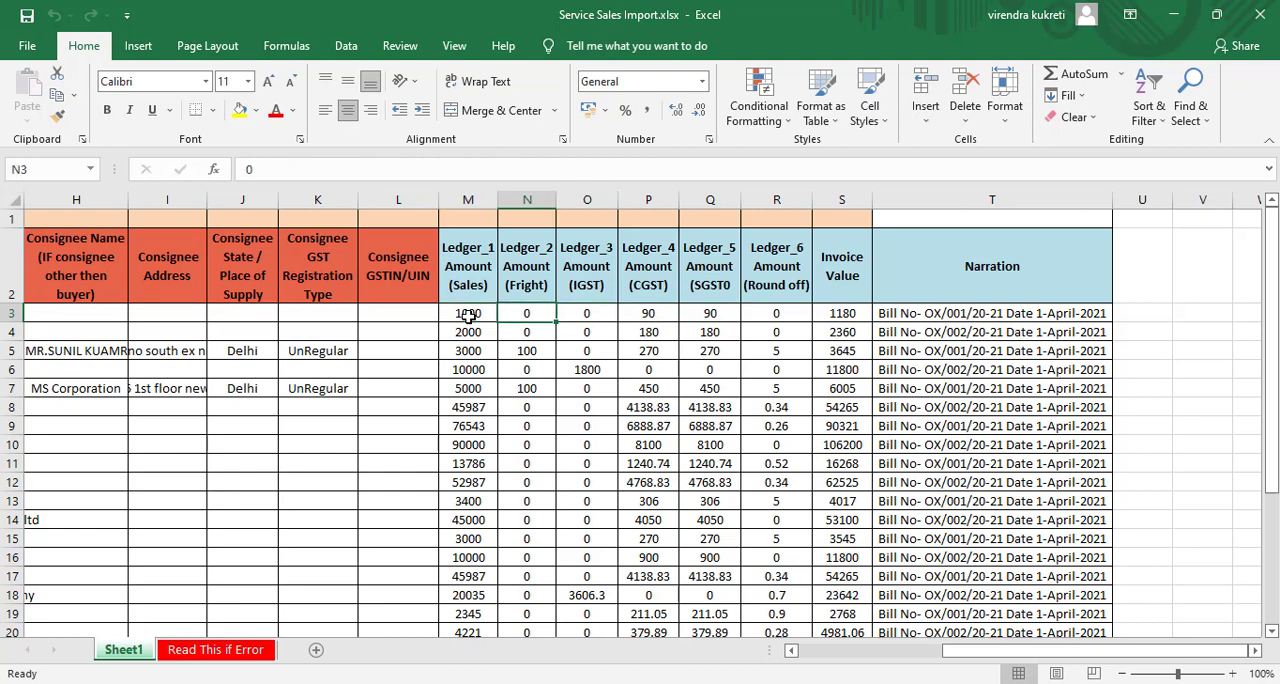
pyautogui.press('Right')
pyautogui.press('Right')
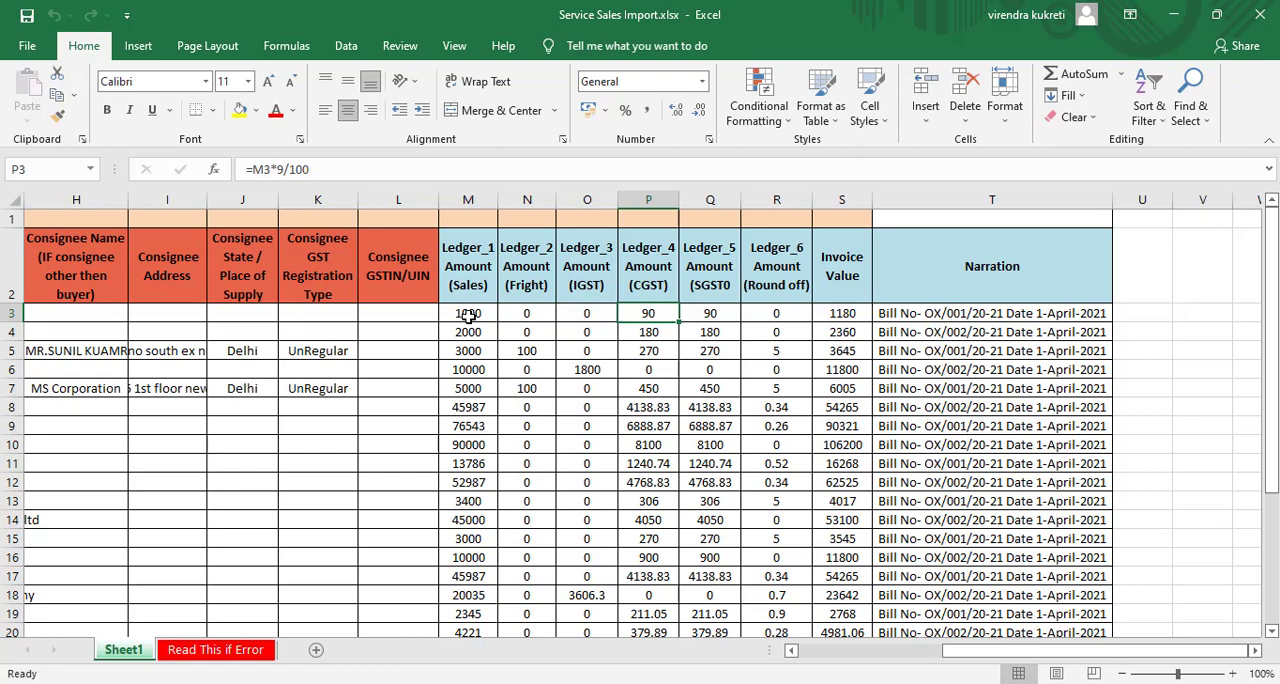
pyautogui.press('F2')
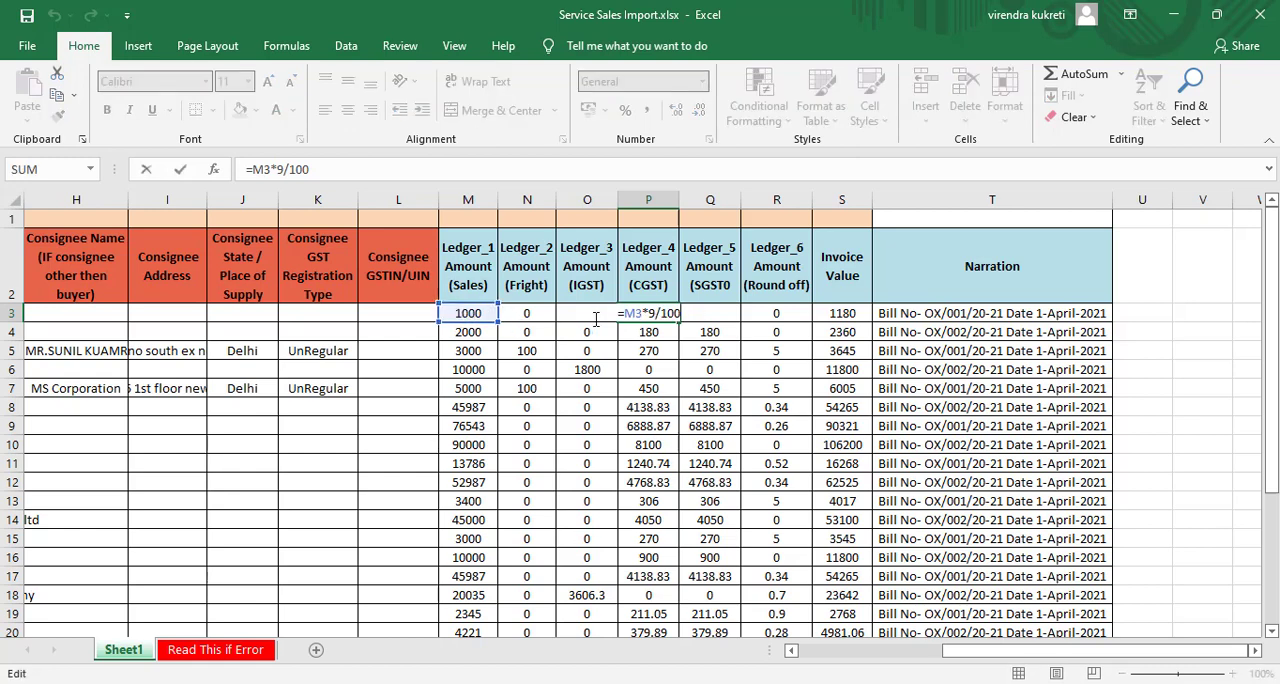
pyautogui.press('Return')
# - Examine the third invoice's amounts in row 5, from Sales and Fright through to Round off
pyautogui.press('Left')
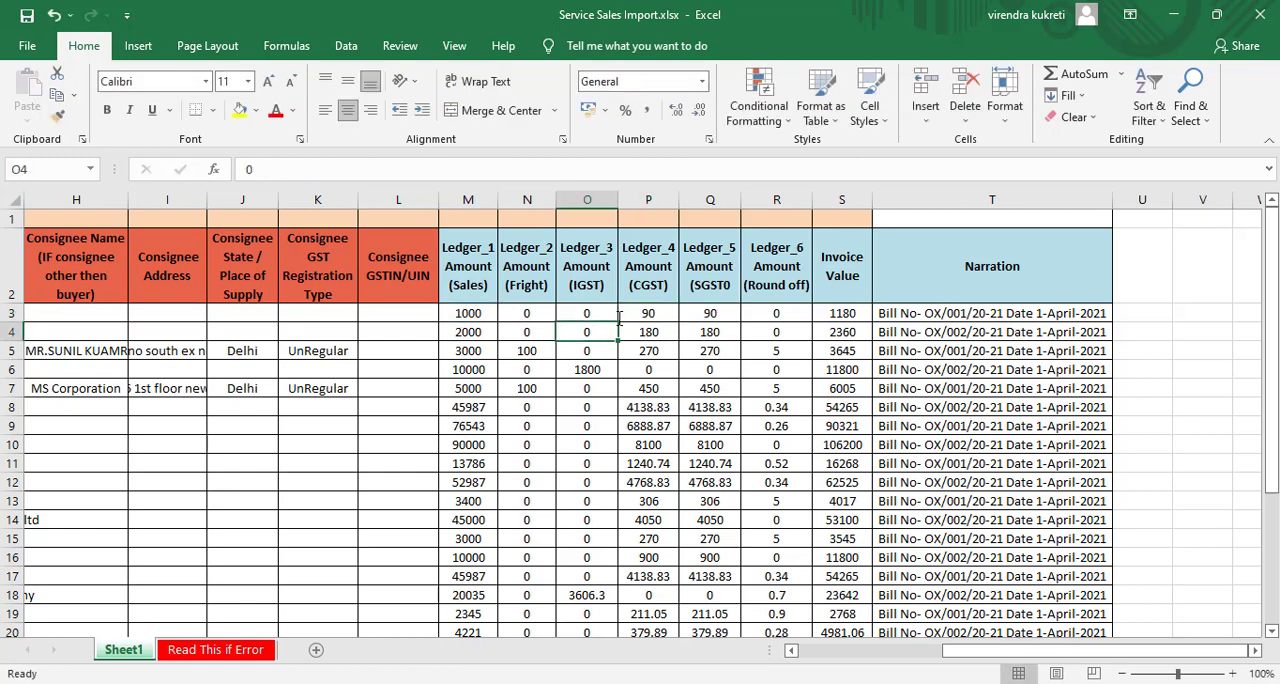
pyautogui.press('Left')
pyautogui.press('Left')
pyautogui.press('Down')
pyautogui.press('Right')
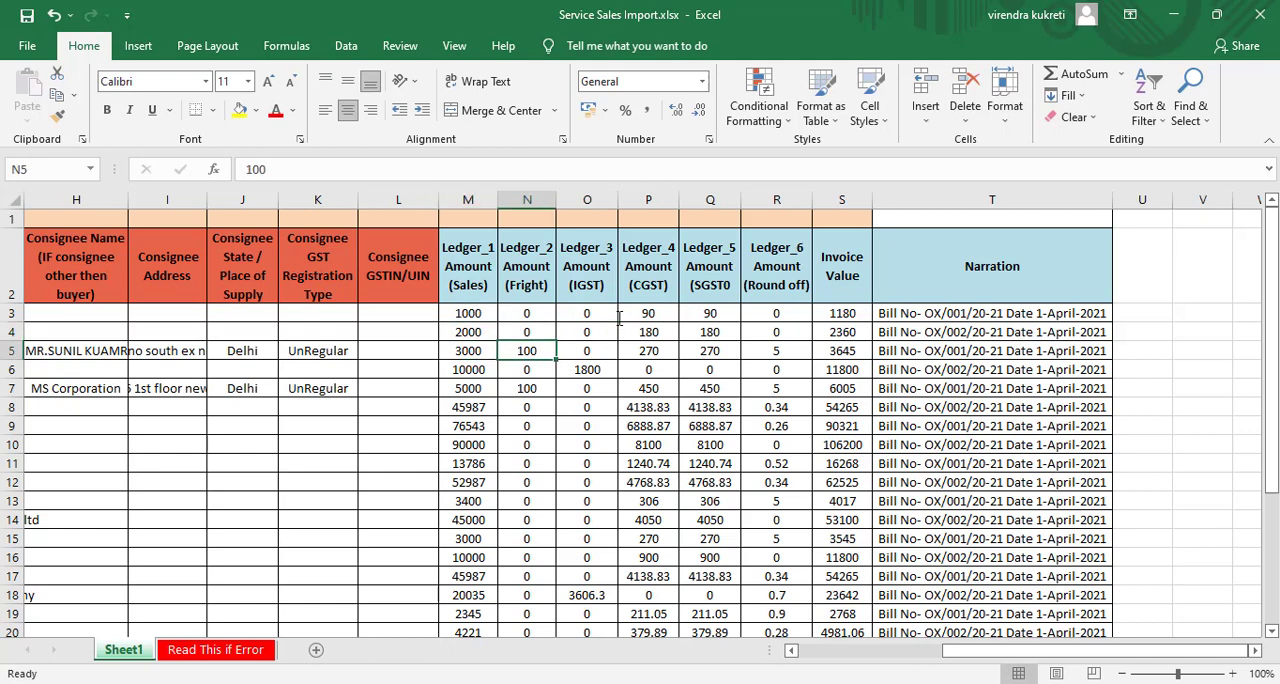
pyautogui.press('Right')
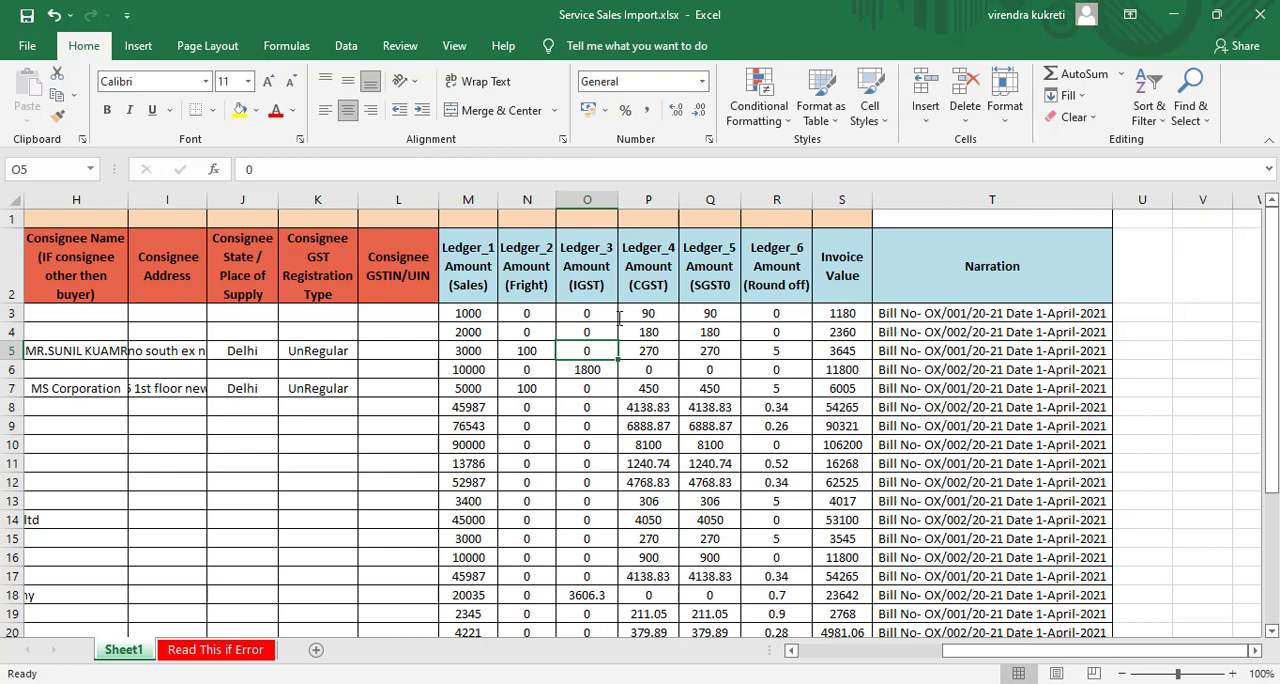
pyautogui.press('Right')
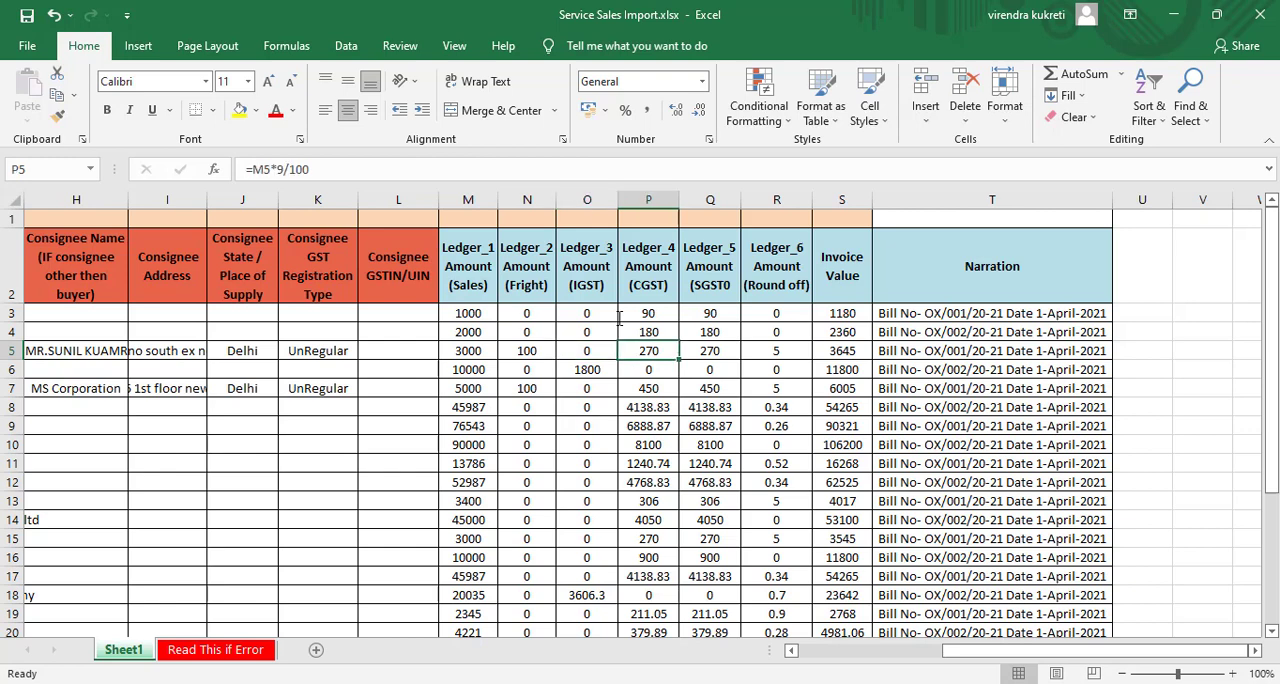
pyautogui.press('Right')
pyautogui.press('Right')
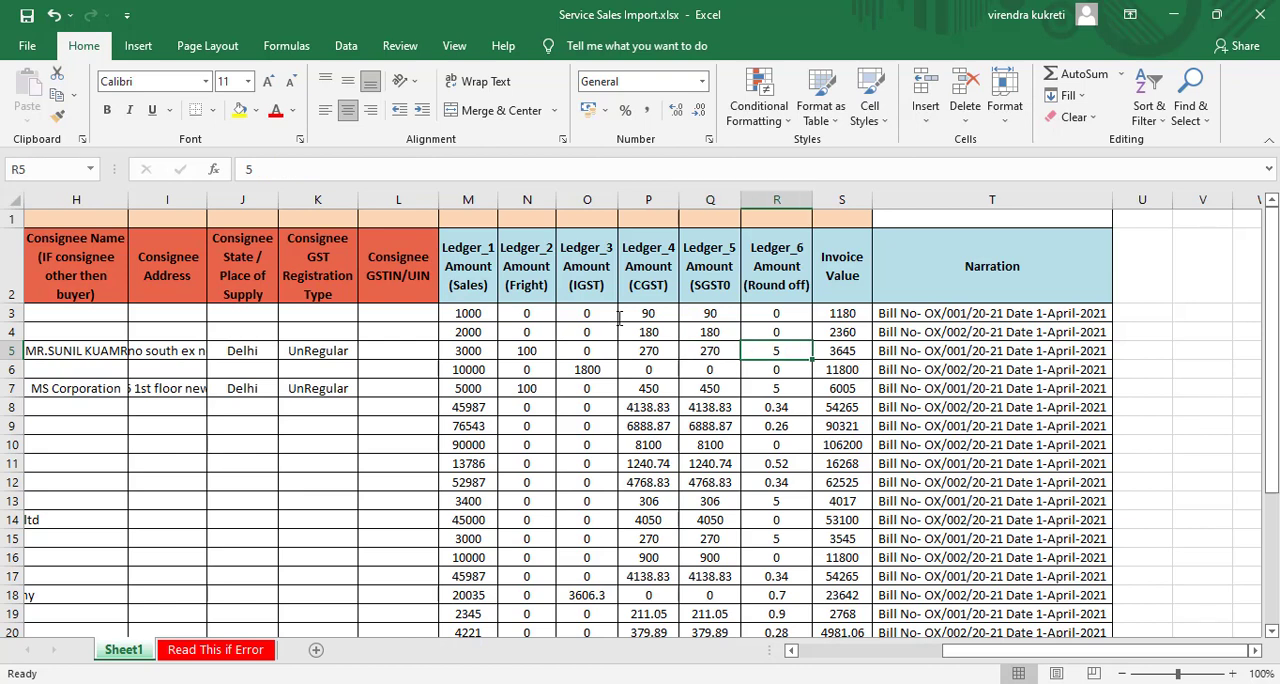
# - Examine the SGST formula in Q8 and the Fright entry in N6
pyautogui.press('Down')
pyautogui.press('Down')
pyautogui.press('Down')
pyautogui.press('Left')
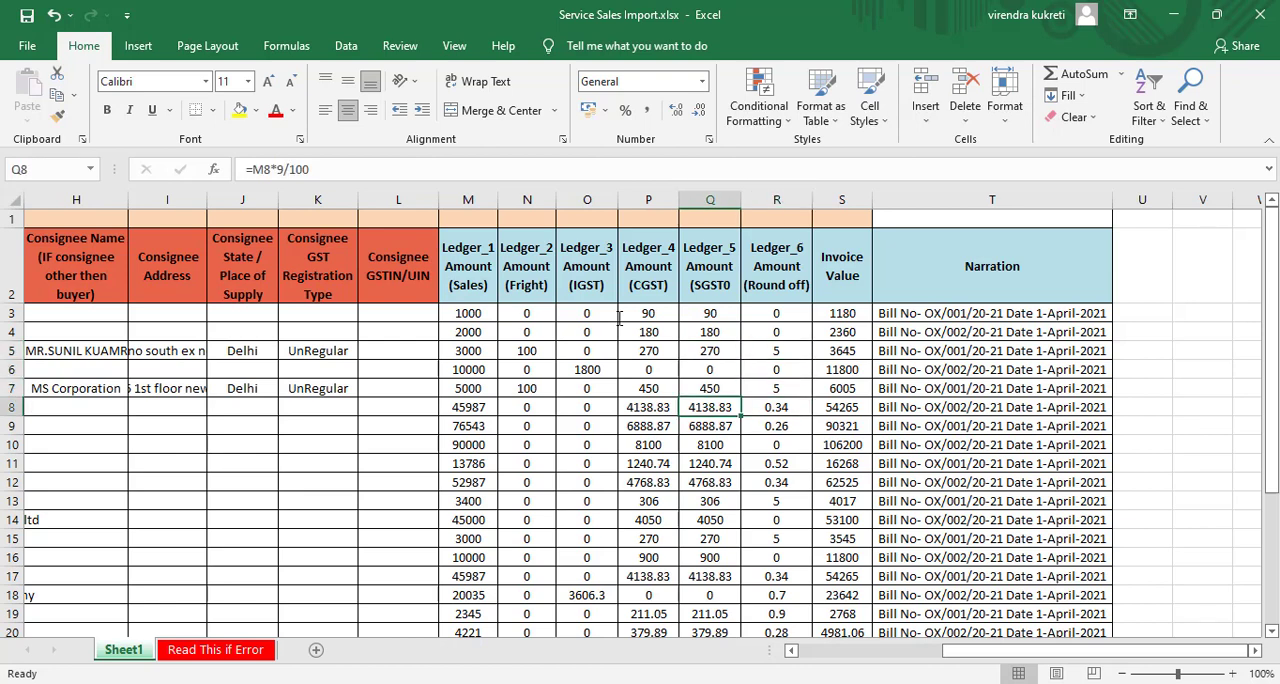
pyautogui.press('Up')
pyautogui.press('Left')
pyautogui.press('Left')
pyautogui.press('Left')
pyautogui.press('Up')
pyautogui.press('Up')
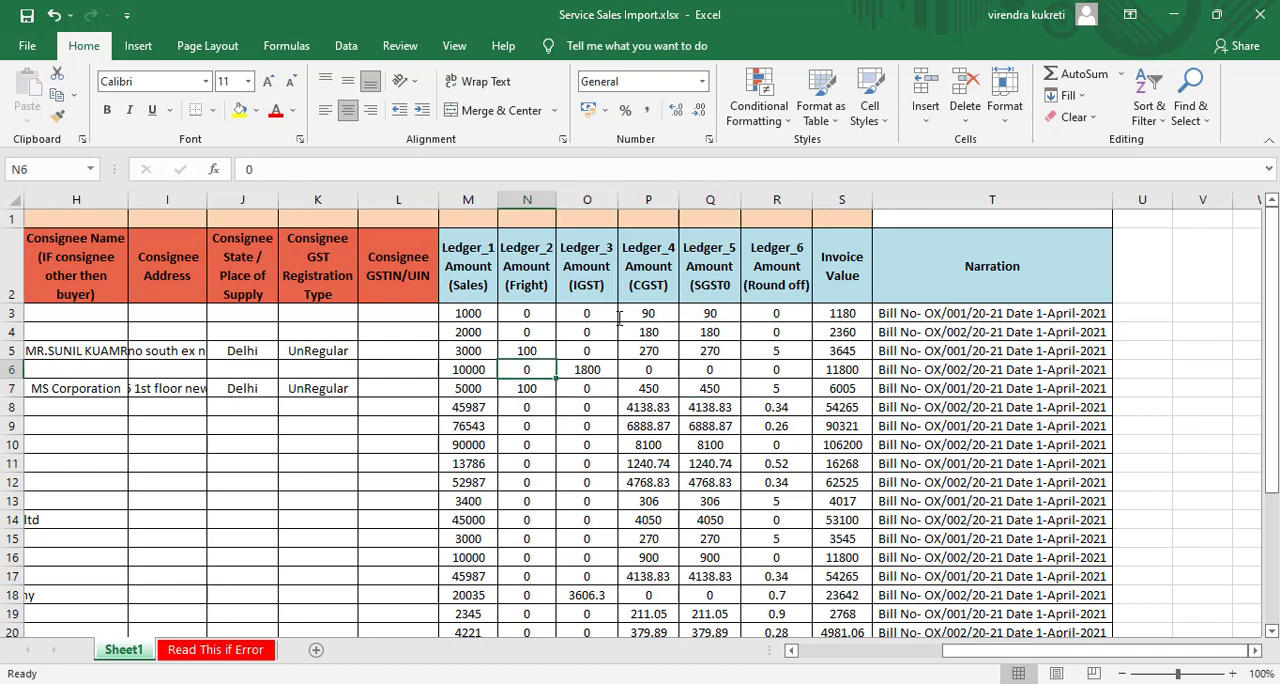
# - Look across row 6's remaining amounts to the Narration column and examine the entries in T5 and T3
pyautogui.press('Right')
pyautogui.press('Right')
pyautogui.press('Right')
pyautogui.press('Right')
pyautogui.press('Right')
pyautogui.press('Right')
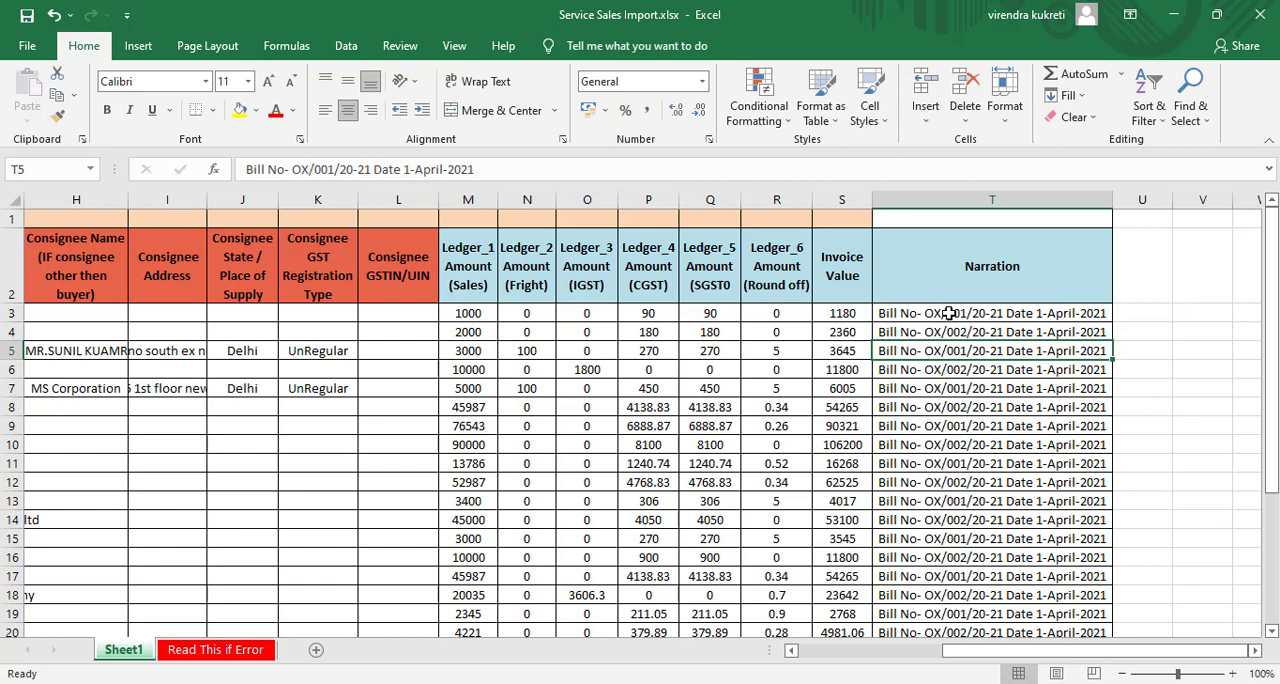
pyautogui.click(948, 313)
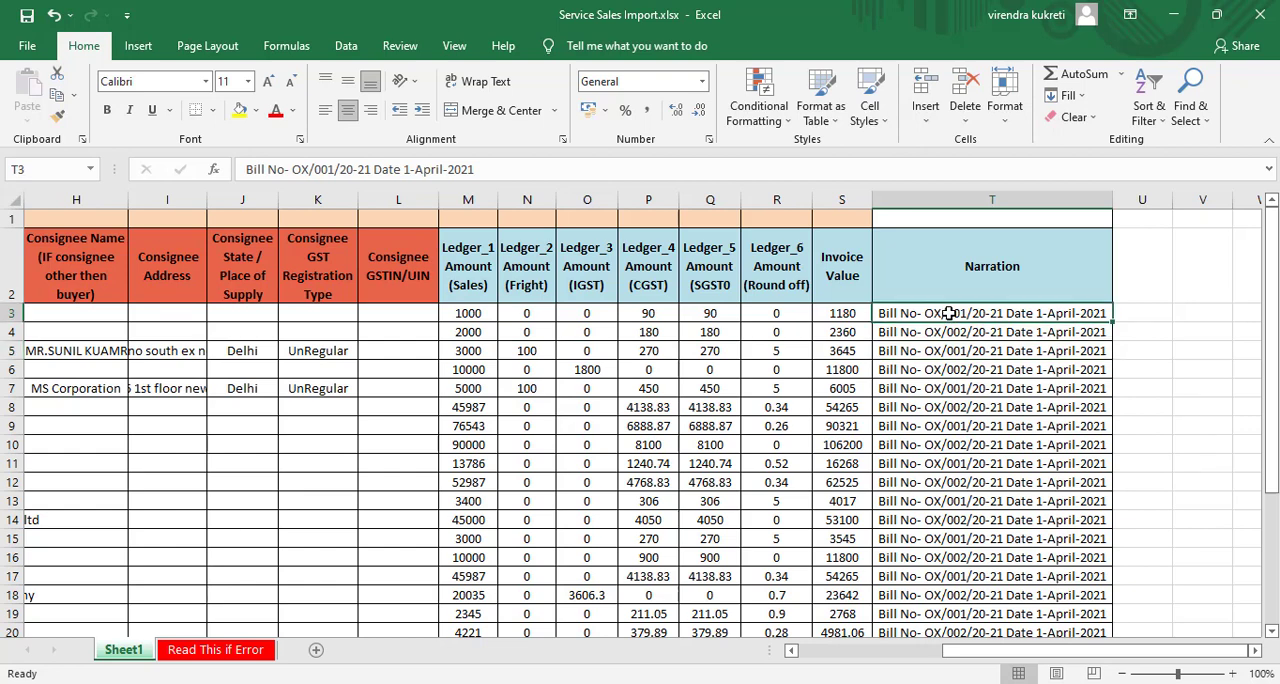
# - Return to the start of the sheet and select the second invoice's number in B4
pyautogui.press('Left')
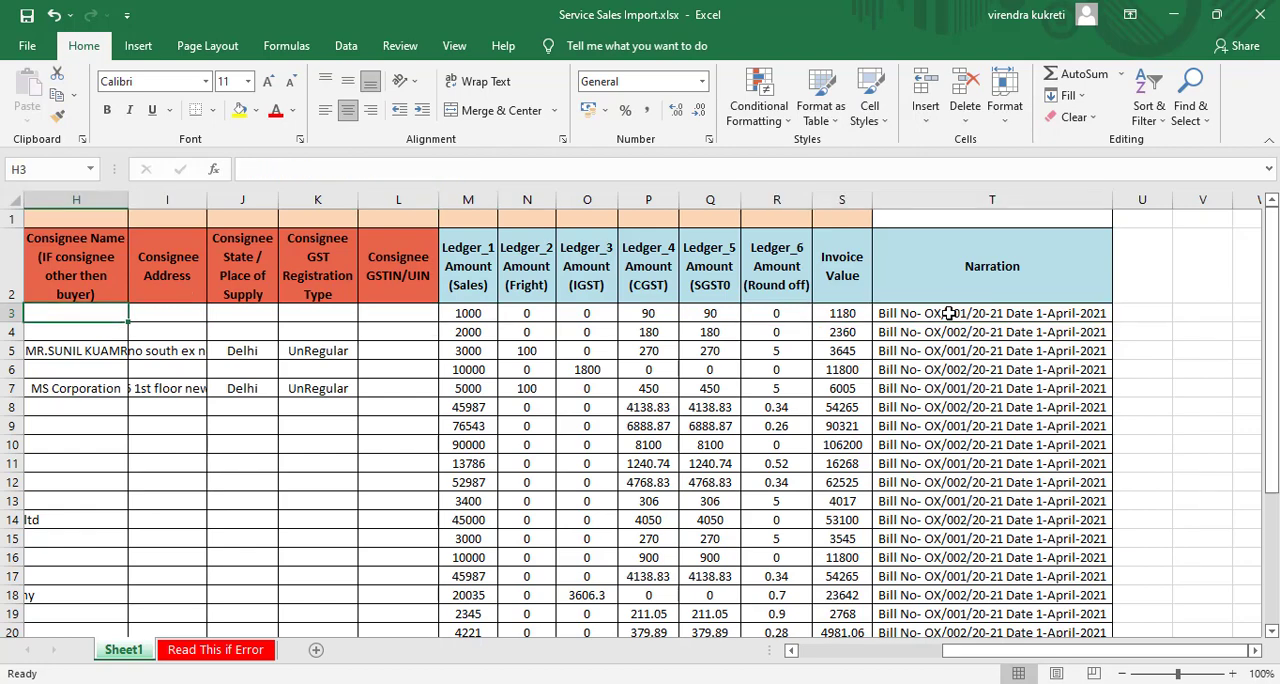
pyautogui.press('Home')
pyautogui.press('Down')
pyautogui.press('Right')
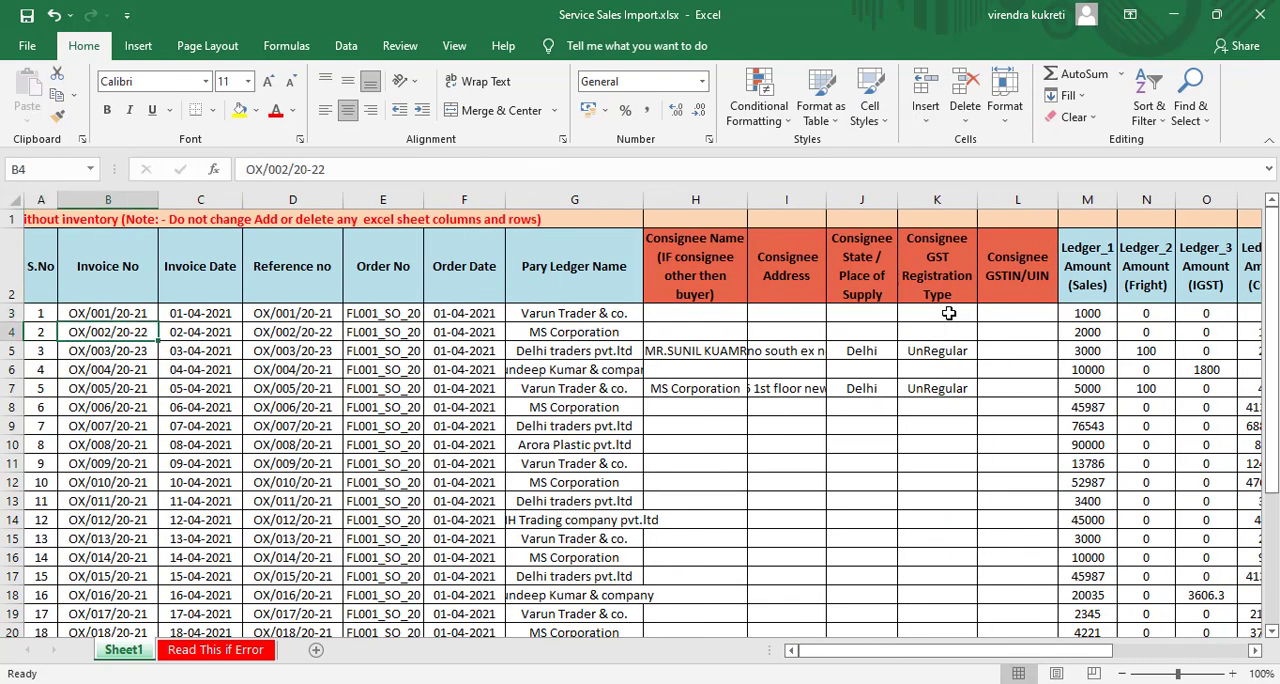
# - Examine the fifth invoice's consignee address in I7 and the notes on the Read This if Error sheet
pyautogui.press('Down')
pyautogui.press('Down')
pyautogui.press('Down')
pyautogui.press('Right')
pyautogui.press('Right')
pyautogui.press('Right')
pyautogui.press('Right')
pyautogui.press('Right')
pyautogui.press('Right')
pyautogui.press('Right')
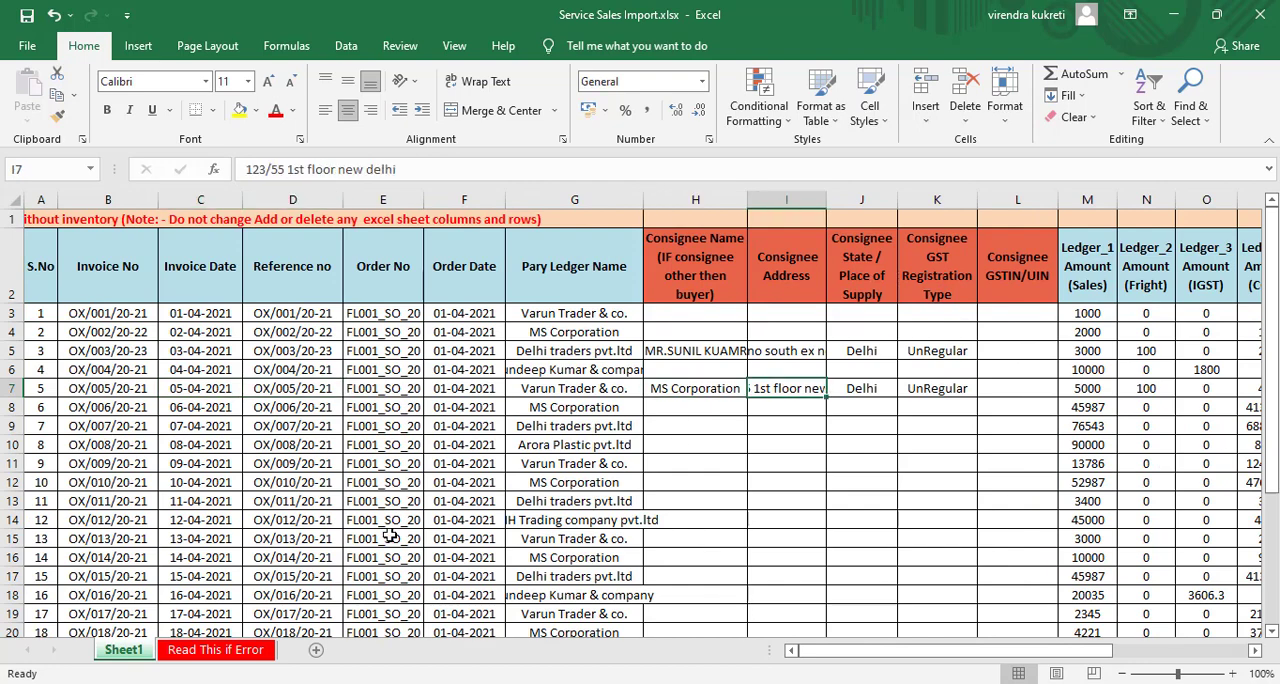
pyautogui.click(238, 655)
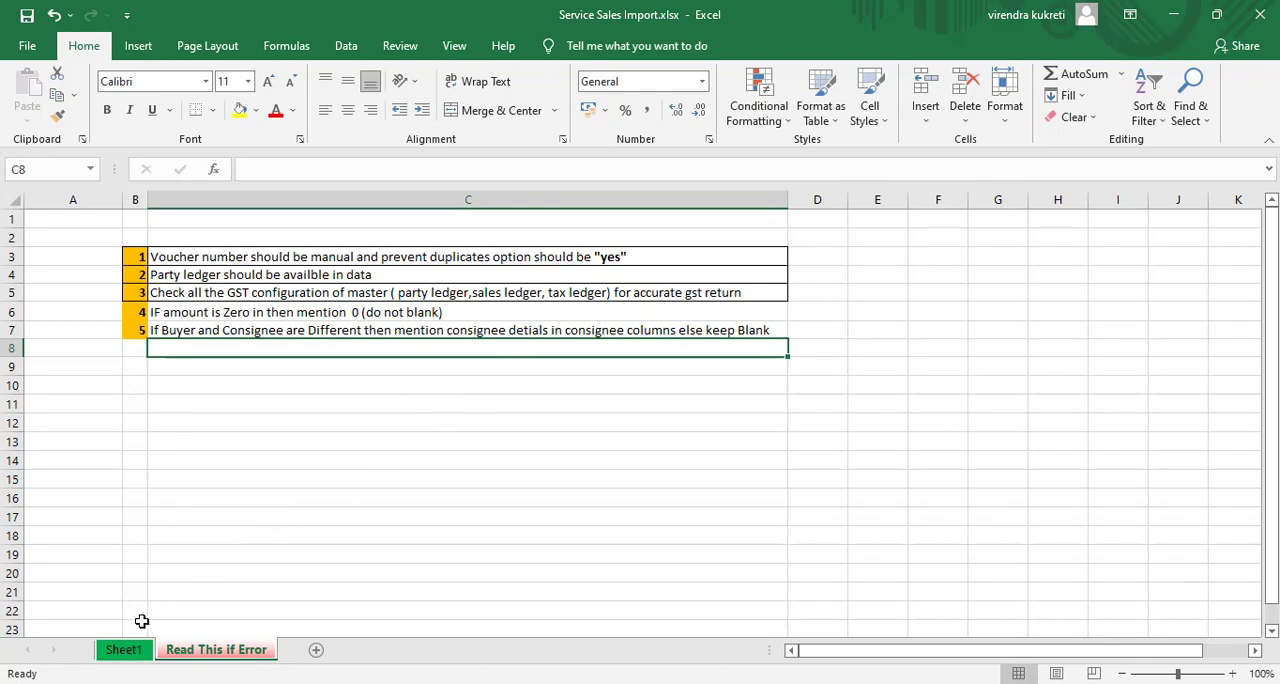
pyautogui.click(123, 650)
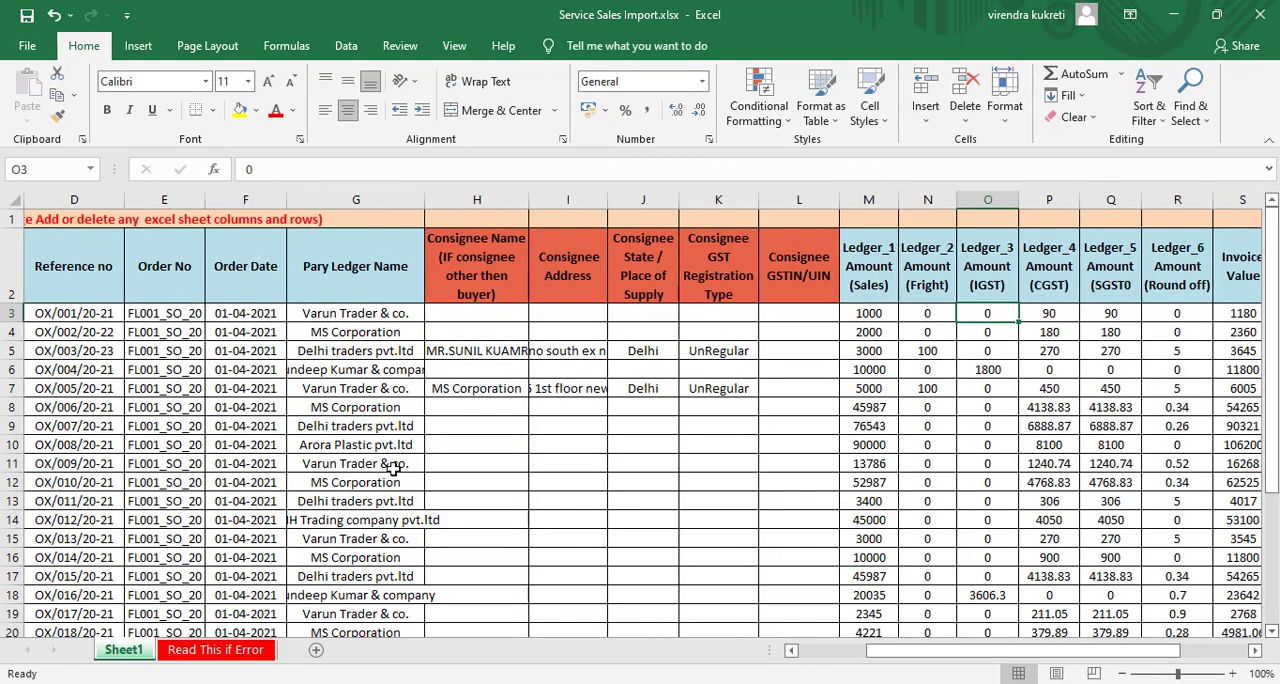
# - Examine the first invoice's Sales, Fright and IGST amounts in row 3 of Sheet1
pyautogui.press('Left')
pyautogui.press('Left')
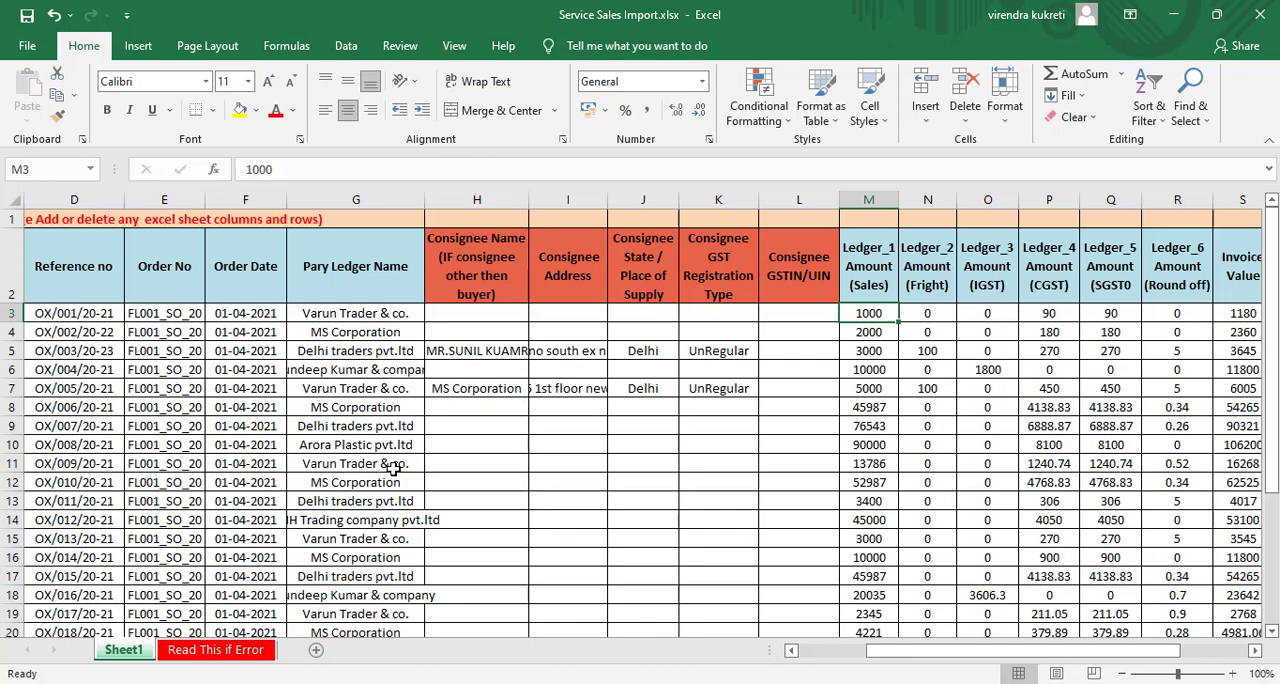
pyautogui.press('Right')
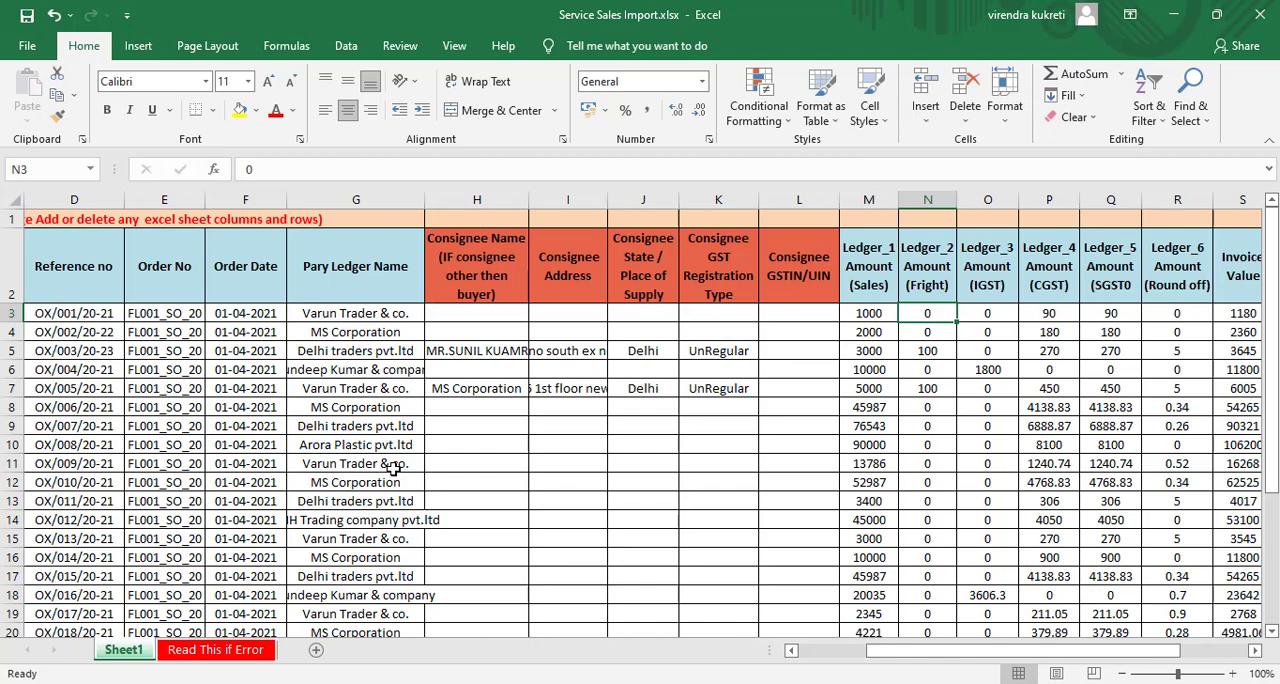
pyautogui.press('Right')
pyautogui.press('Right')
pyautogui.press('Left')
pyautogui.press('Left')
pyautogui.press('Left')
pyautogui.press('Left')
pyautogui.press('Left')
pyautogui.press('Left')
pyautogui.press('Left')
pyautogui.press('Left')
pyautogui.press('Left')
pyautogui.press('Left')
pyautogui.press('Left')
pyautogui.press('Left')
pyautogui.press('Left')
pyautogui.press('Left')
pyautogui.press('Left')
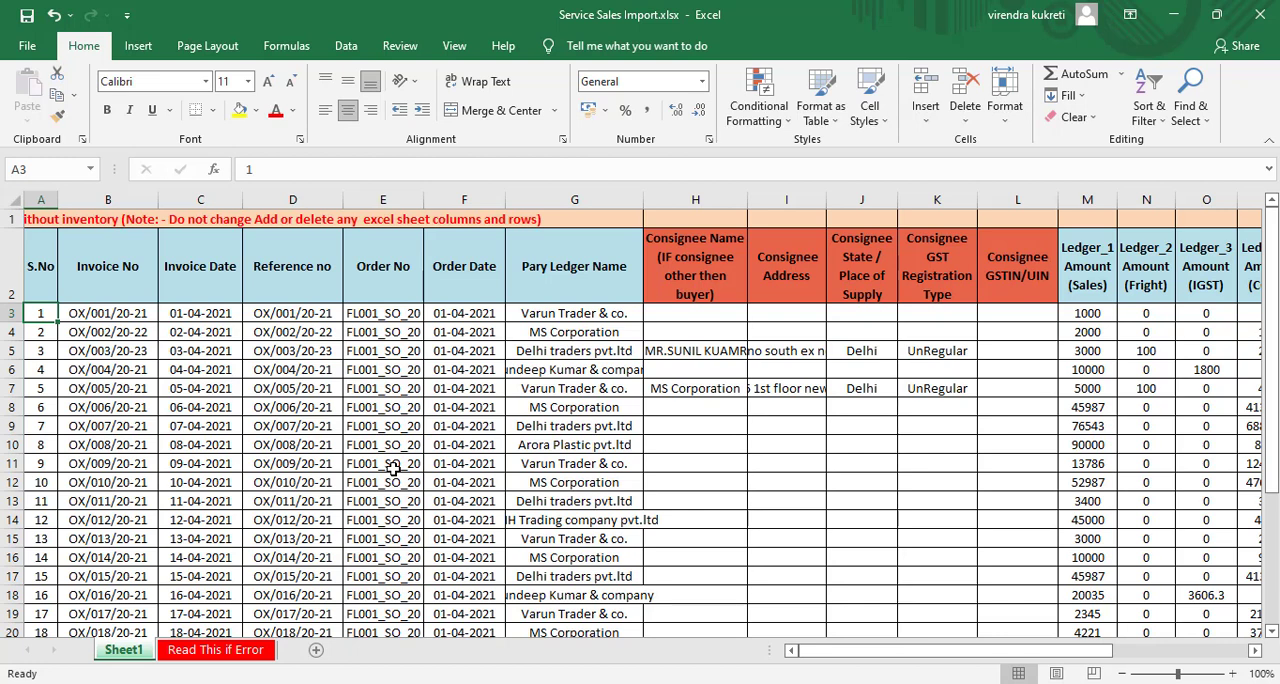
# - Look across the ledger columns to Narration, examine the amounts in row 8, and close the workbook
pyautogui.moveTo(855, 652)
pyautogui.mouseDown()
pyautogui.moveTo(877, 654)
pyautogui.moveTo(834, 657)
pyautogui.mouseUp()
pyautogui.moveTo(868, 654); pyautogui.dragTo(1030, 657)
pyautogui.click(860, 412)
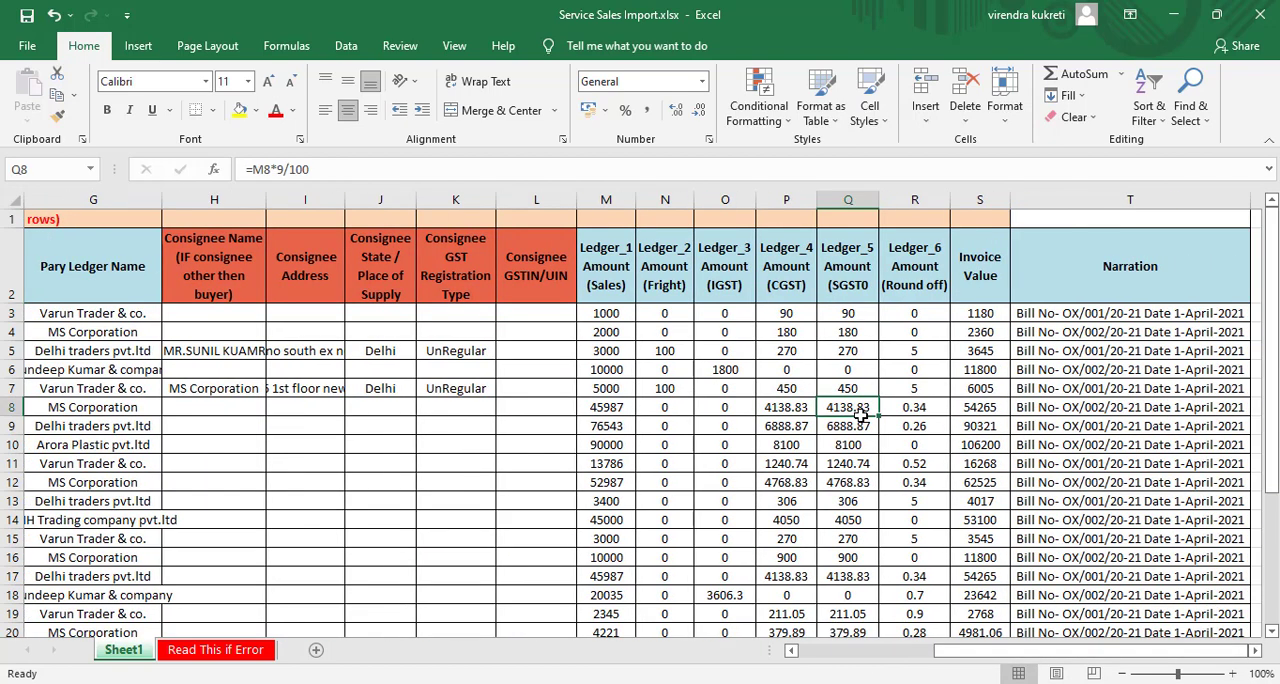
pyautogui.press('Left')
pyautogui.press('Left')
pyautogui.click(1260, 15)
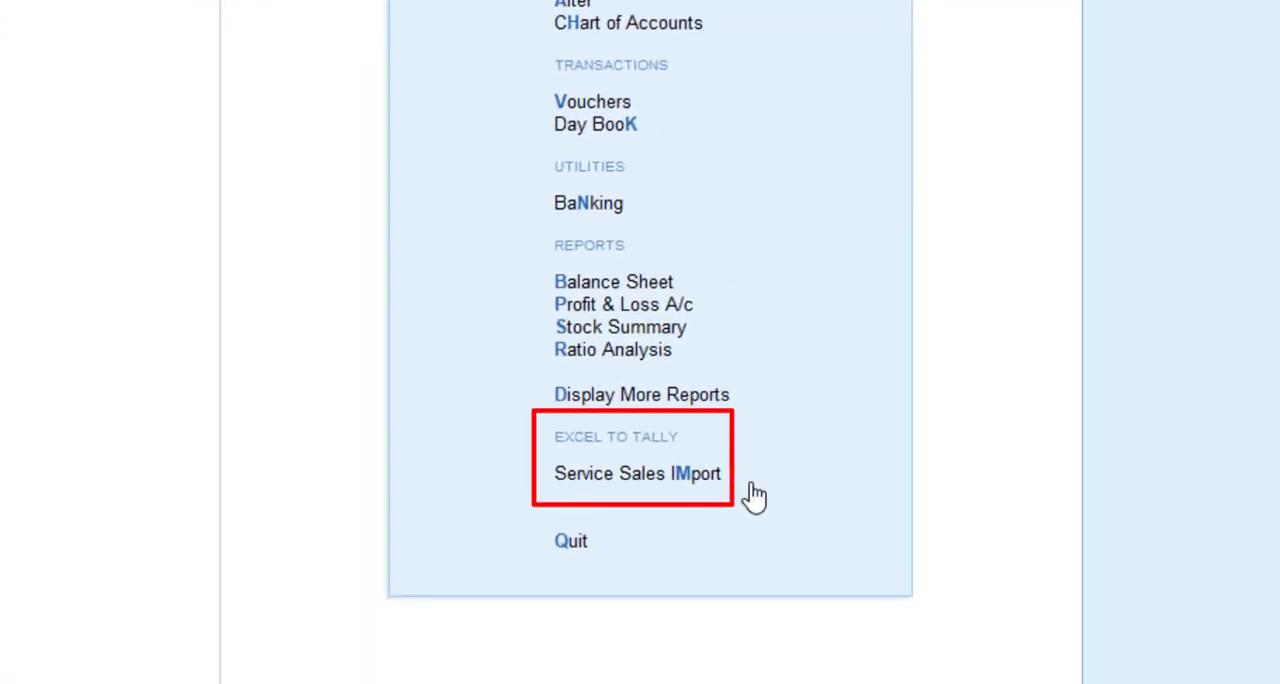
# - Open the Service Sales Import configuration in TallyPrime and clear its Excel File Location
pyautogui.click(675, 478)
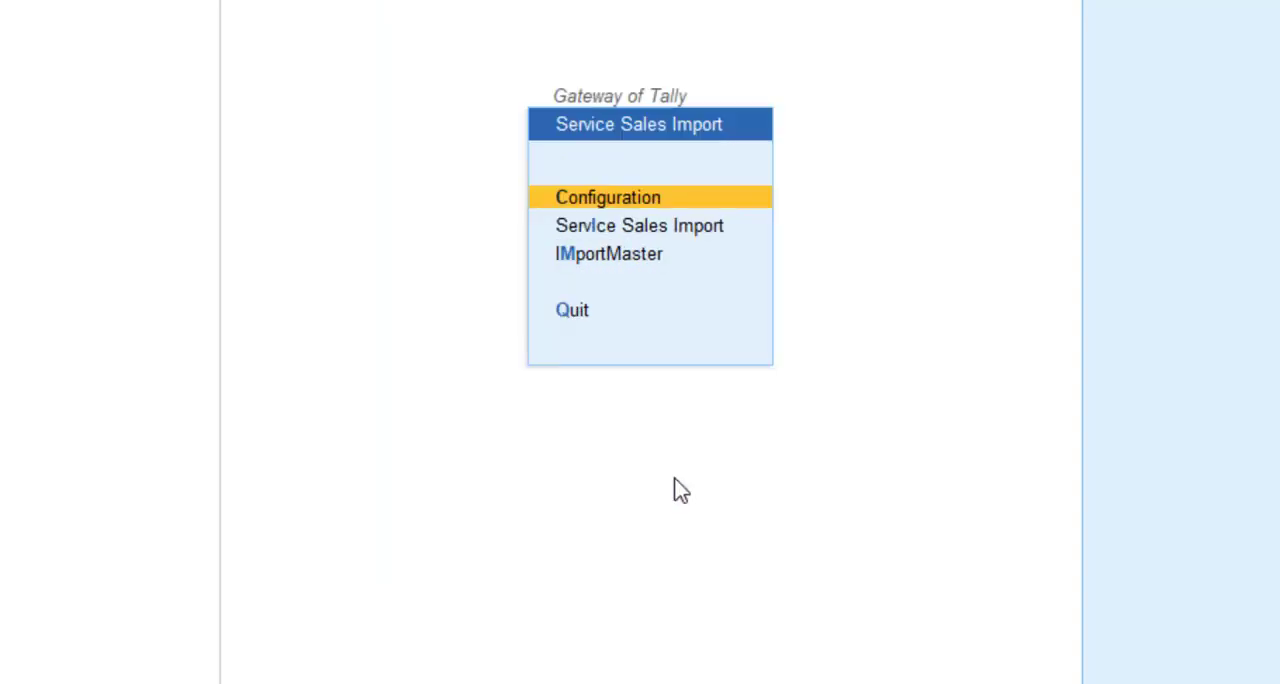
pyautogui.press('Escape')
pyautogui.click(675, 478)
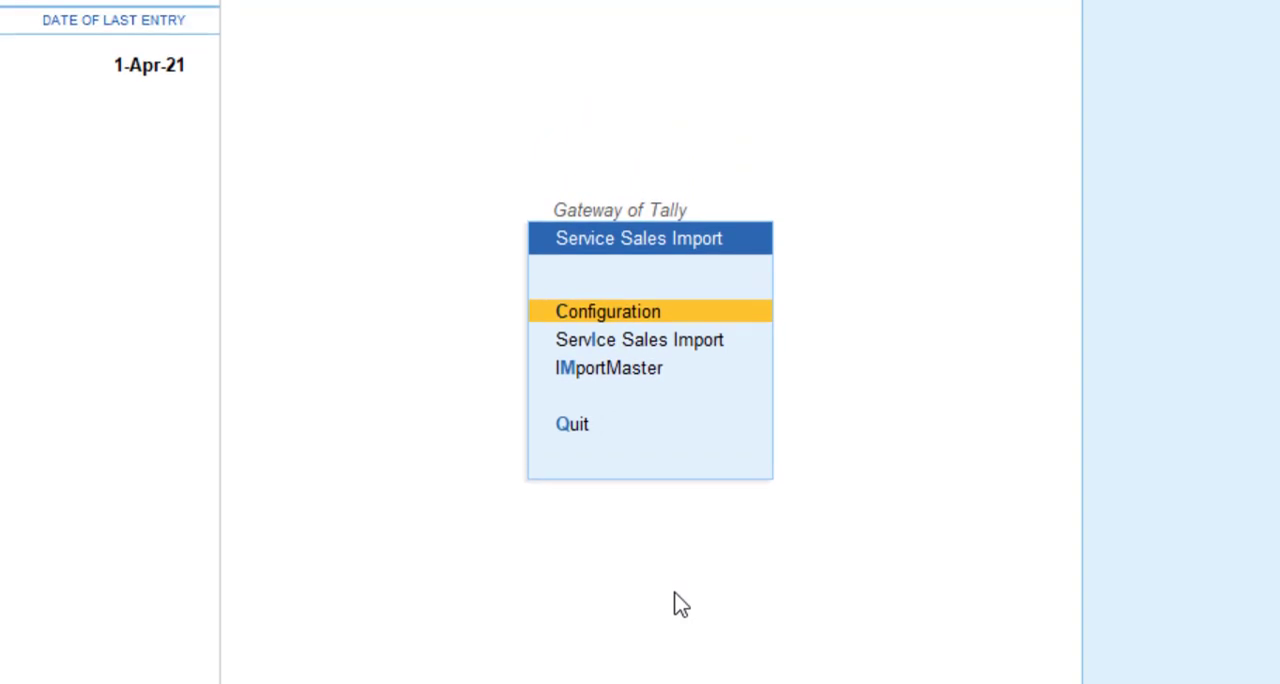
pyautogui.press('Return')
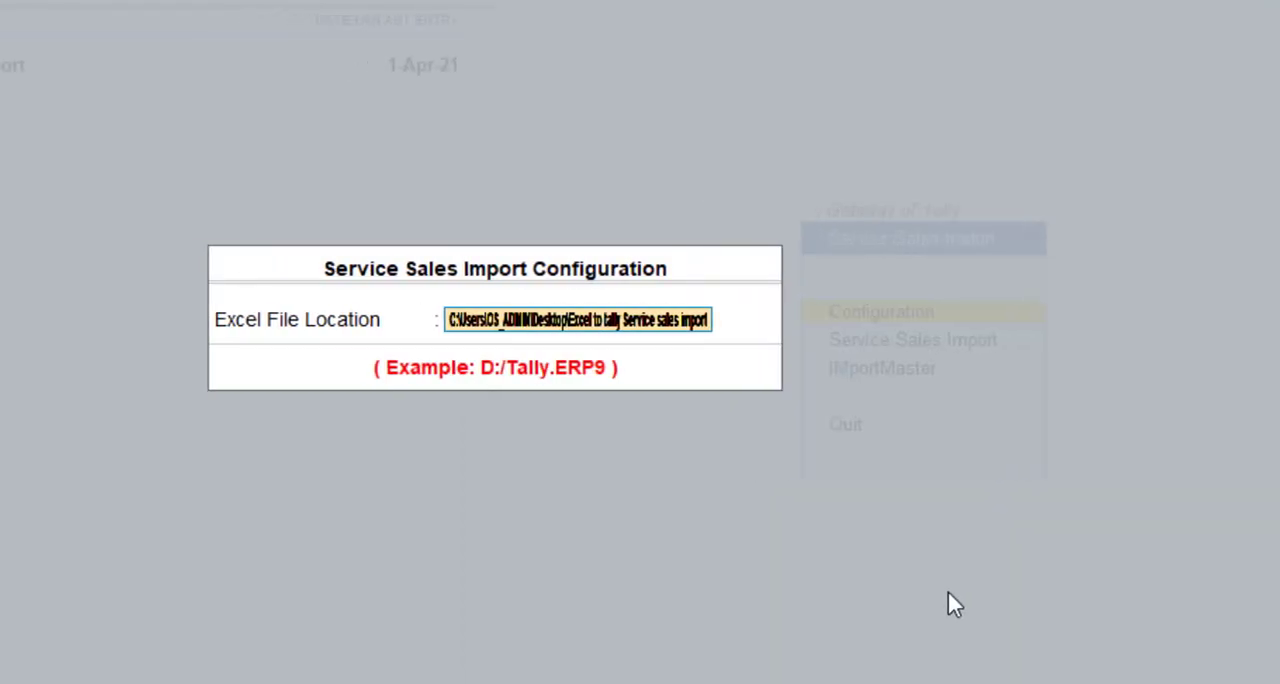
pyautogui.press('BackSpace')
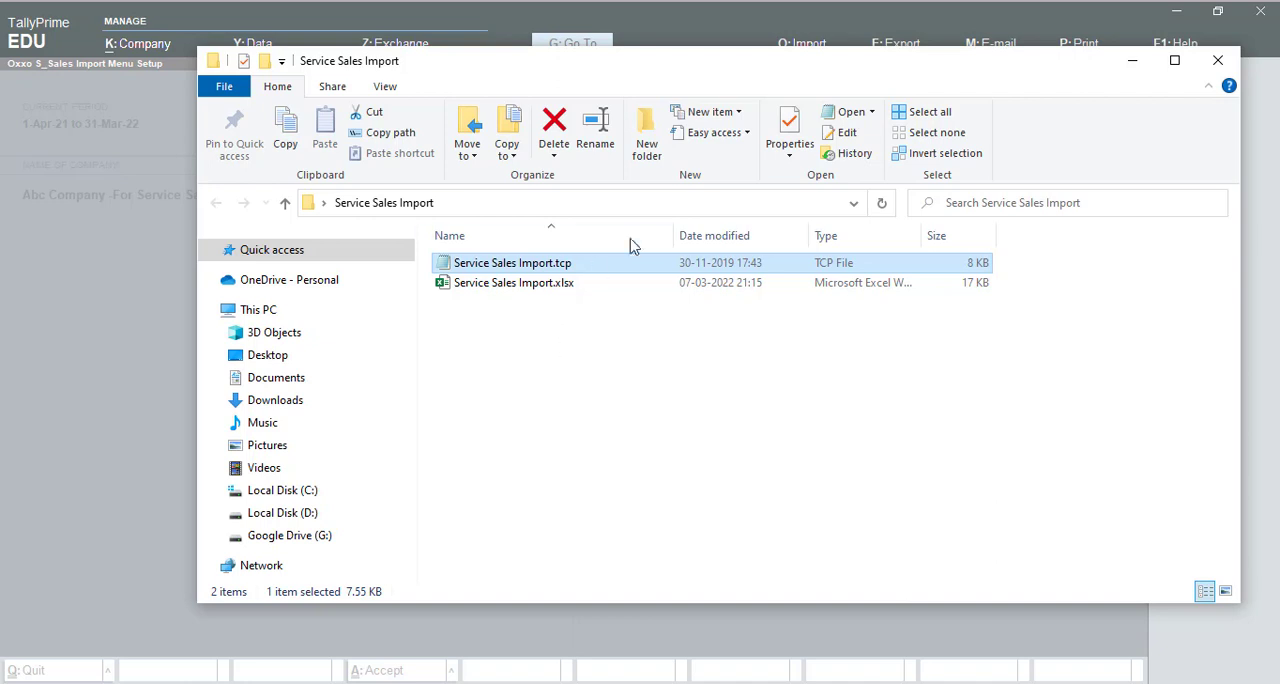
# - Switch to File Explorer and copy the full path of the Service Sales Import folder
pyautogui.click(668, 203)
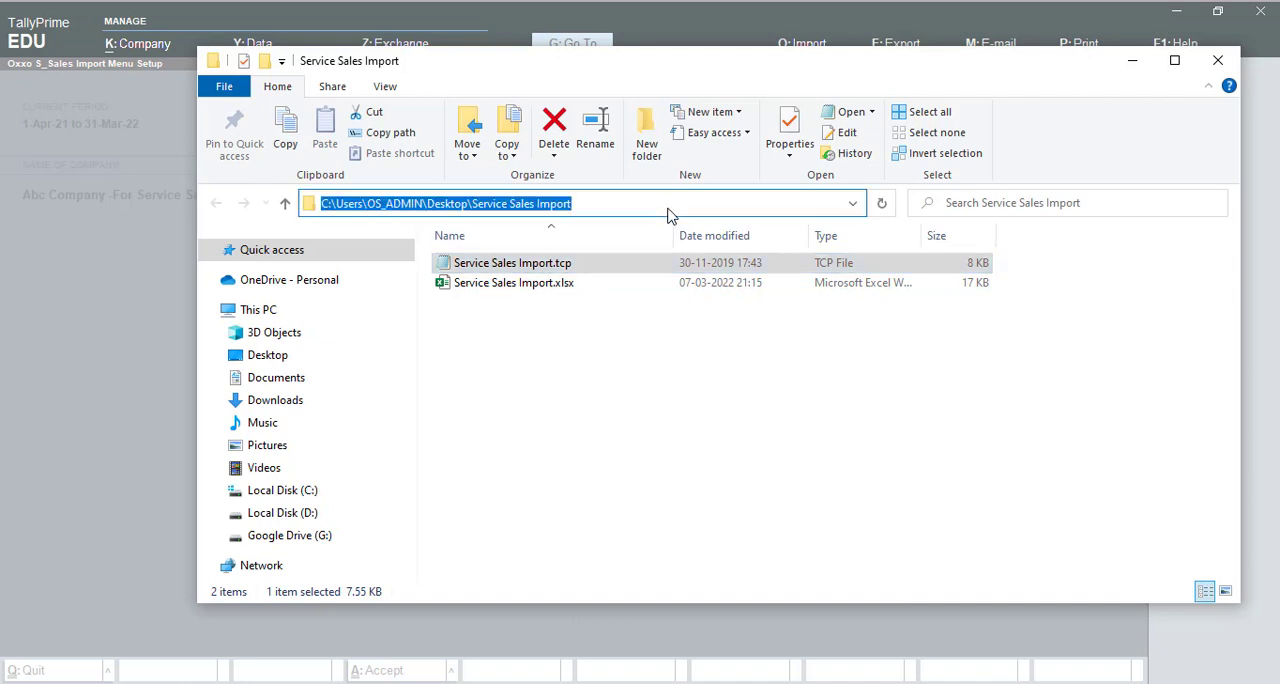
pyautogui.moveTo(606, 206); pyautogui.dragTo(324, 206)
pyautogui.rightClick(324, 206)
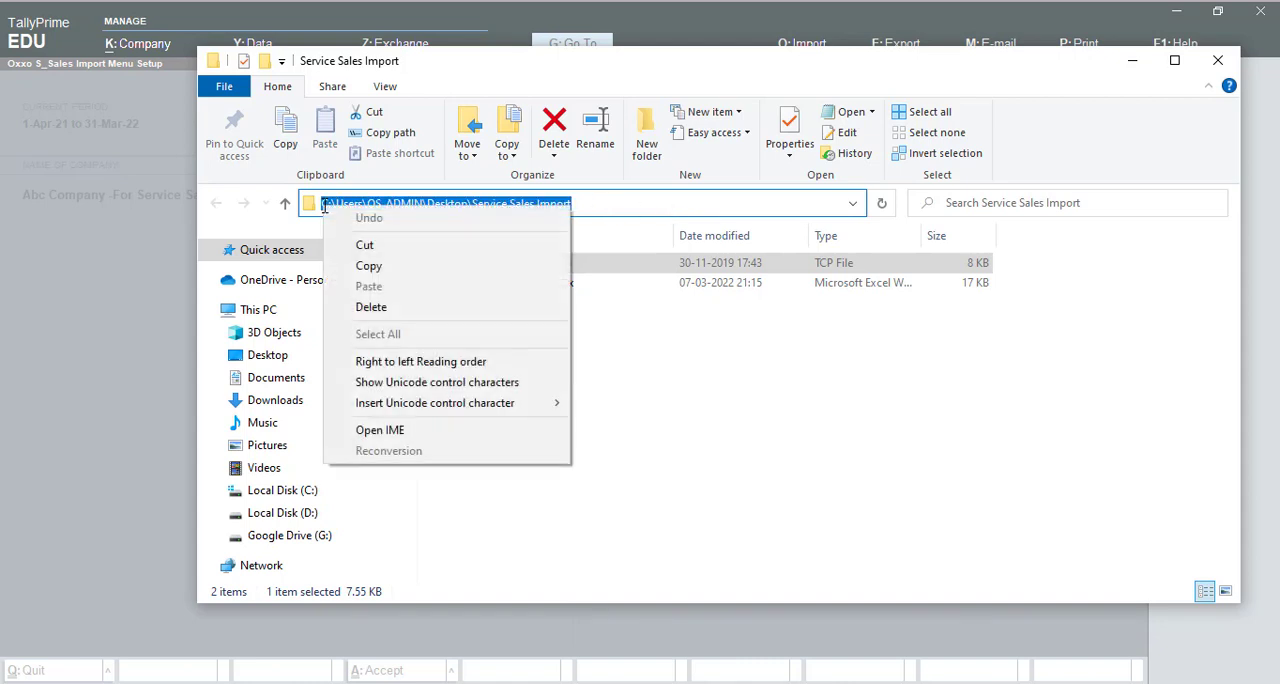
pyautogui.click(372, 264)
# - Back in TallyPrime, set the Excel File Location to C:\Users\OS_ADMIN\Desktop\Service Sales Import and accept the configuration
pyautogui.hotkey('alt', 'Tab')
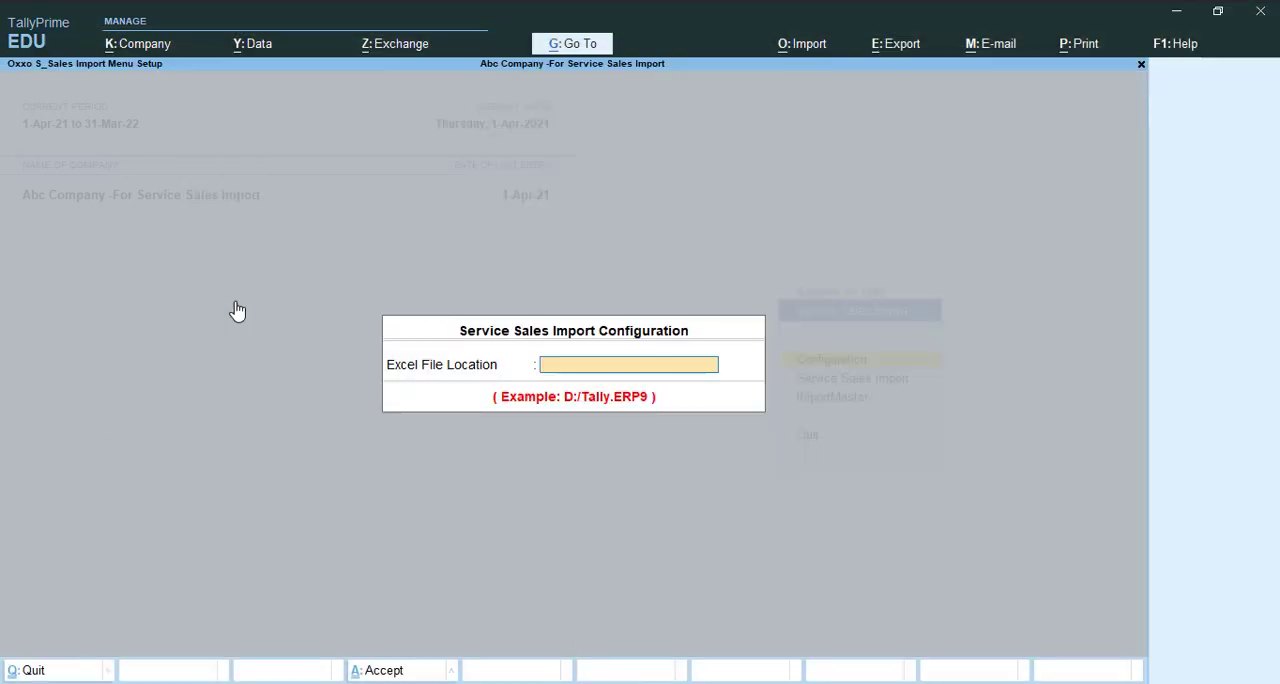
pyautogui.hotkey('ctrl', 'alt', 'v')
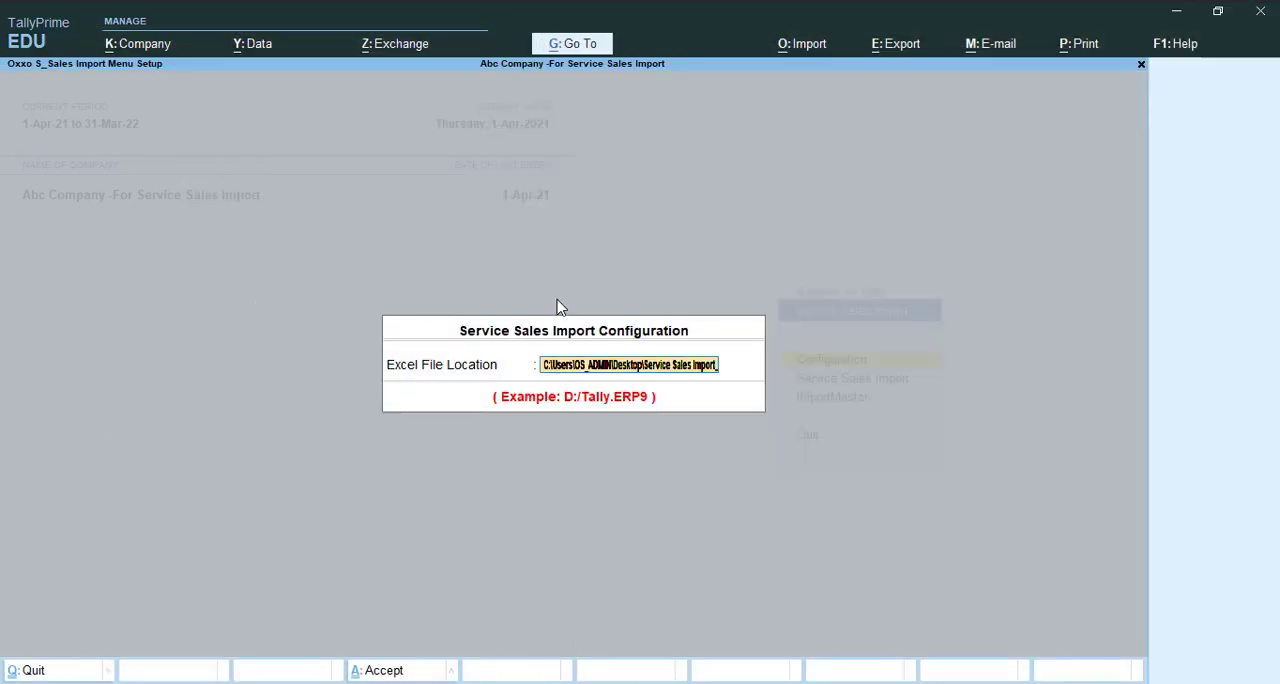
pyautogui.press('Return')
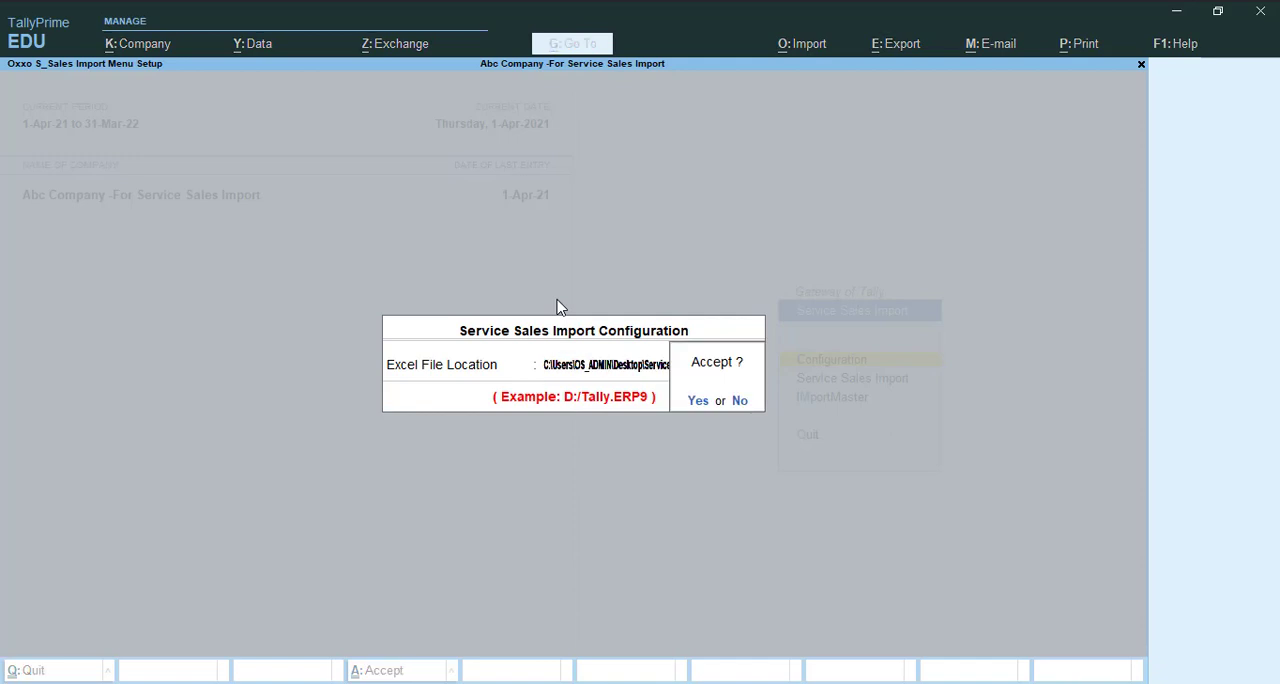
pyautogui.press('Return')
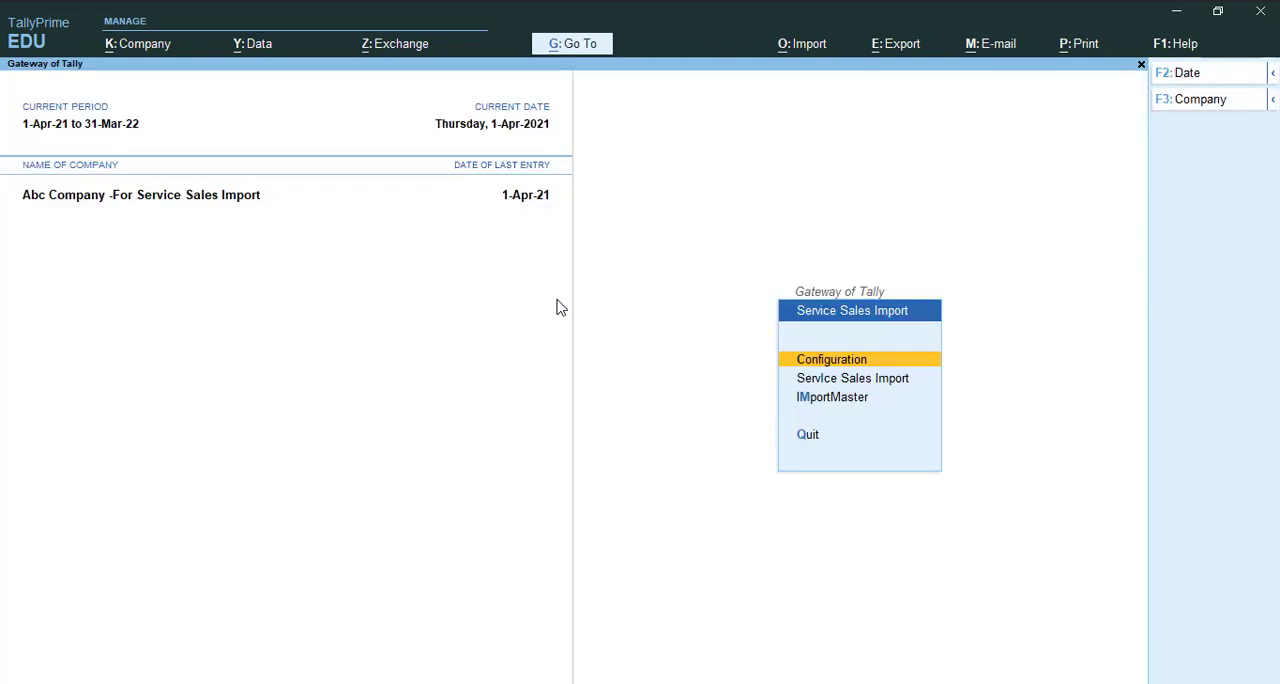
# - Examine the column-to-ledger assignments in ImportMaster and leave them without making changes
pyautogui.press('Down')
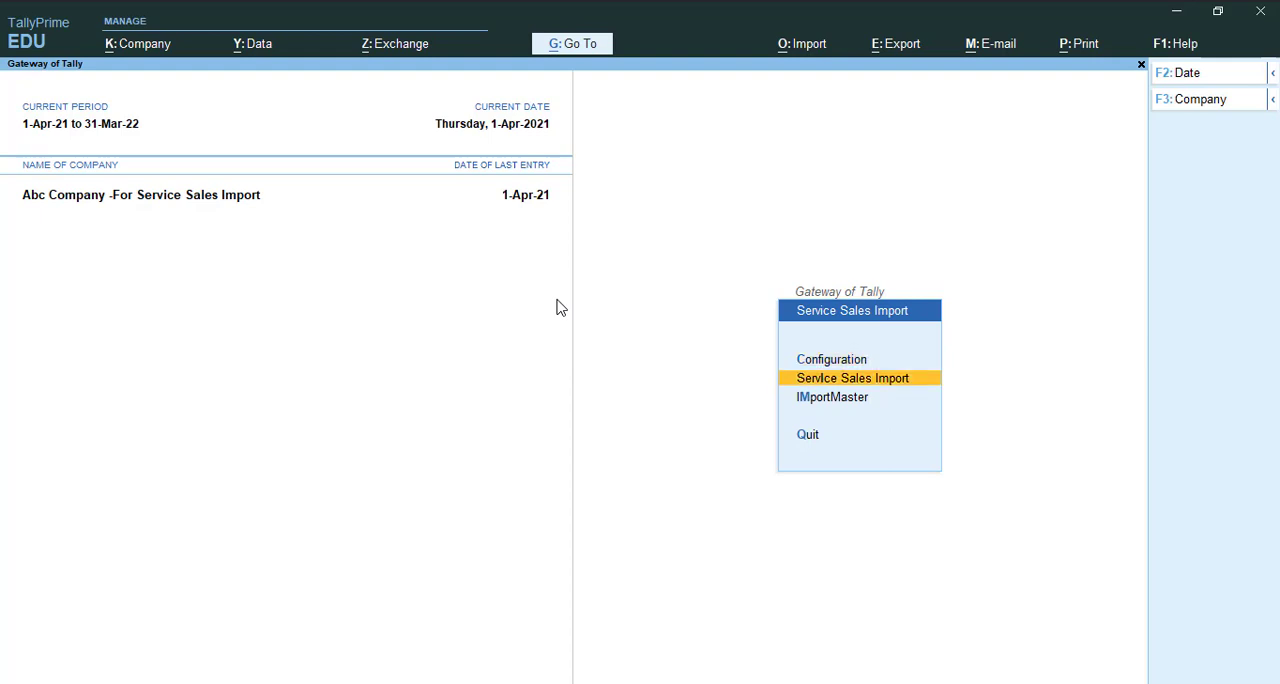
pyautogui.press('Down')
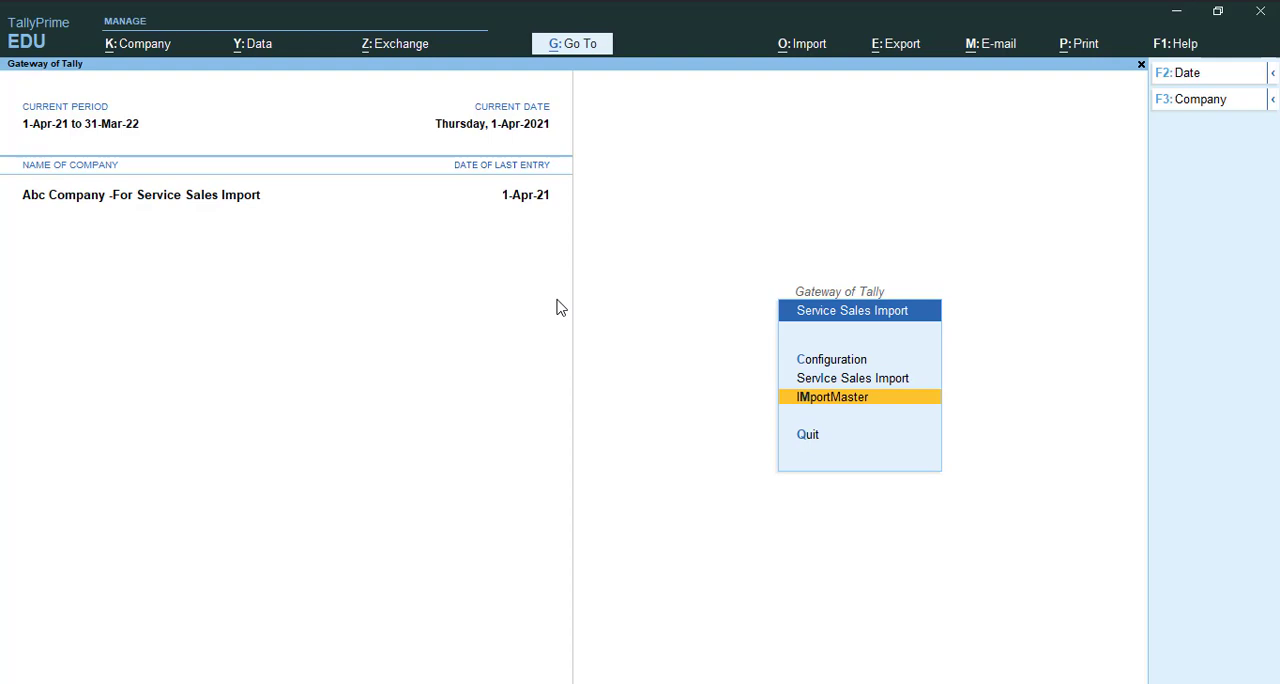
pyautogui.press('Return')
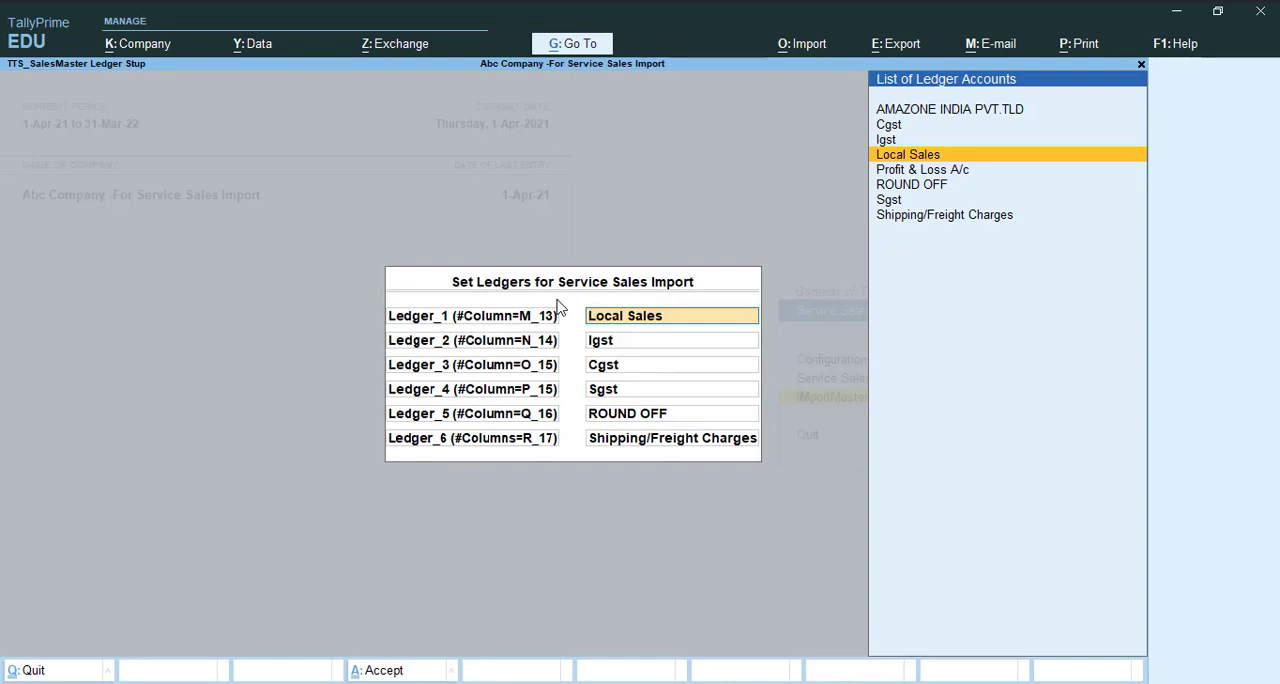
pyautogui.press('Down')
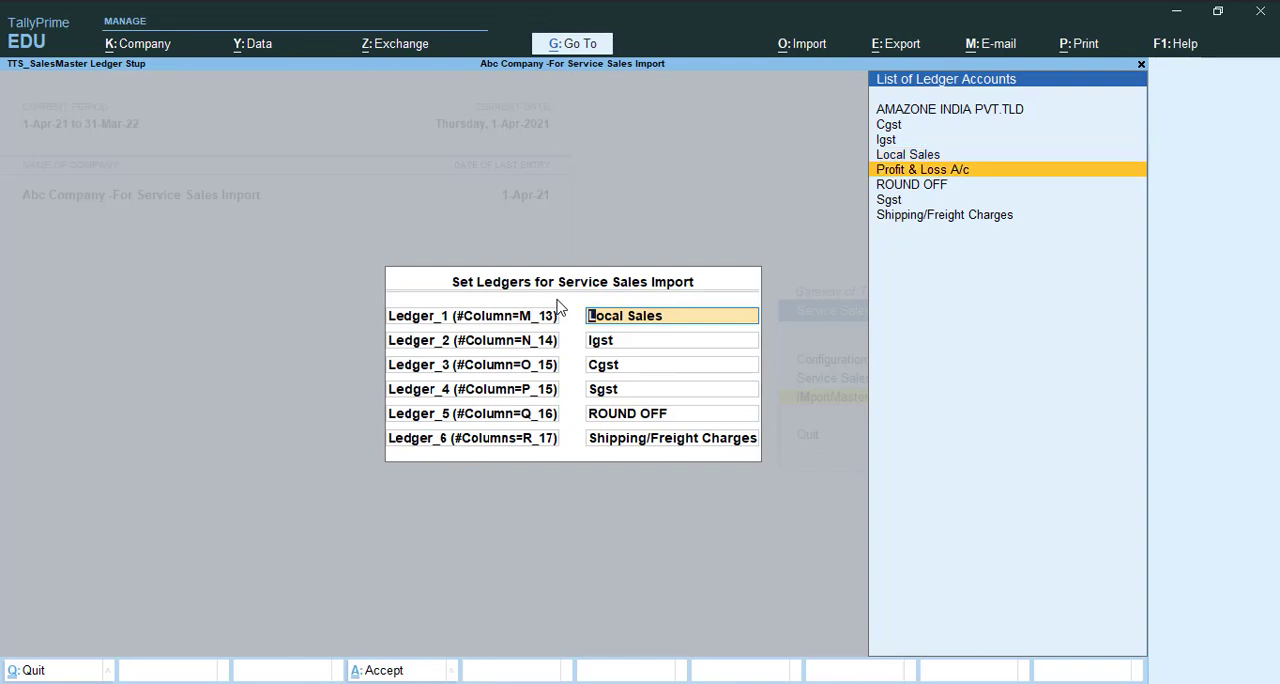
pyautogui.press('Up')
pyautogui.press('Up')
pyautogui.press('Escape')
pyautogui.press('Escape')
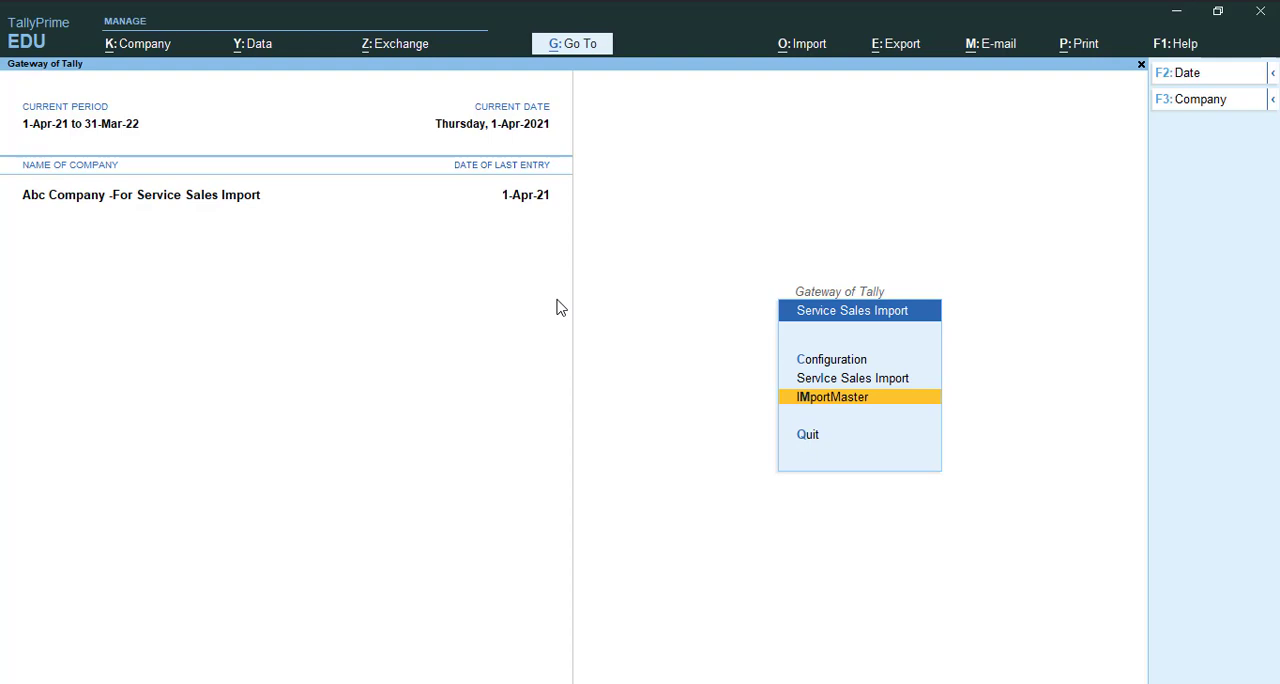
# - Shut the company Abc Company -For Service Sales Import
pyautogui.hotkey('alt', 'F3')
pyautogui.press('y')
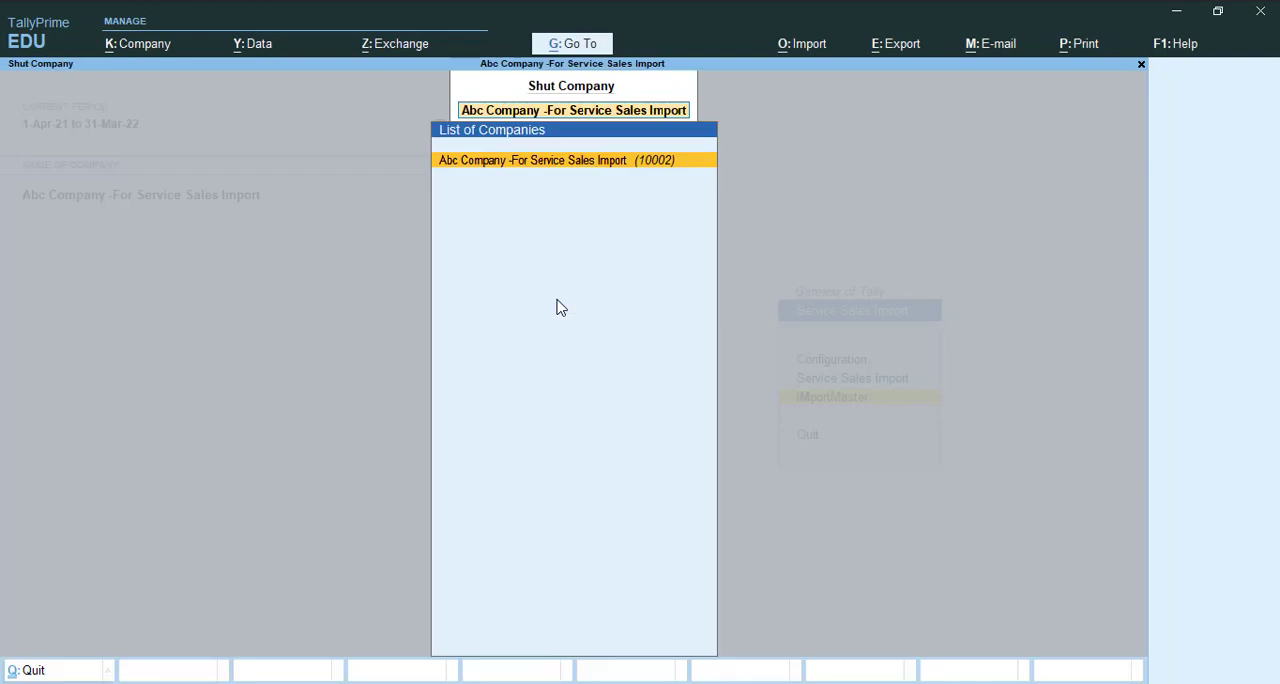
pyautogui.press('Return')
# - Start creating a new company and name it DEMO COMPANY FOR SALES IMPORT
pyautogui.press('Up')
pyautogui.press('Up')
pyautogui.press('Up')
pyautogui.press('Up')
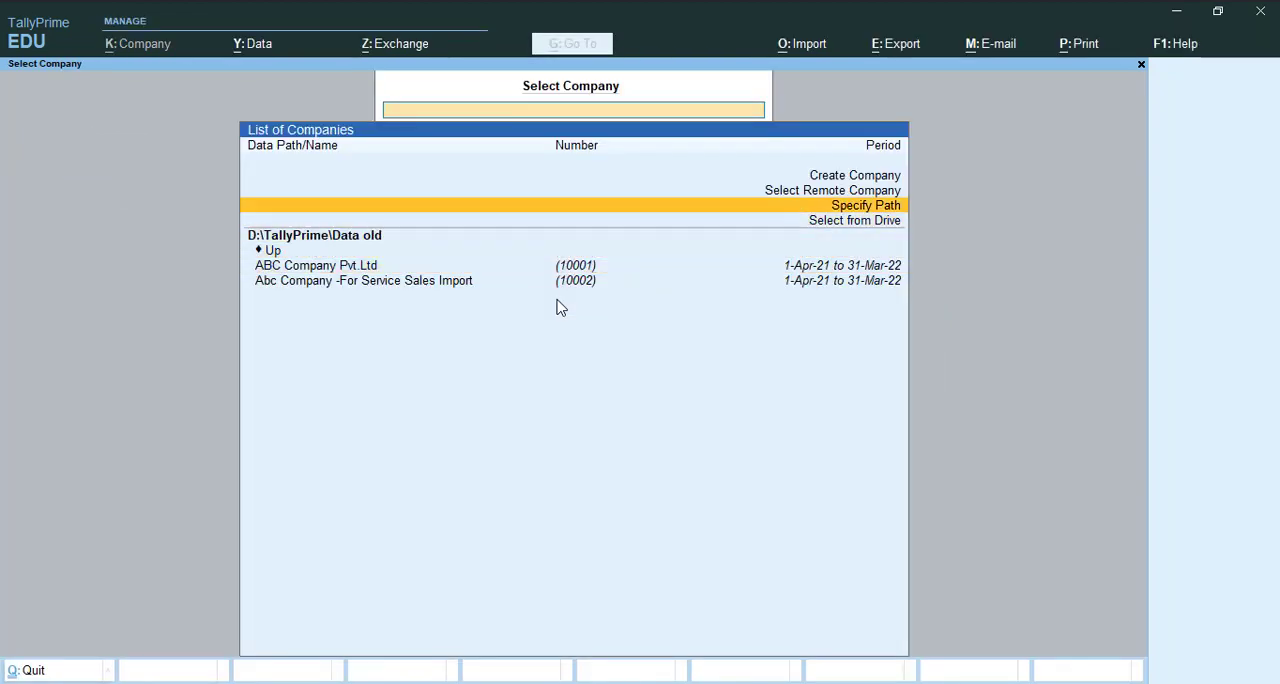
pyautogui.press('Down')
pyautogui.press('Up')
pyautogui.press('Up')
pyautogui.press('Up')
pyautogui.press('Return')
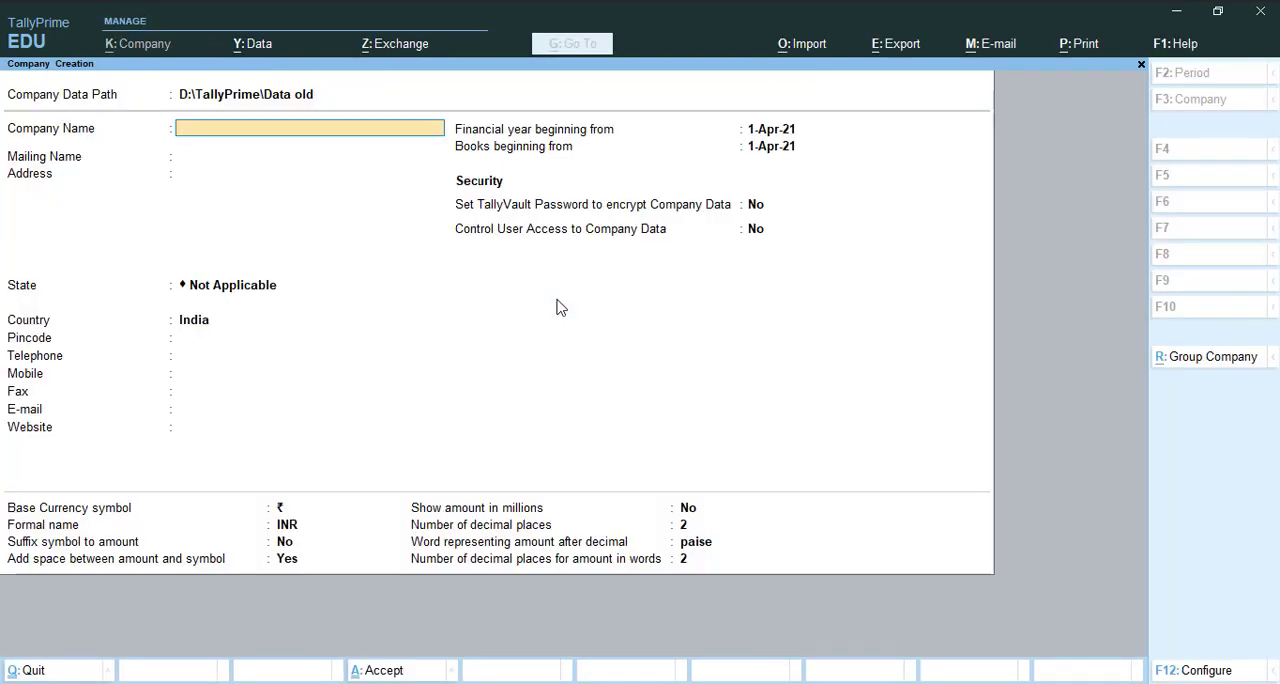
pyautogui.write('DEMO')
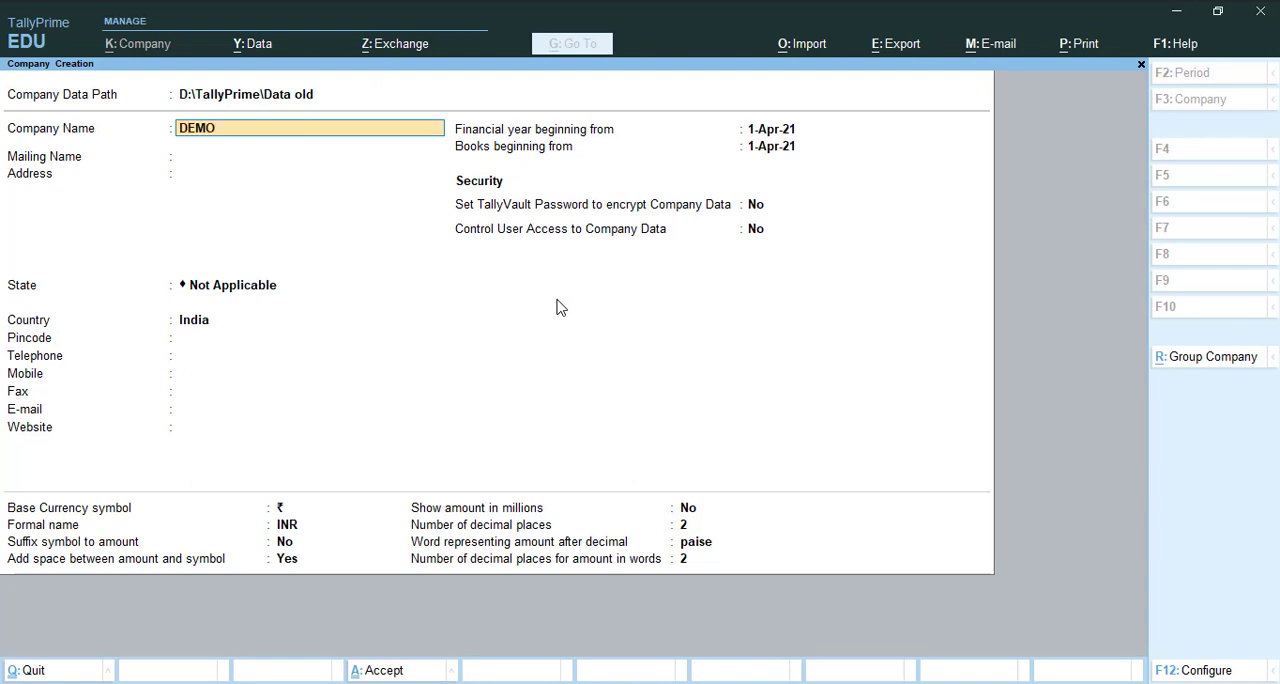
pyautogui.write(' COMPANY FOR SALES IMP')
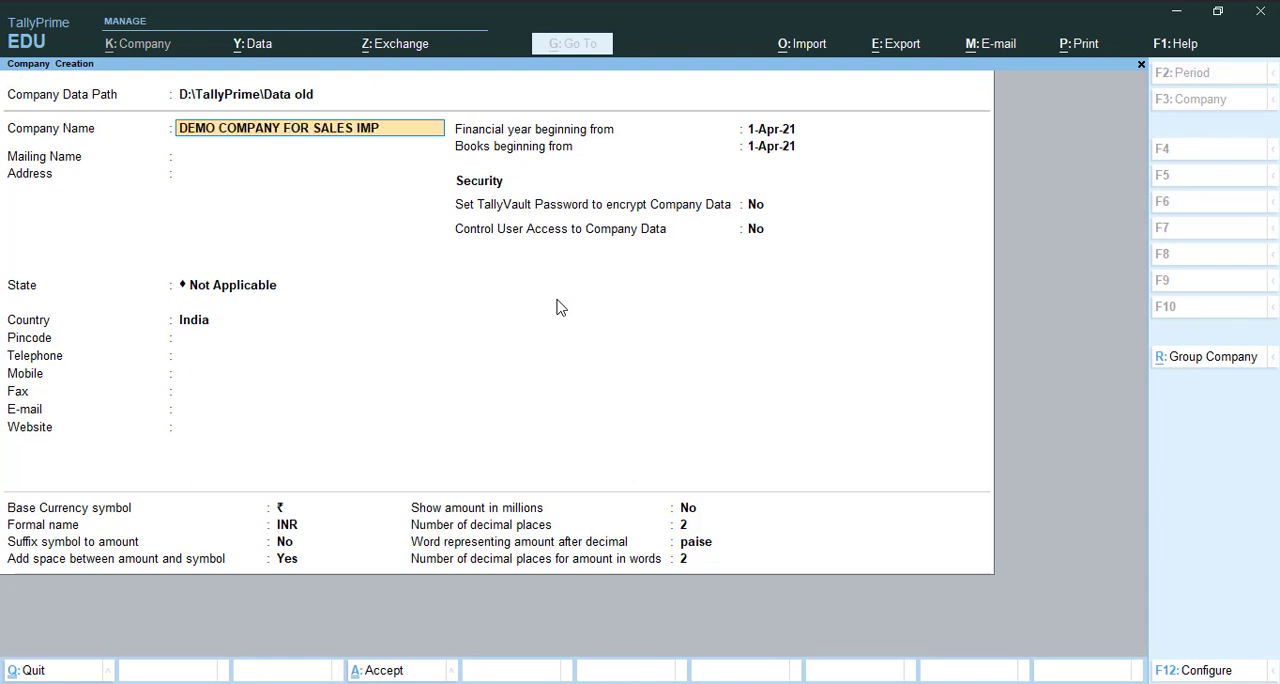
pyautogui.write('ORT')
pyautogui.press('Return')
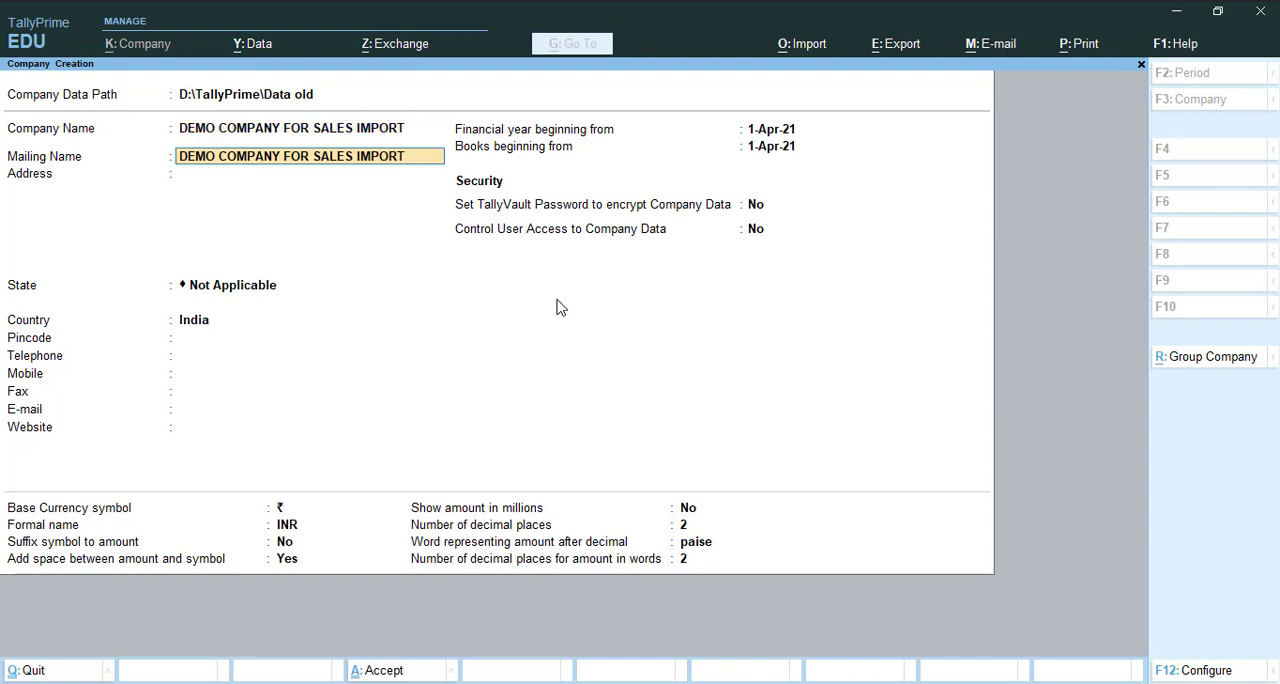
# - Set the new company's state to Delhi, keep the default financial year dates, and save the company
pyautogui.press('Return')
pyautogui.press('Return')
pyautogui.press('Return')
pyautogui.press('BackSpace')
pyautogui.write('DE')
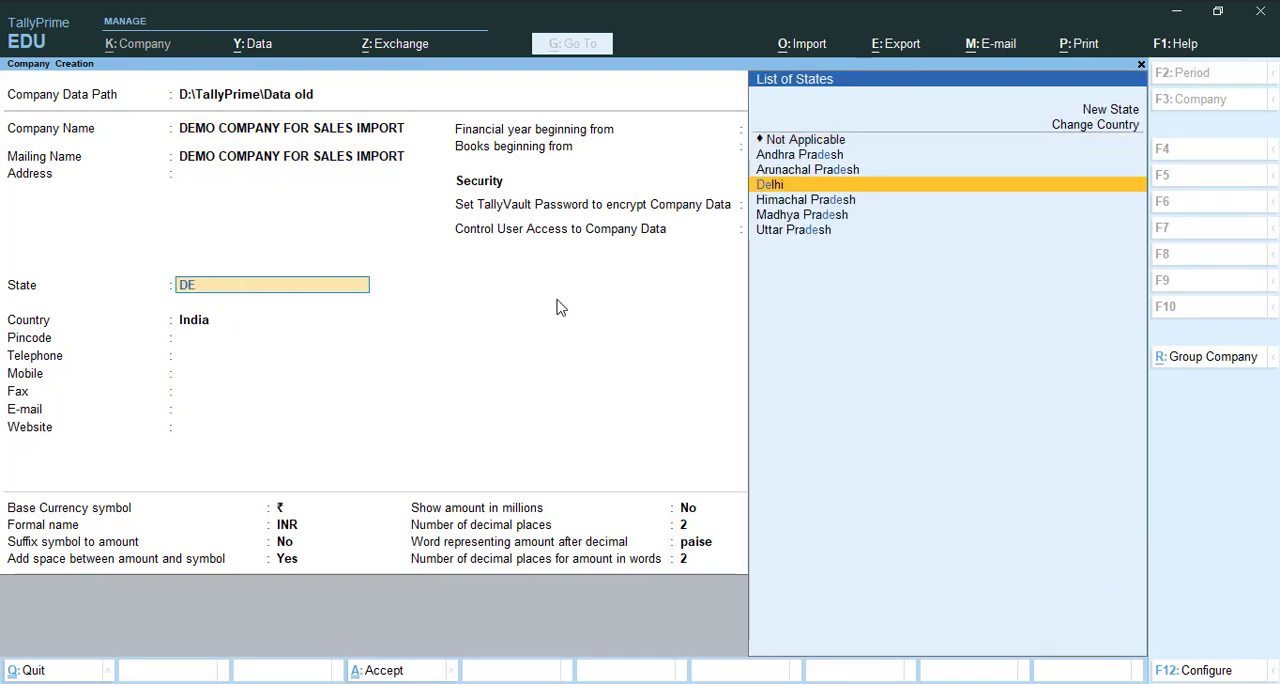
pyautogui.press('Return')
pyautogui.press('Return')
pyautogui.press('Return')
pyautogui.press('Return')
pyautogui.press('Return')
pyautogui.press('Return')
pyautogui.press('Return')
pyautogui.press('Return')
pyautogui.press('Return')
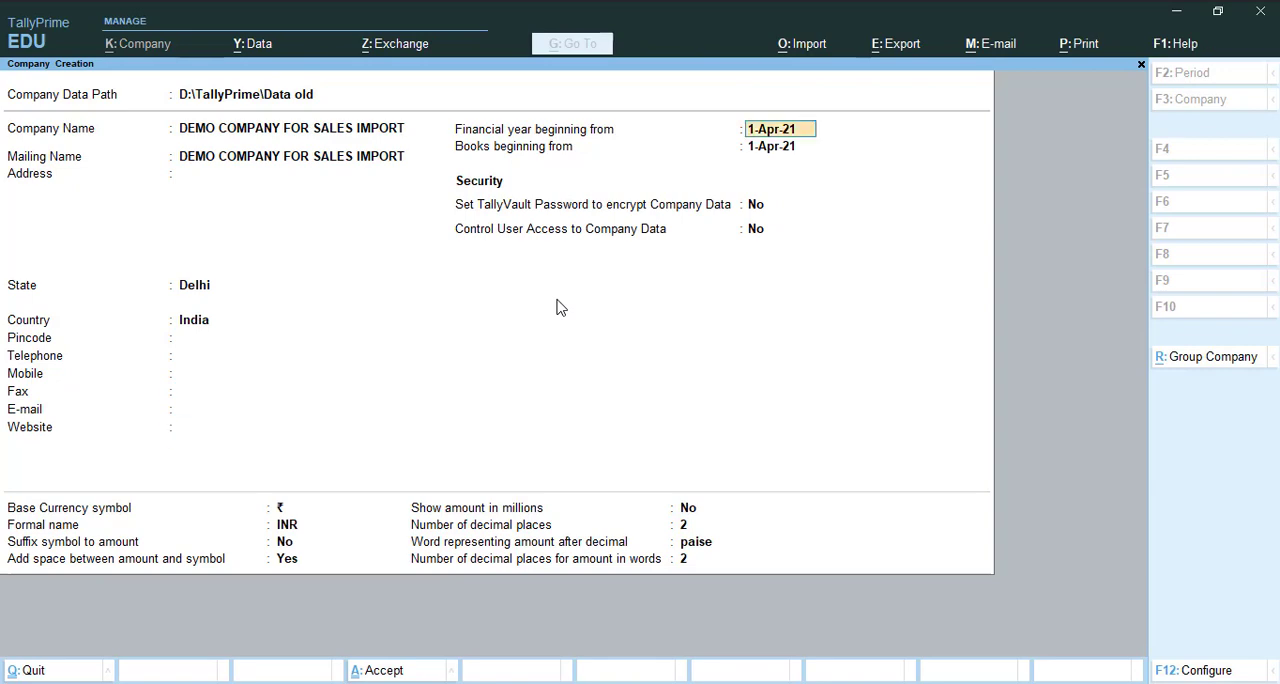
pyautogui.press('Return')
pyautogui.press('Return')
pyautogui.hotkey('ctrl', 'a')
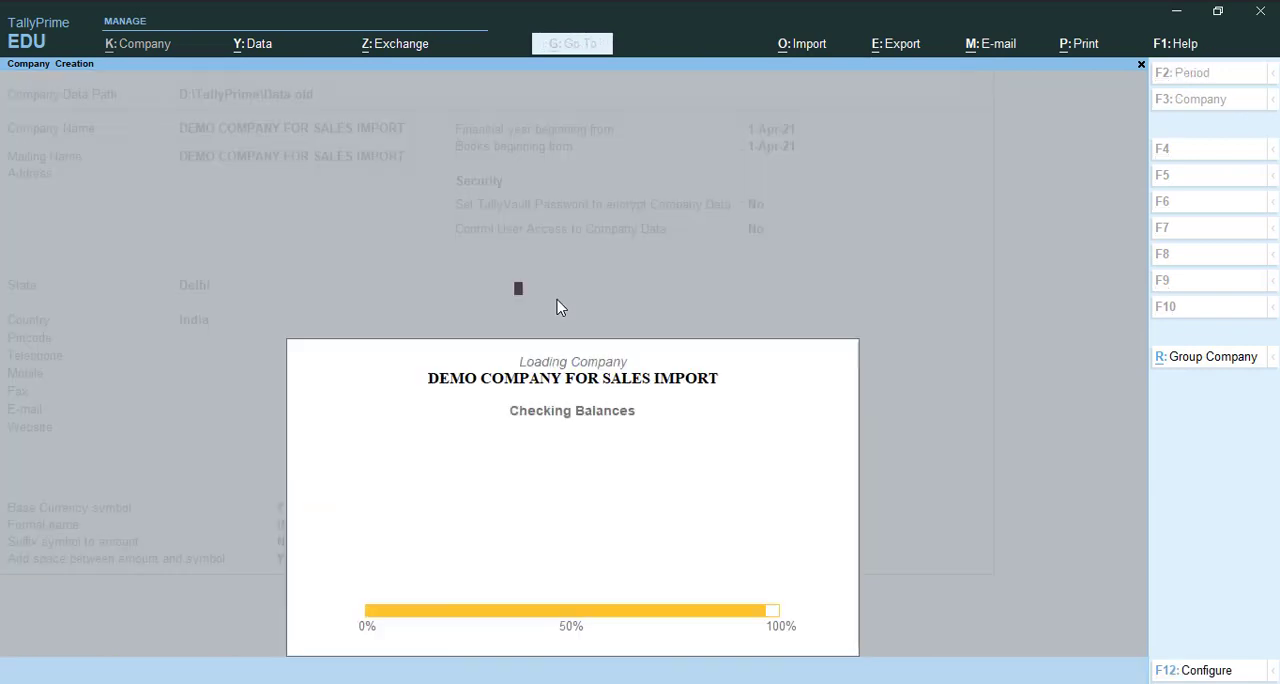
pyautogui.hotkey('ctrl', 'a')
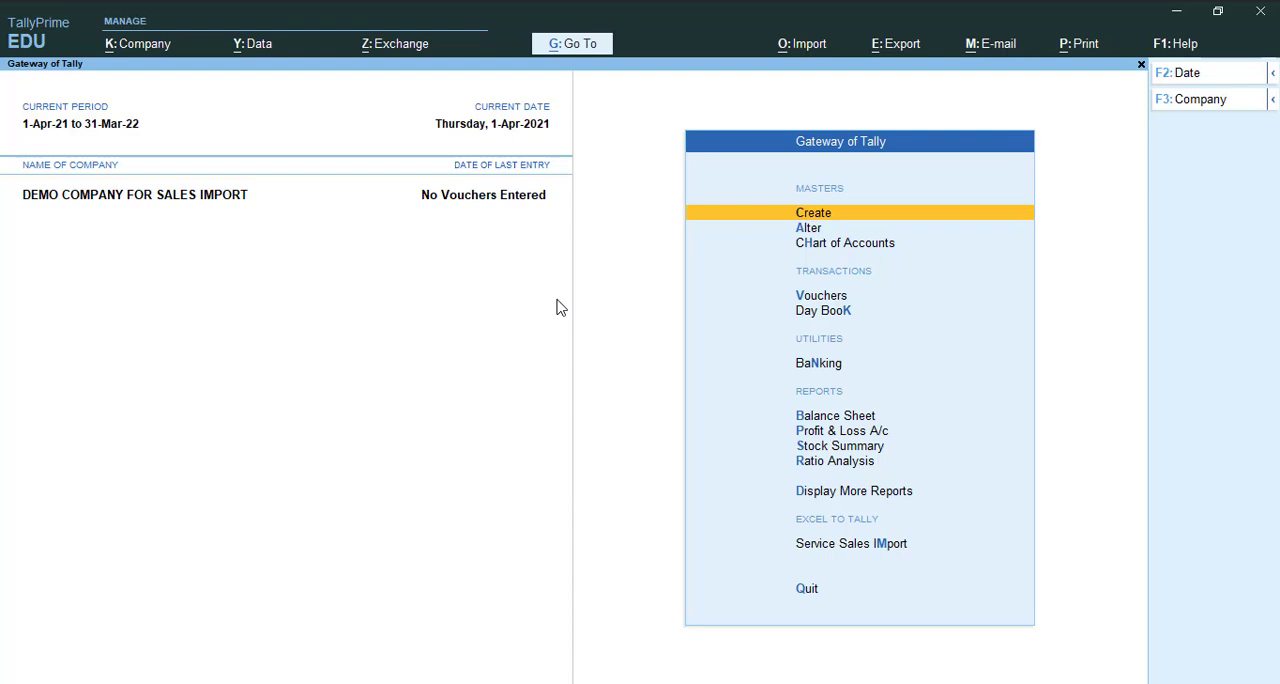
# - Start creating a new ledger in DEMO COMPANY FOR SALES IMPORT and name it SALES
pyautogui.press('Return')
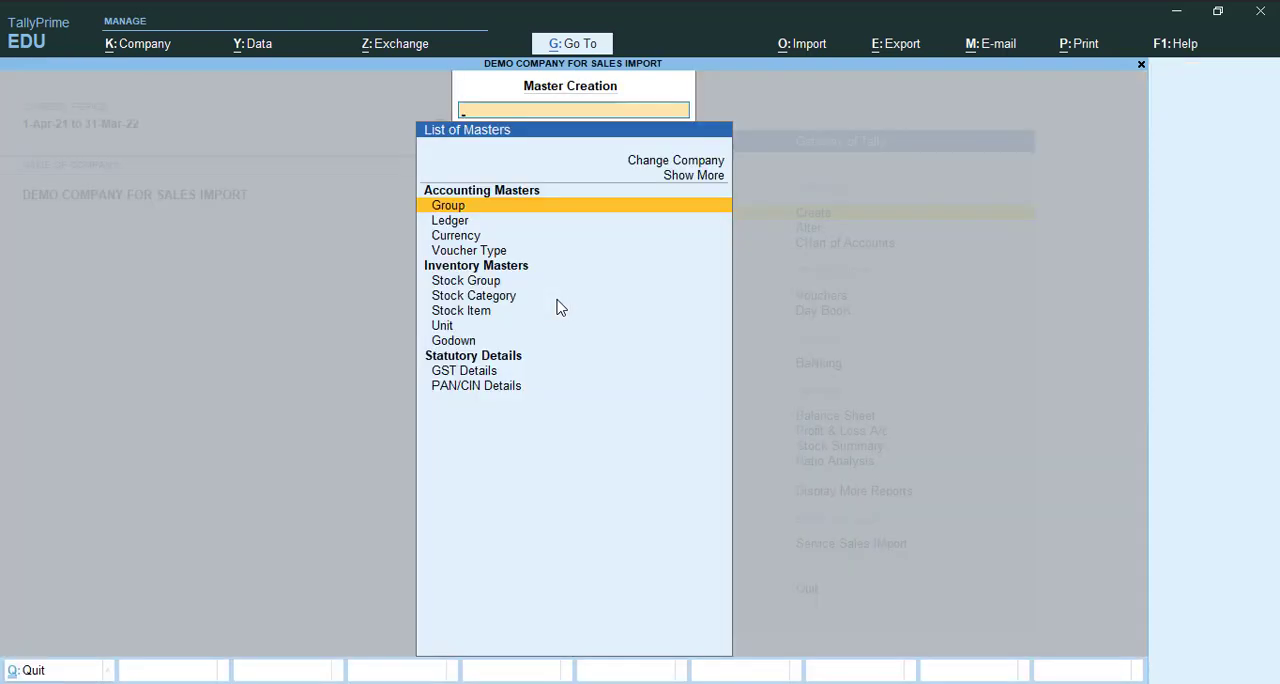
pyautogui.press('Down')
pyautogui.press('Return')
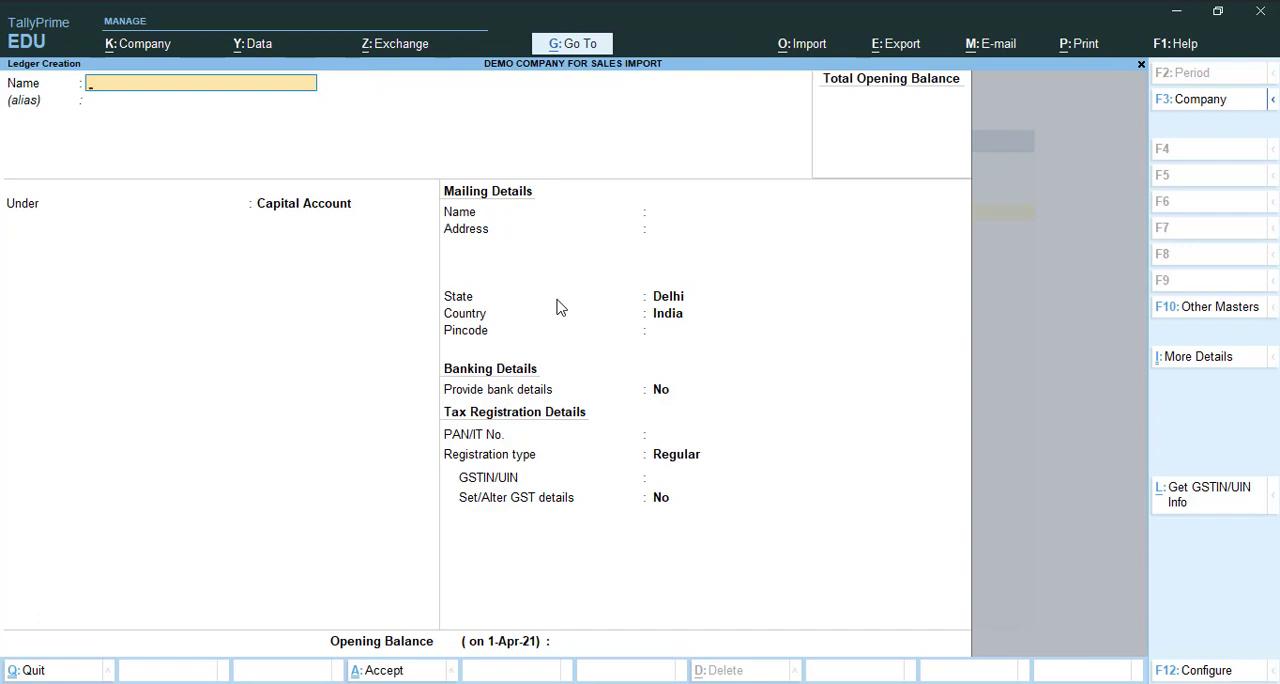
pyautogui.write('SALES')
pyautogui.press('Return')
pyautogui.press('BackSpace')
pyautogui.press('BackSpace')
pyautogui.write('S')
pyautogui.press('Return')
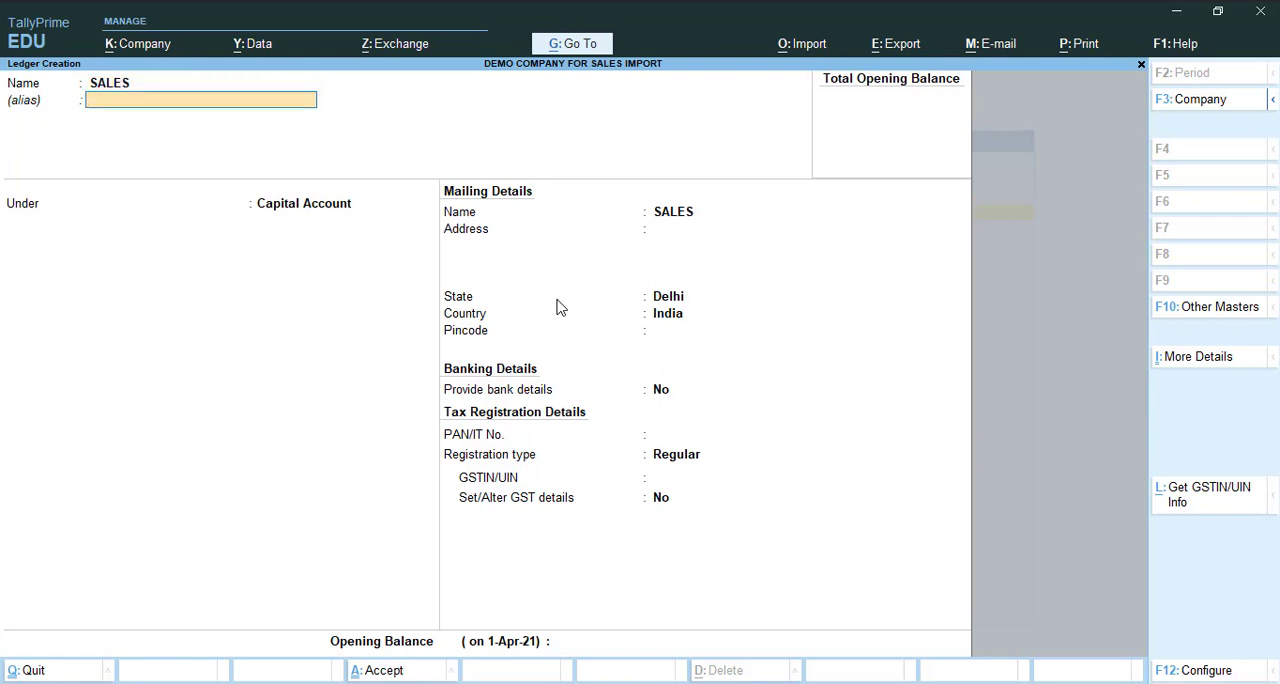
# - Place the SALES ledger under Sales Accounts, with ledger type Not Applicable and GST kept Applicable
pyautogui.press('Return')
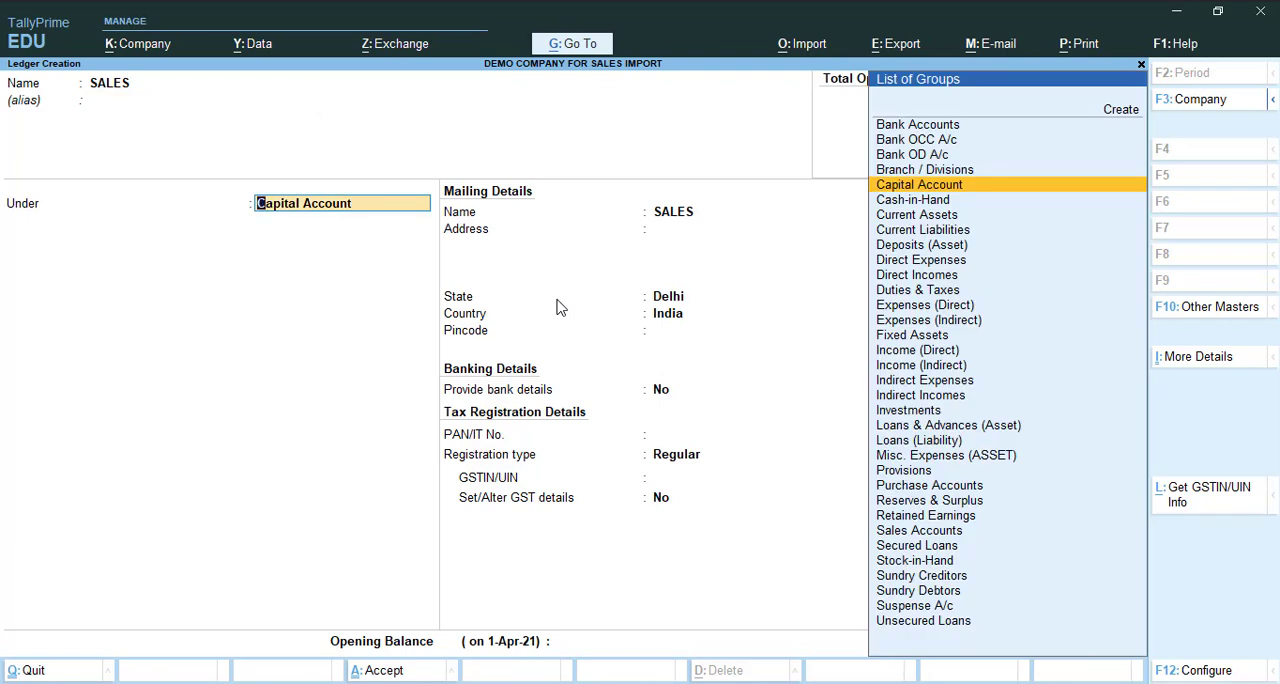
pyautogui.write('SA')
pyautogui.press('Return')
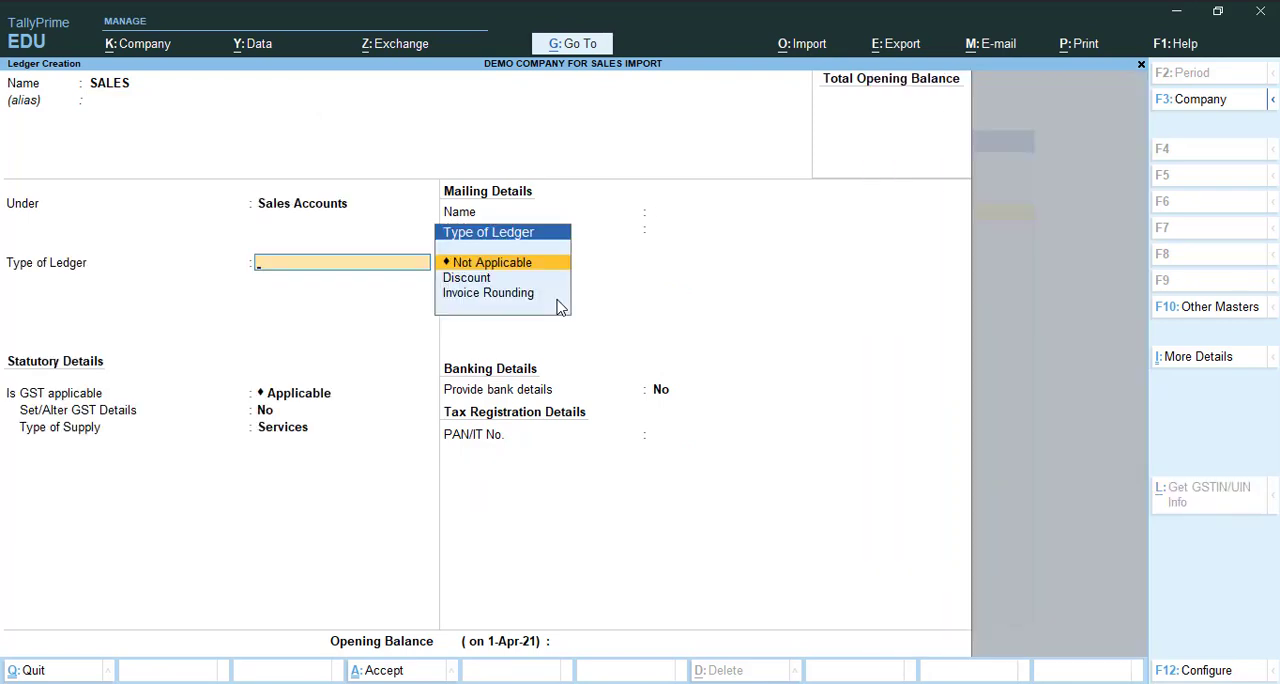
pyautogui.press('Return')
pyautogui.press('Return')
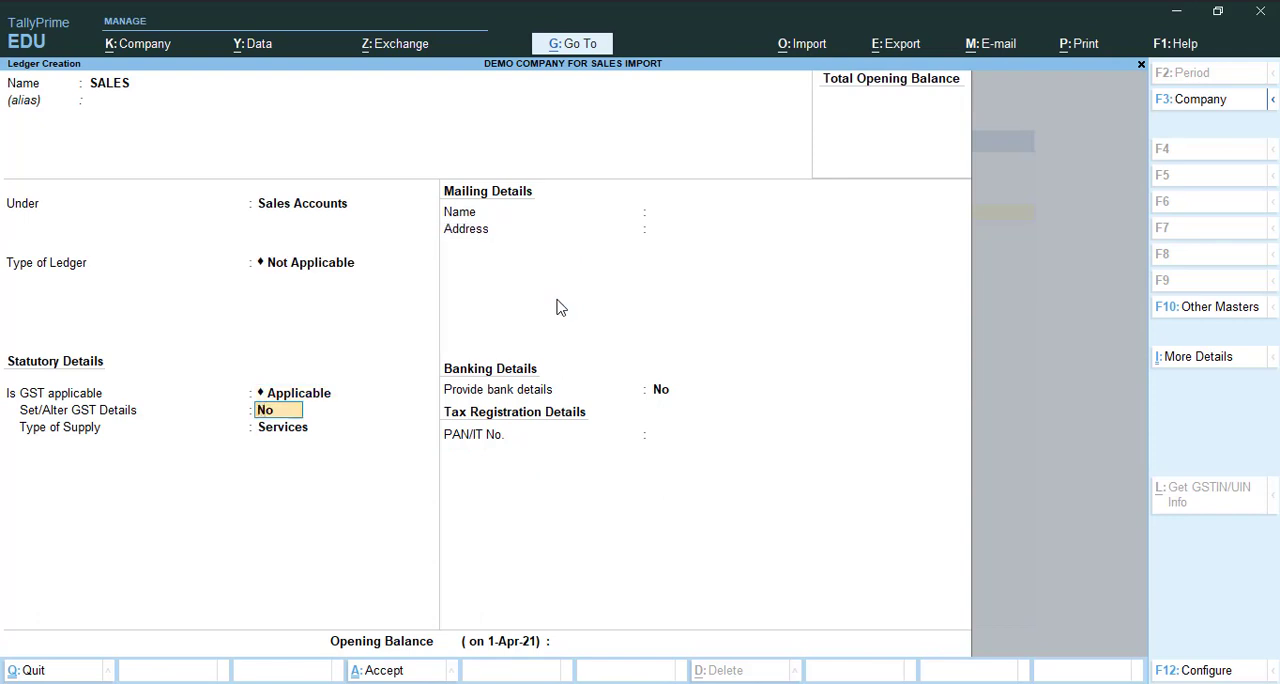
# - Enable GST details for the SALES ledger, enter HSN/SAC 4876 and keep the nature of transaction Not Applicable
pyautogui.press('y')
pyautogui.press('Return')
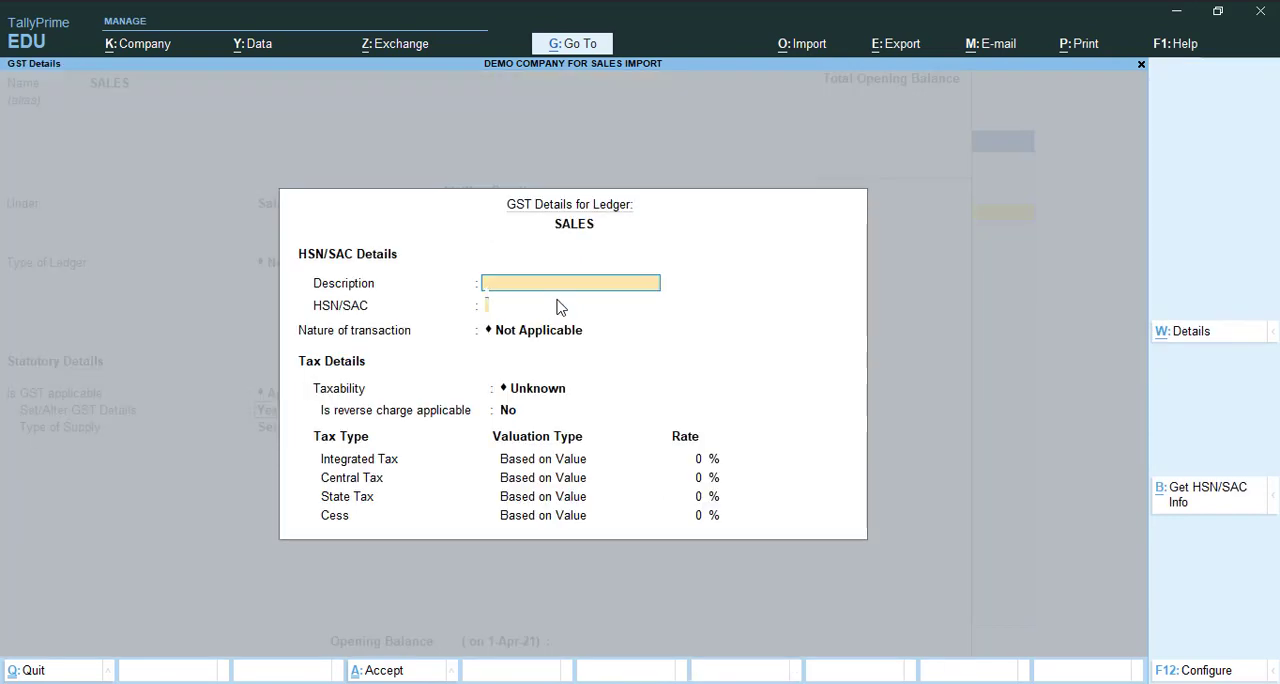
pyautogui.press('Return')
pyautogui.write('4876')
pyautogui.press('Return')
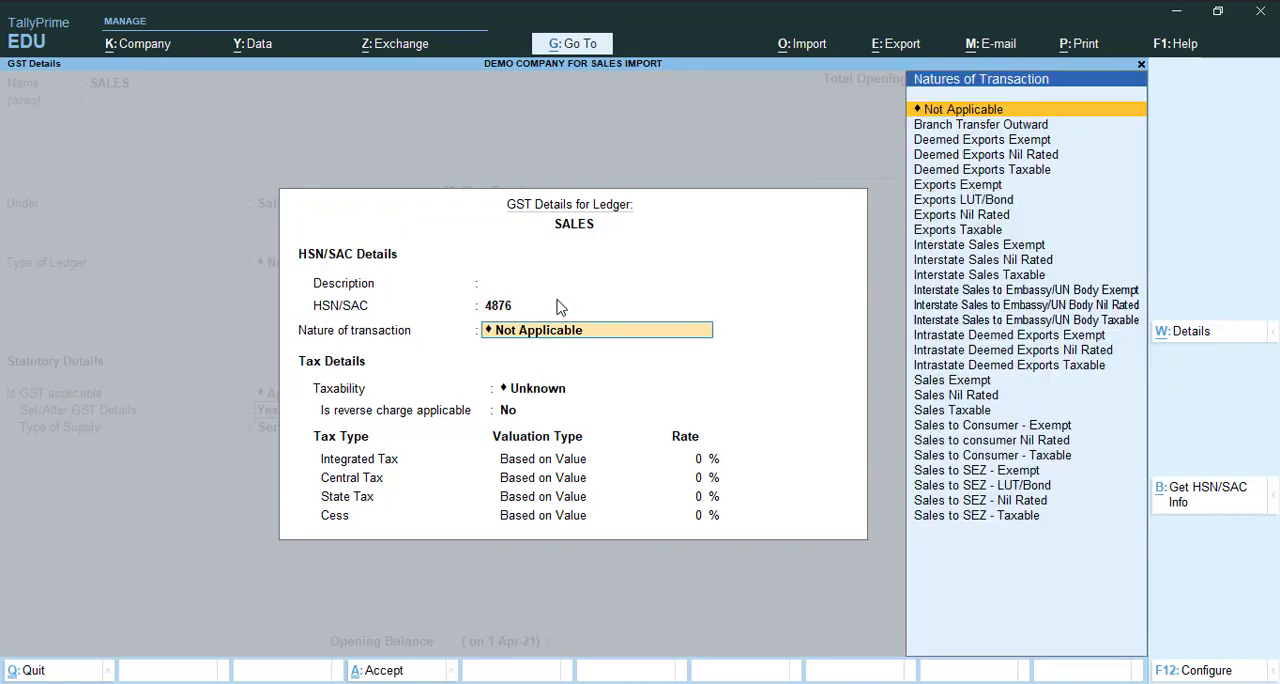
pyautogui.press('Return')
# - Make the SALES ledger Taxable at 18% integrated tax, keep Services as the type of supply, and save it
pyautogui.press('Down')
pyautogui.press('Down')
pyautogui.press('Down')
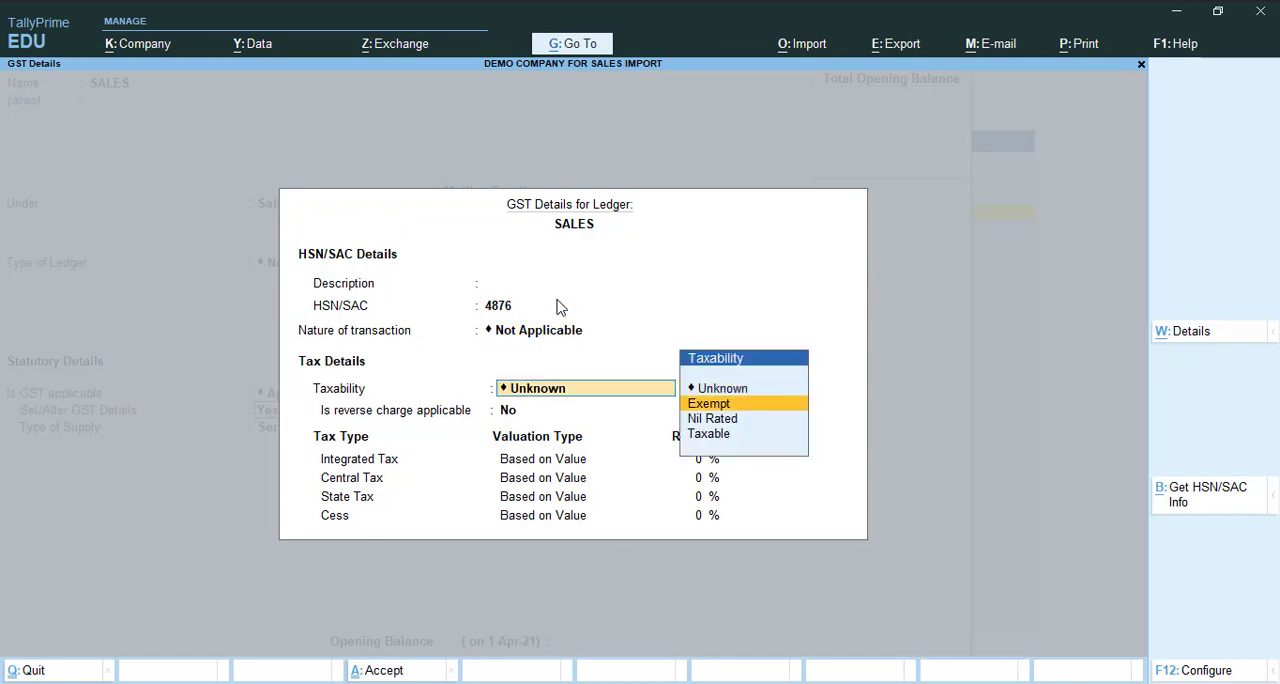
pyautogui.press('Return')
pyautogui.press('Return')
pyautogui.write('1')
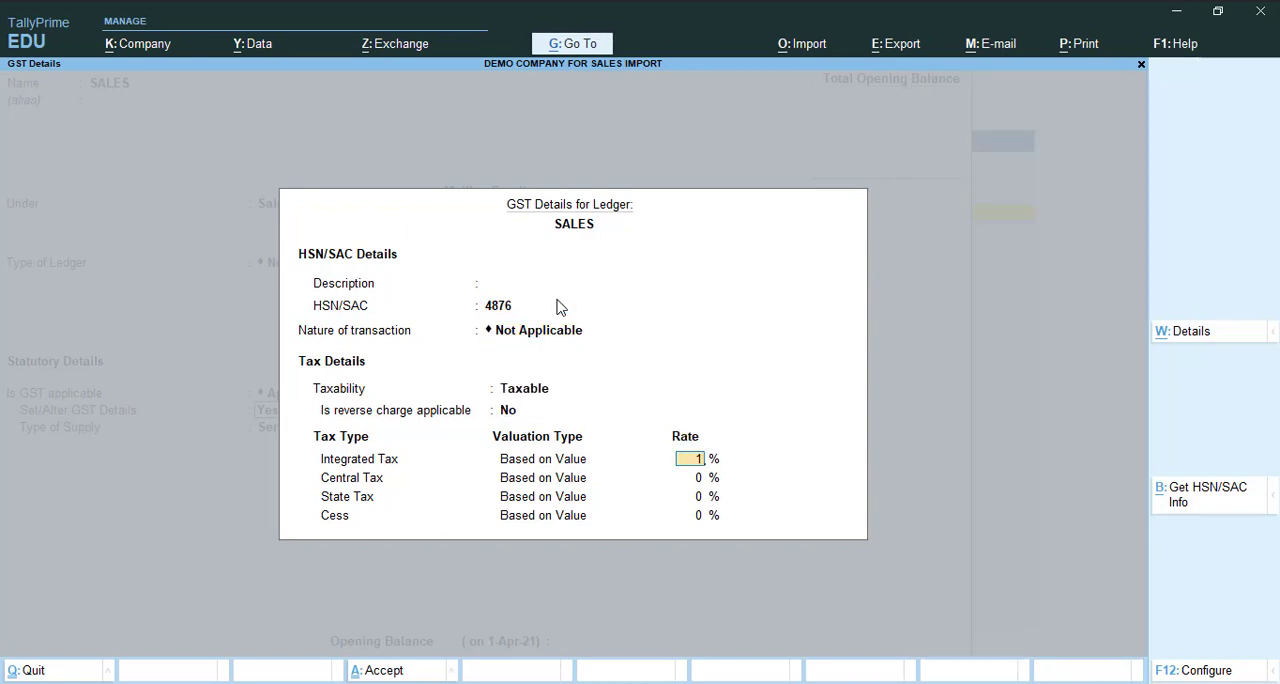
pyautogui.write('1')
pyautogui.press('BackSpace')
pyautogui.write('8')
pyautogui.press('Return')
pyautogui.press('Return')
pyautogui.press('Return')
pyautogui.press('Return')
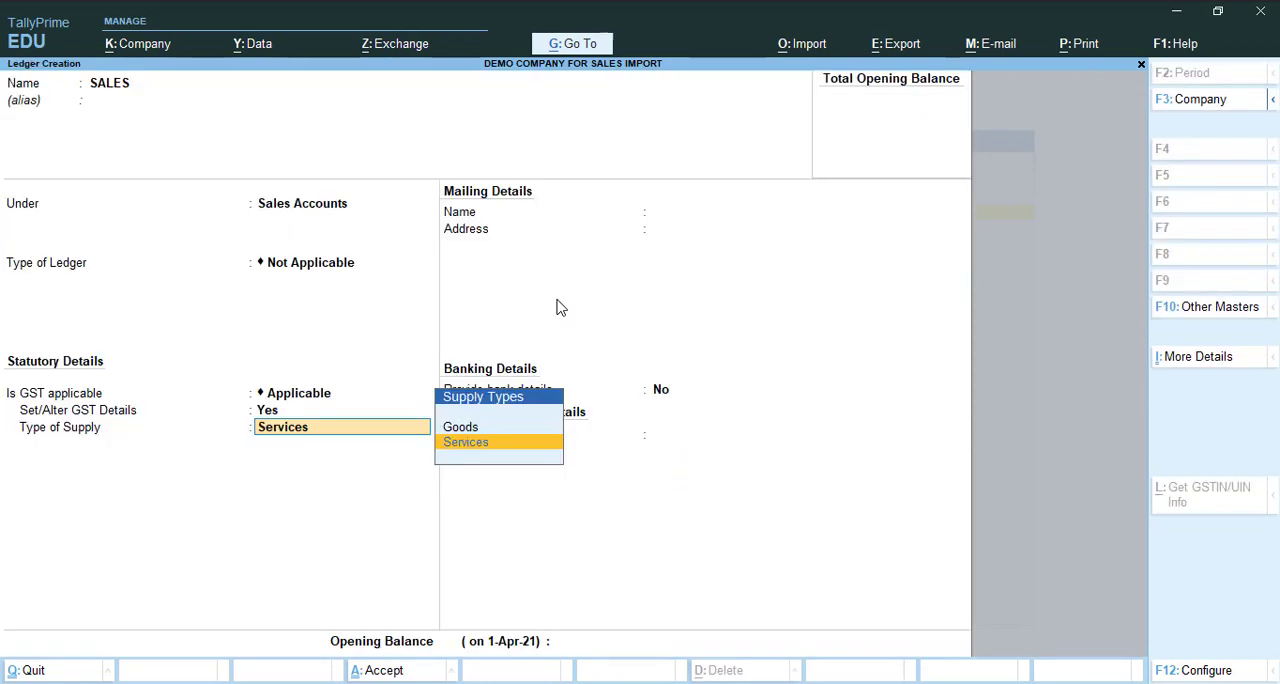
pyautogui.press('Return')
pyautogui.hotkey('ctrl', 'a')
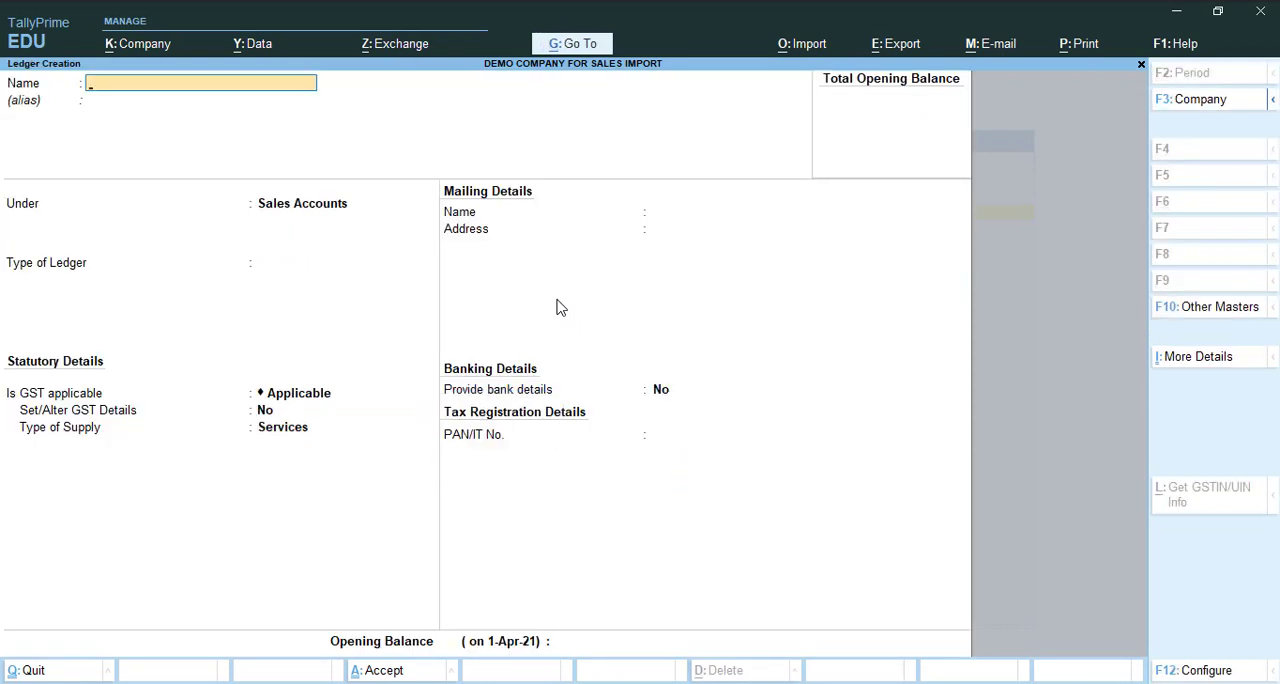
# - Start a new ledger named IGST and place it under Duties & Taxes
pyautogui.write('IGST')
pyautogui.press('Return')
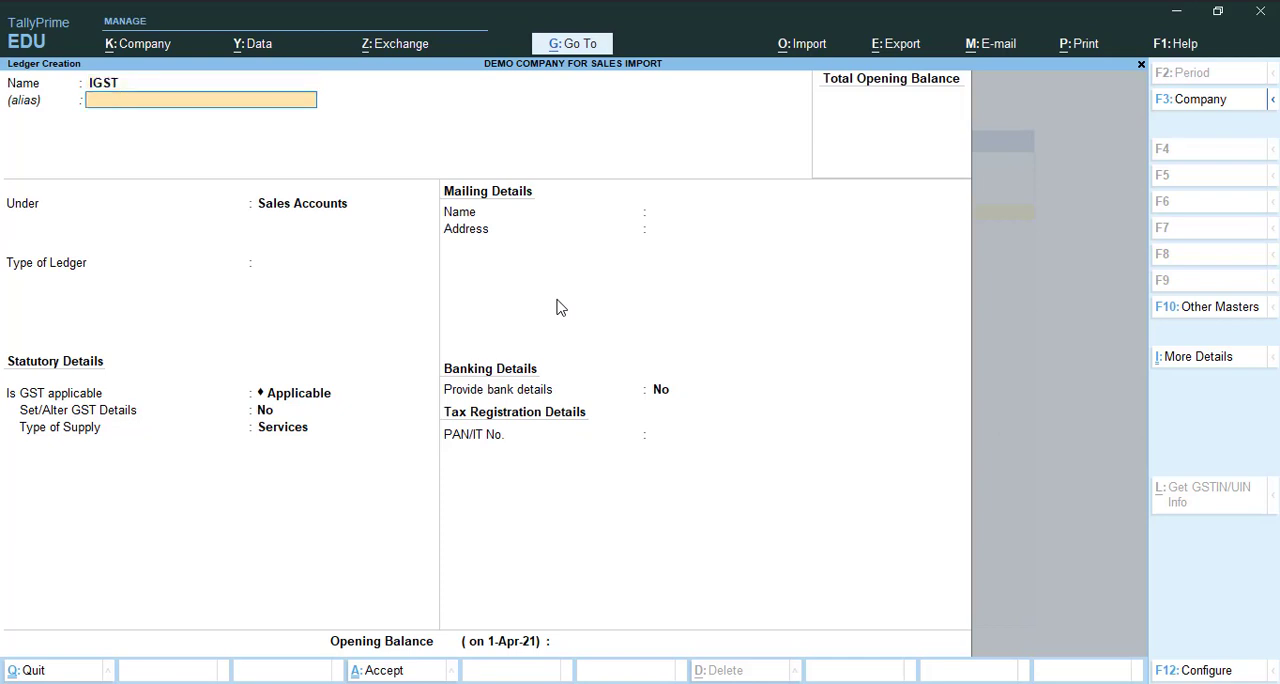
pyautogui.press('Return')
pyautogui.write('Du')
pyautogui.press('Return')
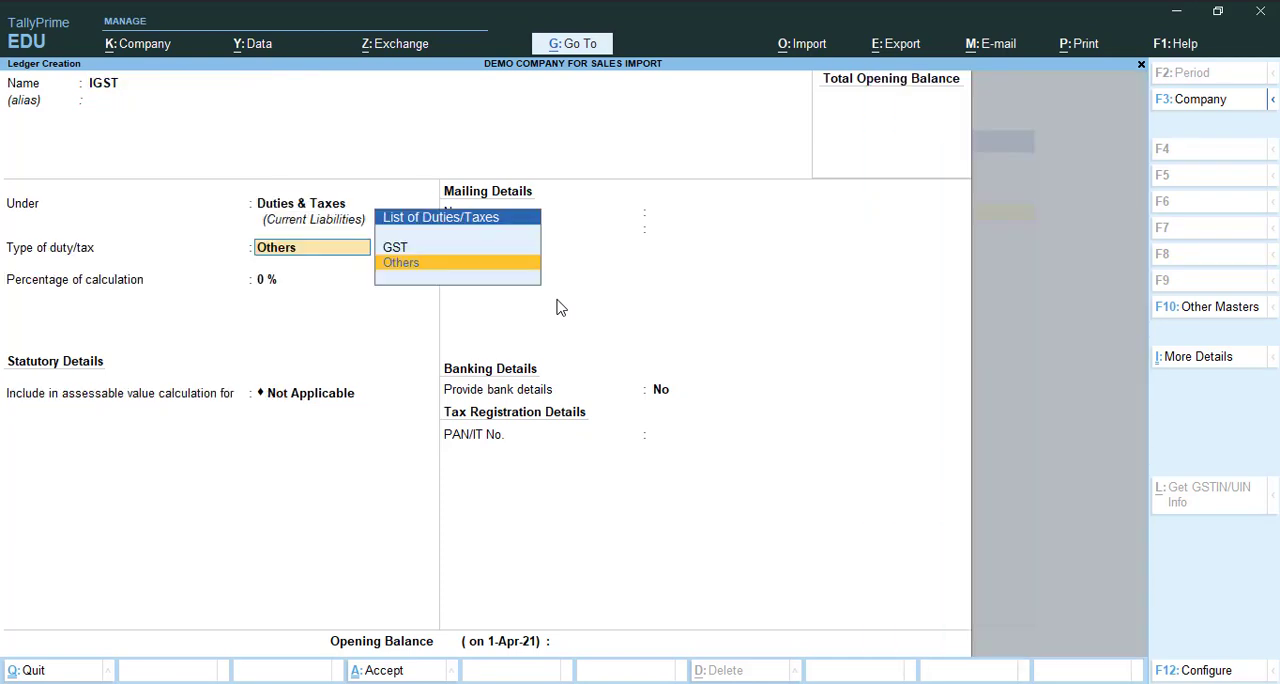
# - Set the IGST ledger's duty type to GST and tax type to Integrated Tax, without rounding, and save it
pyautogui.press('Up')
pyautogui.press('Return')
pyautogui.press('Down')
pyautogui.press('Down')
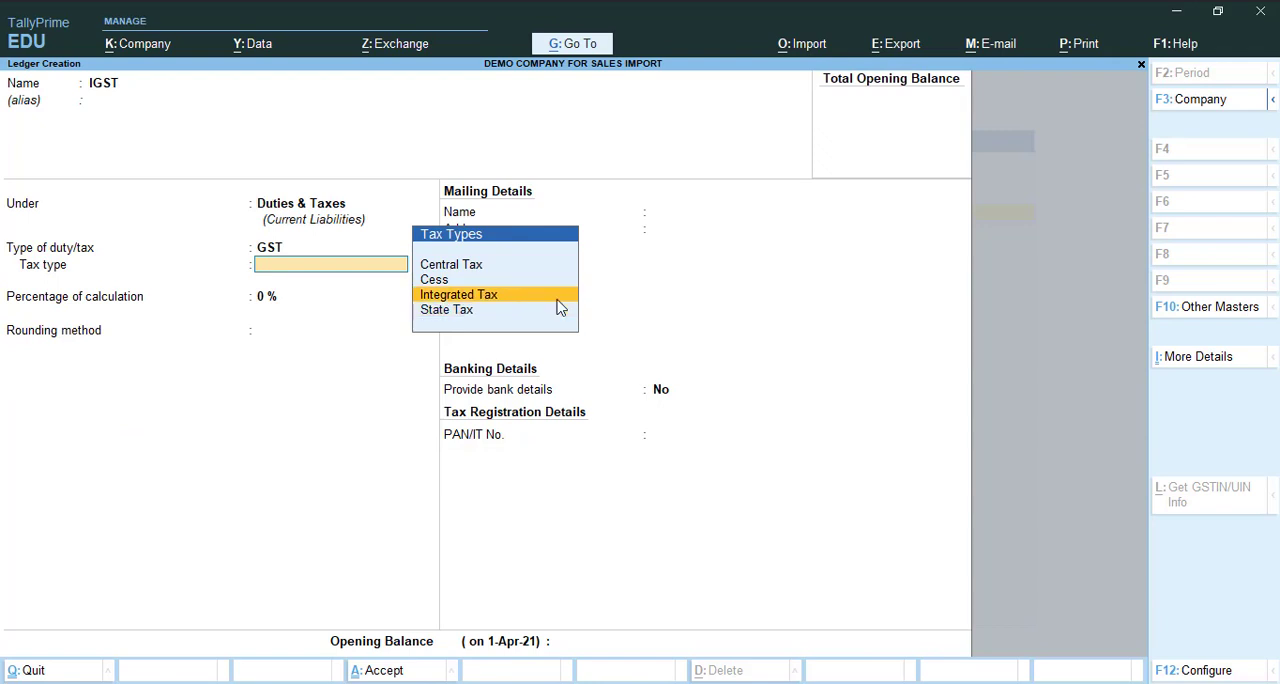
pyautogui.press('Return')
pyautogui.press('Return')
pyautogui.press('Return')
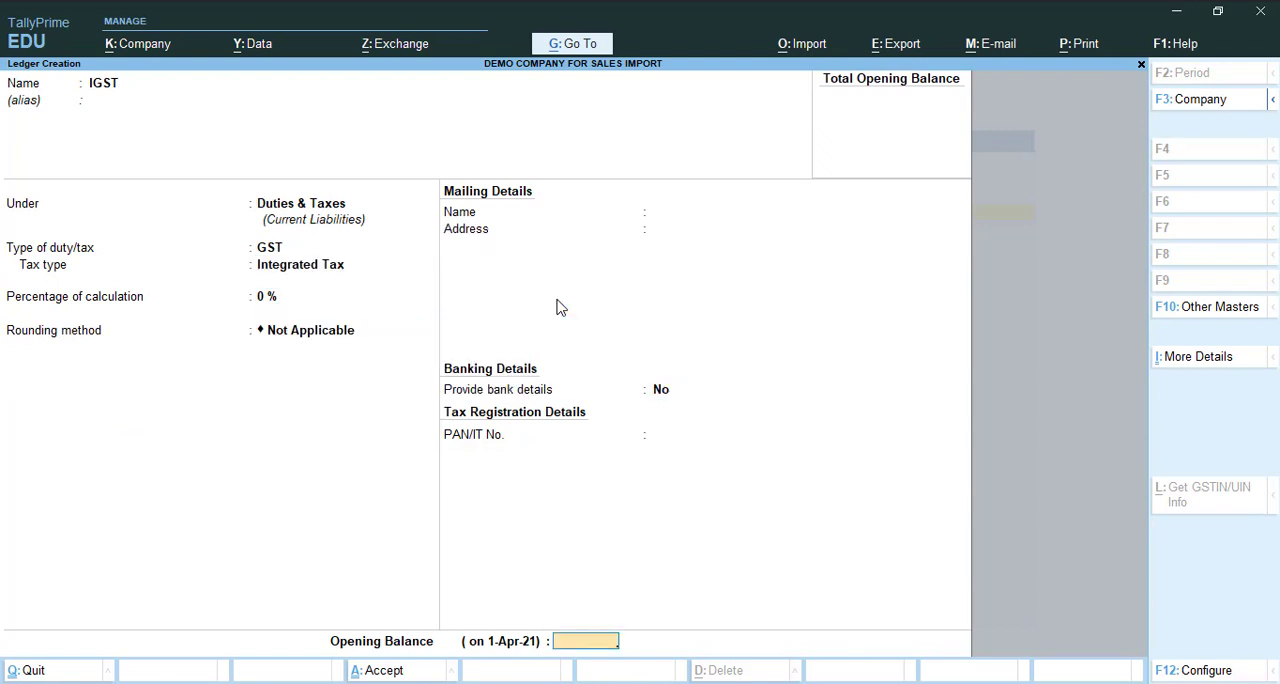
pyautogui.press('Return')
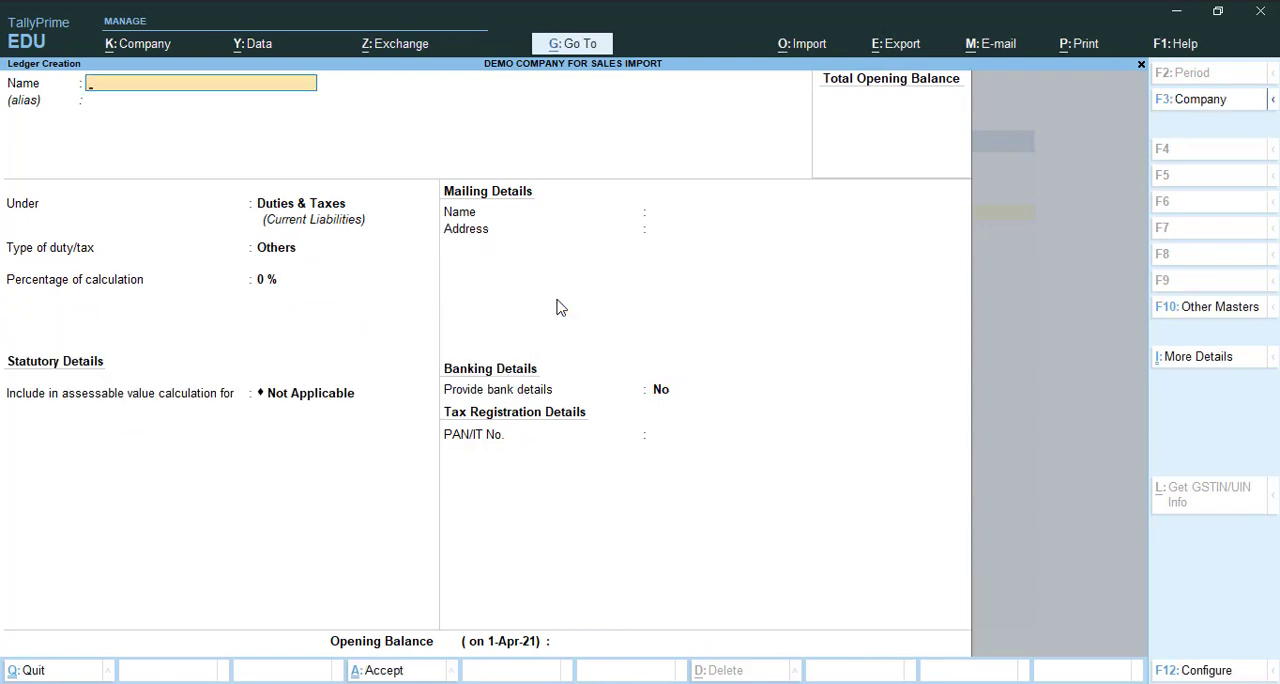
# - Create a CGST ledger under Duties & Taxes with duty type GST and tax type Central Tax
pyautogui.write('CGST')
pyautogui.press('Return')
pyautogui.press('Return')
pyautogui.press('Return')
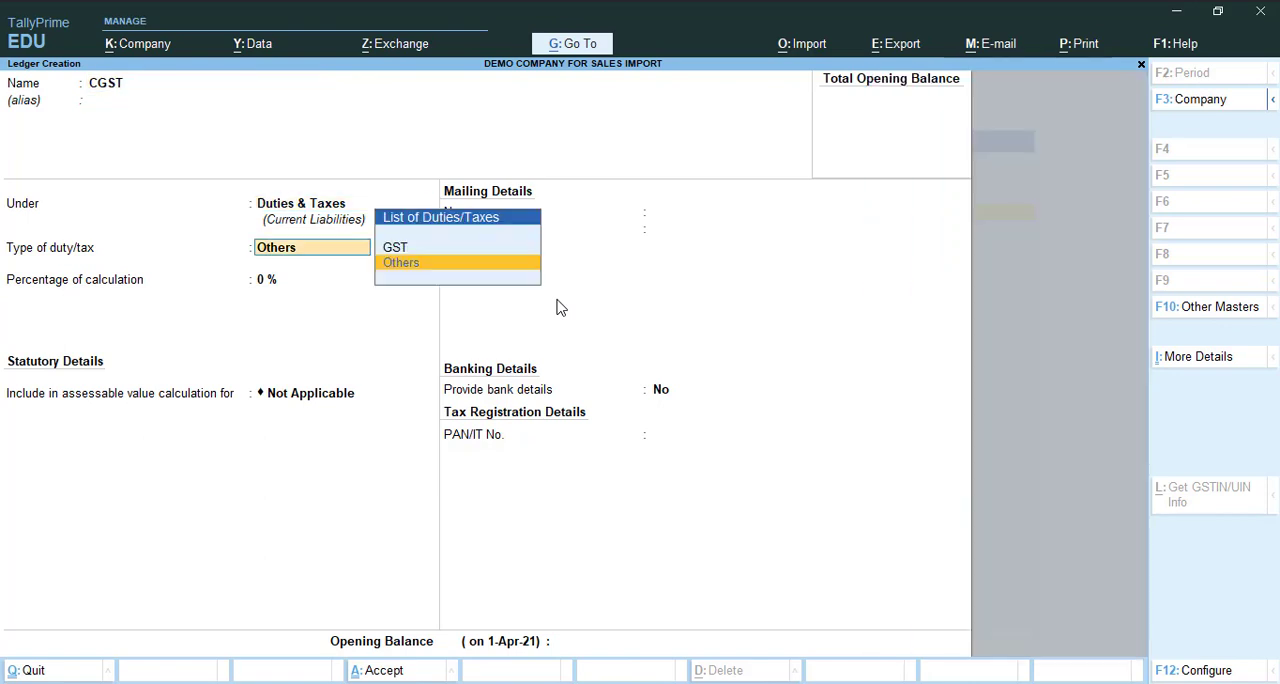
pyautogui.press('Up')
pyautogui.press('Return')
pyautogui.press('Return')
# - Start a new ledger named SGST under Duties & Taxes and set its duty type to GST
pyautogui.press('Return')
pyautogui.press('Return')
pyautogui.press('Return')
pyautogui.write('SGST')
pyautogui.press('Return')
pyautogui.press('Return')
pyautogui.press('Return')
pyautogui.press('Up')
# - Set the SGST ledger's tax type to State Tax, keep the remaining defaults, and save the ledger
pyautogui.press('Return')
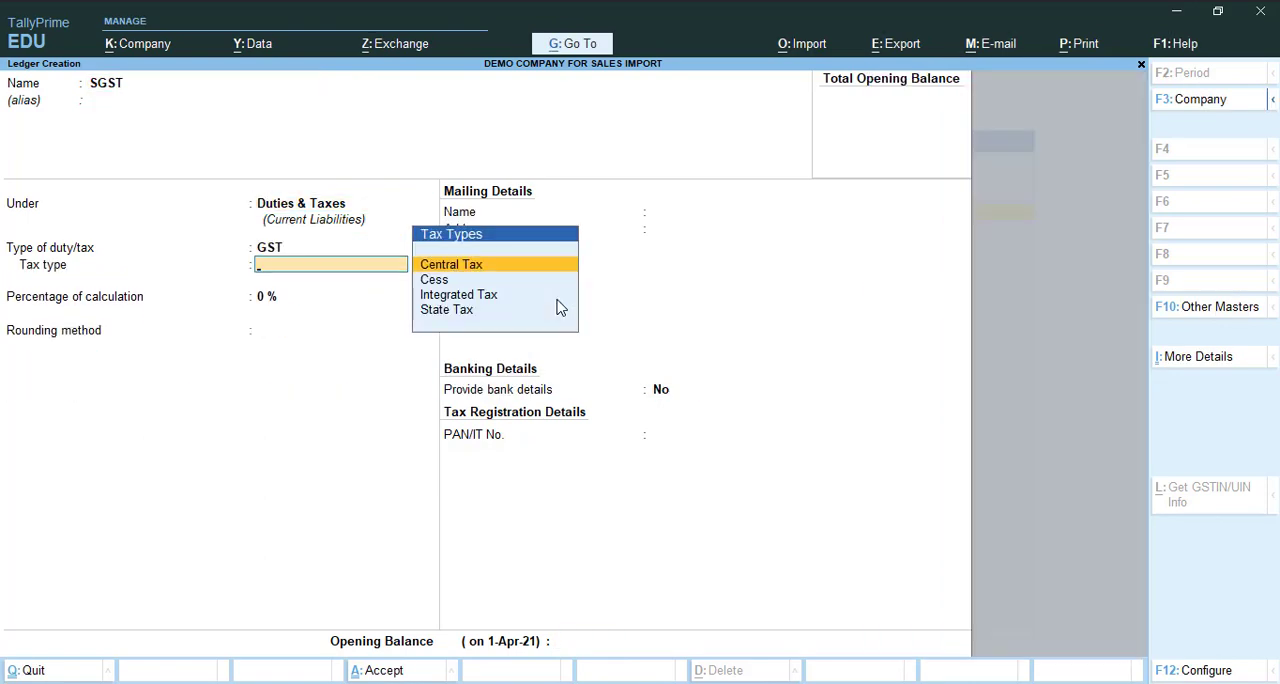
pyautogui.press('Down')
pyautogui.press('Down')
pyautogui.press('Down')
pyautogui.press('Return')
pyautogui.press('Return')
pyautogui.press('Return')
pyautogui.press('Return')
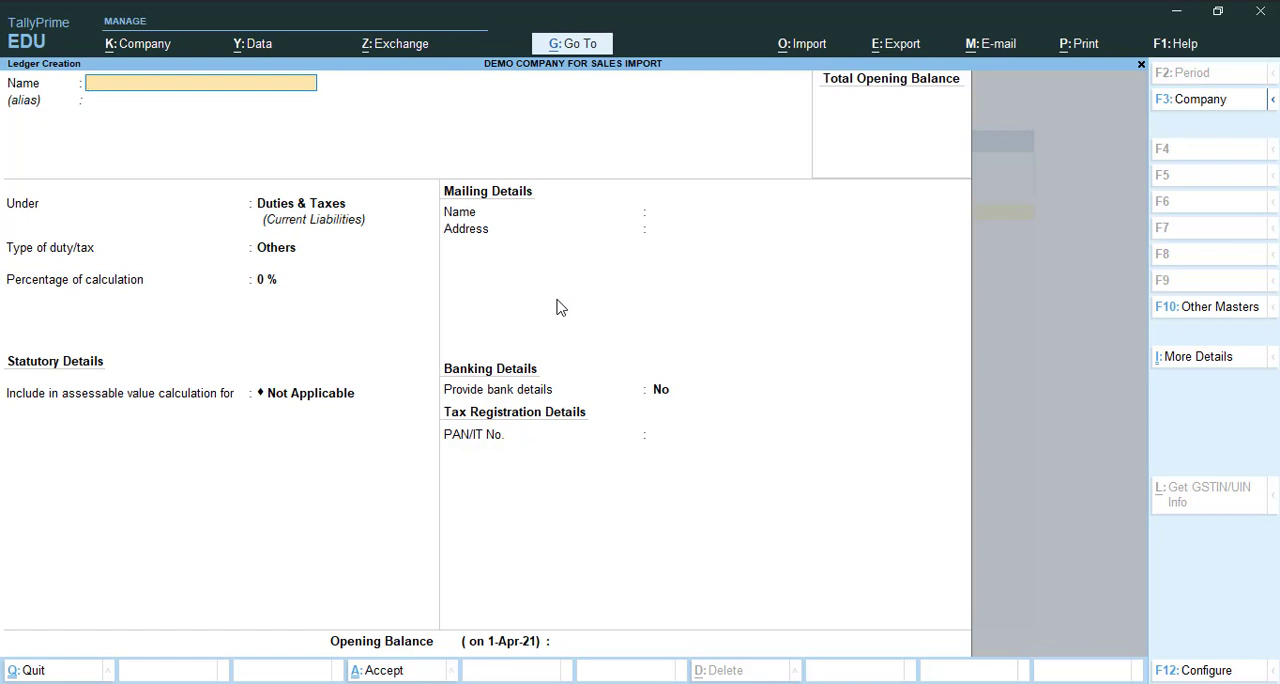
# - Start a new ledger named FRIGHT CAHRGES under Indirect Expenses with ledger type Not Applicable
pyautogui.write('FRIGHT CAHRGES')
pyautogui.press('Return')
pyautogui.press('Return')
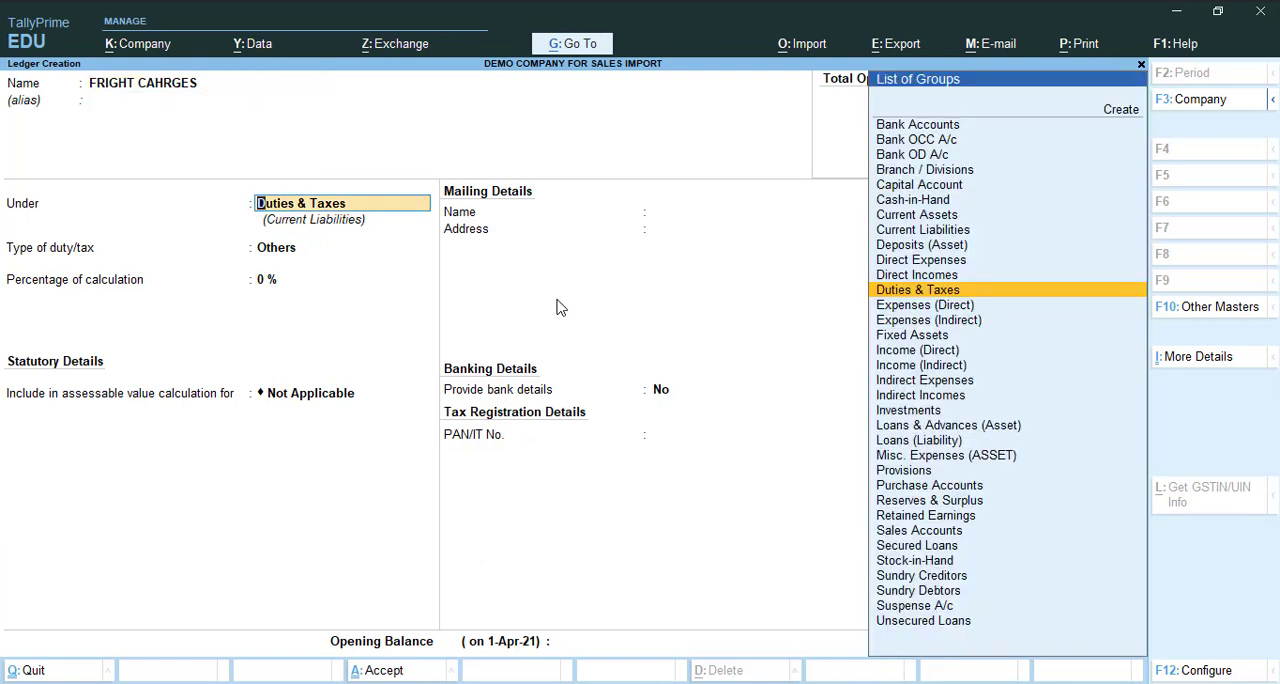
pyautogui.write('IND')
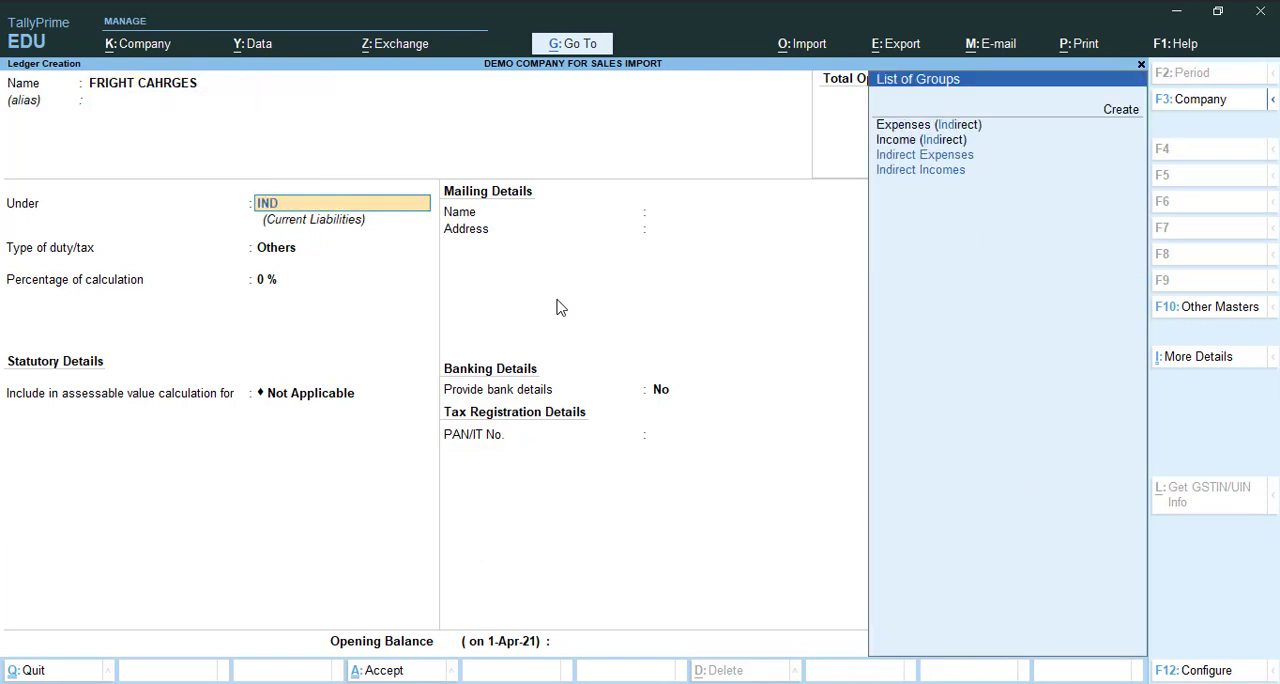
pyautogui.press('Down')
pyautogui.press('Down')
pyautogui.press('Return')
pyautogui.press('Return')
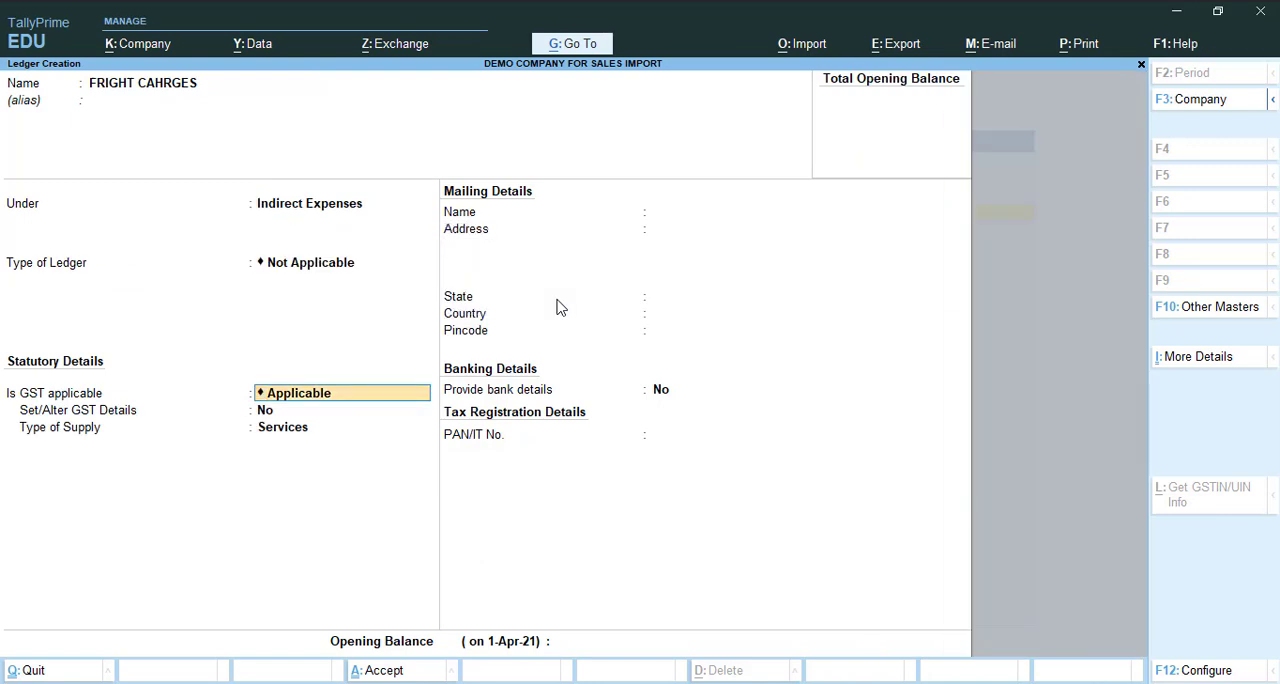
# - Set GST to Not Applicable for the FRIGHT CAHRGES ledger, leave it out of assessable value calculation, and save it
pyautogui.press('BackSpace')
pyautogui.press('Down')
pyautogui.press('Down')
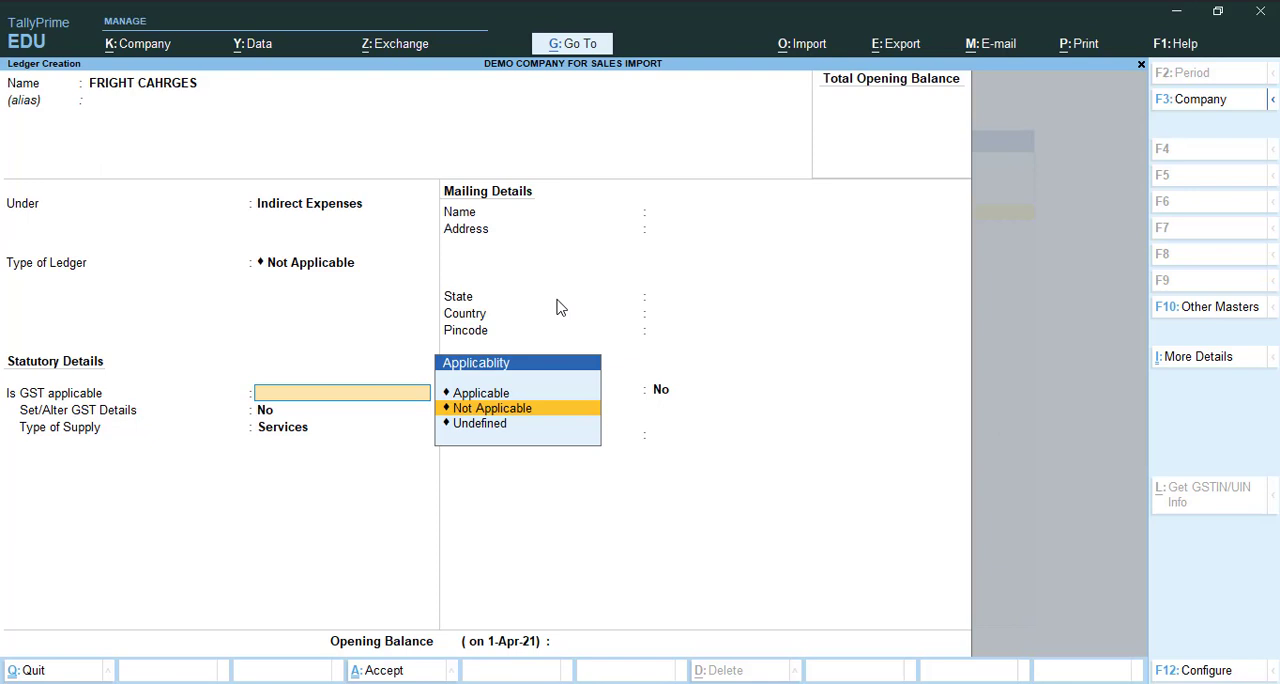
pyautogui.press('Return')
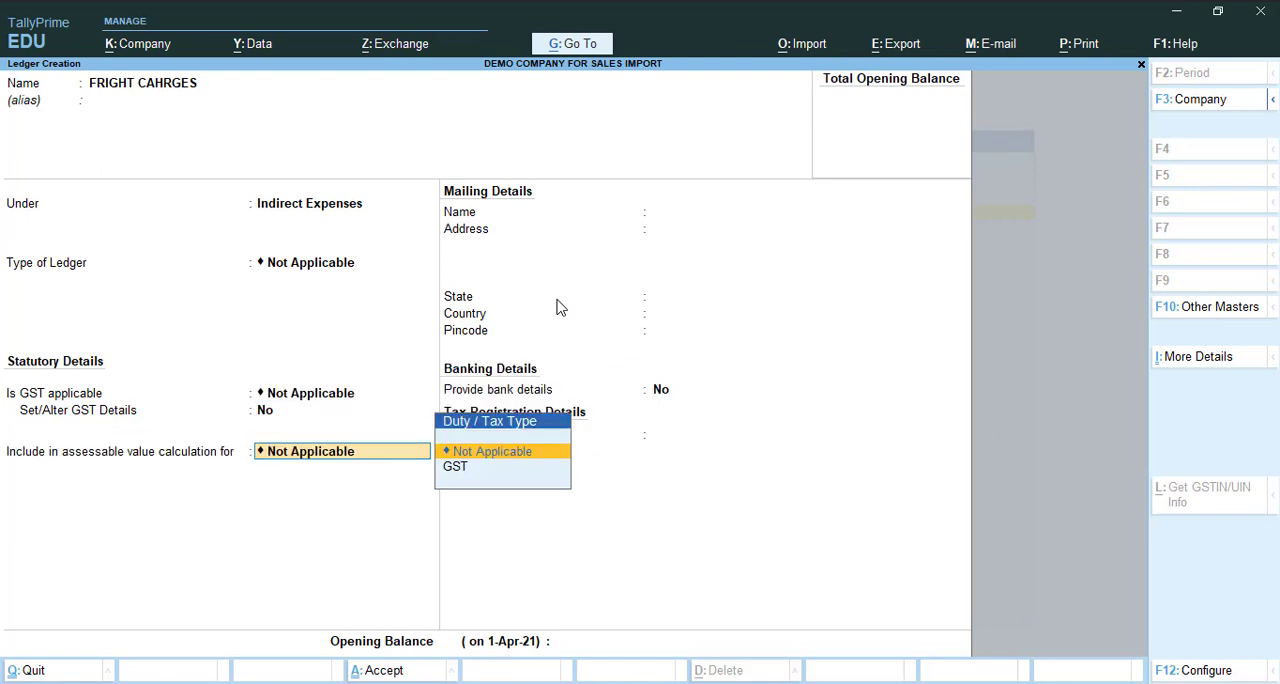
pyautogui.press('Return')
pyautogui.press('Return')
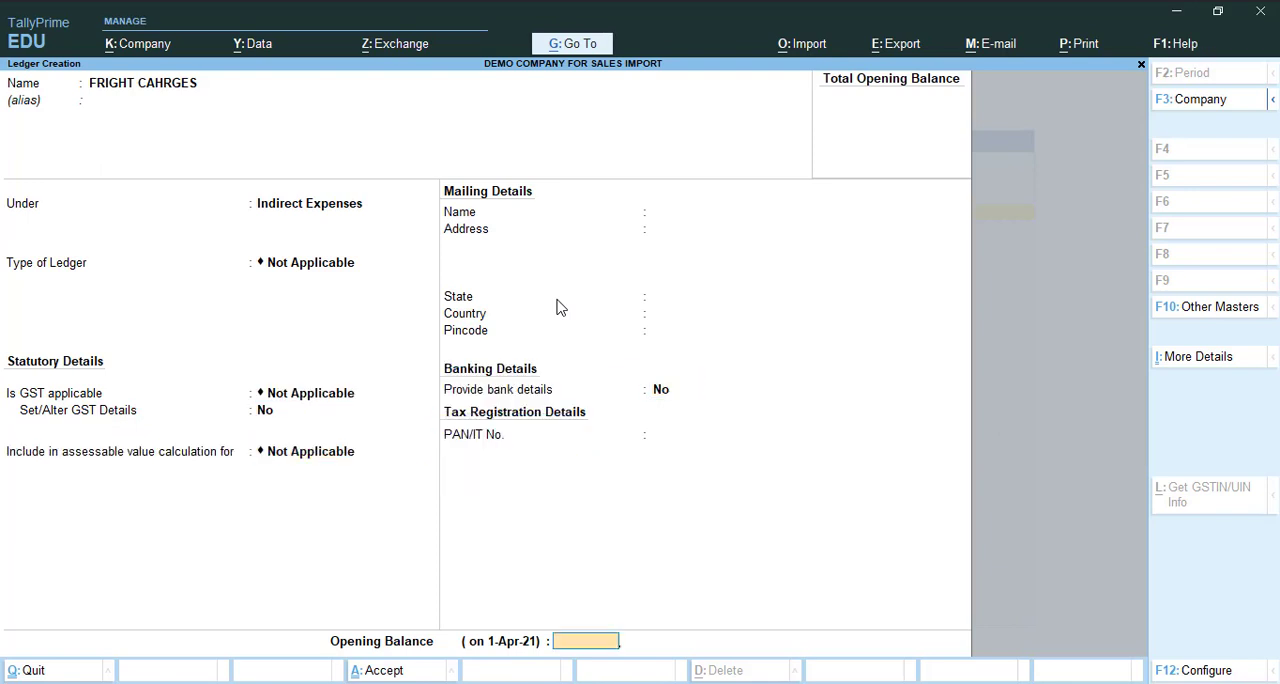
pyautogui.press('Return')
# - Start a new ledger named ROUND OFF under Indirect Expenses with ledger type Not Applicable
pyautogui.press('Return')
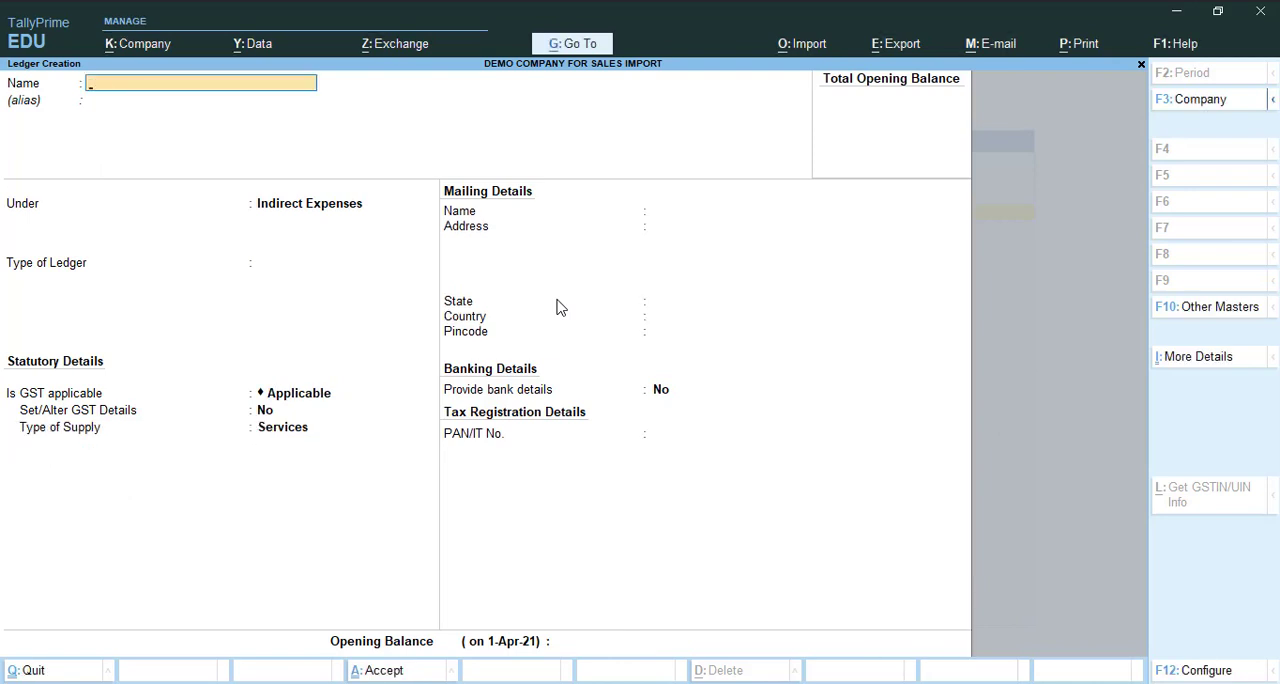
pyautogui.write('ROUND OFF')
pyautogui.press('Return')
pyautogui.press('Return')
pyautogui.write('DU')
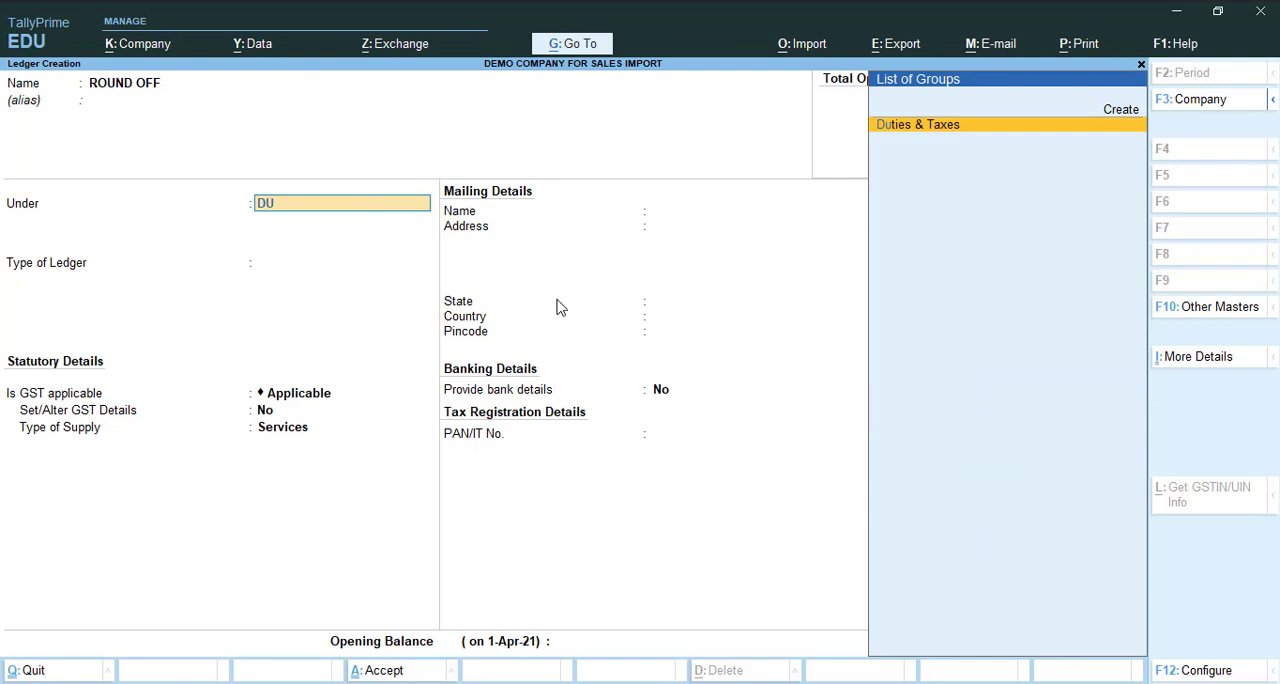
pyautogui.press('BackSpace')
pyautogui.press('BackSpace')
pyautogui.write('IND')
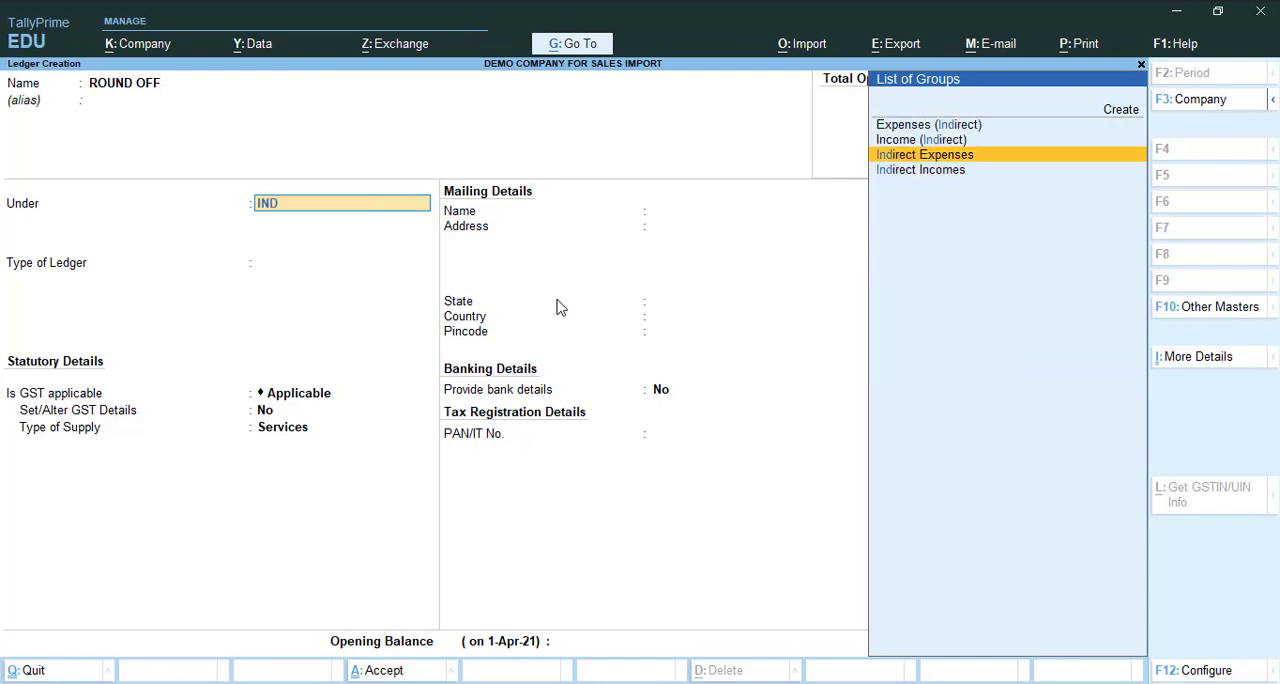
pyautogui.press('Return')
pyautogui.press('Return')
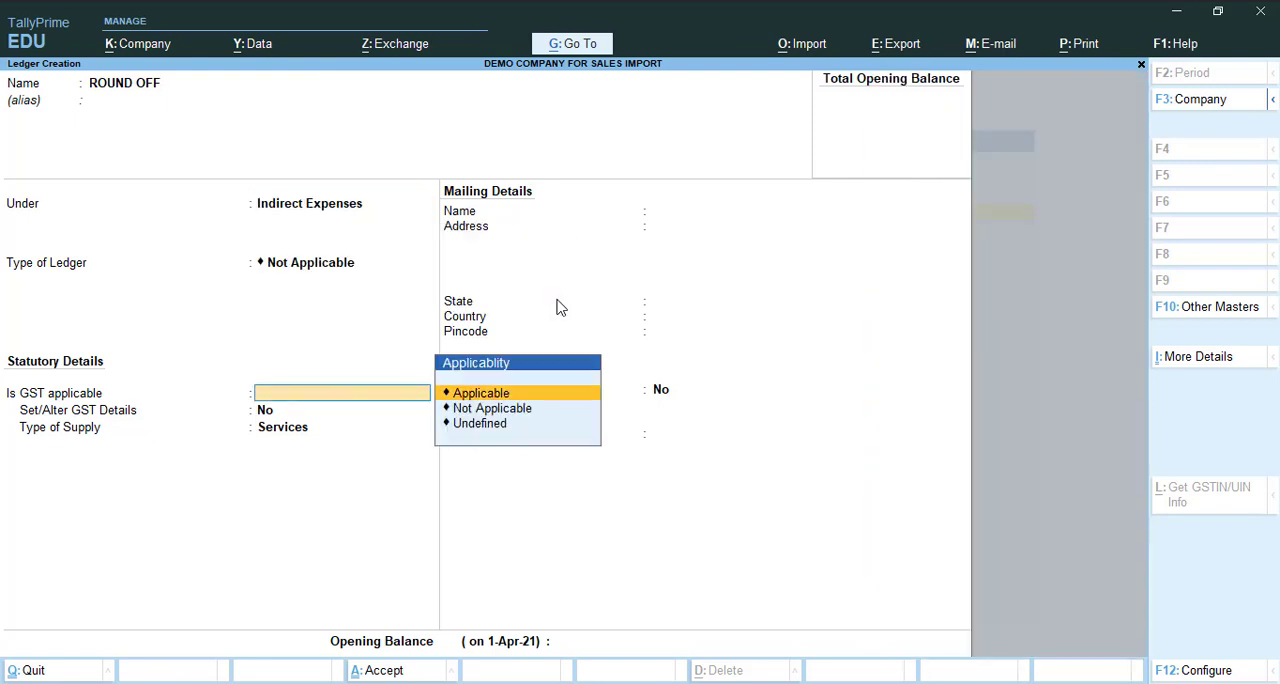
# - Set GST to Not Applicable for the ROUND OFF ledger, save it, and return to the Gateway of Tally
pyautogui.press('Down')
pyautogui.press('Return')
pyautogui.press('Return')
pyautogui.press('Return')
pyautogui.press('Return')
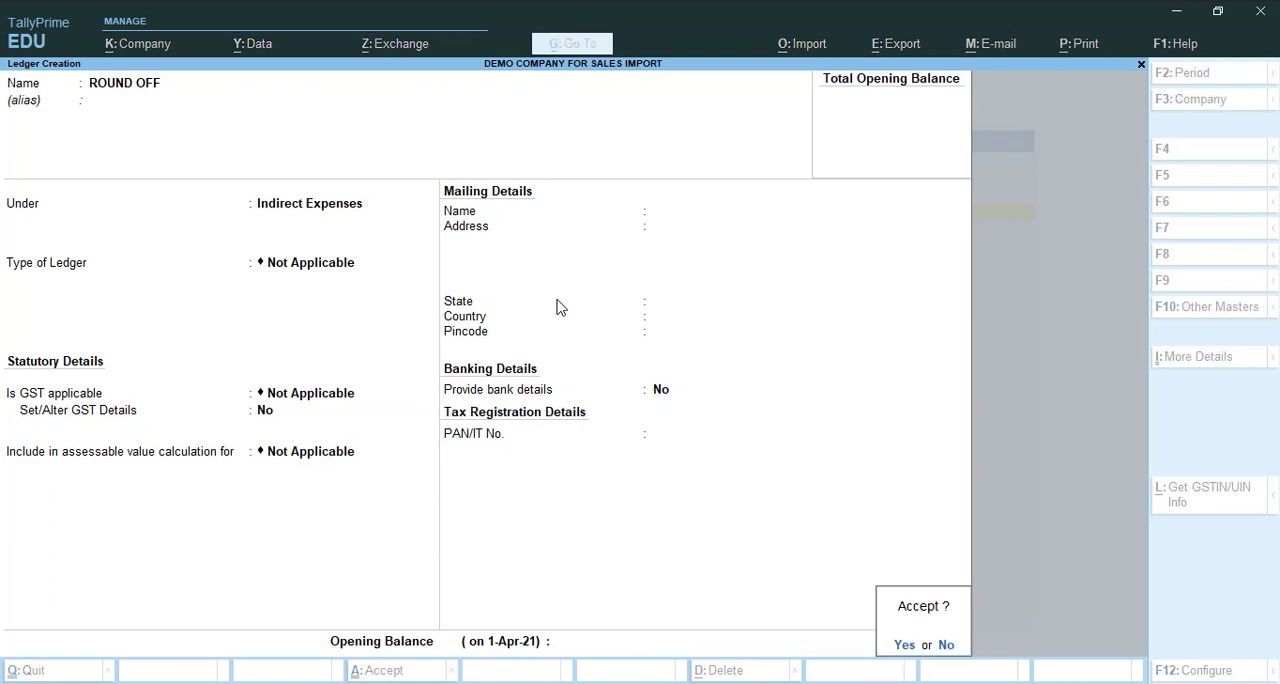
pyautogui.press('Return')
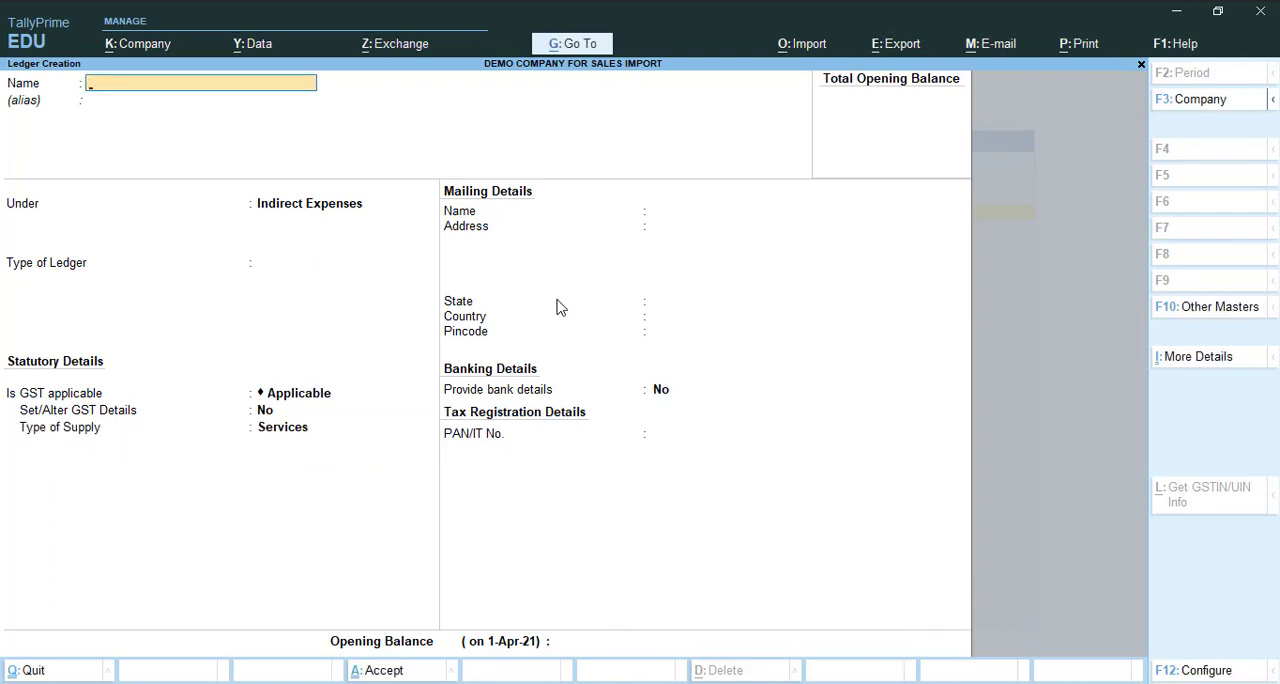
pyautogui.press('Escape')
pyautogui.press('Escape')
pyautogui.press('Escape')
pyautogui.press('Escape')
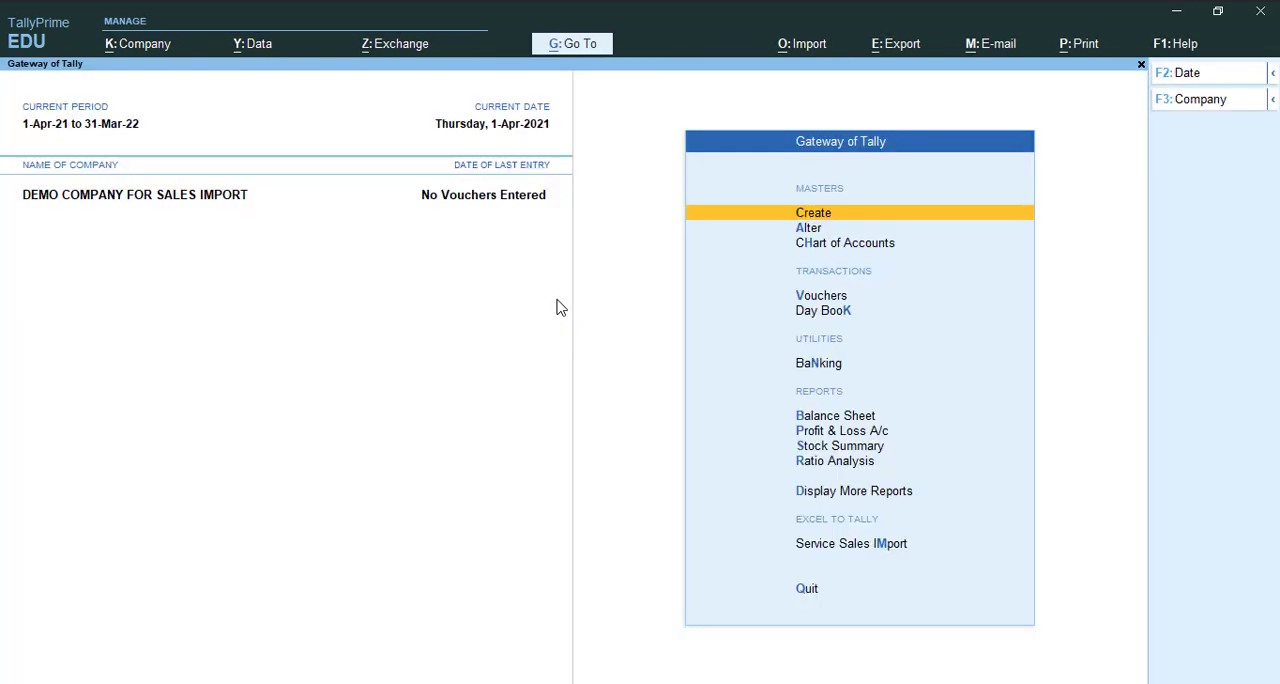
# - Set the Service Sales Import configuration's Excel file location to C:\Users\OS_ADMIN\Desktop\Service Sales Import and accept it
pyautogui.press('Up')
pyautogui.press('Up')
pyautogui.press('Return')
pyautogui.press('Return')
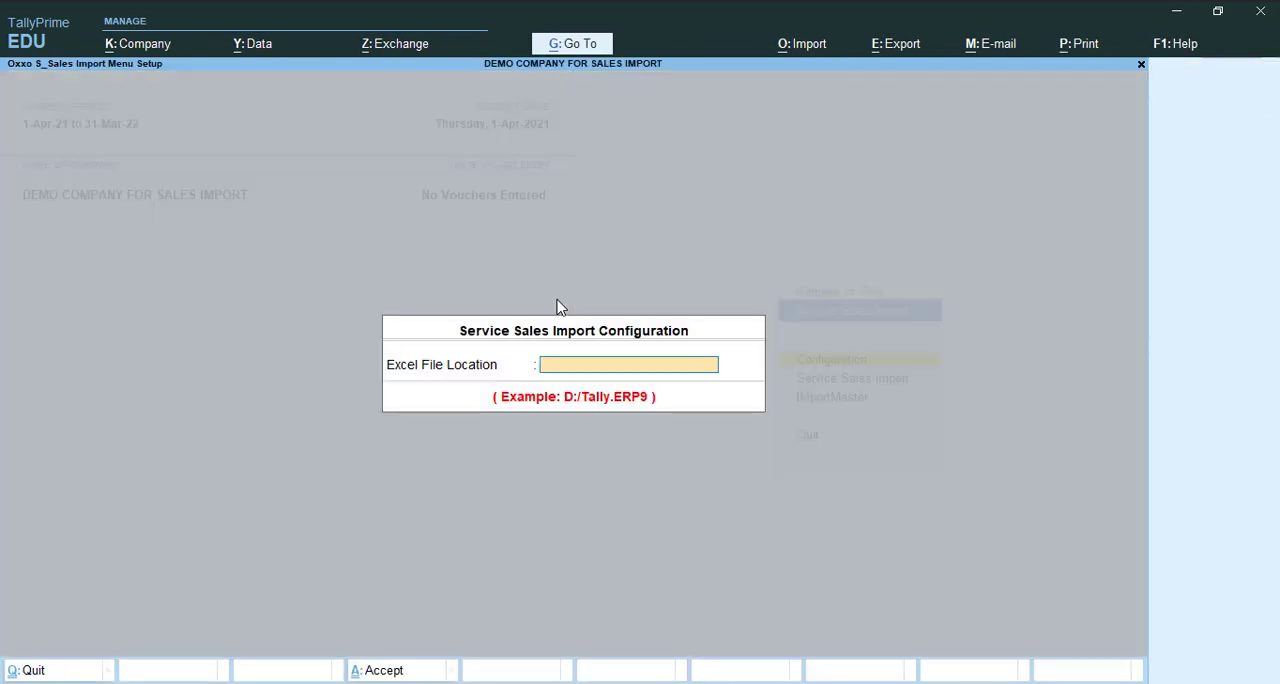
pyautogui.hotkey('ctrl', 'v')
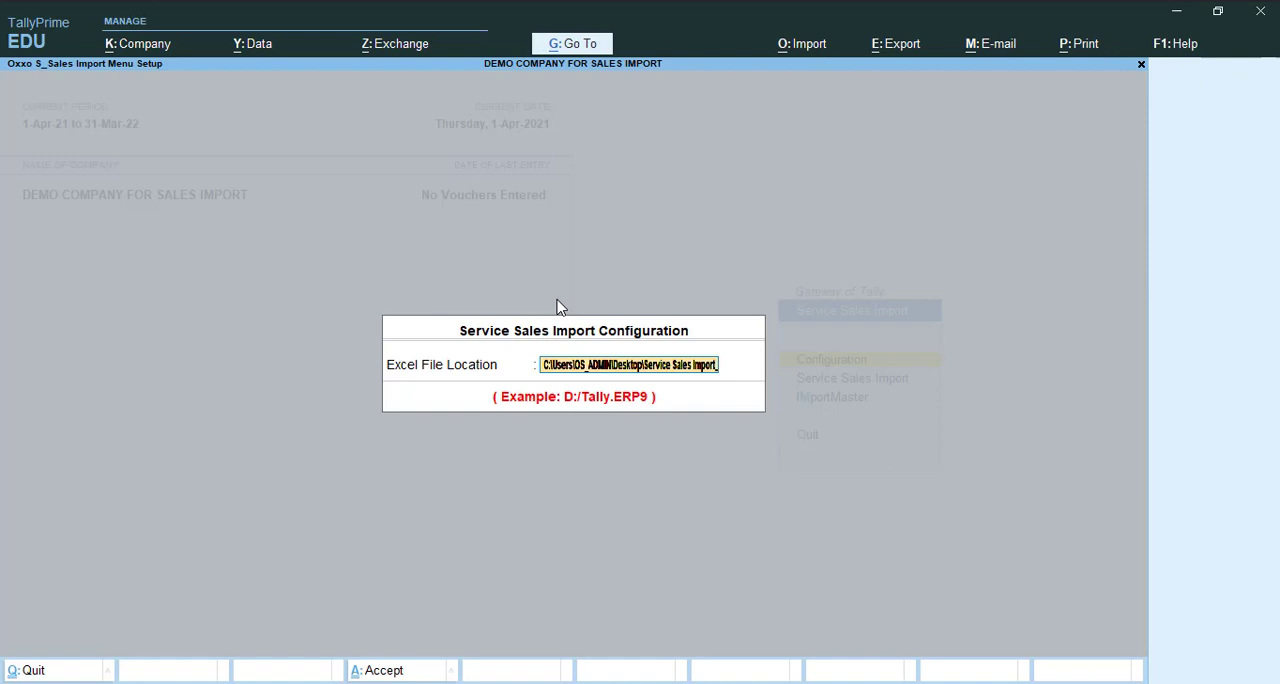
pyautogui.press('Return')
pyautogui.press('y')
# - Open the ImportMaster ledger setup and the Service Sales Import.xlsx workbook in Excel, and locate the Ledger_1 amount column
pyautogui.press('Down')
pyautogui.press('Down')
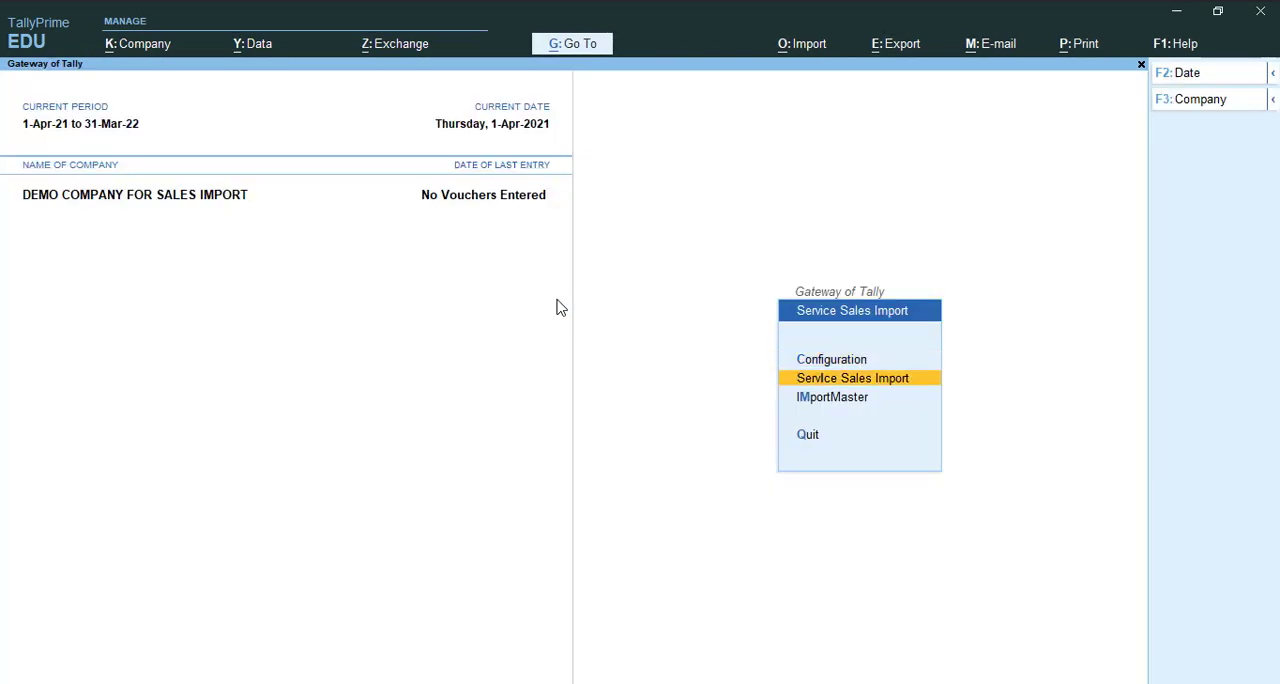
pyautogui.press('Return')
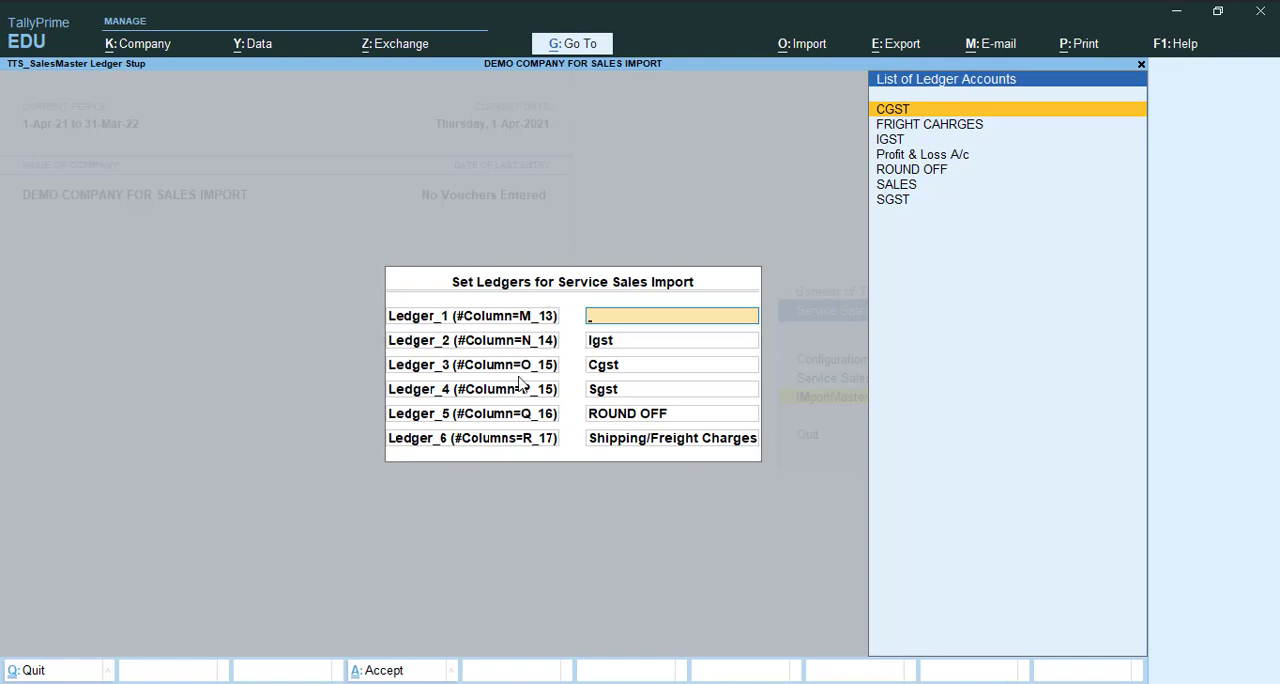
pyautogui.click(206, 683)
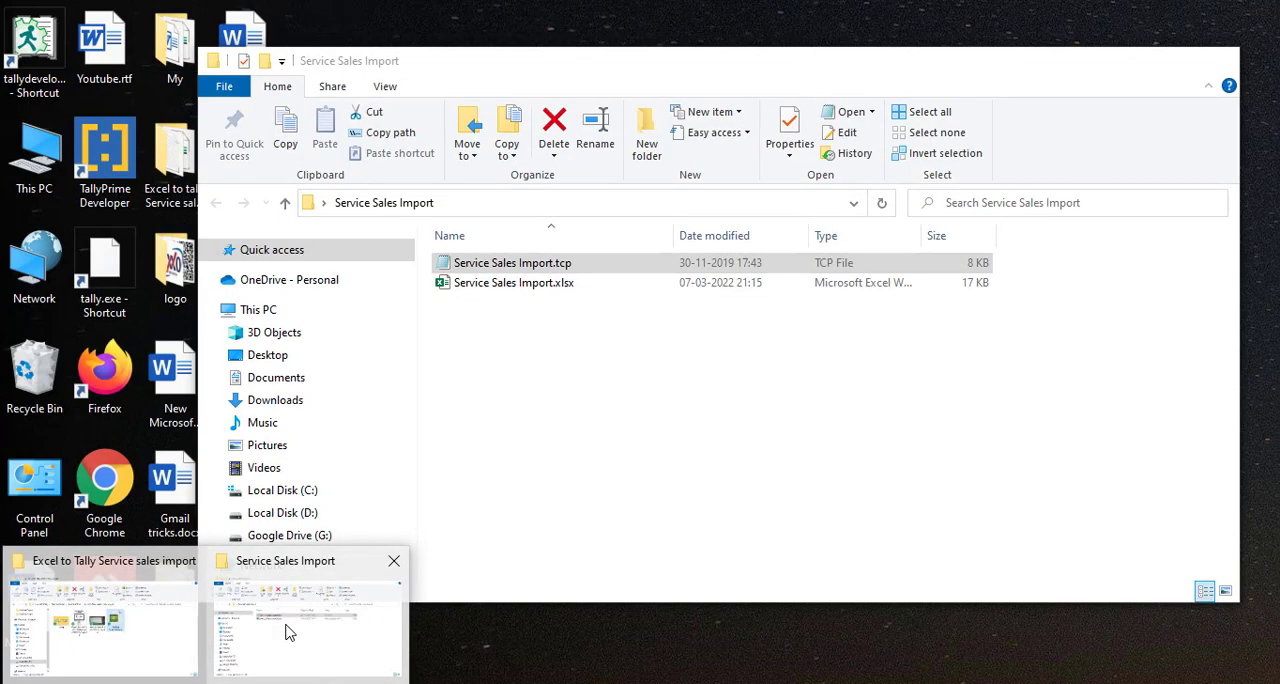
pyautogui.click(286, 631)
pyautogui.doubleClick(460, 268)
pyautogui.click(609, 286)
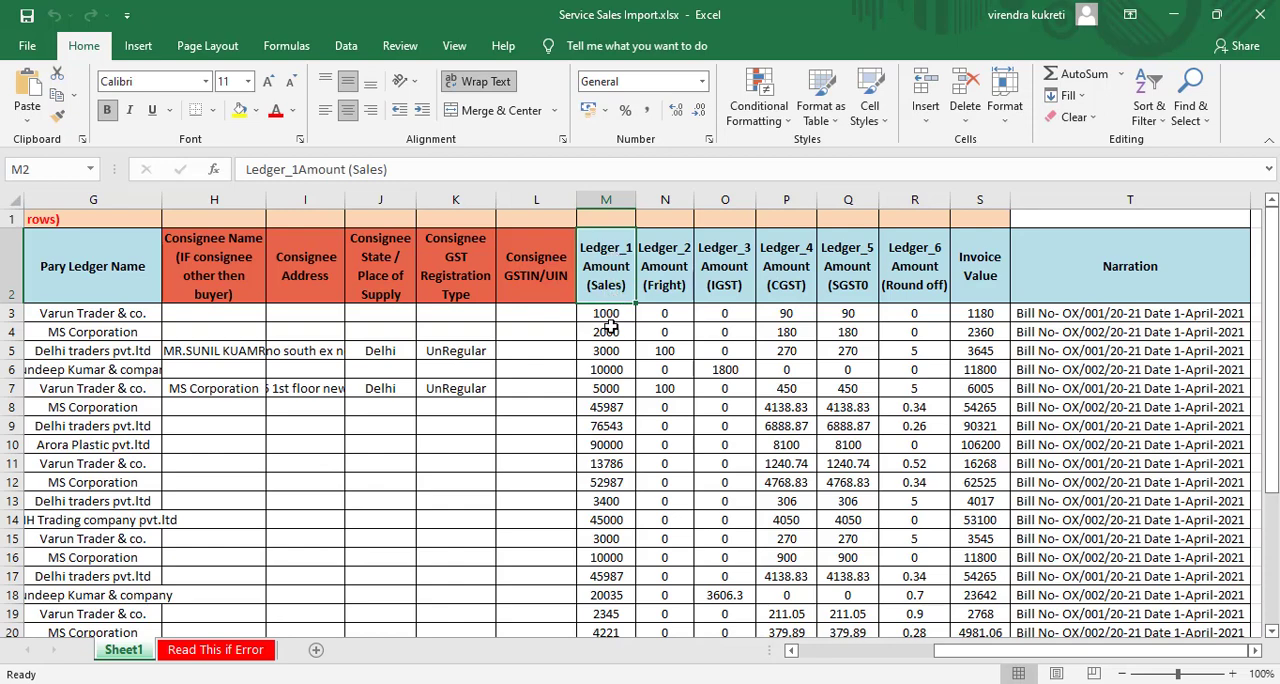
# - Switch back to TallyPrime and assign the SALES ledger to Ledger_1 (column M) in the import ledger setup
pyautogui.hotkey('alt', 'Tab')
pyautogui.hotkey('alt', 'Tab')
pyautogui.hotkey('alt', 'Tab')
pyautogui.press('Tab')
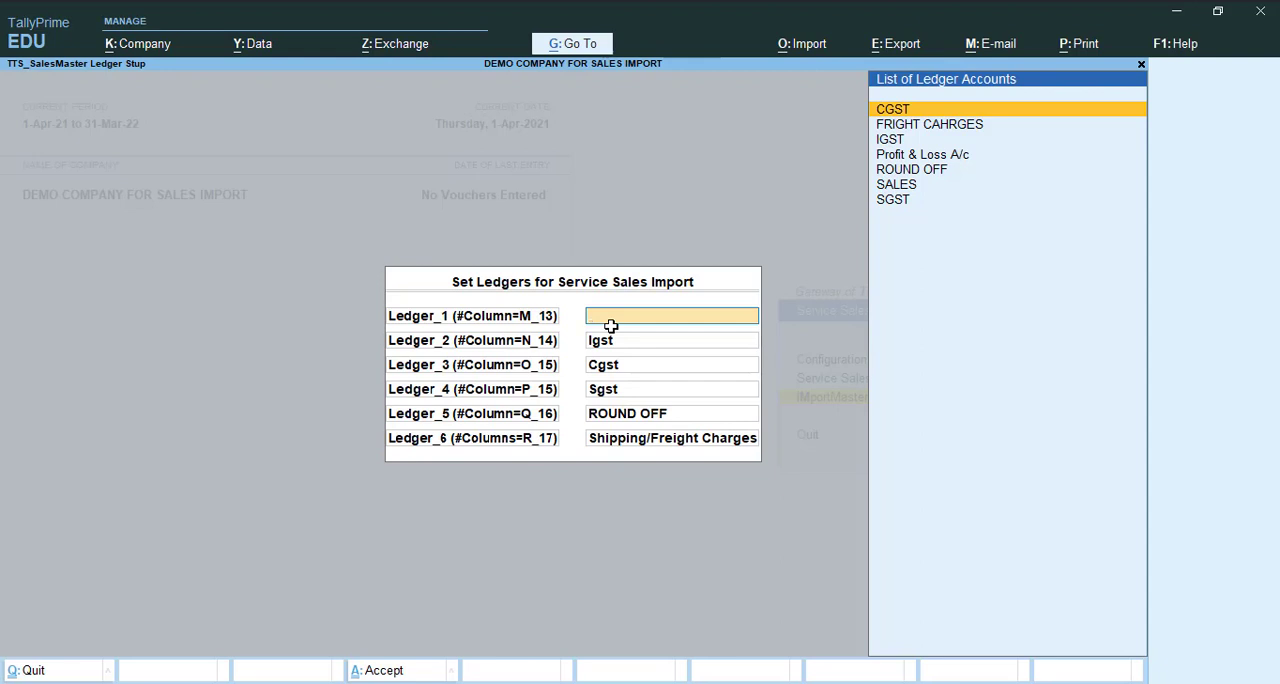
pyautogui.press('Down')
pyautogui.press('Down')
pyautogui.press('Down')
pyautogui.press('Down')
pyautogui.press('Down')
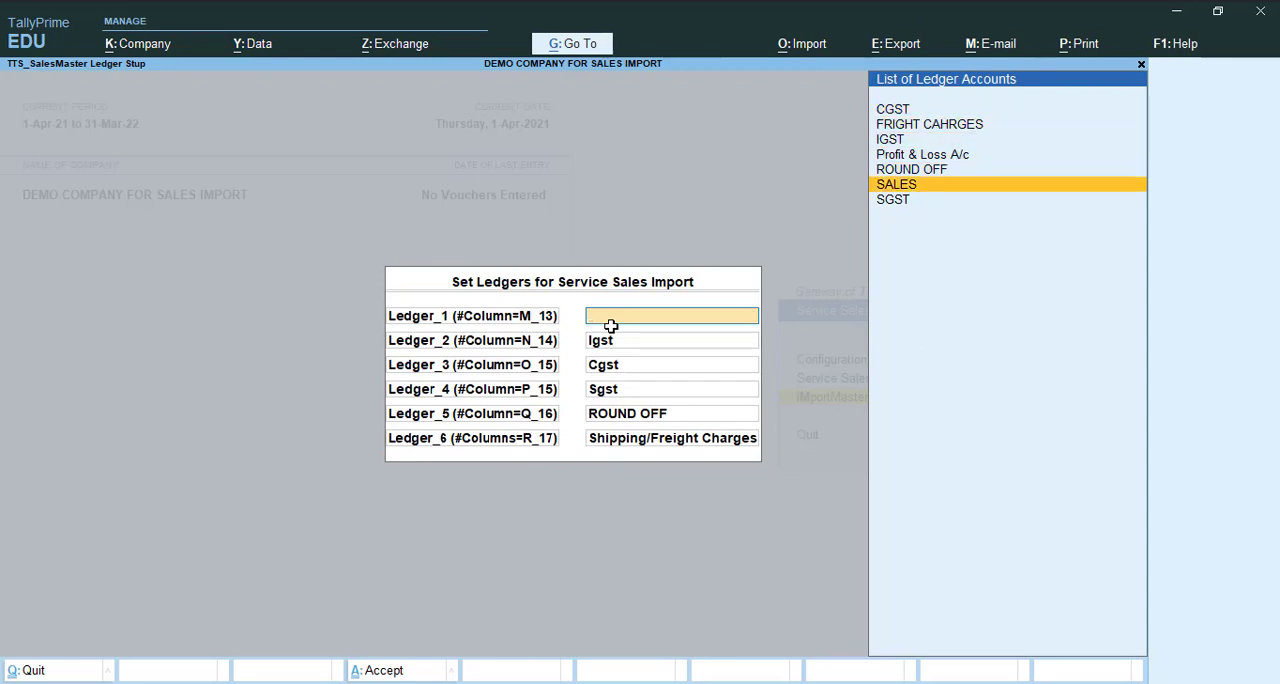
pyautogui.press('Return')
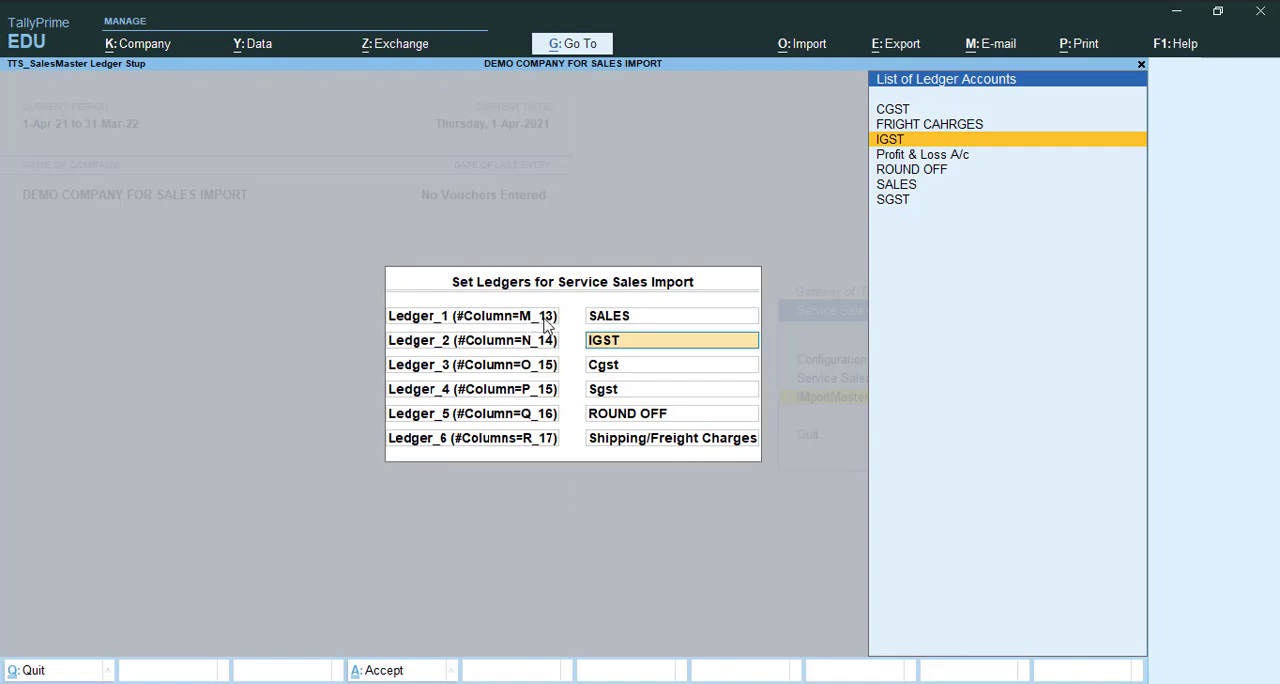
# - Check the Ledger_2 heading in the Excel sheet and assign the FRIGHT CAHRGES ledger to Ledger_2 in TallyPrime
pyautogui.hotkey('alt', 'Tab')
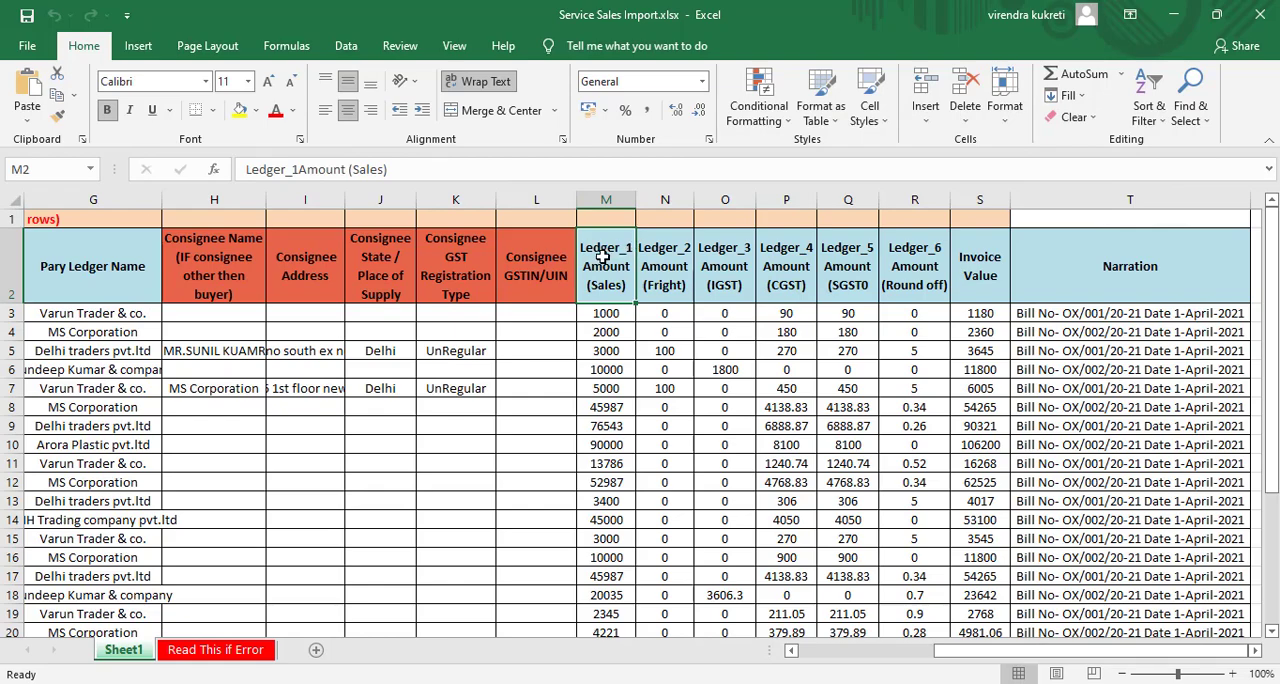
pyautogui.hotkey('alt', 'Tab')
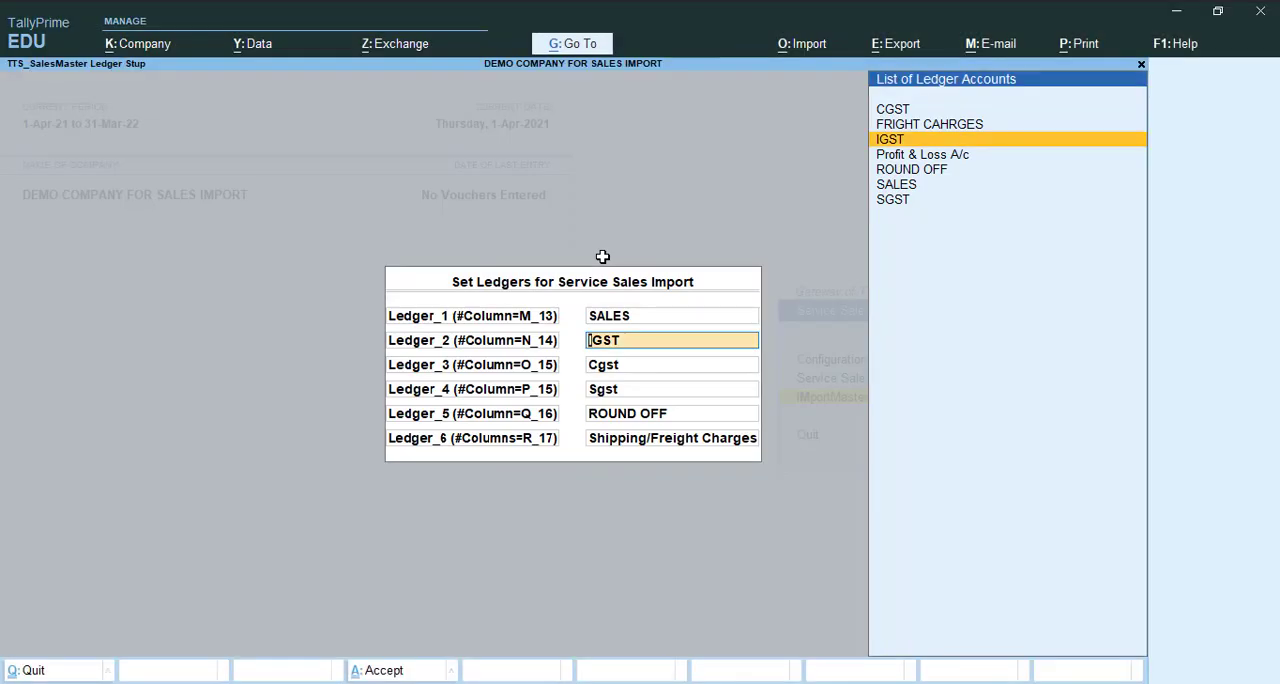
pyautogui.hotkey('alt', 'Tab')
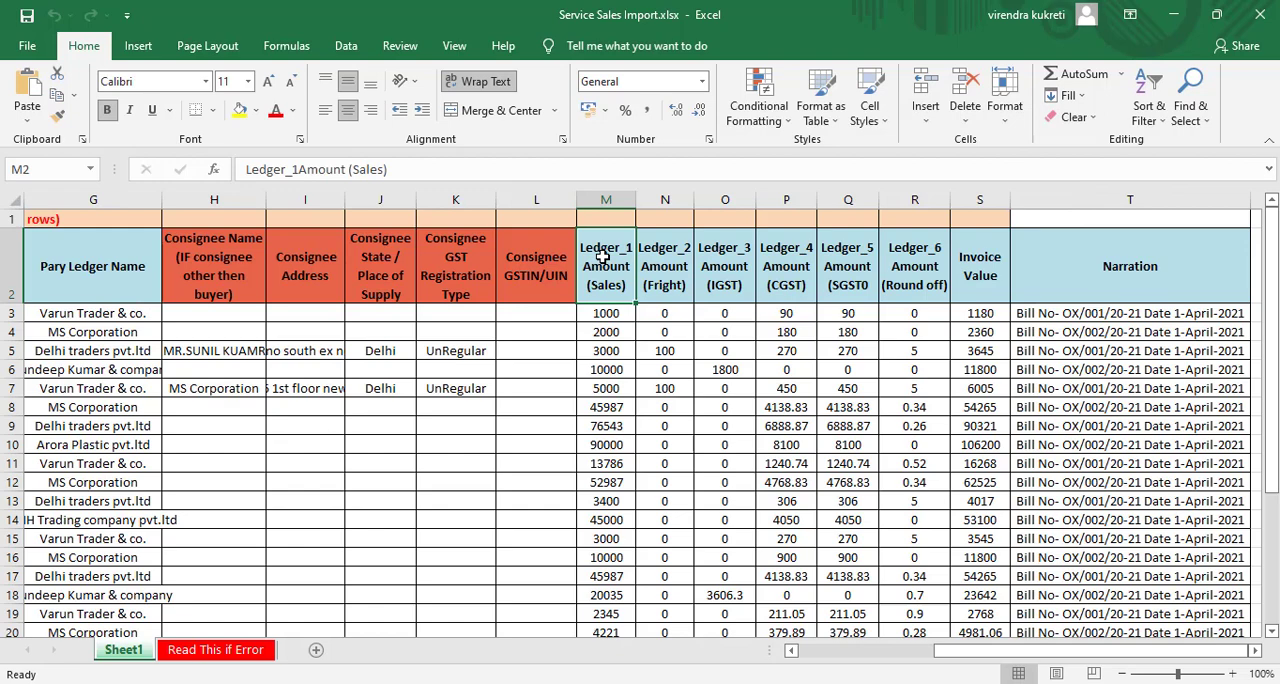
pyautogui.click(670, 278)
pyautogui.hotkey('alt', 'Tab')
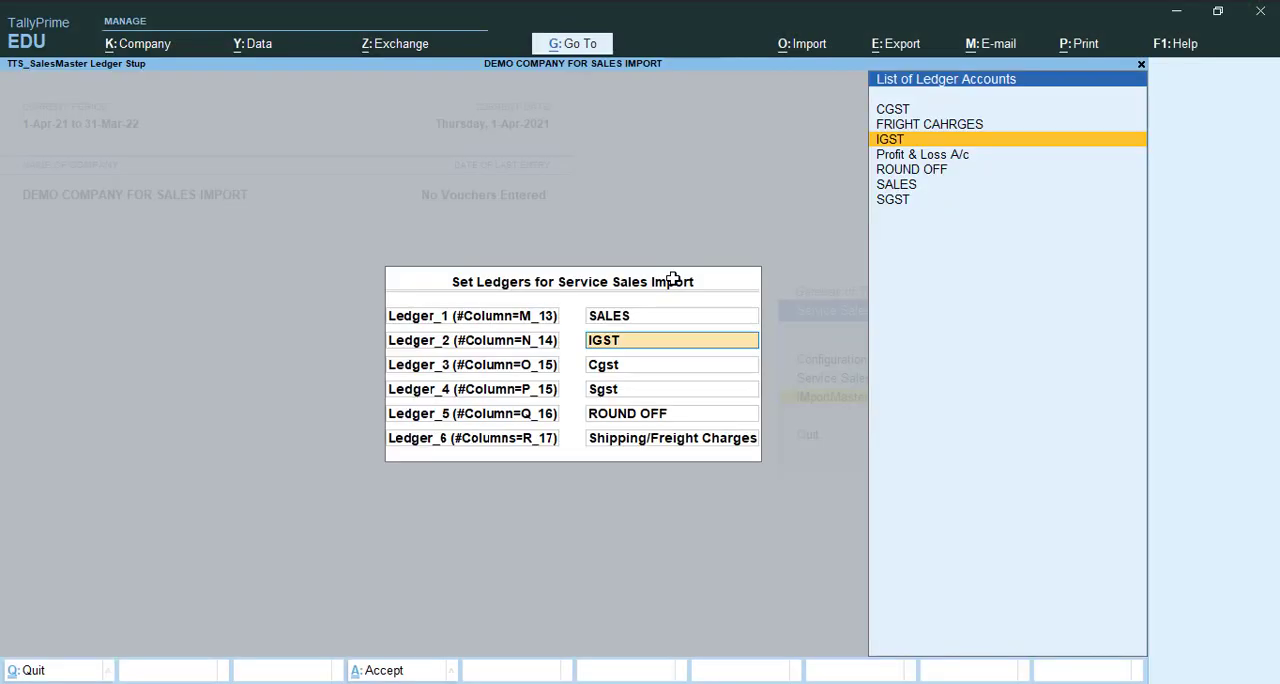
pyautogui.press('Up')
pyautogui.press('Return')
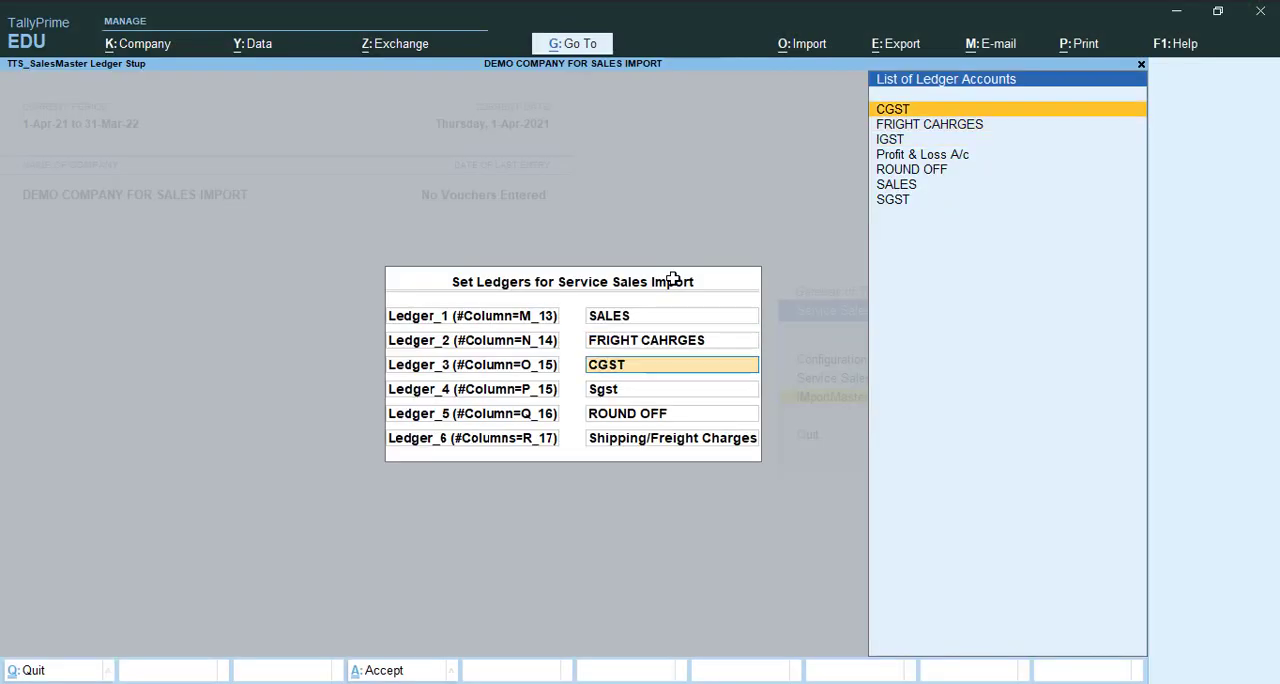
# - Check the Ledger_3 heading in the Excel sheet and assign the IGST ledger to Ledger_3 in TallyPrime
pyautogui.hotkey('alt', 'Tab')
pyautogui.press('Right')
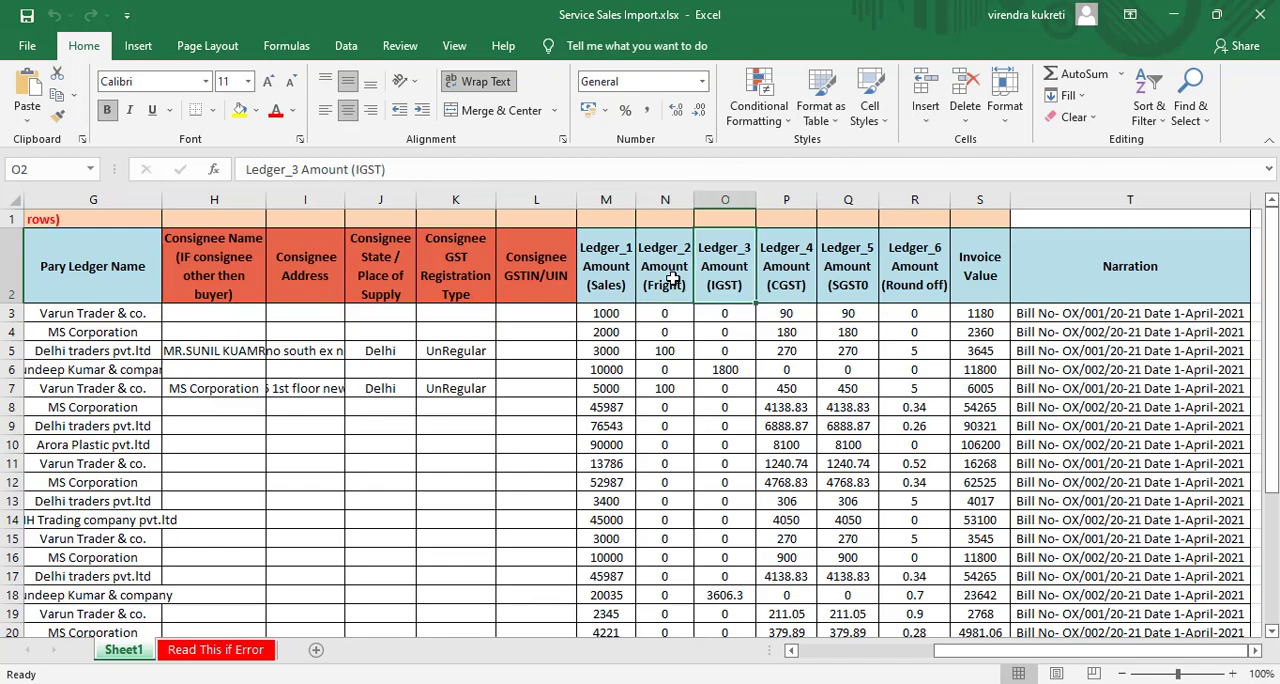
pyautogui.hotkey('alt', 'Tab')
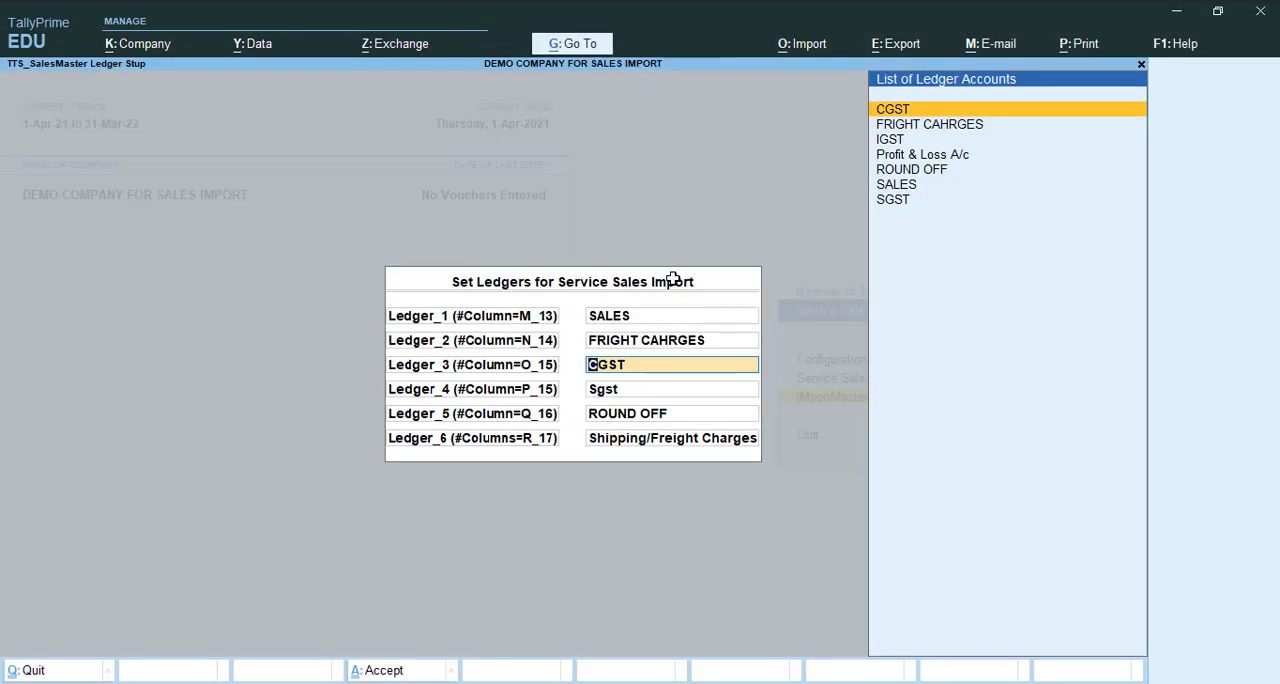
pyautogui.press('Down')
pyautogui.press('Down')
pyautogui.press('Return')
# - Check the Ledger_4 heading in the Excel sheet and assign the CGST ledger to Ledger_4 in TallyPrime
pyautogui.hotkey('alt', 'Tab')
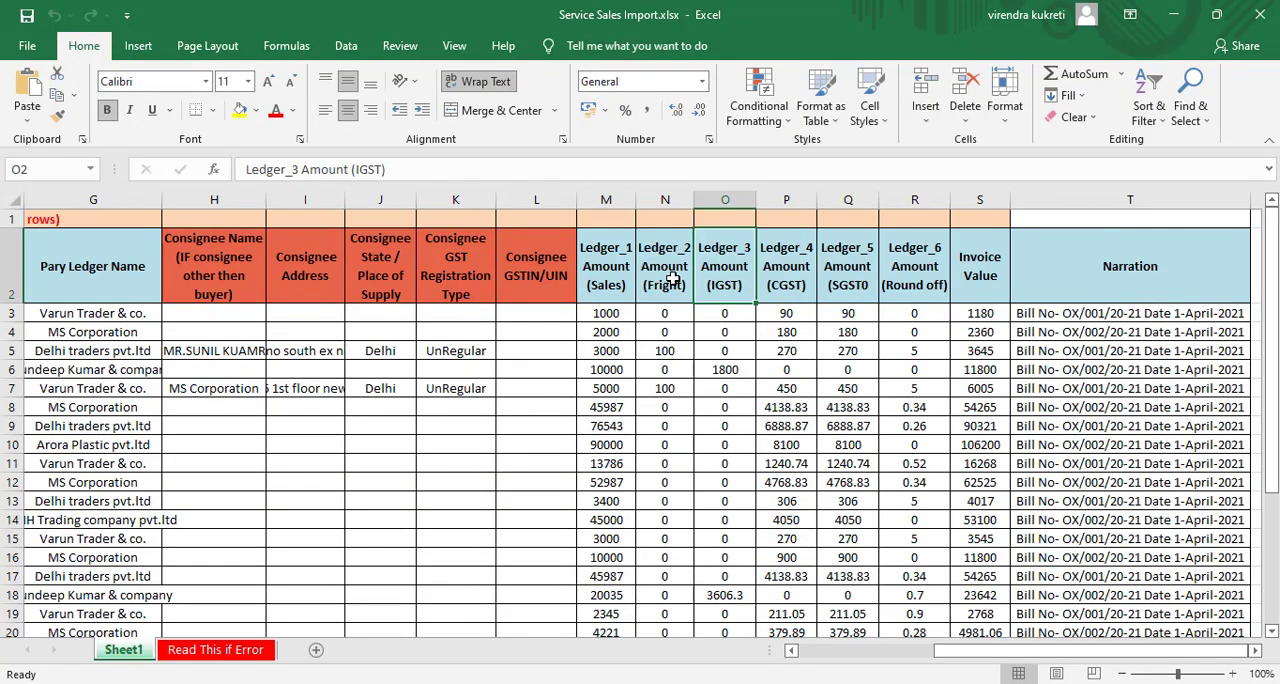
pyautogui.press('Right')
pyautogui.hotkey('alt', 'Tab')
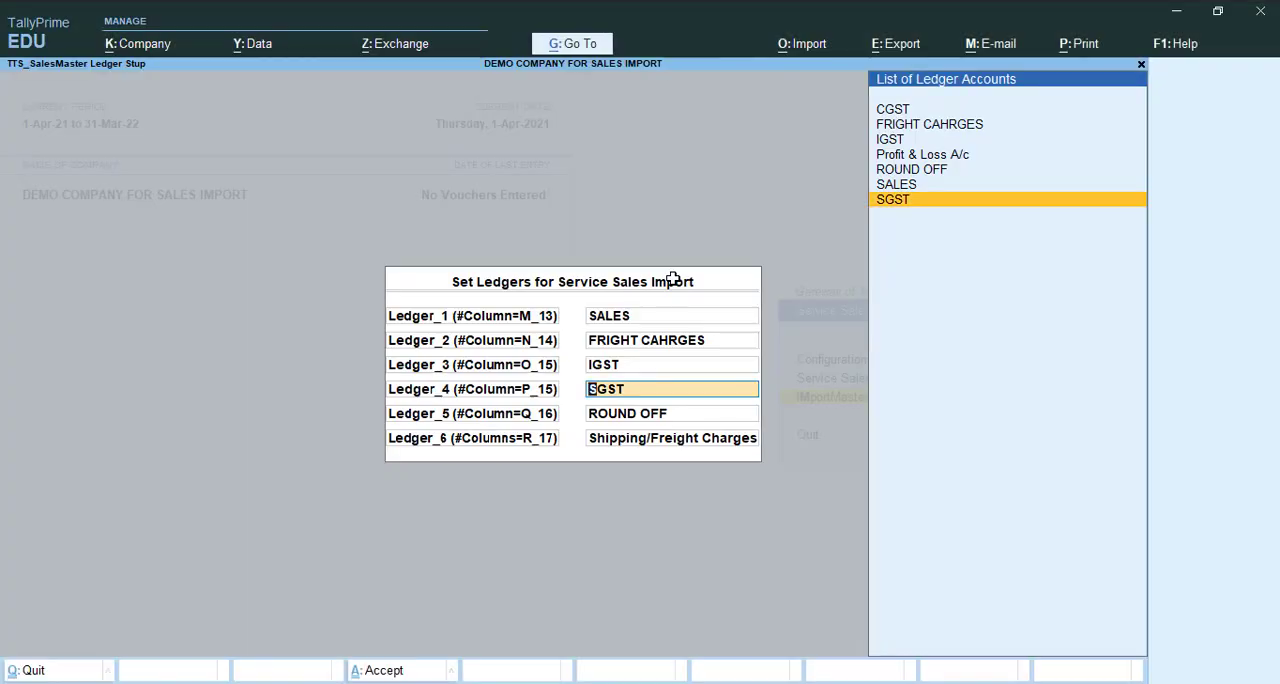
pyautogui.press('Up')
pyautogui.press('Up')
pyautogui.press('Up')
pyautogui.press('Up')
pyautogui.press('Up')
pyautogui.press('Up')
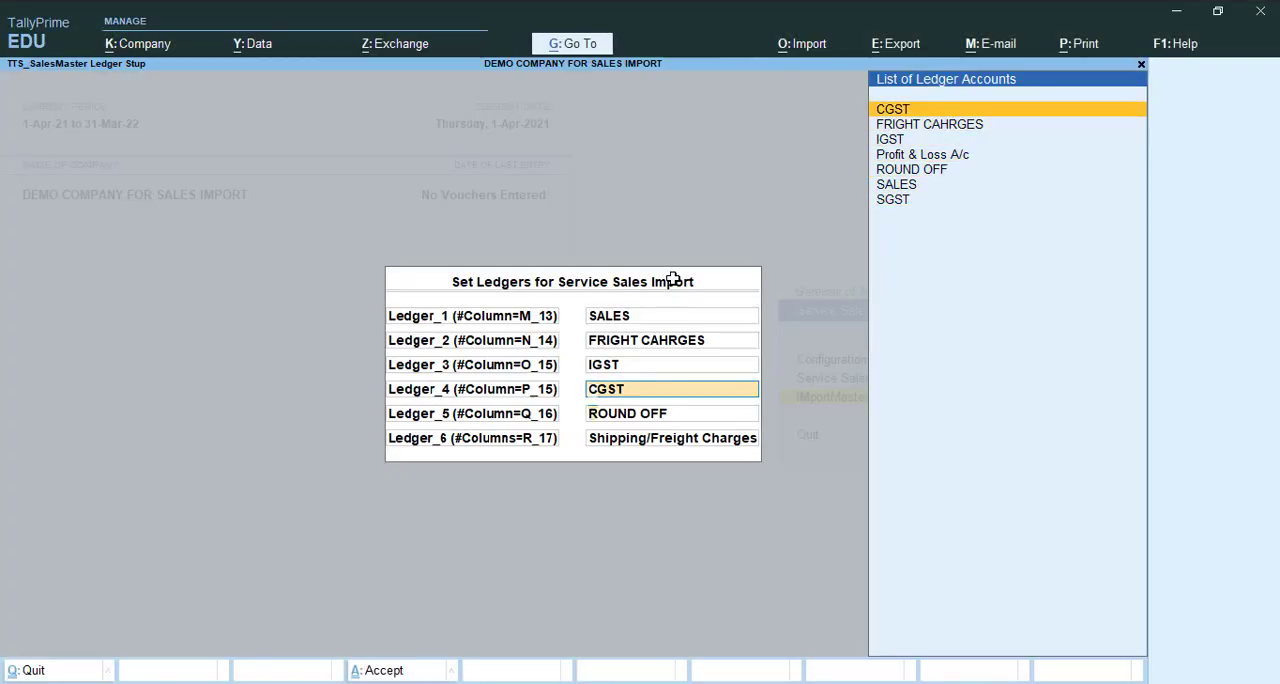
pyautogui.press('Return')
# - Check the Ledger_5 heading in the Excel sheet and assign the SGST ledger to Ledger_5 in TallyPrime
pyautogui.hotkey('alt', 'Tab')
pyautogui.press('Right')
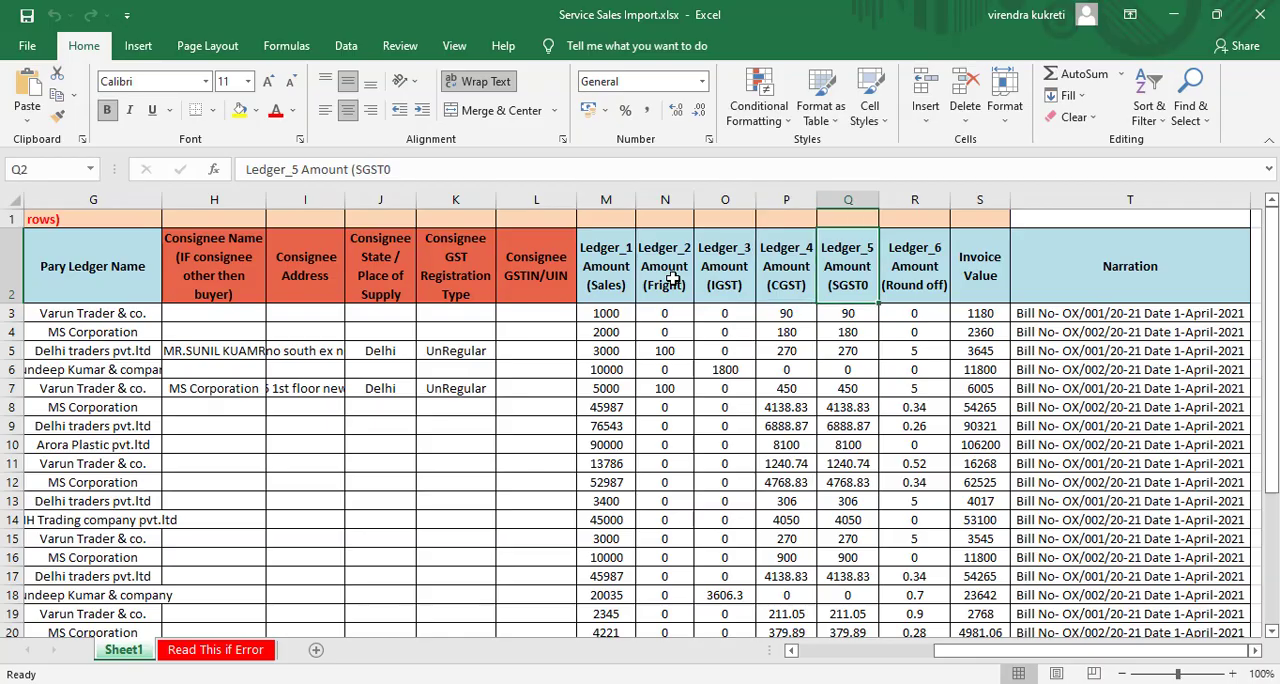
pyautogui.hotkey('alt', 'Tab')
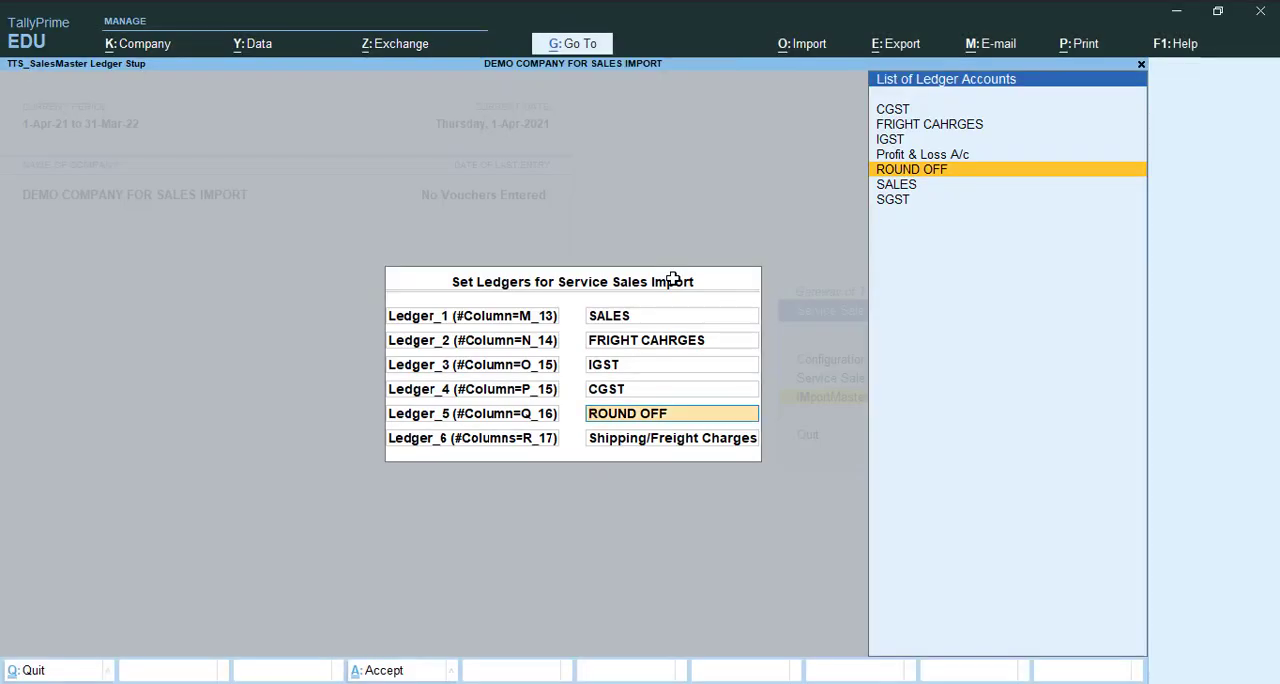
pyautogui.press('Down')
pyautogui.press('Down')
pyautogui.press('Return')
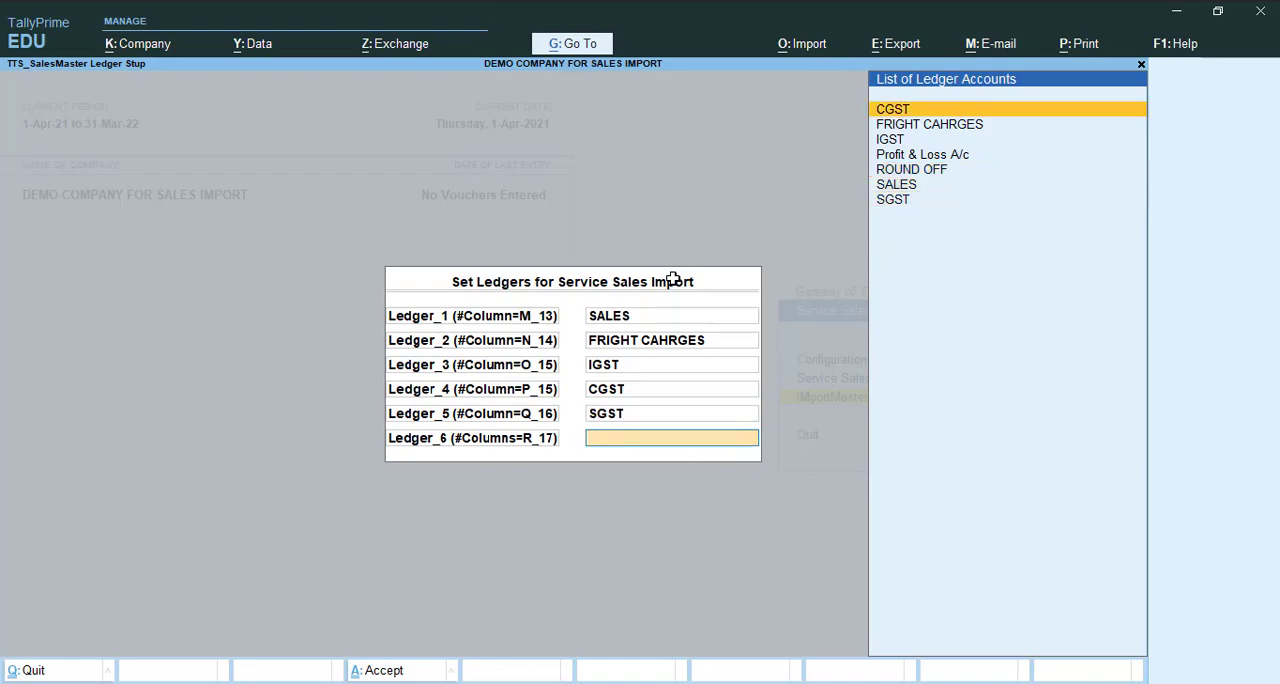
# - Check the Ledger_6 heading in the Excel sheet, assign the ROUND OFF ledger to Ledger_6 in TallyPrime, and accept the ledger setup
pyautogui.hotkey('alt', 'Tab')
pyautogui.press('Right')
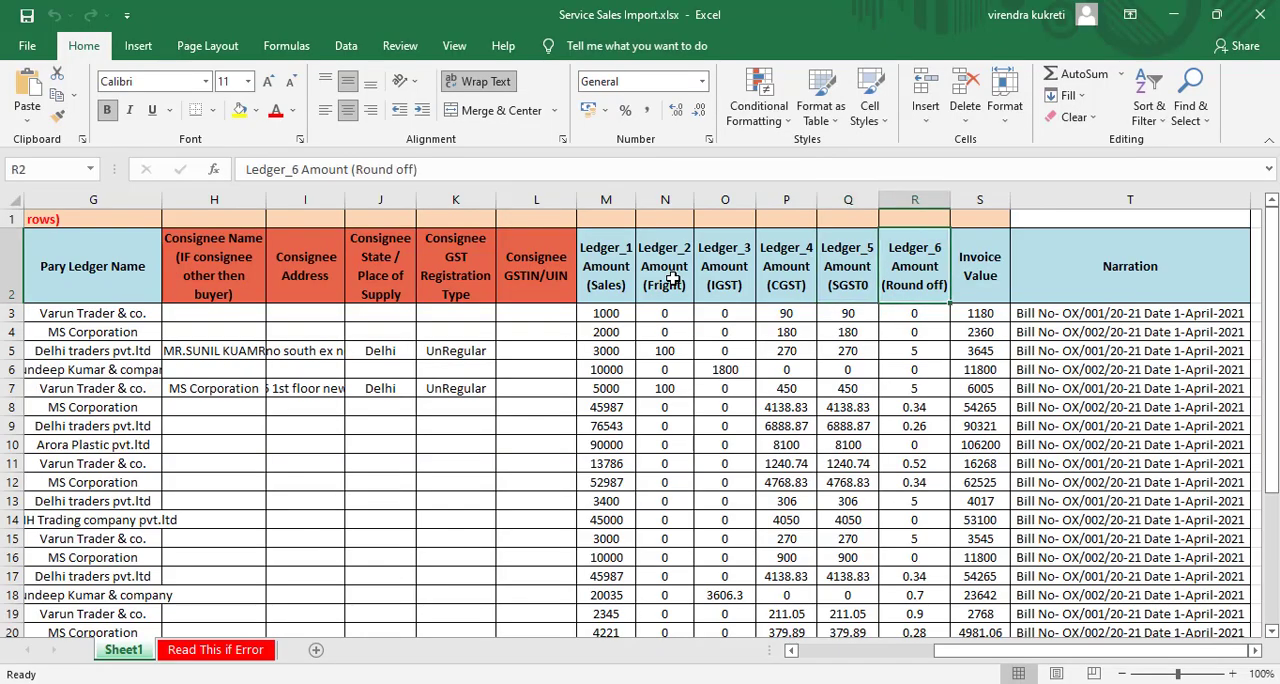
pyautogui.hotkey('alt', 'Tab')
pyautogui.press('Down')
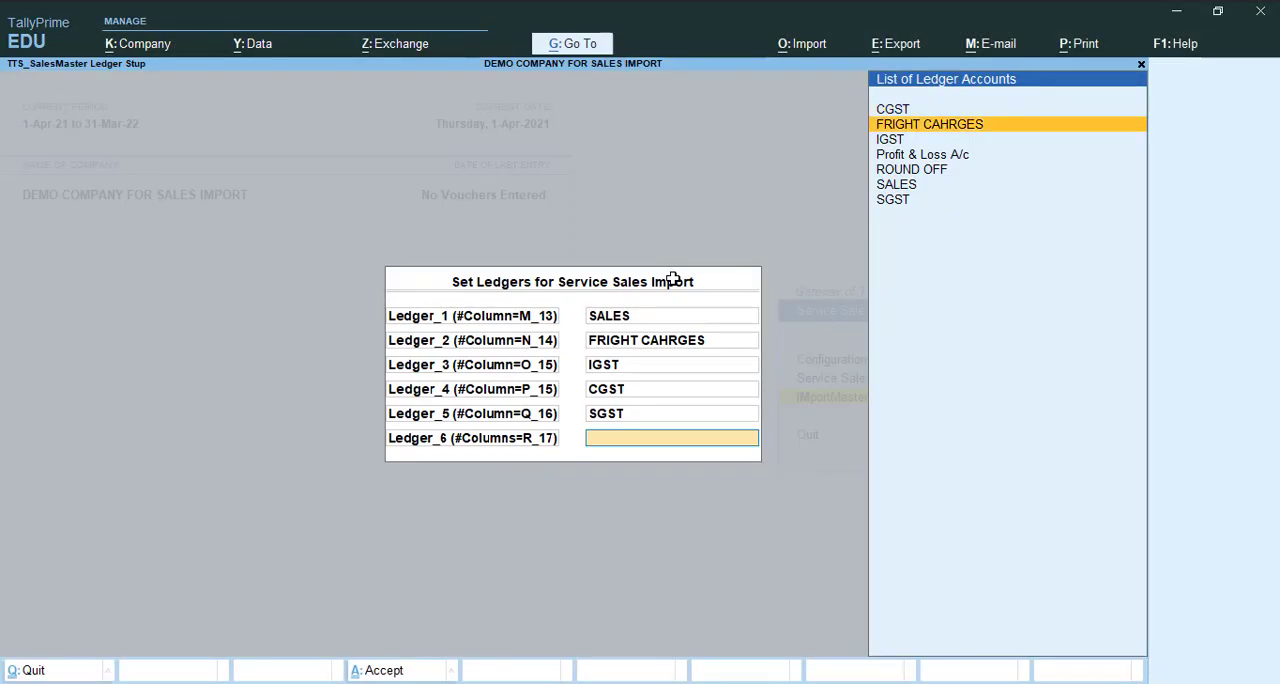
pyautogui.press('Down')
pyautogui.press('Down')
pyautogui.press('Down')
pyautogui.press('Return')
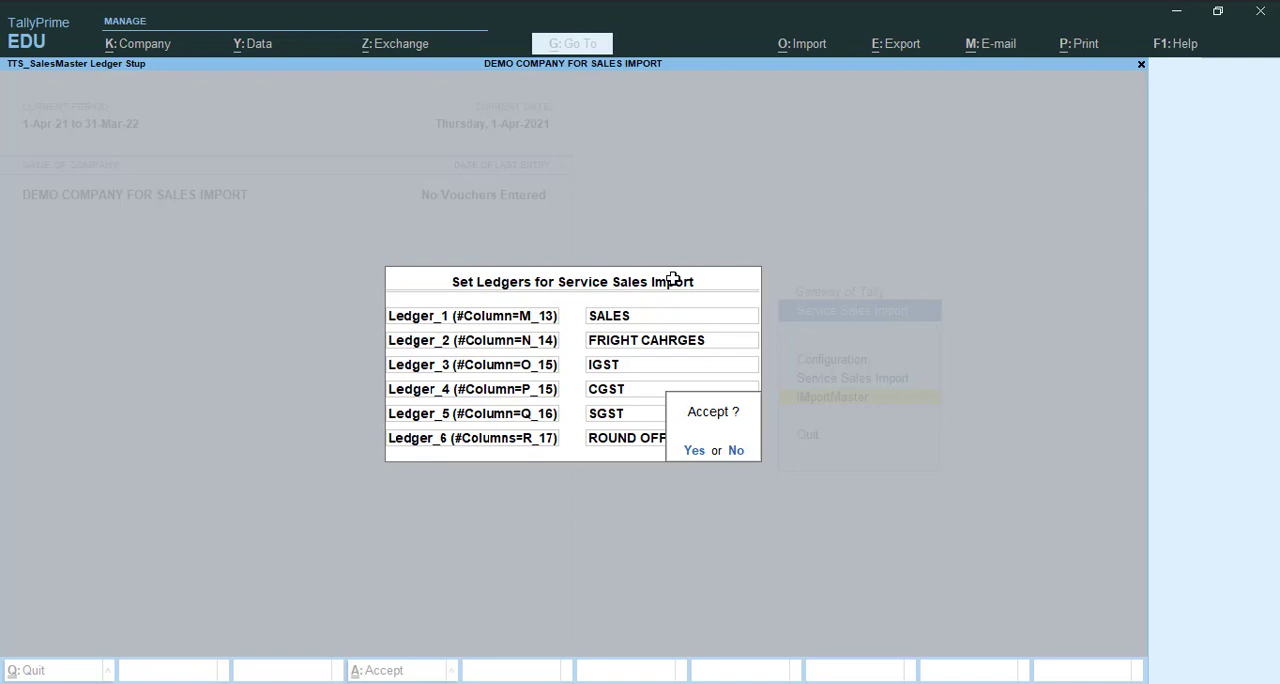
pyautogui.press('Return')
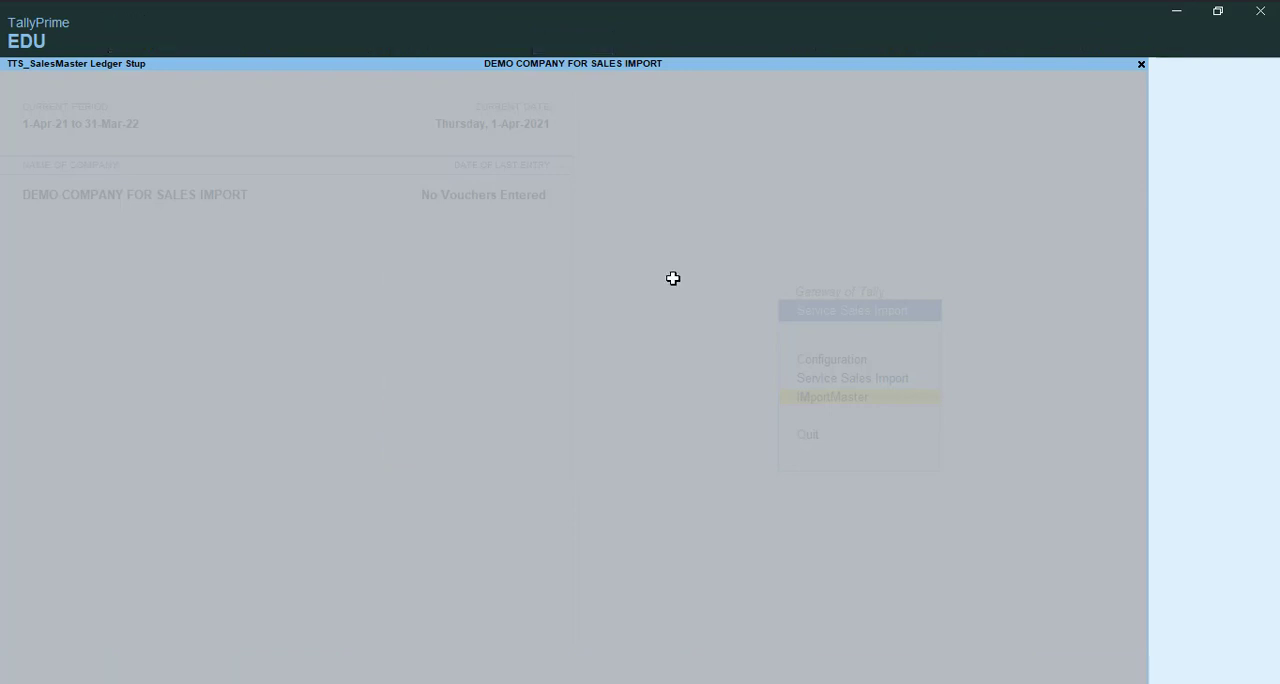
# - Reopen the ImportMaster ledger setup to review the ledger assignments, and leave it without saving
pyautogui.press('Return')
pyautogui.press('BackSpace')
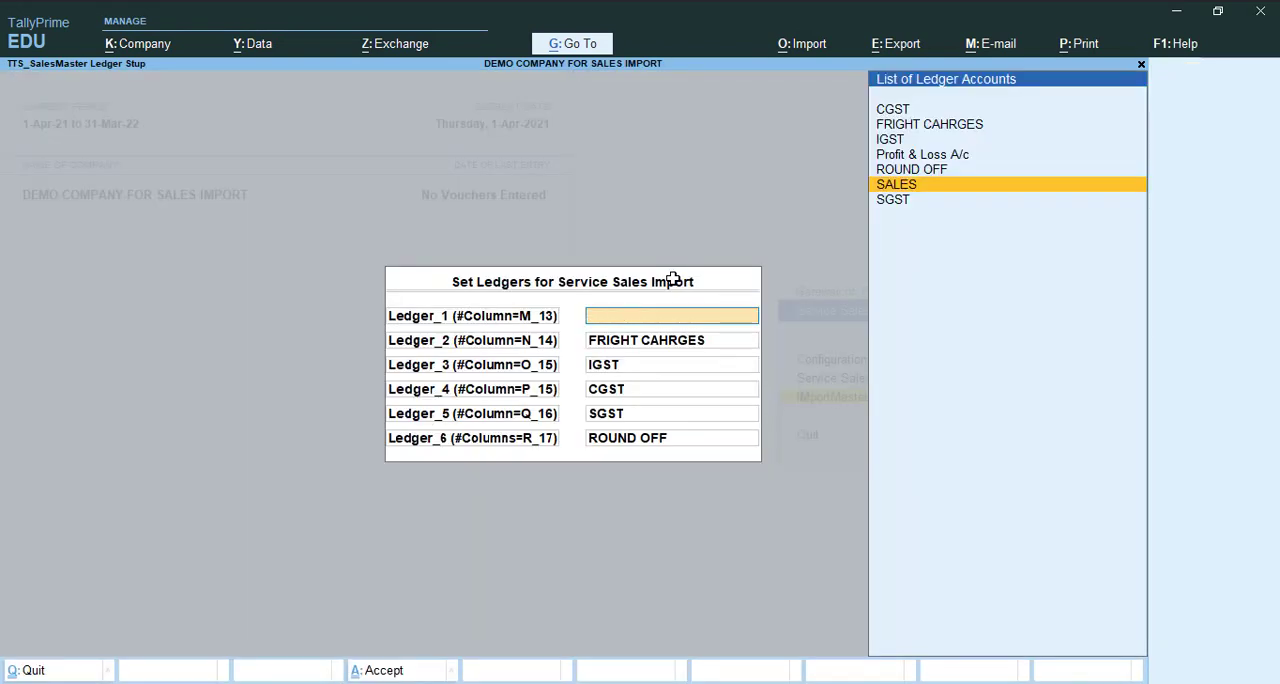
pyautogui.press('Escape')
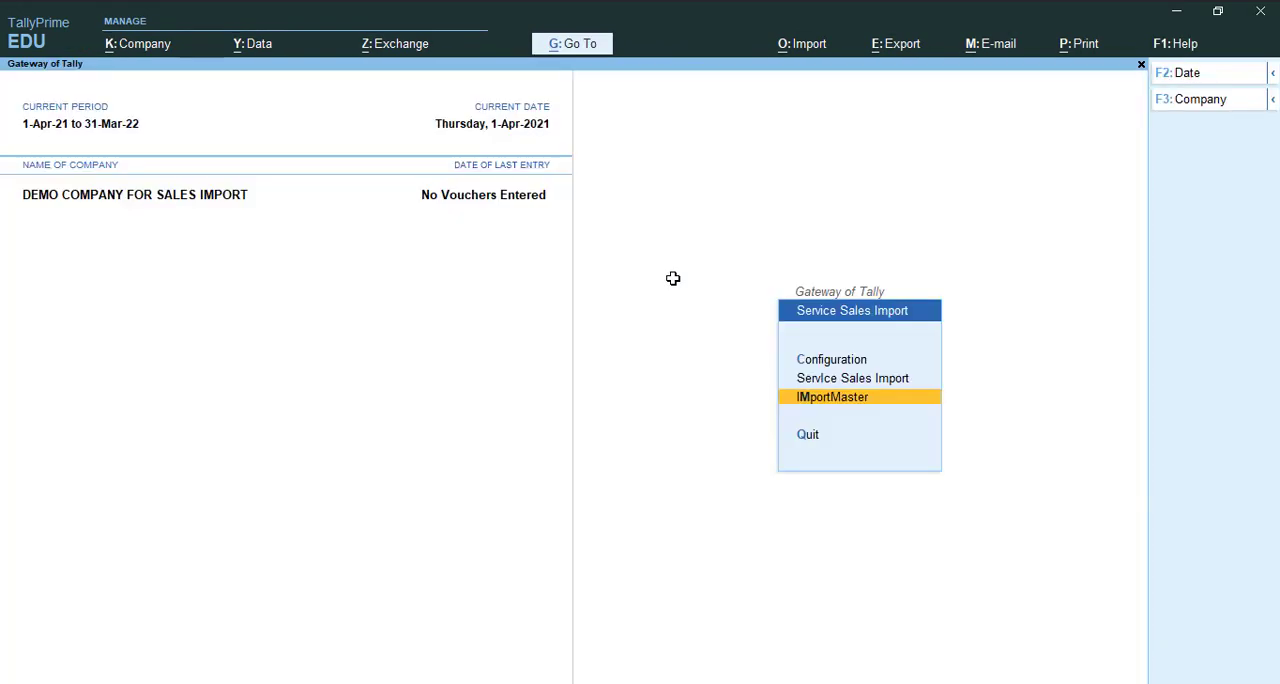
# - Examine the party ledger names and invoice rows in the Service Sales Import.xlsx sheet, and return to the Gateway of Tally
pyautogui.press('Up')
pyautogui.hotkey('alt', 'Tab')
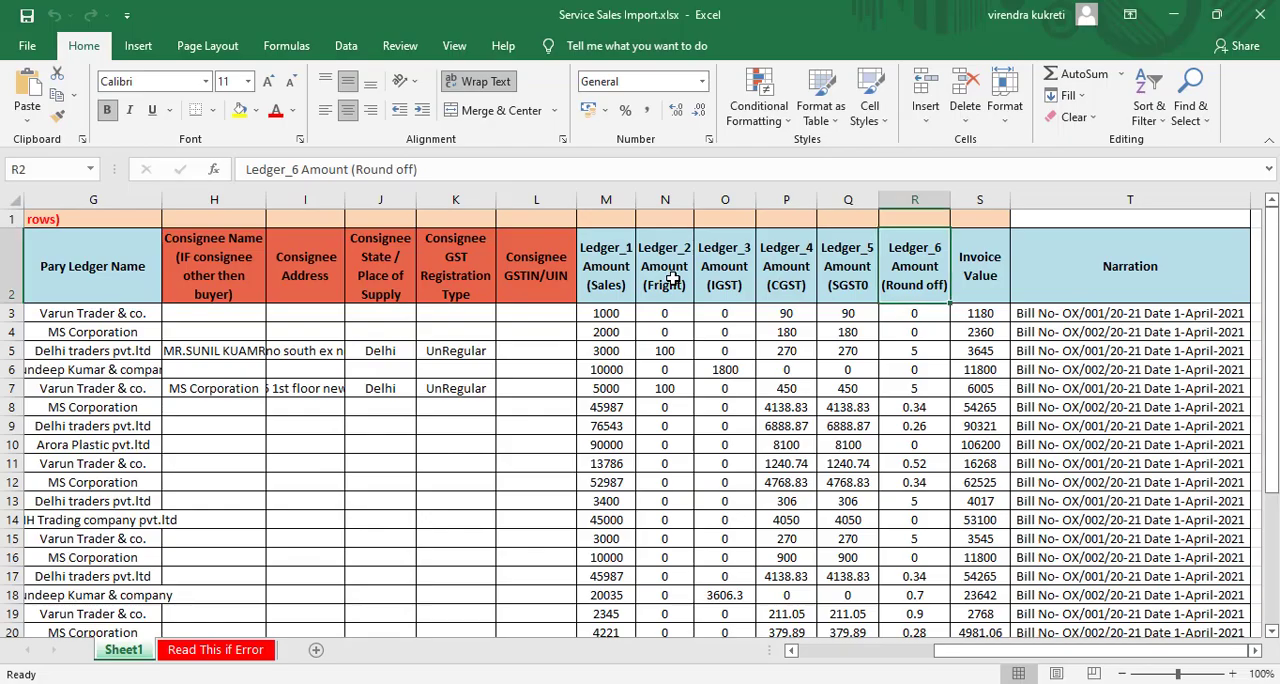
pyautogui.press('Down')
pyautogui.press('Left')
pyautogui.press('Left')
pyautogui.press('Left')
pyautogui.press('Left')
pyautogui.press('Left')
pyautogui.press('Left')
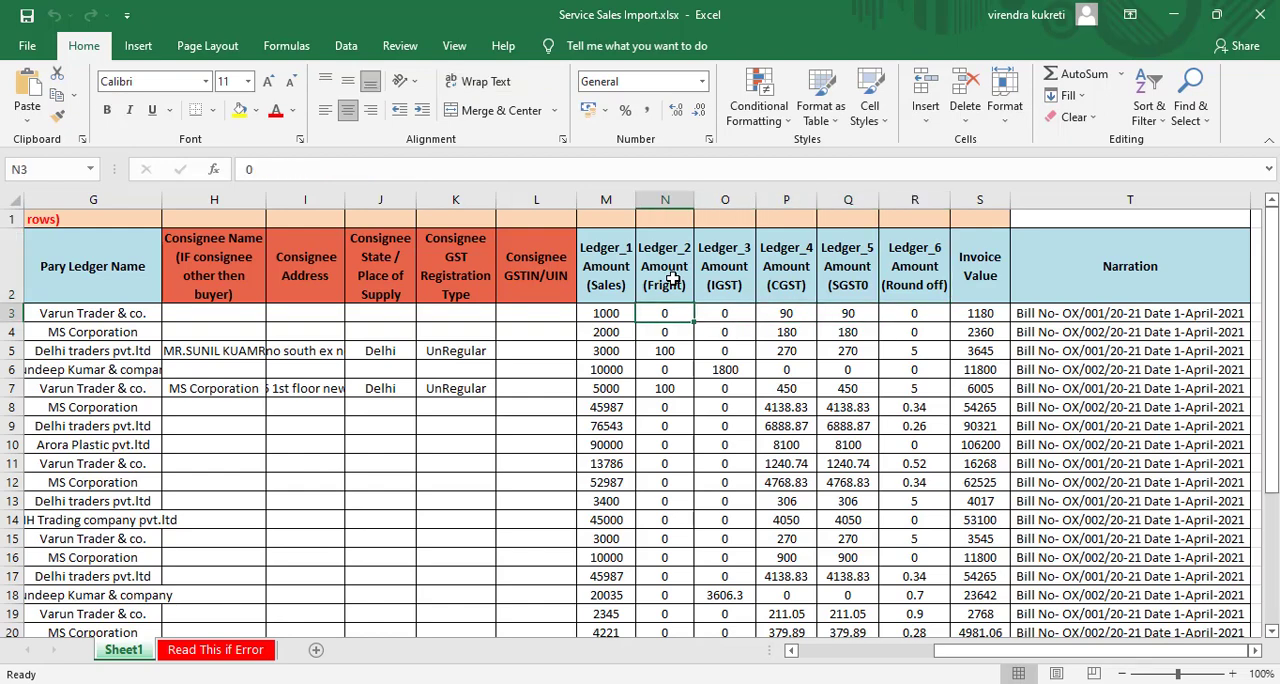
pyautogui.press('Left')
pyautogui.press('Left')
pyautogui.press('Left')
pyautogui.press('Left')
pyautogui.press('Left')
pyautogui.press('Left')
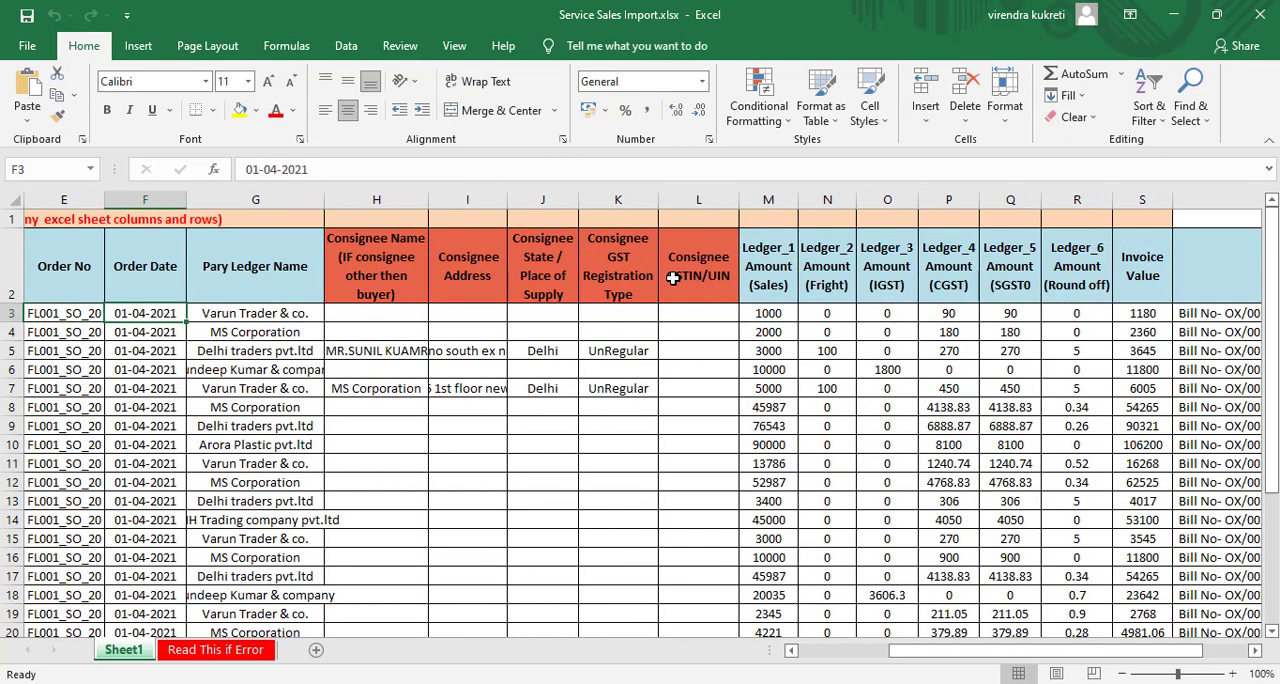
pyautogui.press('Right')
pyautogui.press('Down')
pyautogui.press('Down')
pyautogui.press('Up')
pyautogui.press('Up')
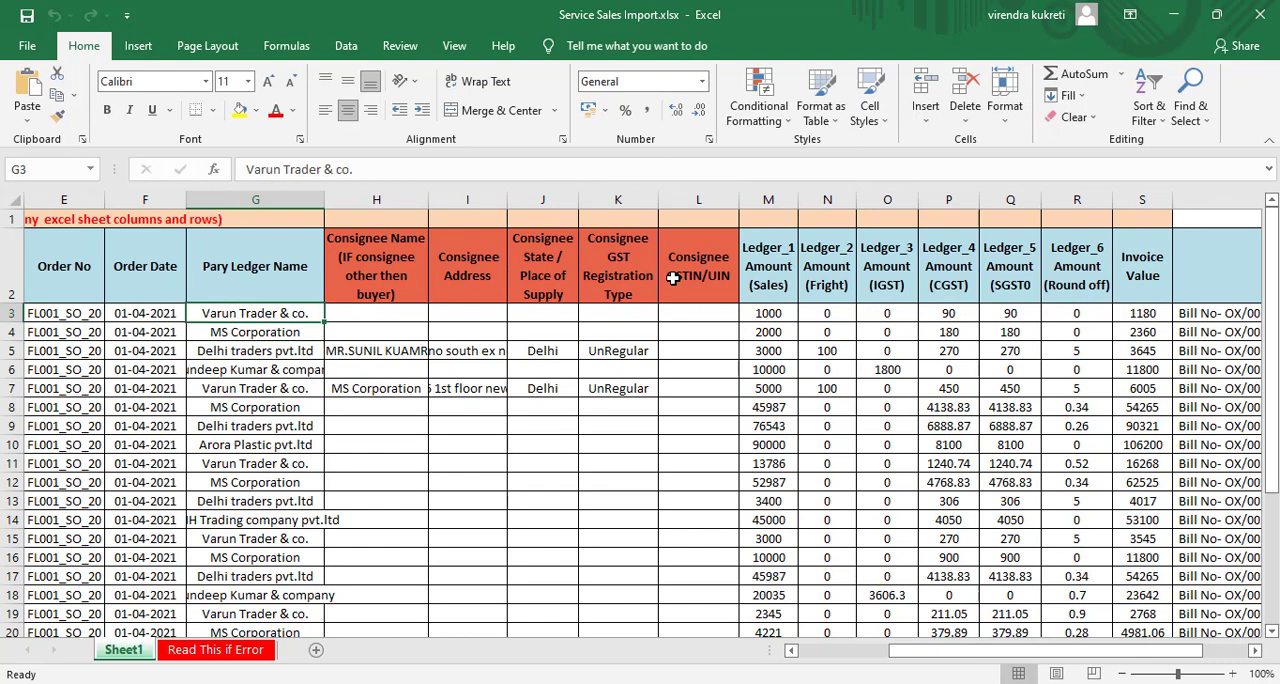
pyautogui.press('Down')
pyautogui.press('Down')
pyautogui.press('Down')
pyautogui.press('Down')
pyautogui.press('Left')
pyautogui.press('Left')
pyautogui.press('Left')
pyautogui.press('Left')
pyautogui.press('Left')
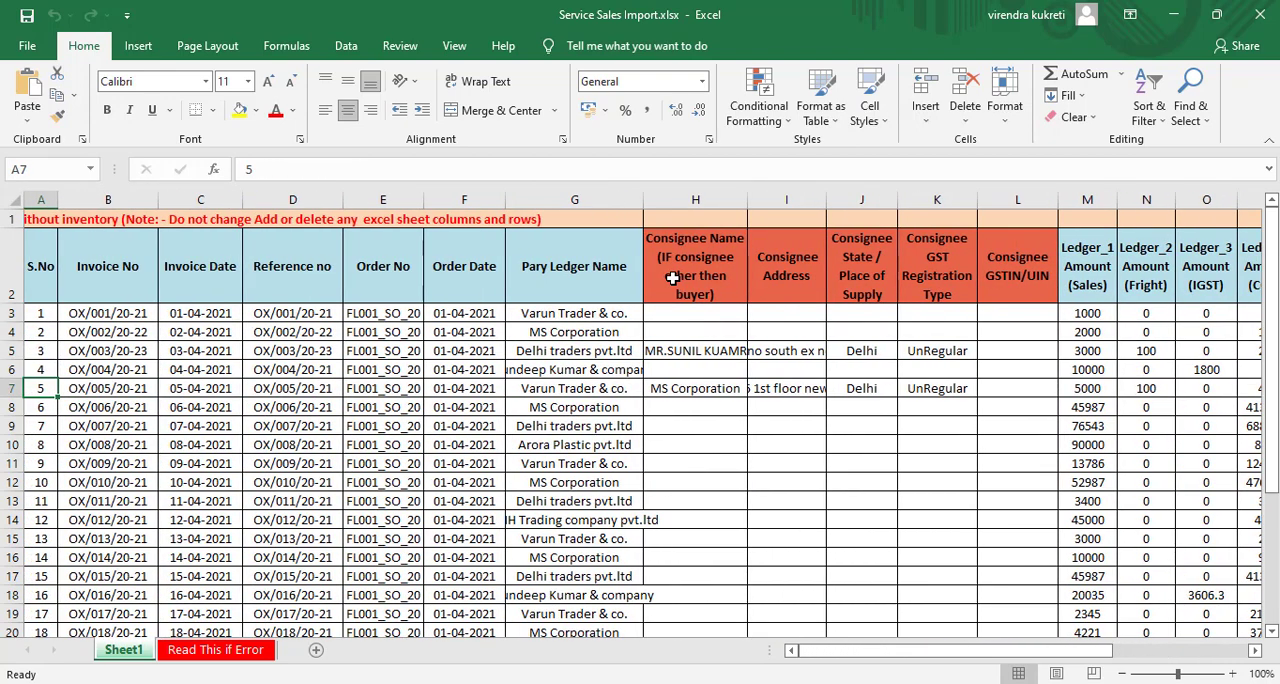
pyautogui.press('Up')
pyautogui.press('Up')
pyautogui.press('Up')
pyautogui.press('Up')
pyautogui.hotkey('alt', 'Tab')
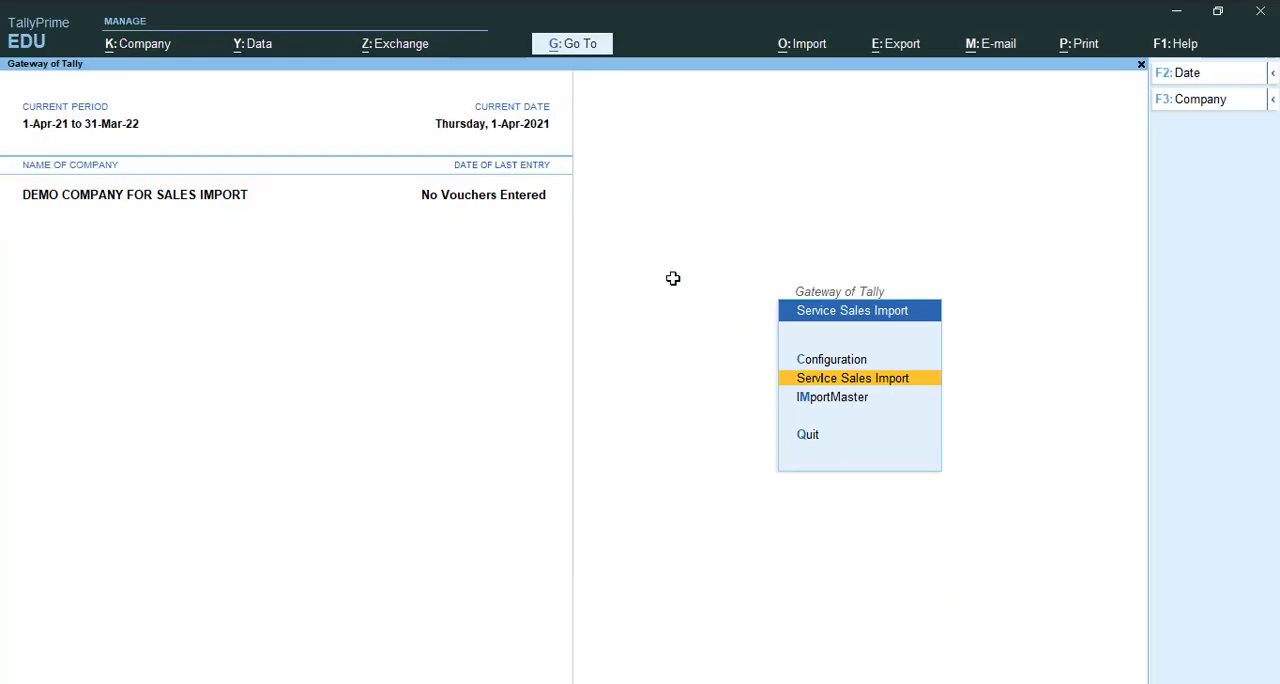
pyautogui.press('Escape')
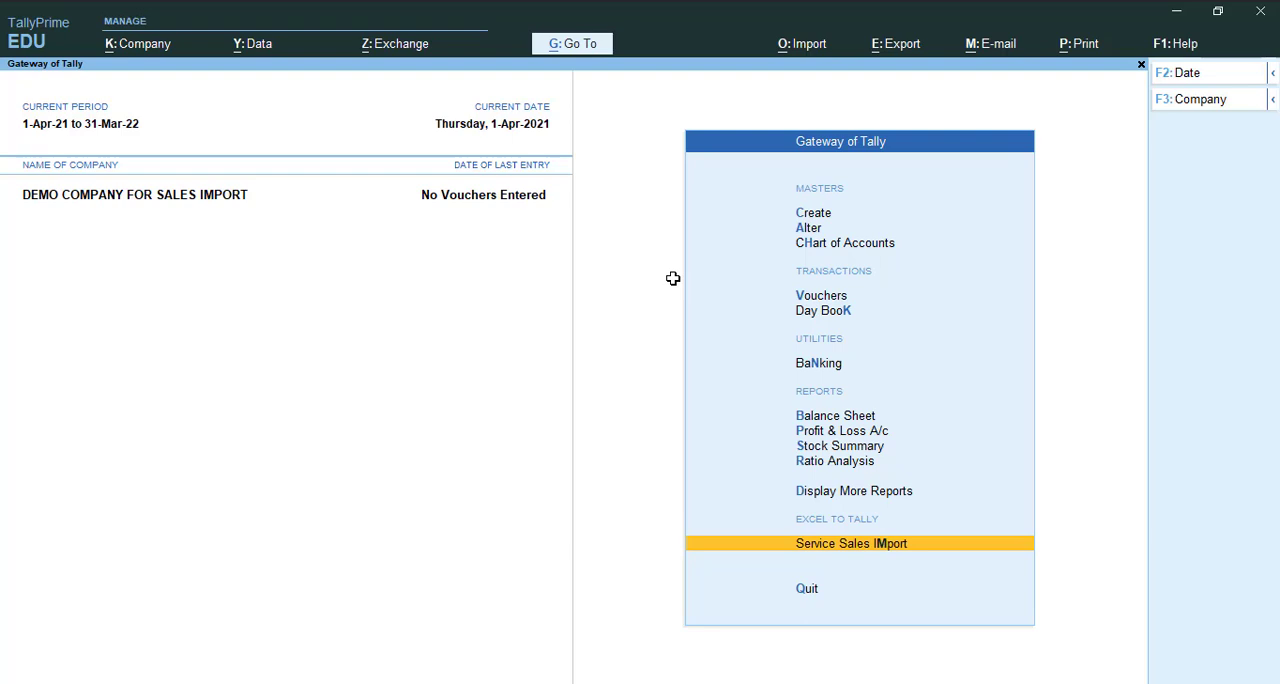
# - Open the Sales voucher type for alteration from the company's accounting masters
pyautogui.press('Down')
pyautogui.press('Down')
pyautogui.press('Down')
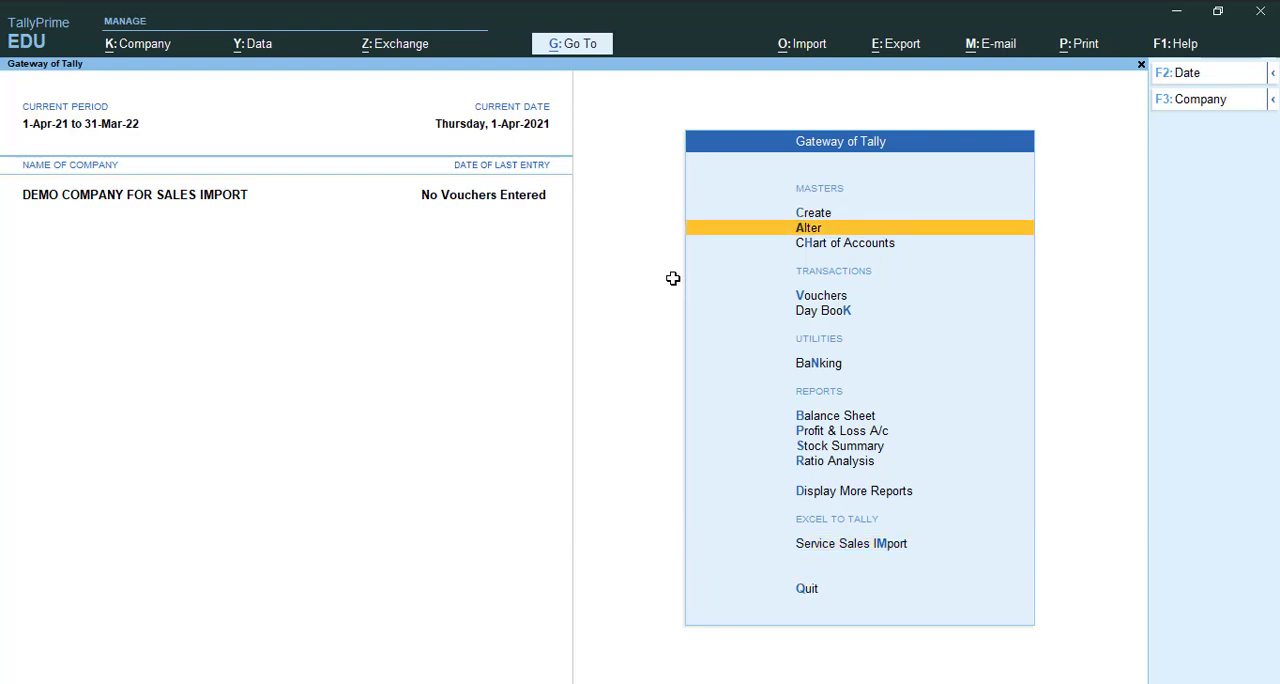
pyautogui.press('Up')
pyautogui.press('Down')
pyautogui.press('Return')
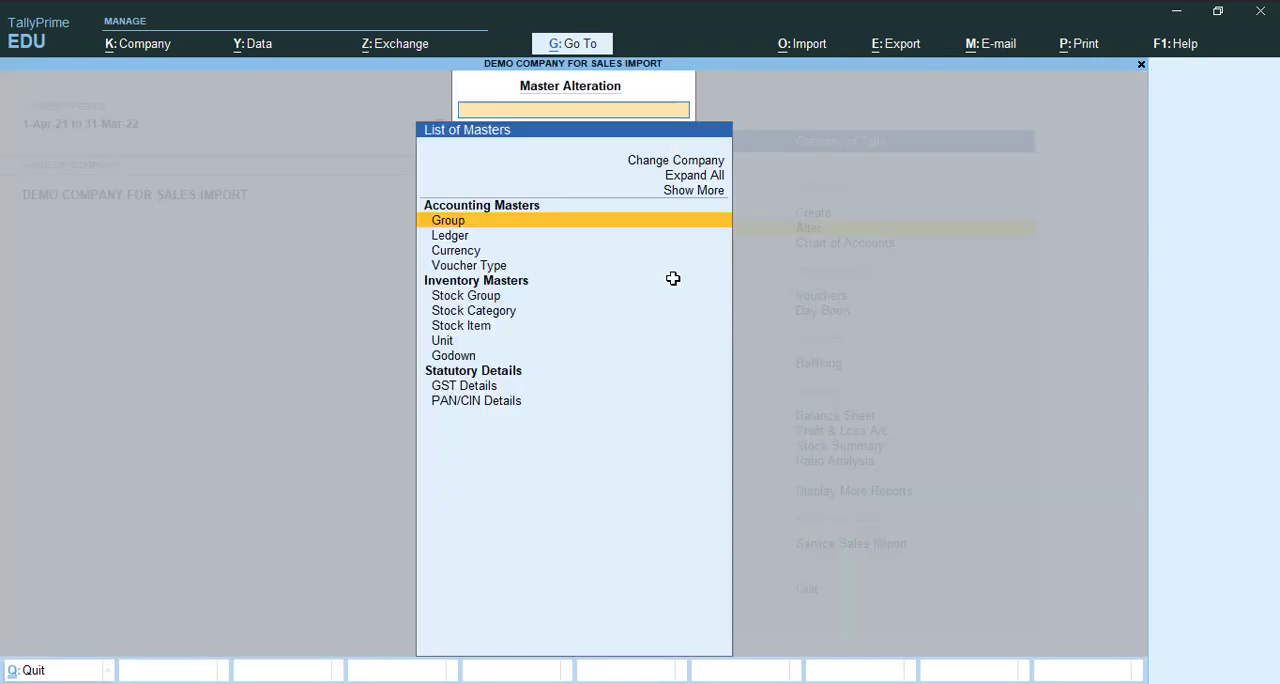
pyautogui.press('Down')
pyautogui.press('Down')
pyautogui.press('Down')
pyautogui.press('Return')
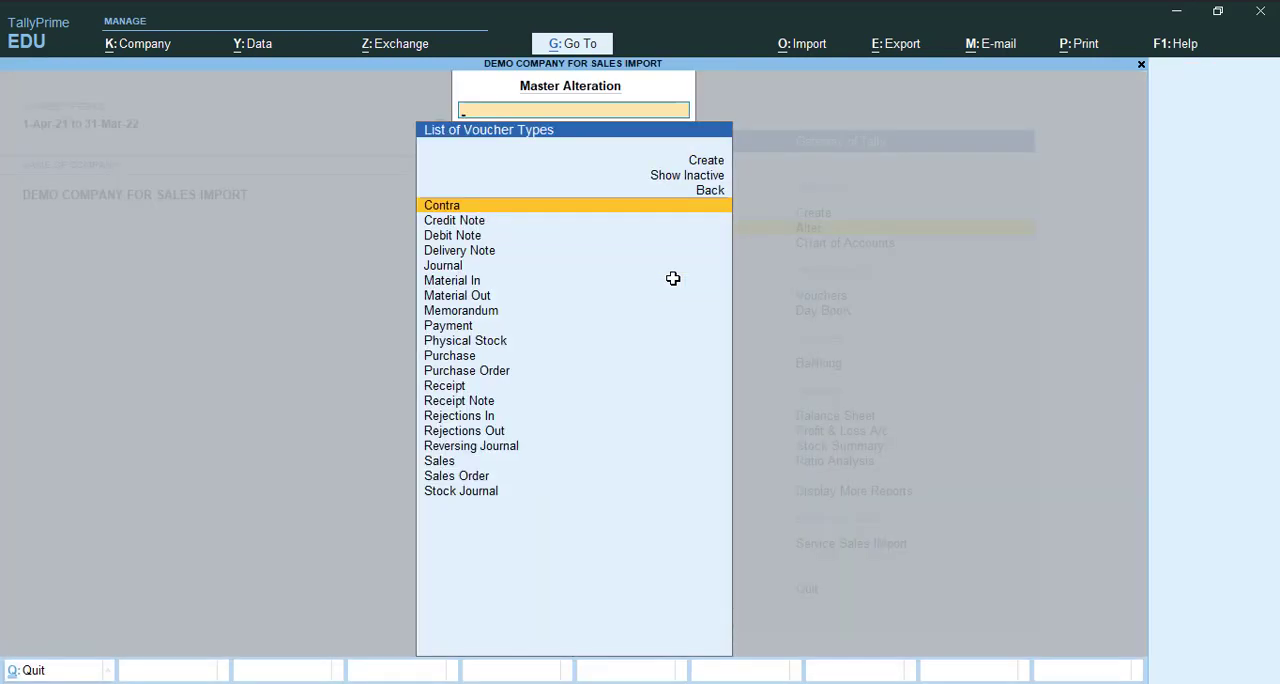
pyautogui.write('sa')
pyautogui.press('Return')
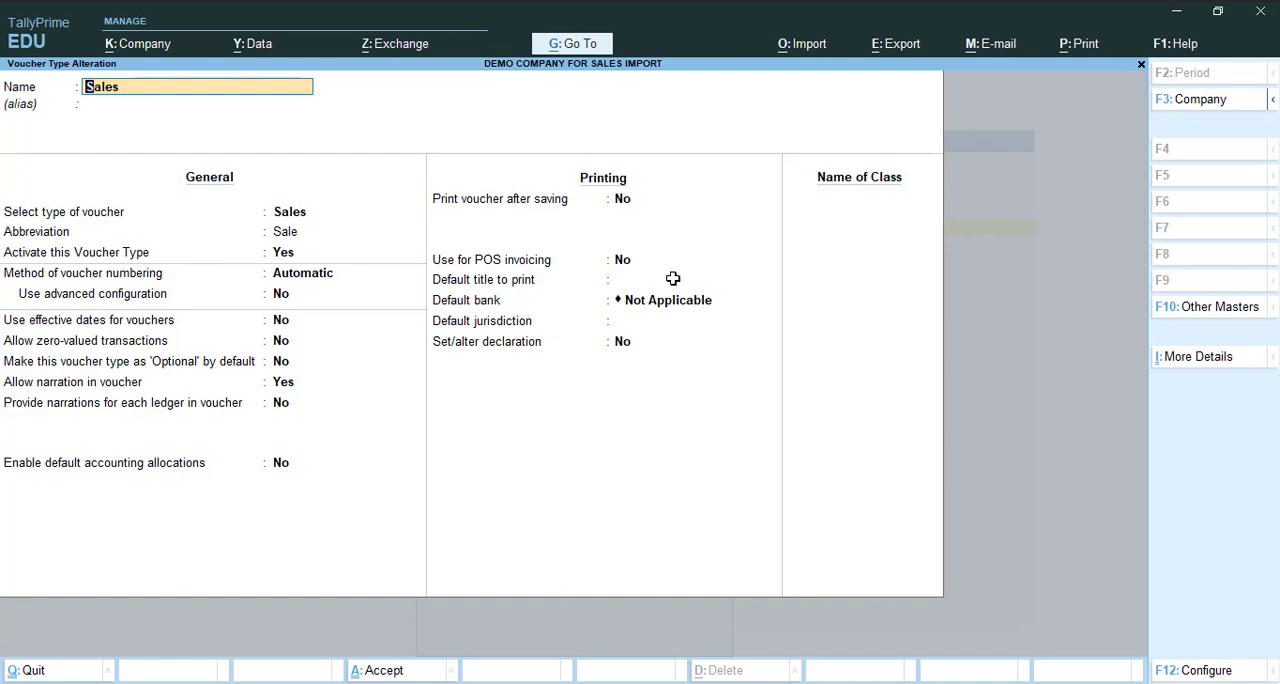
# - Set the Sales voucher type's numbering method to Manual with Prevent duplicates set to Yes, save it, and return to the Gateway of Tally
pyautogui.press('Return')
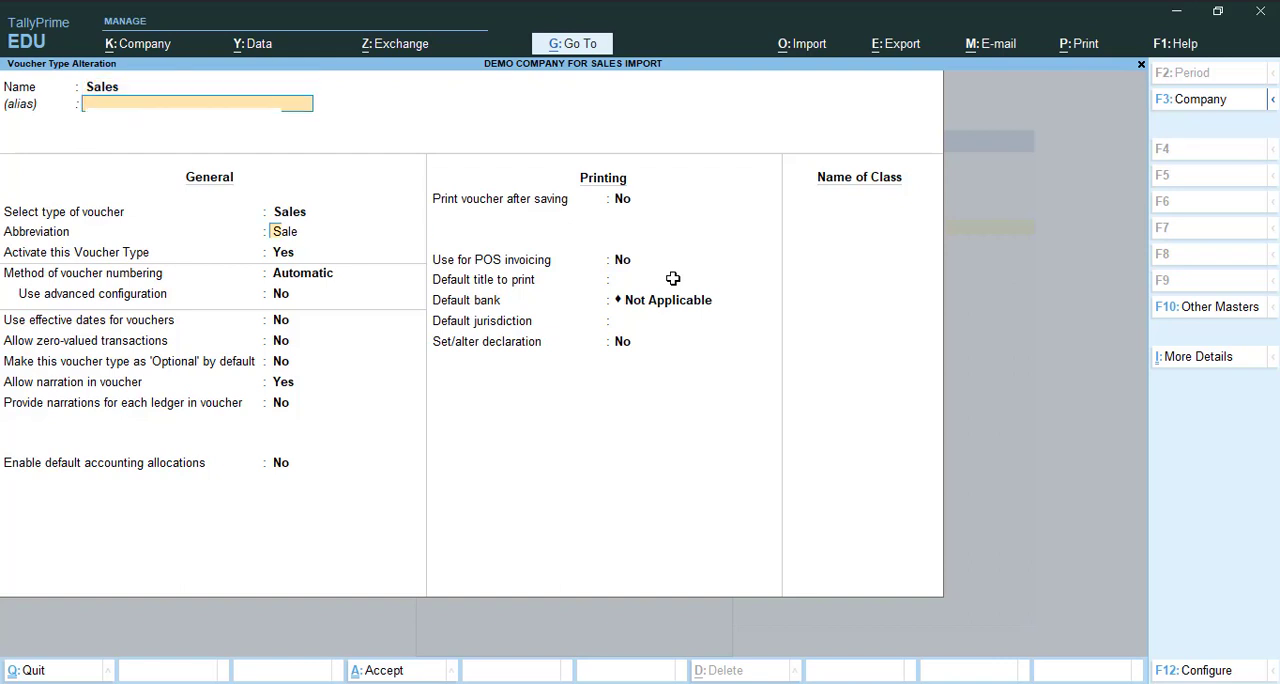
pyautogui.press('Return')
pyautogui.press('Return')
pyautogui.press('Return')
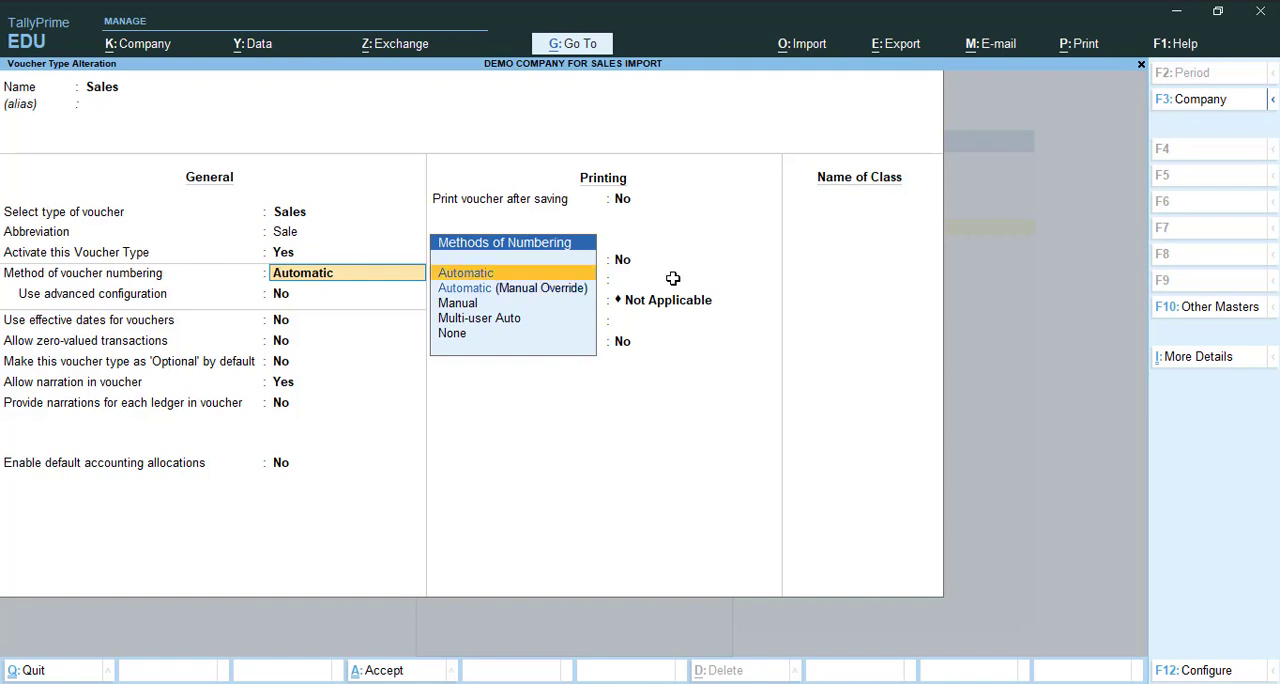
pyautogui.press('Down')
pyautogui.press('Down')
pyautogui.press('Return')
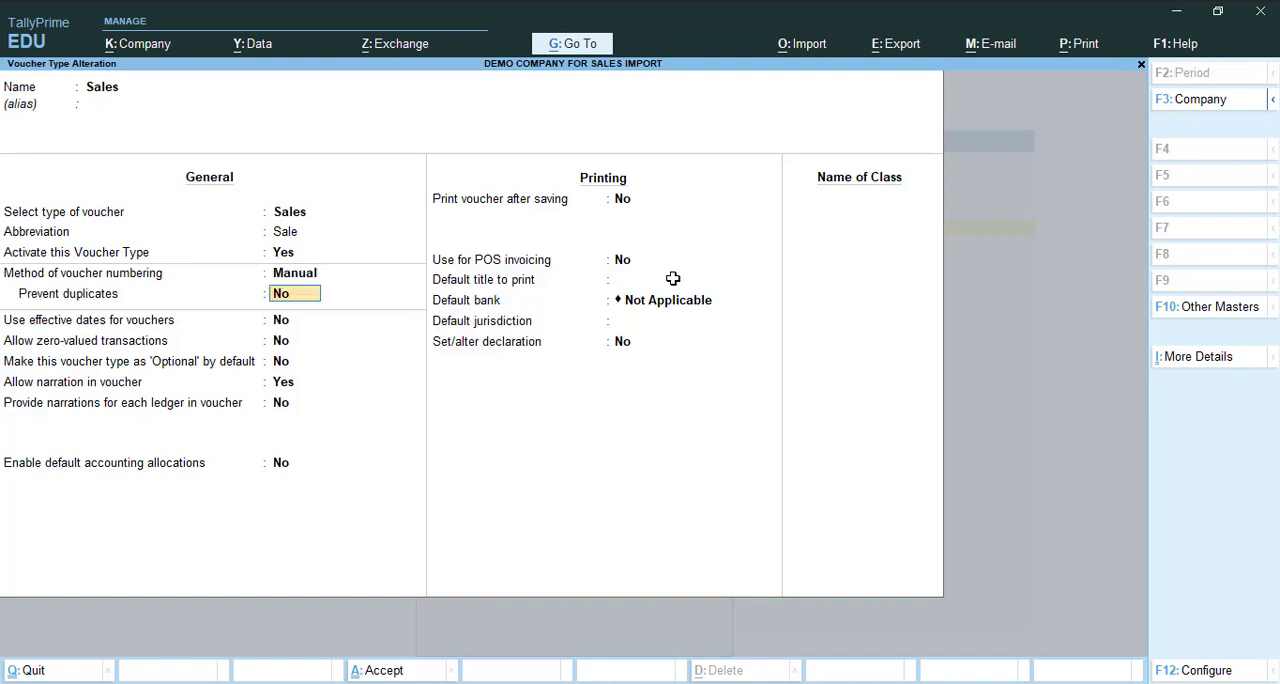
pyautogui.write('Y')
pyautogui.press('Return')
pyautogui.press('Return')
pyautogui.press('Return')
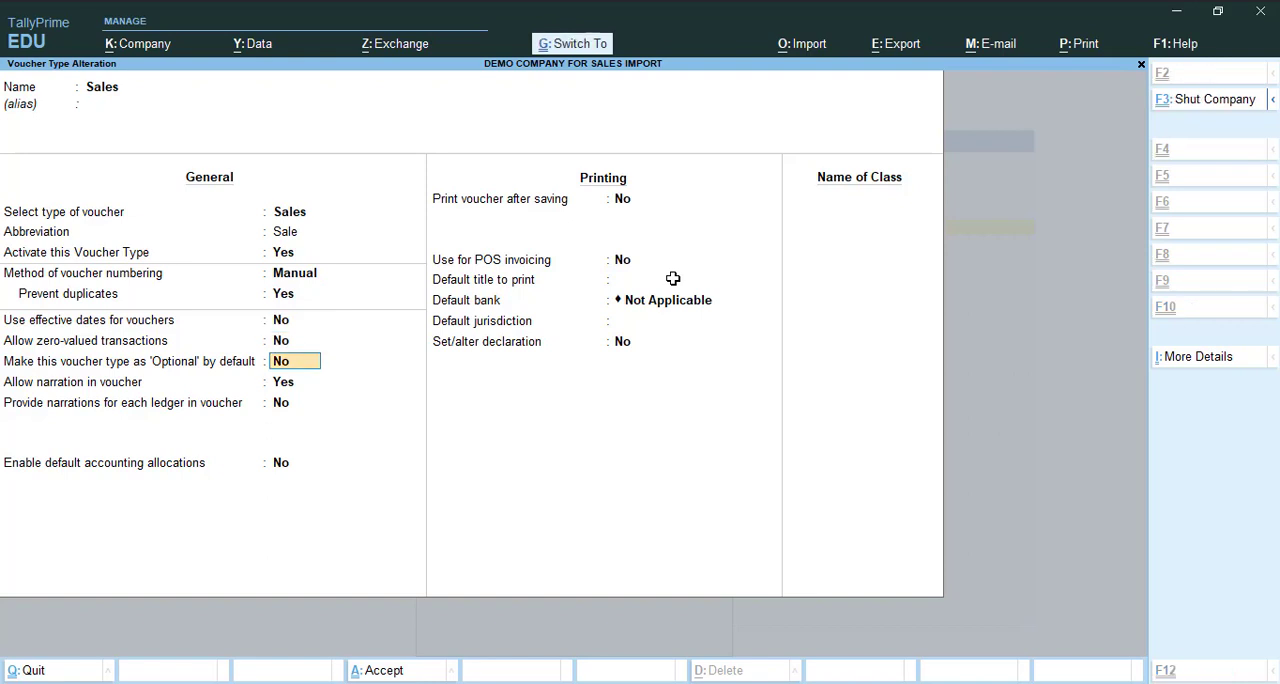
pyautogui.hotkey('ctrl', 'a')
pyautogui.press('Escape')
pyautogui.press('Up')
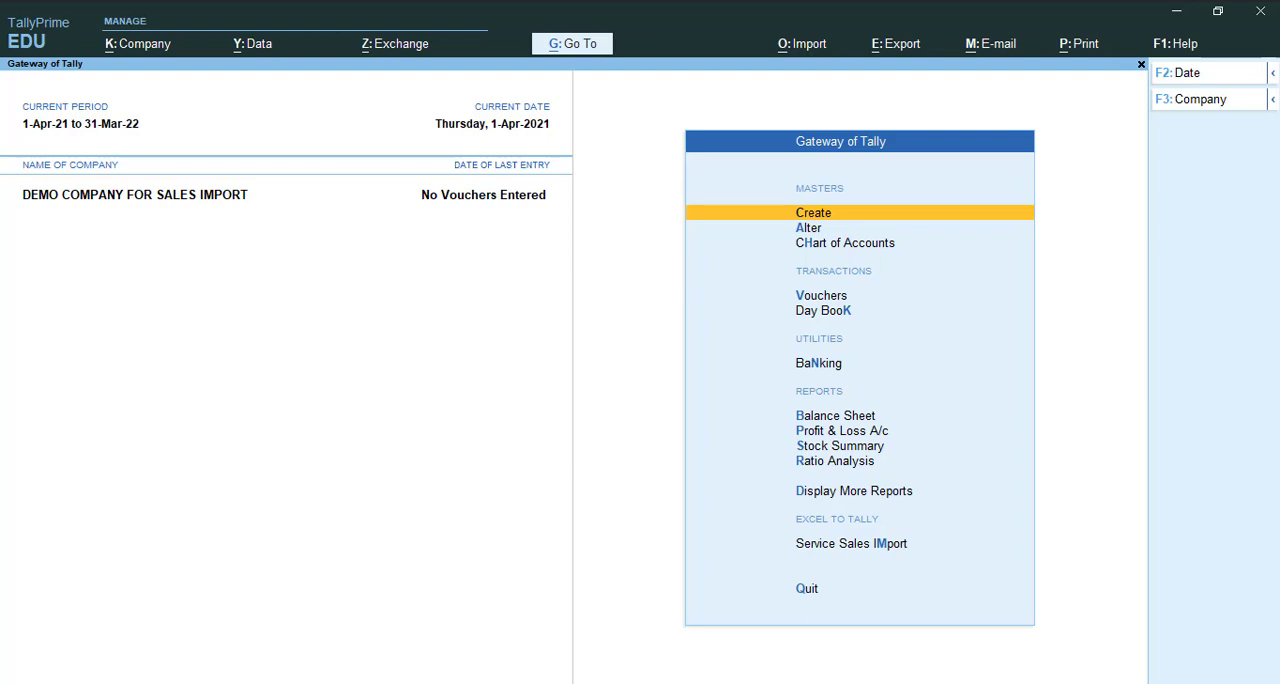
# - Switch to Excel, check the party ledger names in Service Sales Import.xlsx, and close the workbook with its changes saved
pyautogui.hotkey('alt', 'Tab')
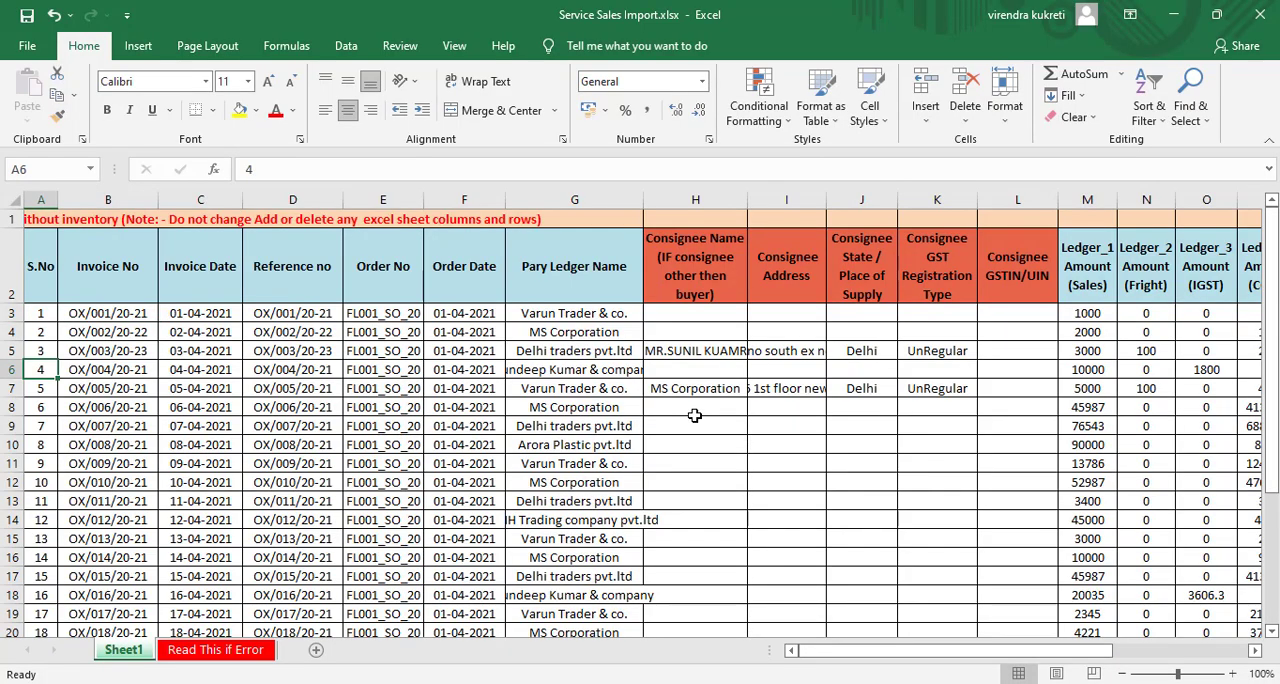
pyautogui.press('Right')
pyautogui.press('Right')
pyautogui.press('Right')
pyautogui.press('Right')
pyautogui.press('Right')
pyautogui.press('Right')
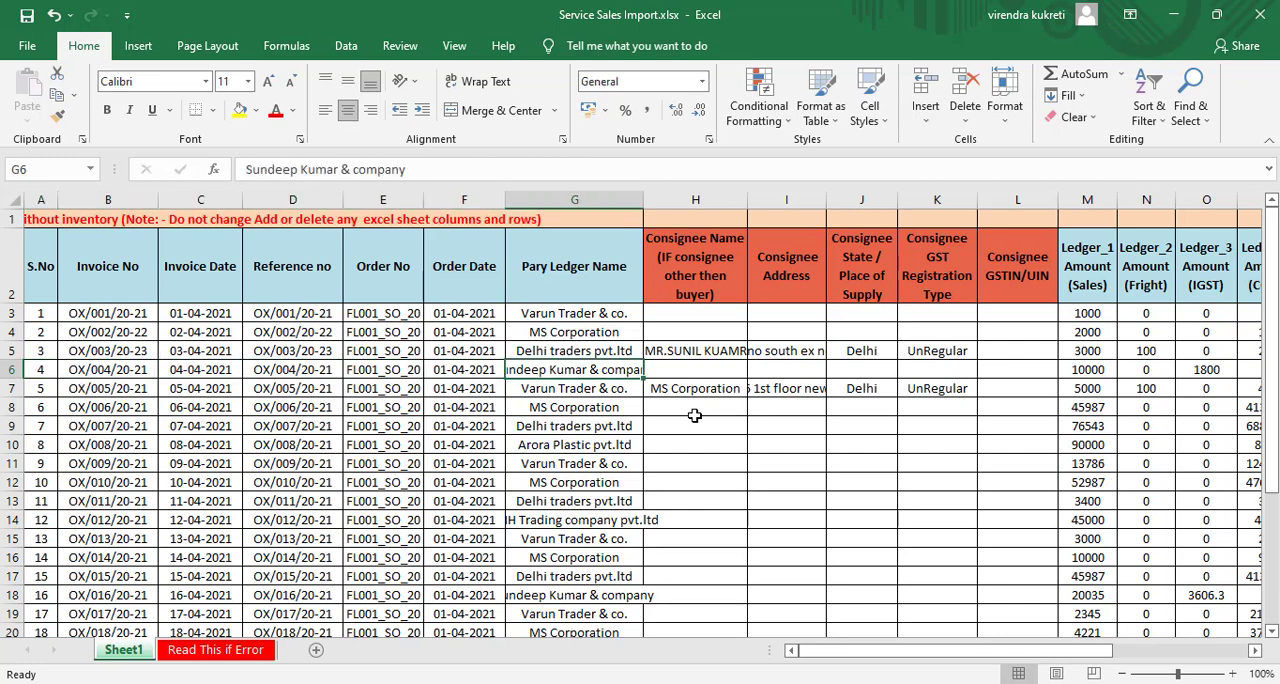
pyautogui.press('Up')
pyautogui.press('Up')
pyautogui.press('Up')
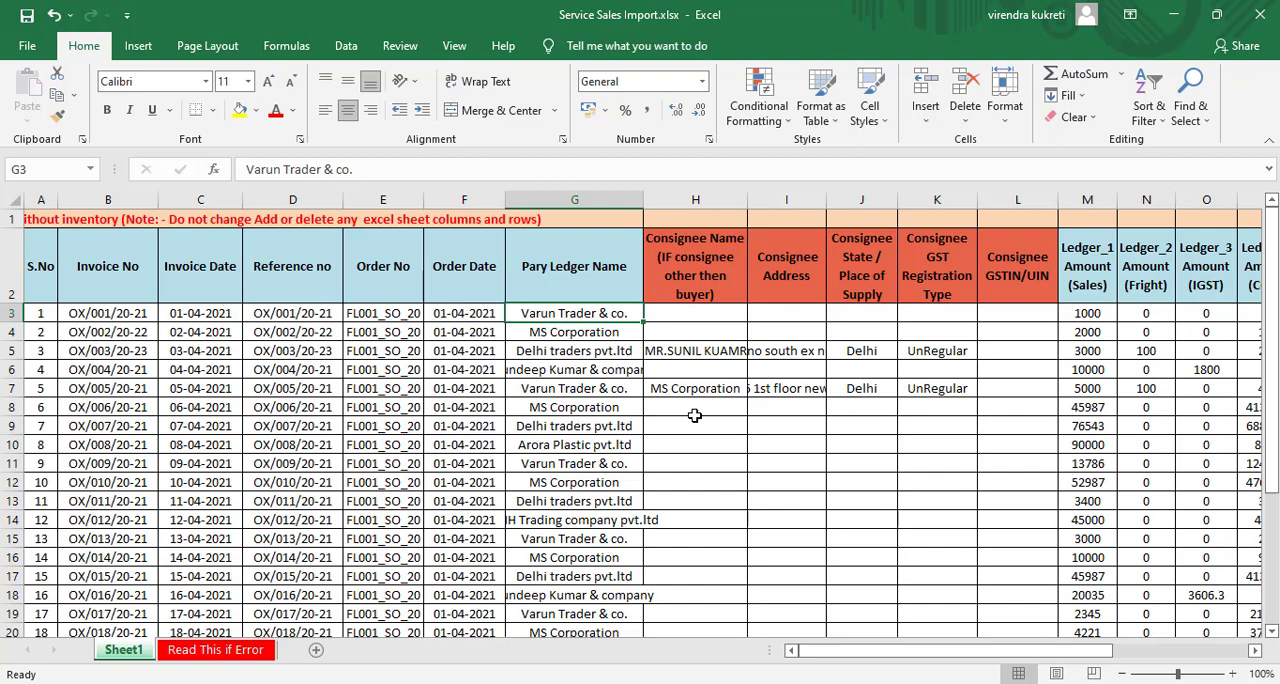
pyautogui.click(1264, 14)
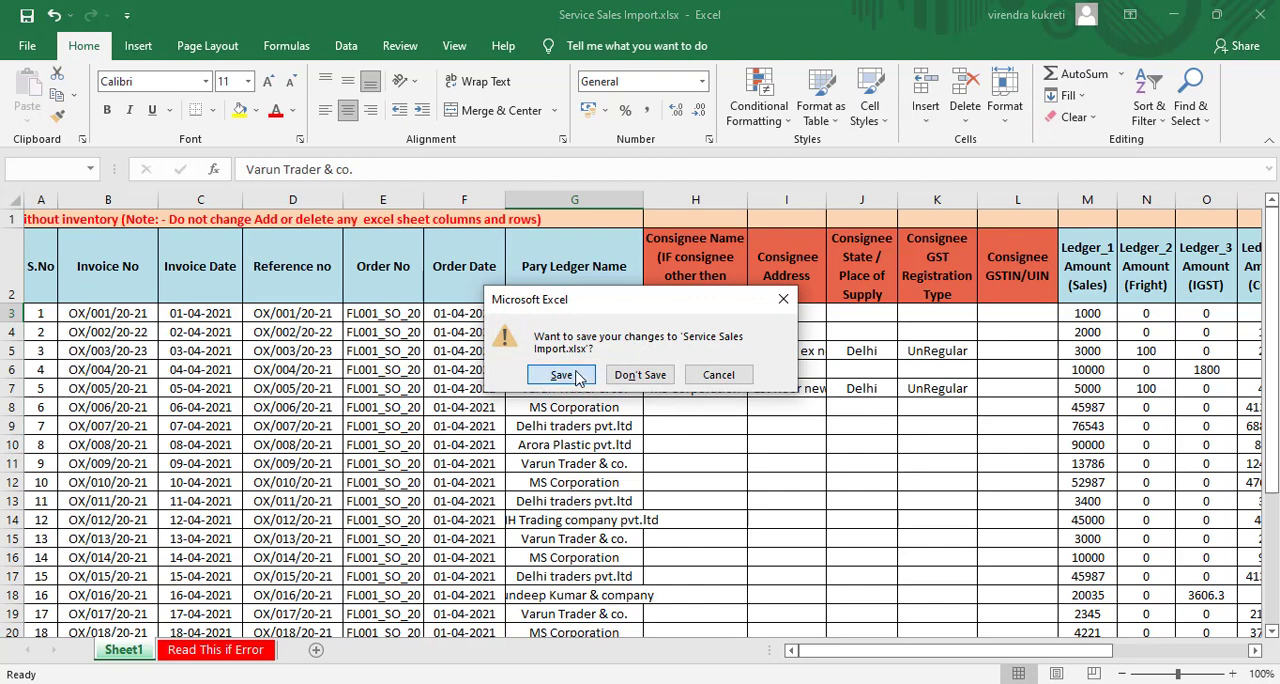
pyautogui.click(577, 375)
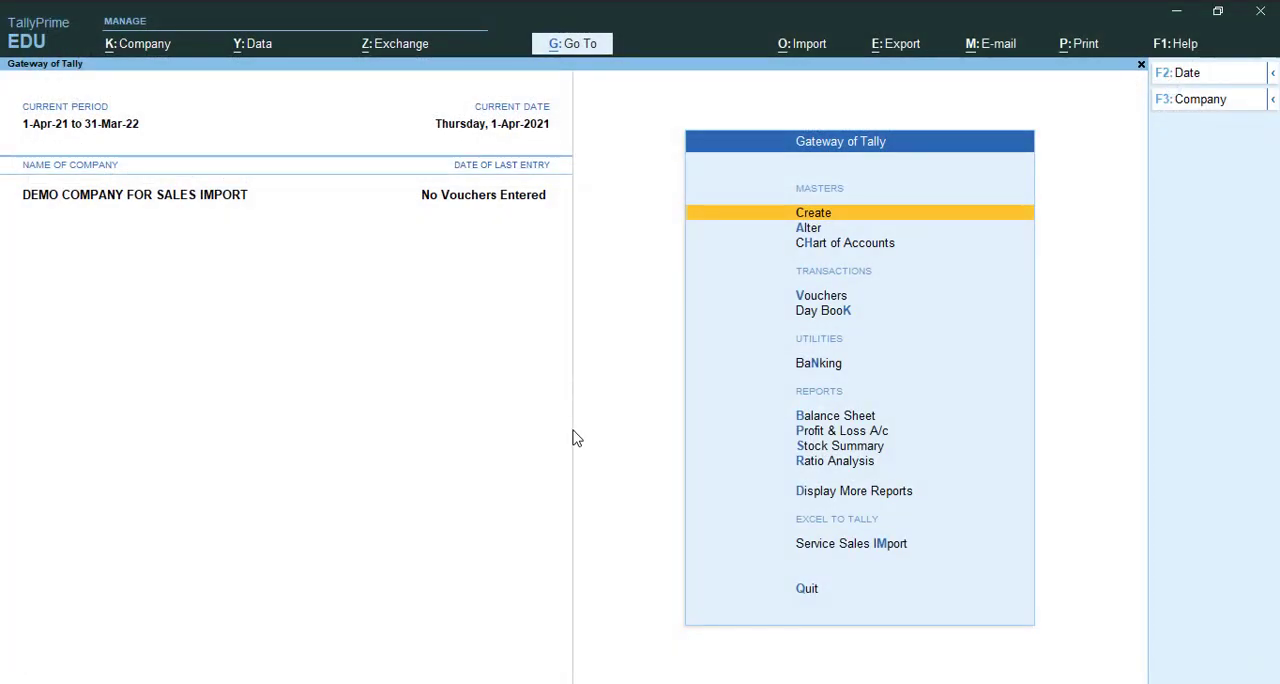
# - Check the Excel file listing offered by Service Sales Import, and leave without choosing a file
pyautogui.press('Up')
pyautogui.press('Up')
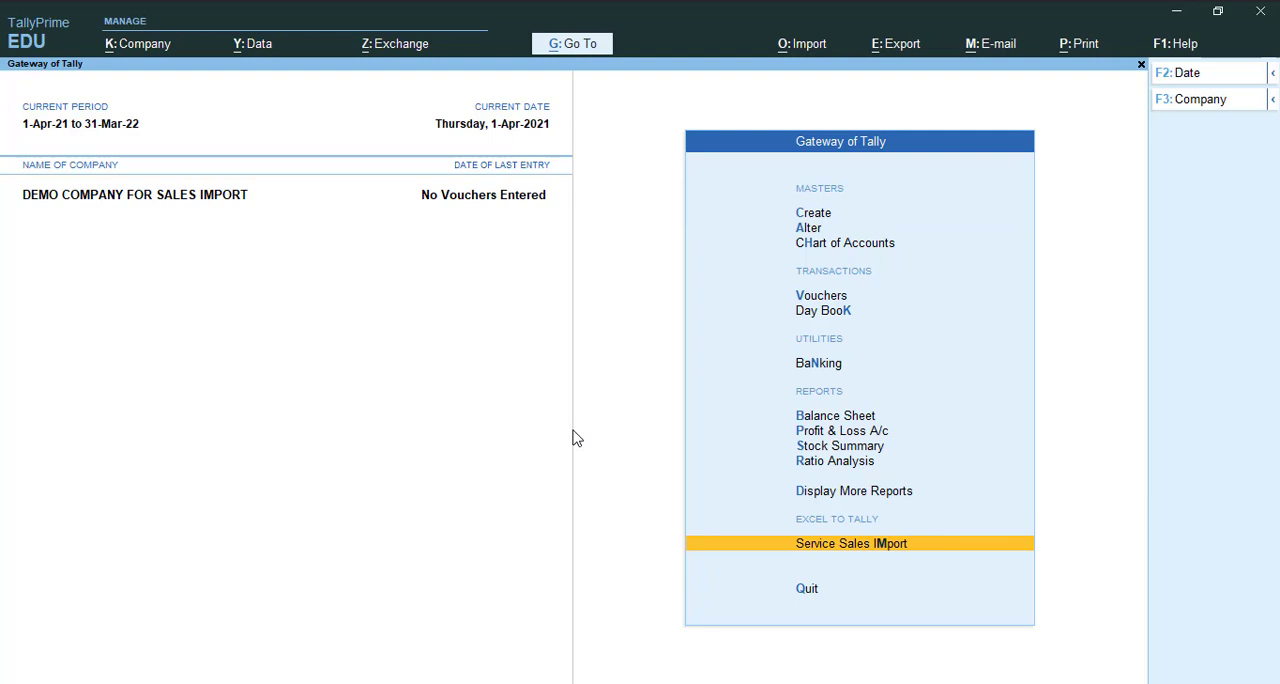
pyautogui.press('Return')
pyautogui.press('Down')
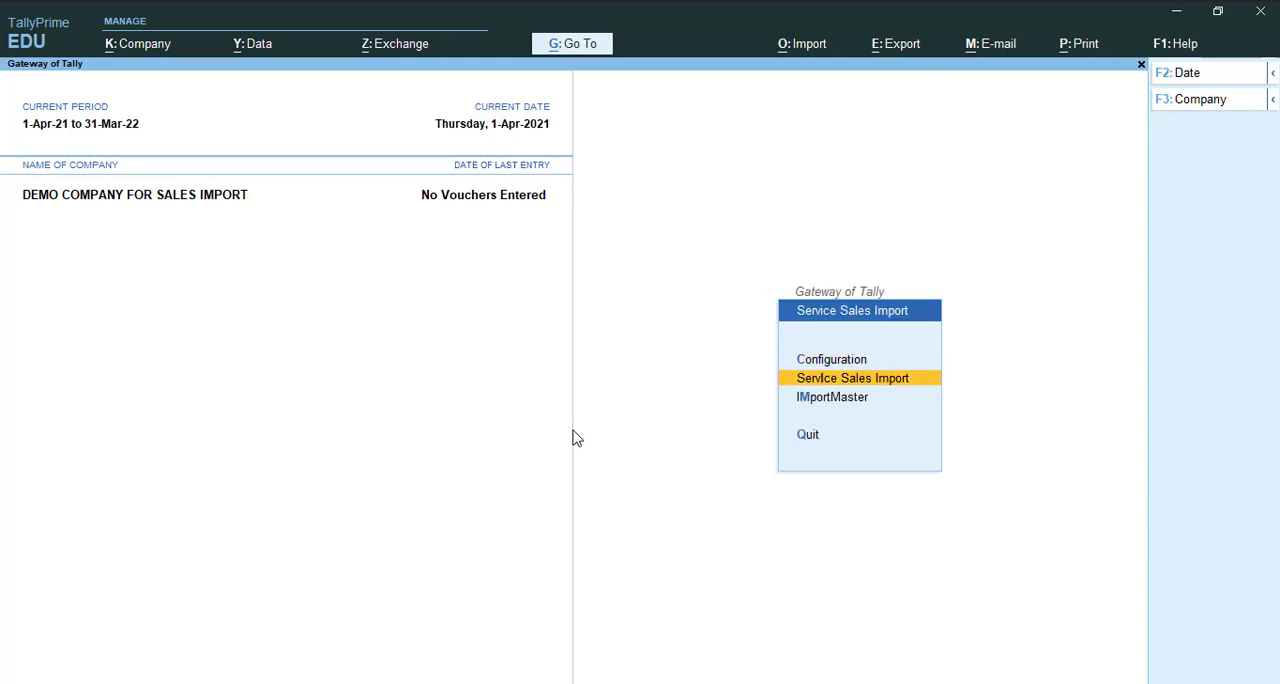
pyautogui.press('Return')
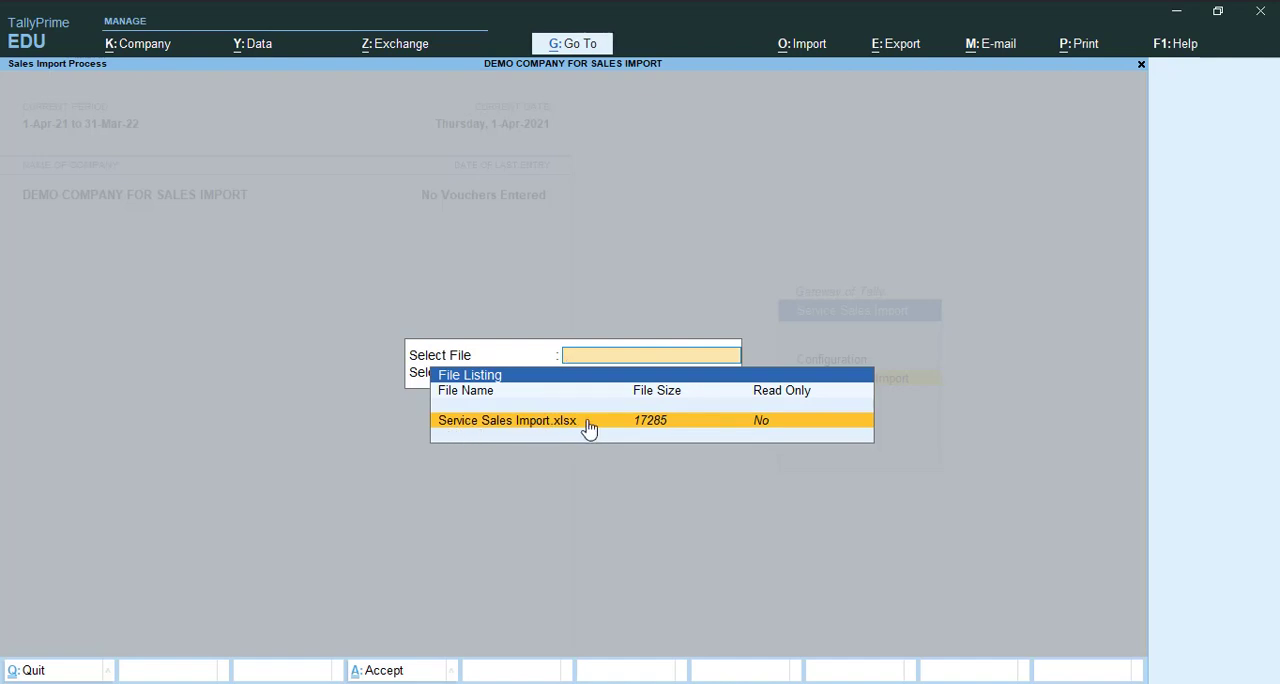
pyautogui.press('Escape')
pyautogui.press('Return')
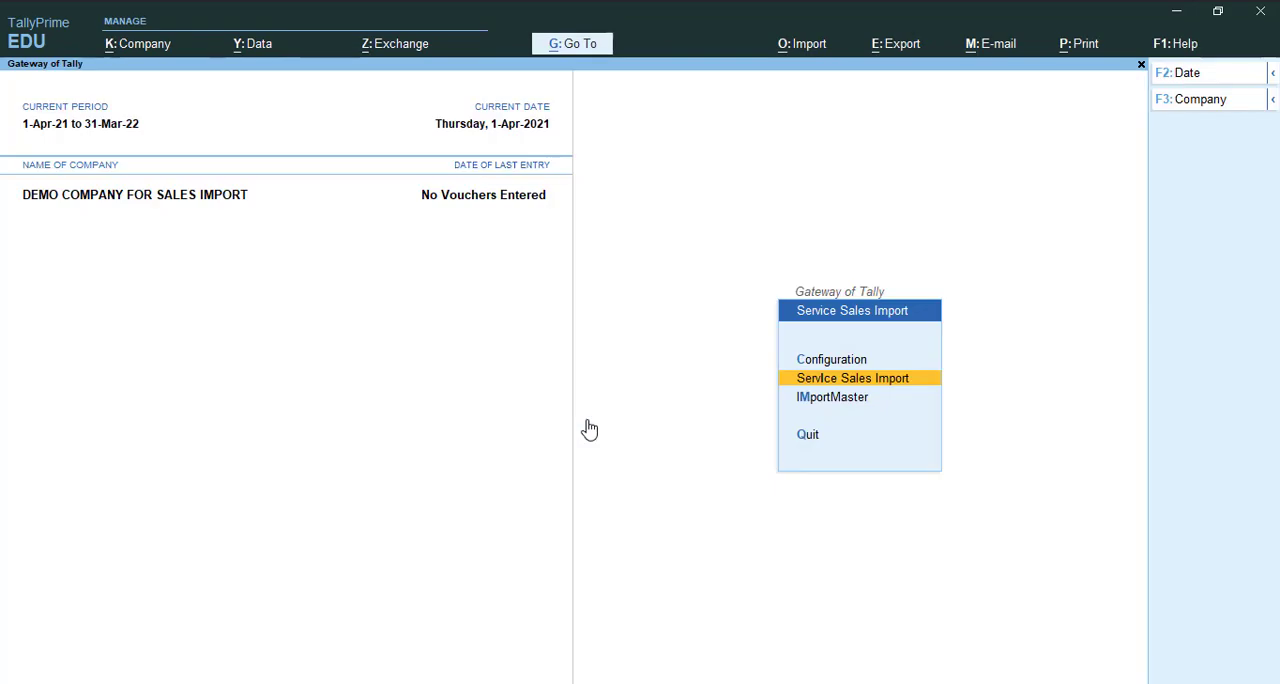
# - Review the Excel file location in the Service Sales Import configuration, and leave it without saving
pyautogui.press('Up')
pyautogui.press('Return')
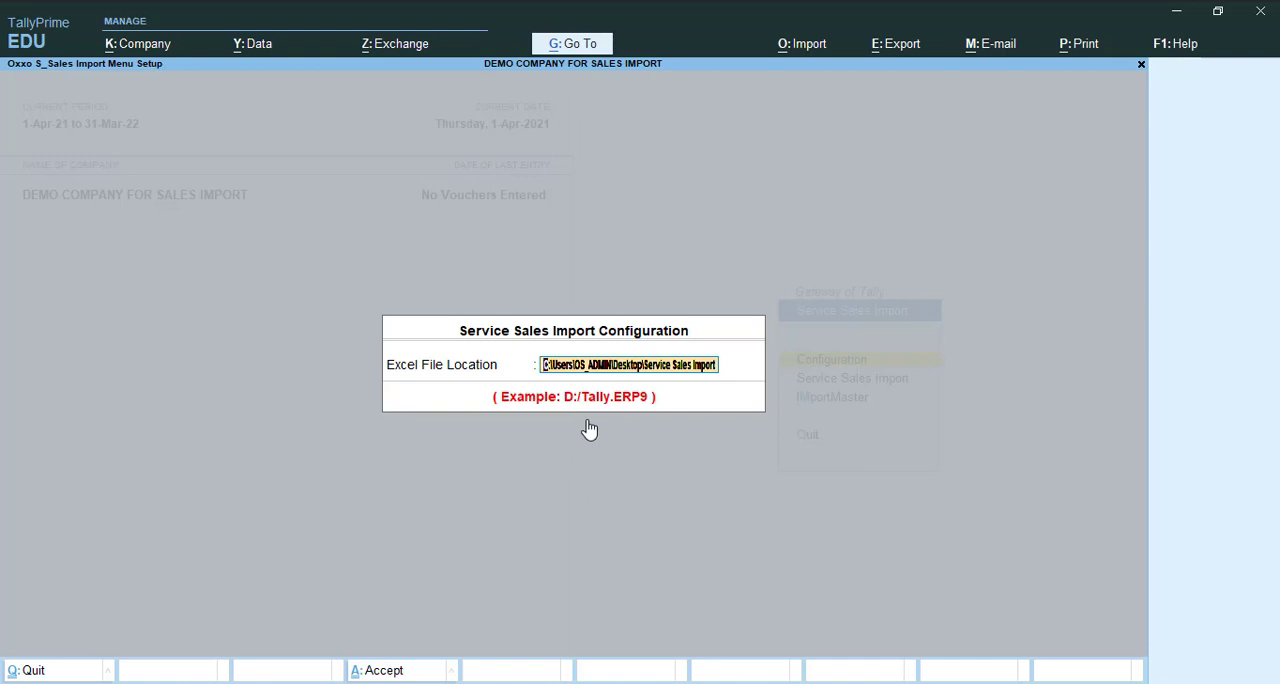
pyautogui.press('BackSpace')
pyautogui.press('Escape')
pyautogui.press('Down')
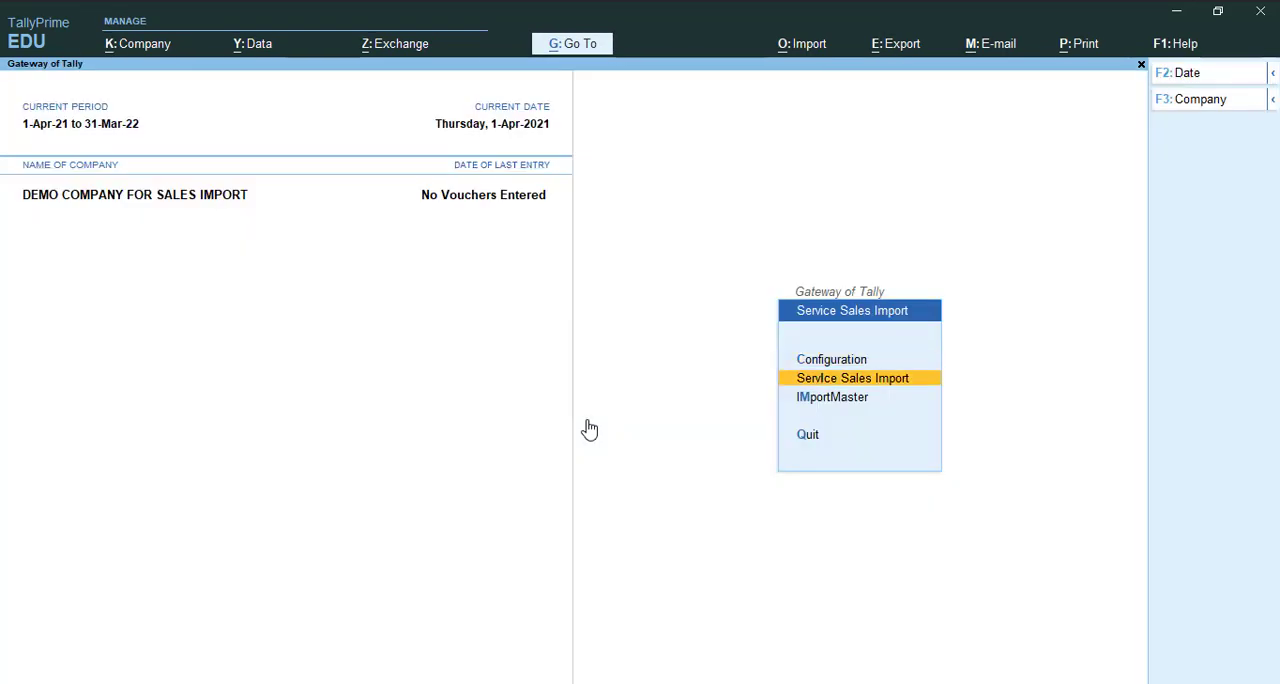
# - Import Service Sales Import.xlsx with the Sales voucher type, agreeing to the check for missing ledgers and confirming the import
pyautogui.press('Return')
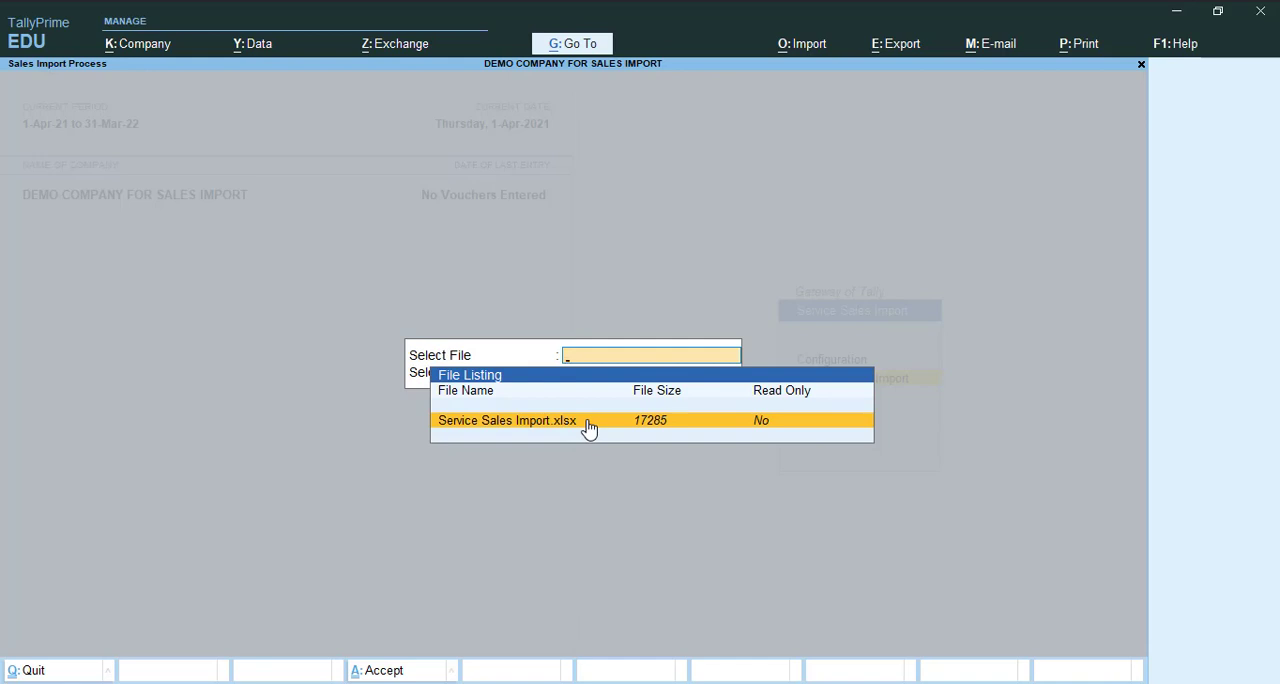
pyautogui.click(588, 421)
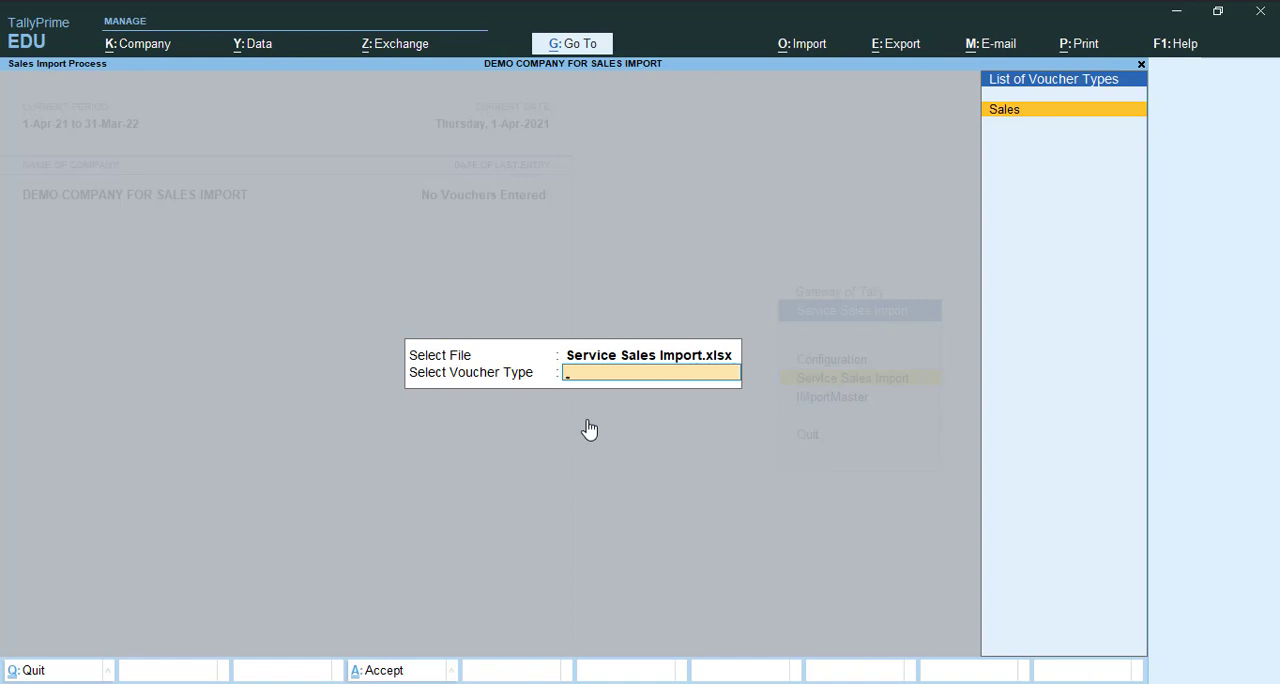
pyautogui.press('Return')
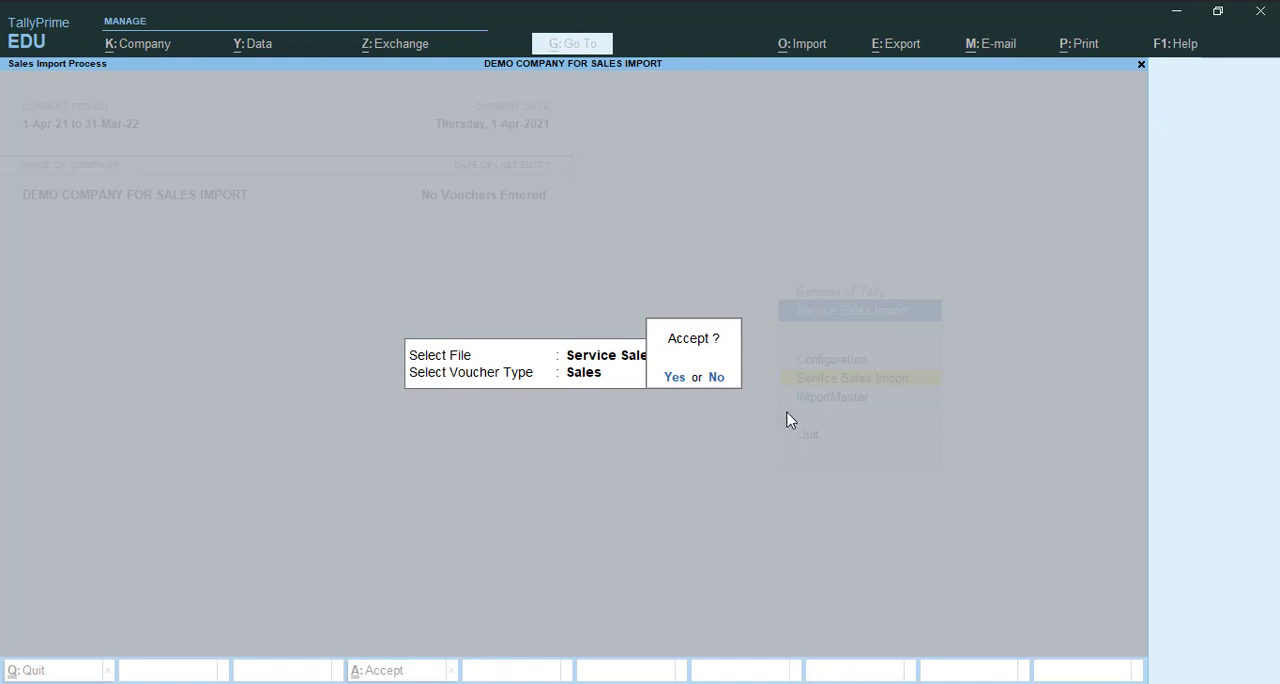
pyautogui.press('Return')
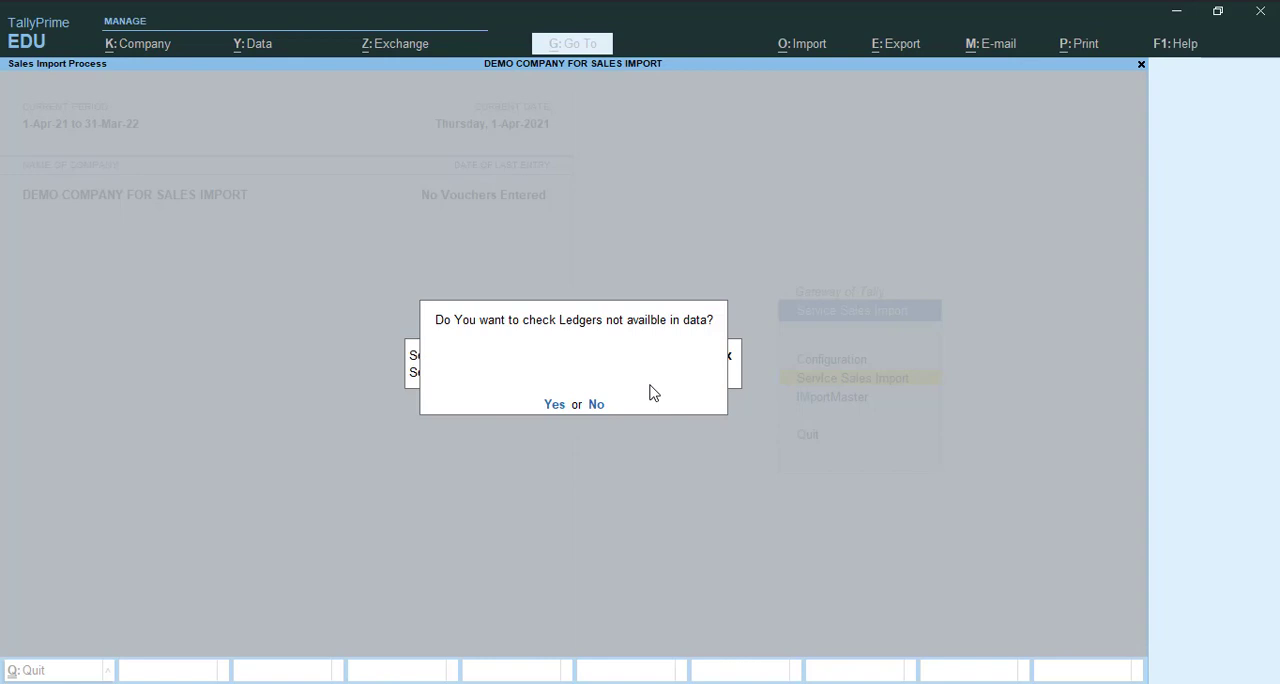
pyautogui.press('y')
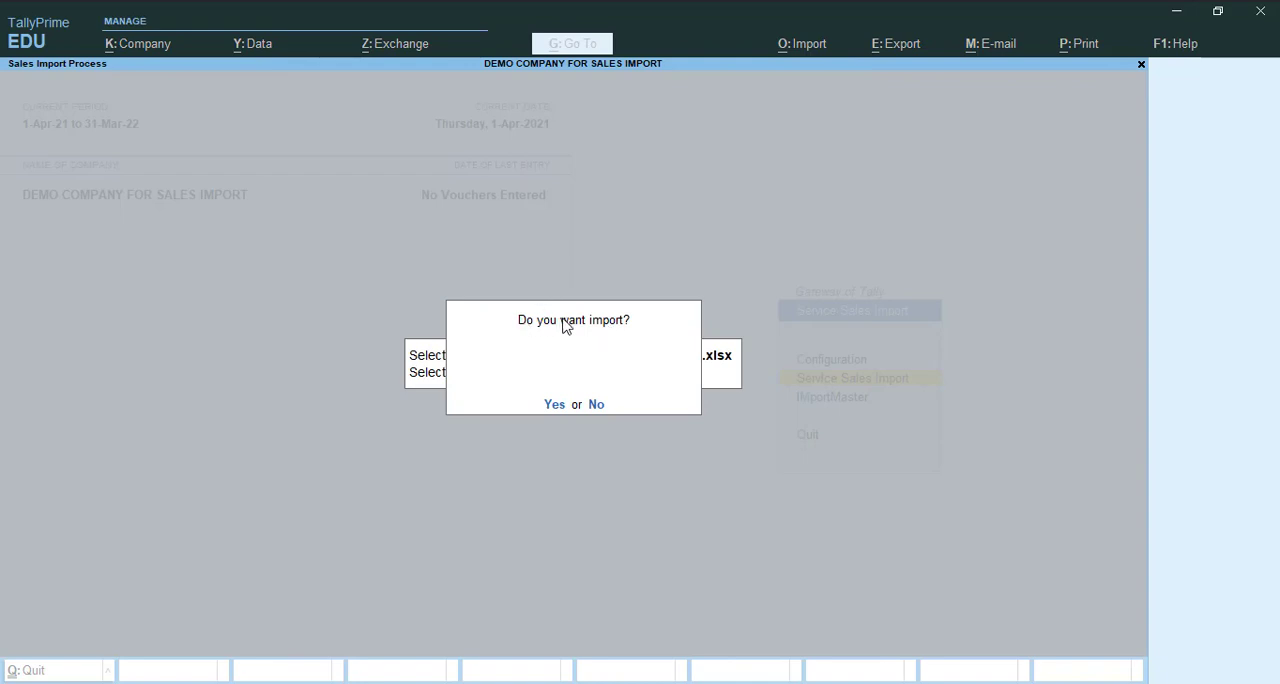
pyautogui.click(554, 405)
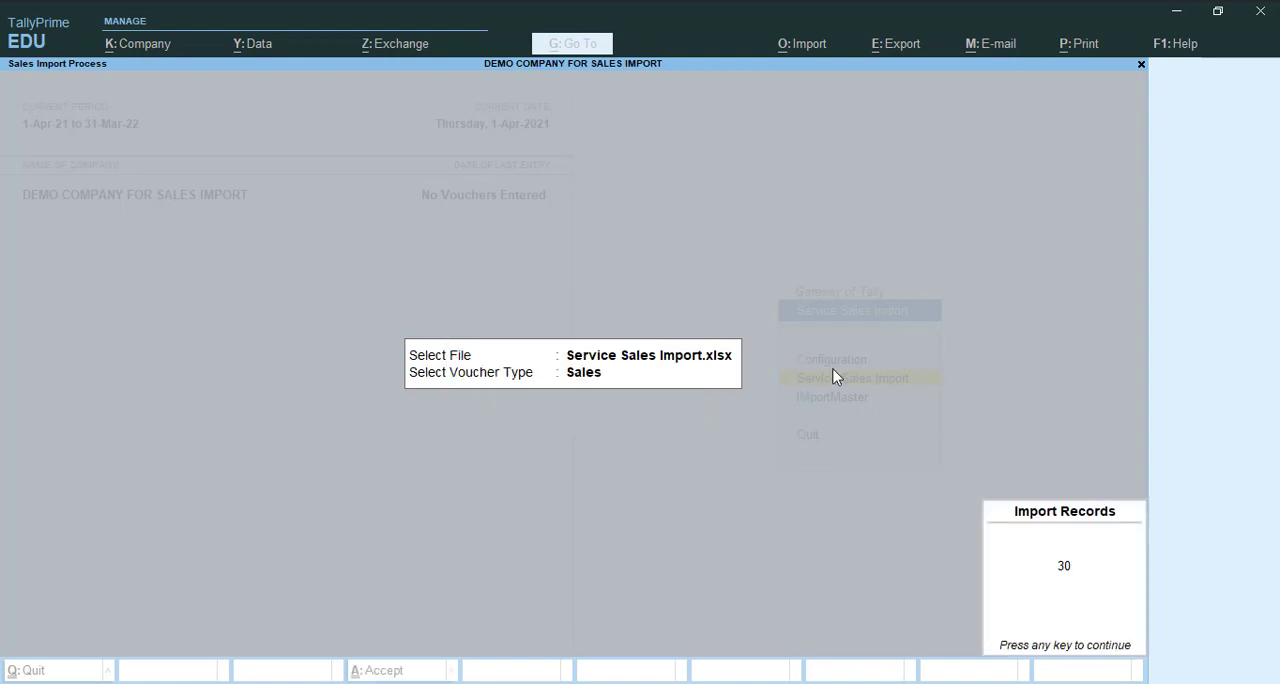
pyautogui.press('Return')
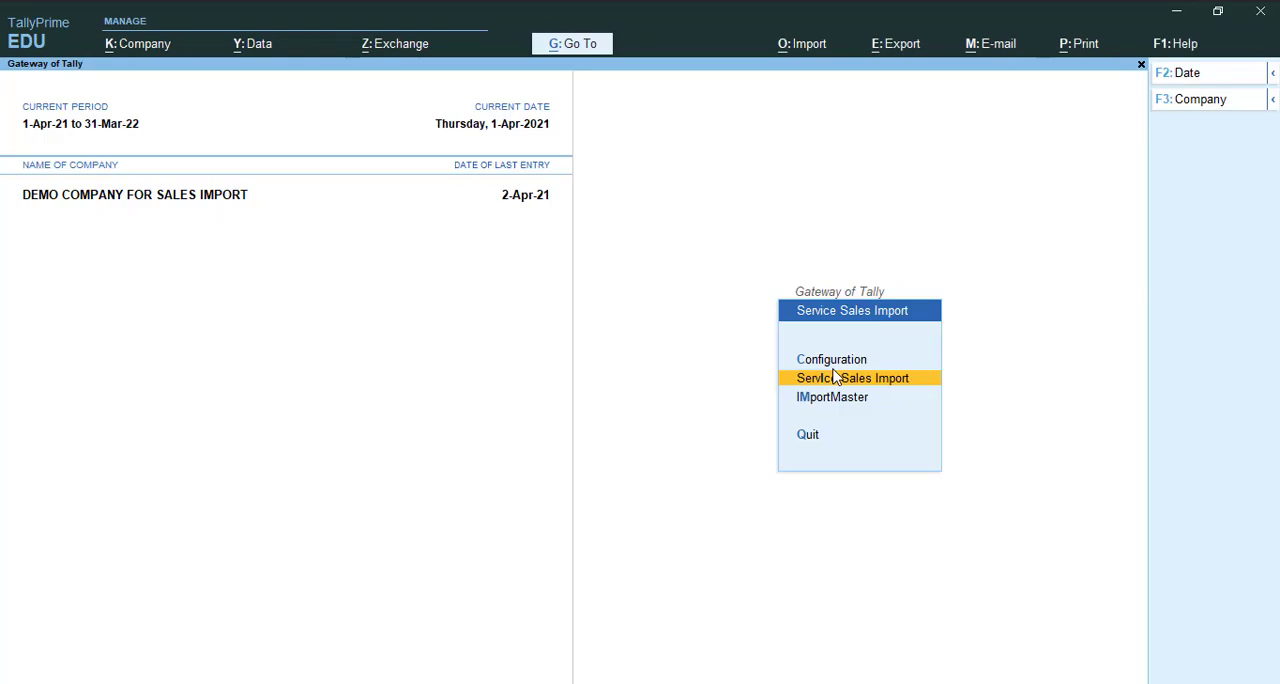
# - Open the company's Statistics report and drill down through Sales to the April list of sales vouchers
pyautogui.press('Escape')
pyautogui.press('d')
pyautogui.press('s')
pyautogui.press('s')
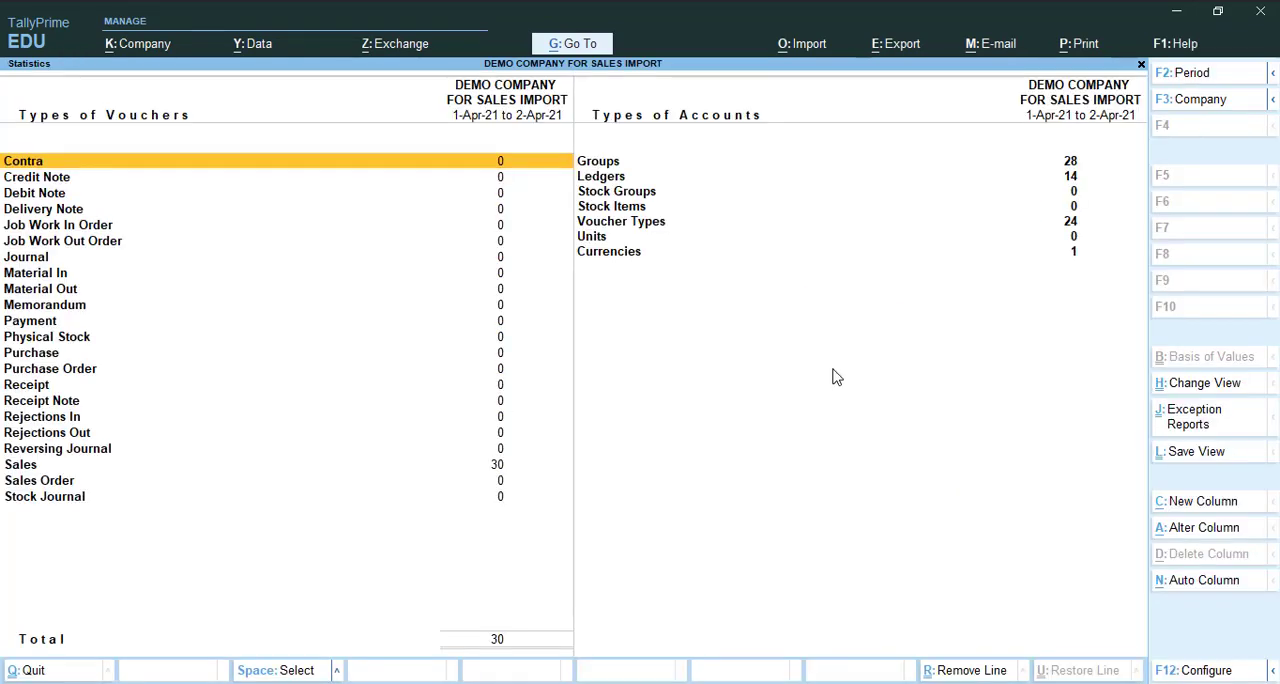
pyautogui.press('Down')
pyautogui.press('Down')
pyautogui.press('Down')
pyautogui.press('Down')
pyautogui.press('Down')
pyautogui.press('Down')
pyautogui.press('Down')
pyautogui.press('Down')
pyautogui.press('Down')
pyautogui.press('Down')
pyautogui.press('Down')
pyautogui.press('Down')
pyautogui.press('Down')
pyautogui.press('Down')
pyautogui.press('Down')
pyautogui.press('Down')
pyautogui.press('Down')
pyautogui.press('Down')
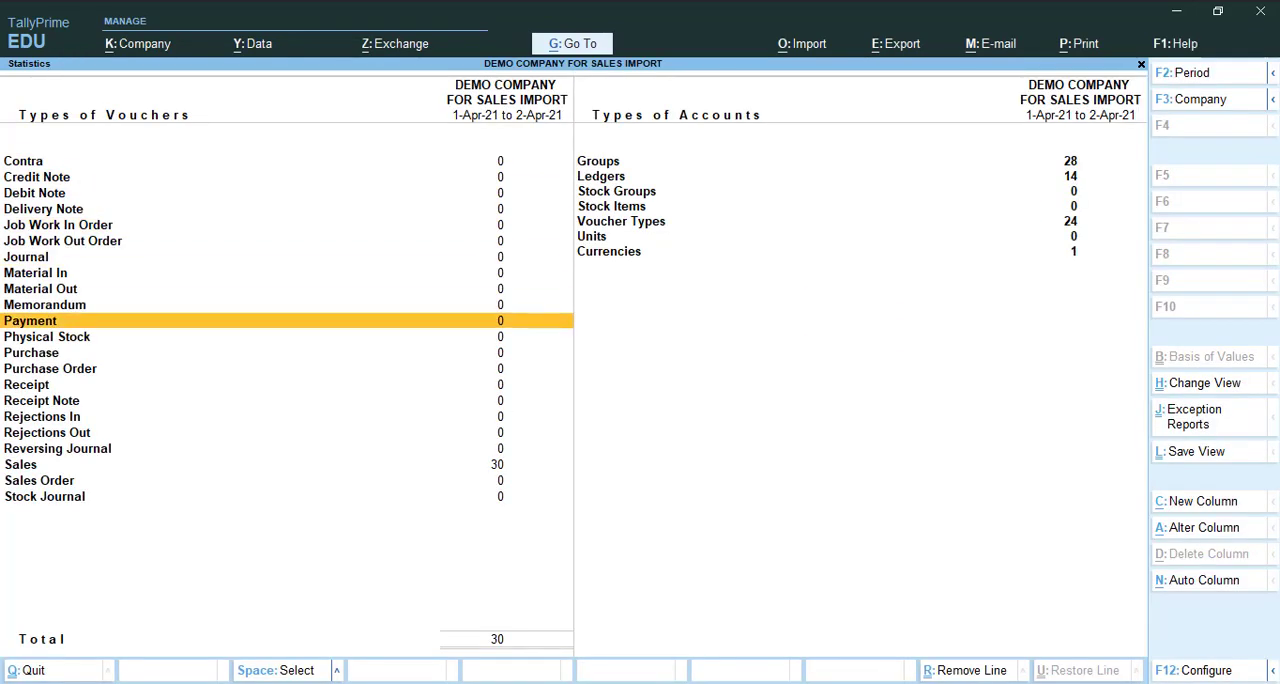
pyautogui.press('Down')
pyautogui.press('Return')
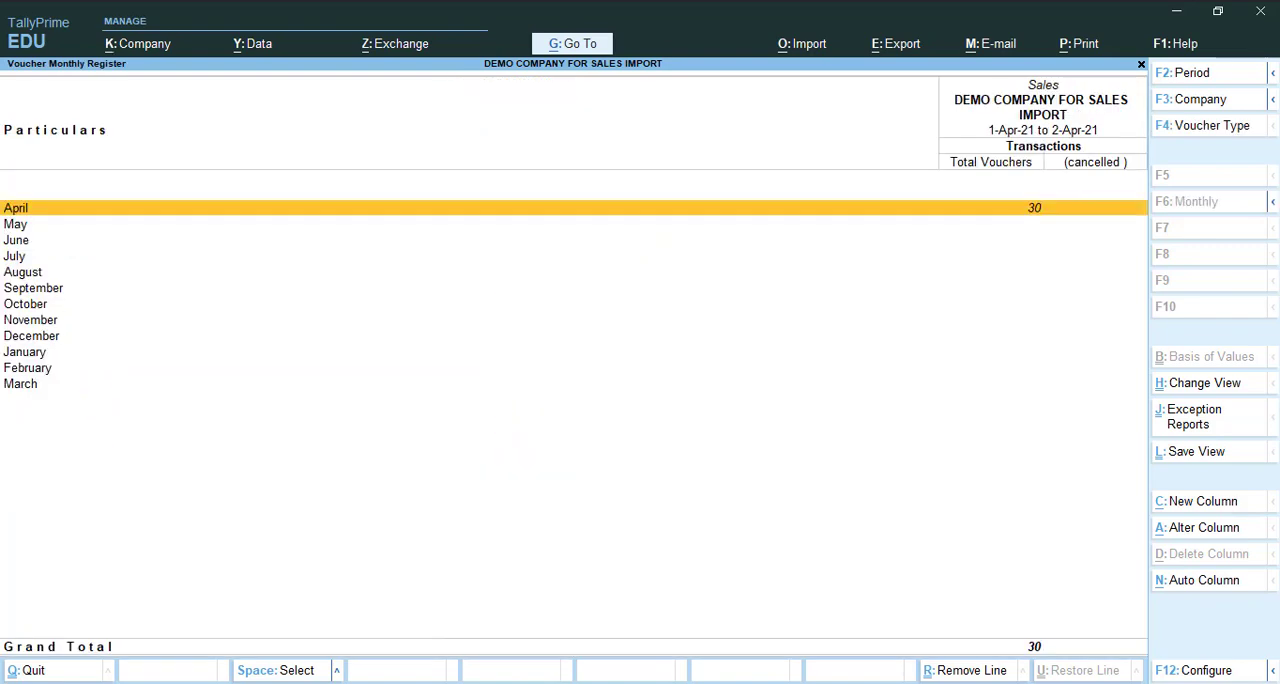
pyautogui.press('Return')
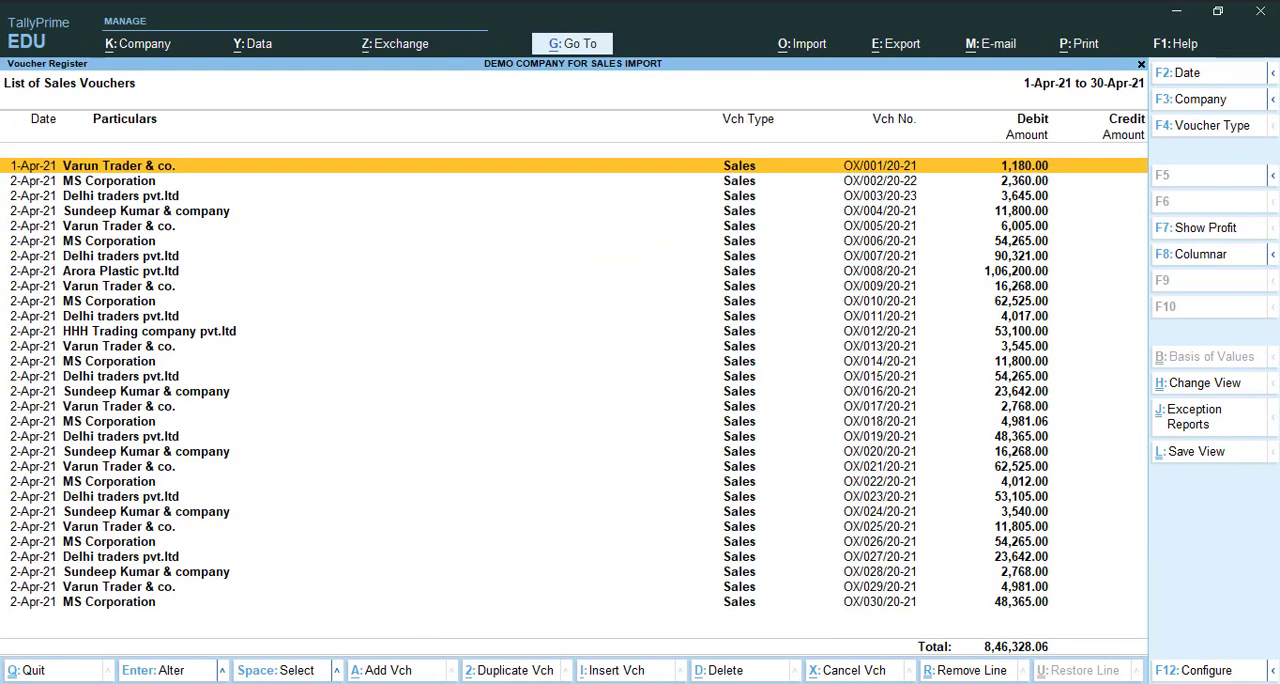
# - Open the 1-Apr-21 sales voucher and go through its party details and Sales ledger amount
pyautogui.press('Return')
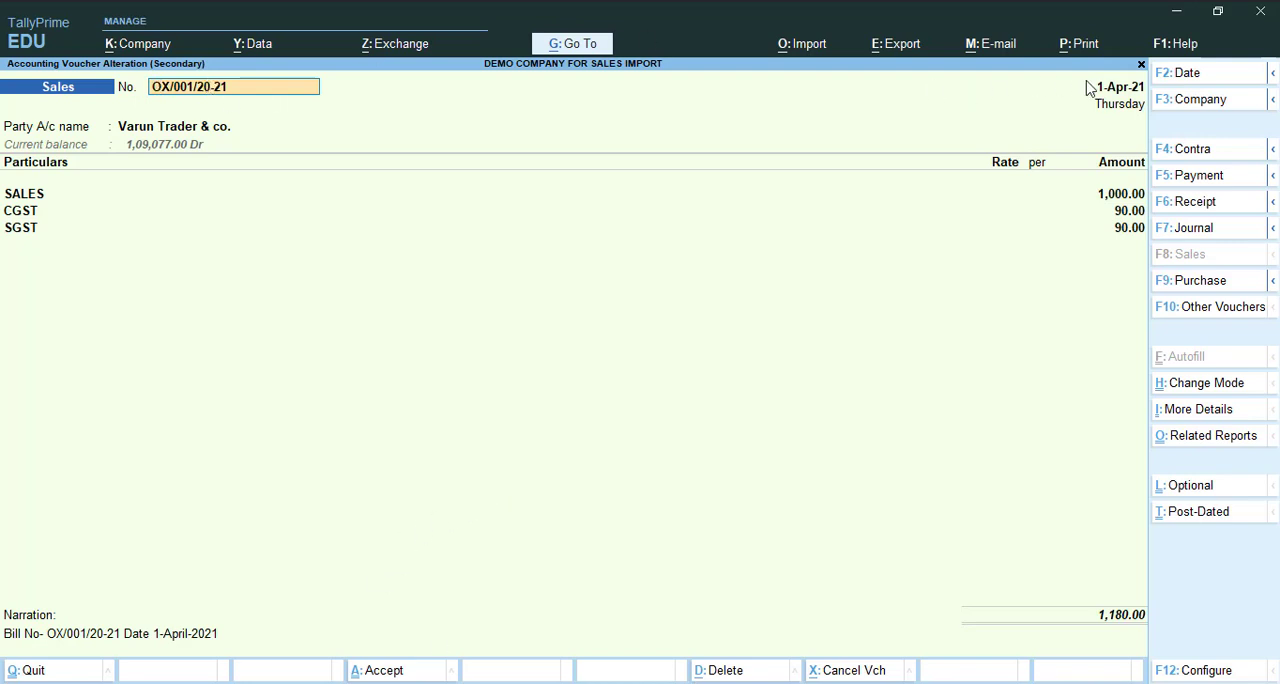
pyautogui.click(184, 128)
pyautogui.press('Return')
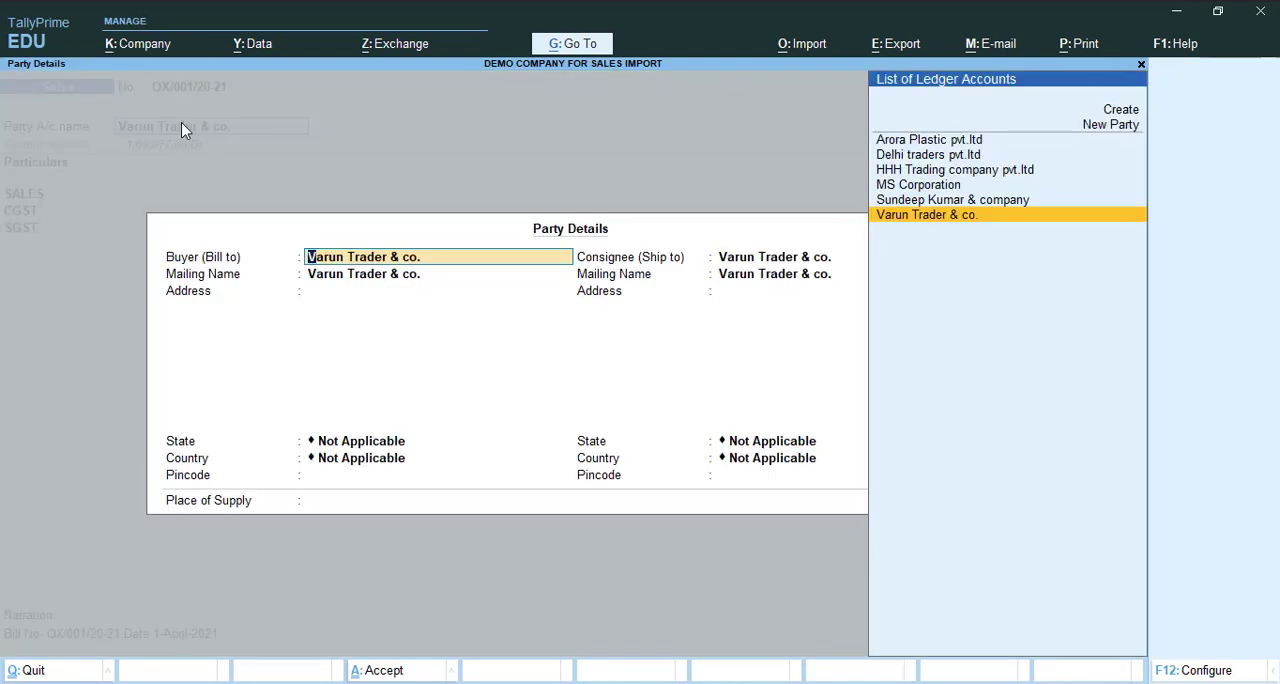
pyautogui.press('Return')
pyautogui.hotkey('ctrl', 'a')
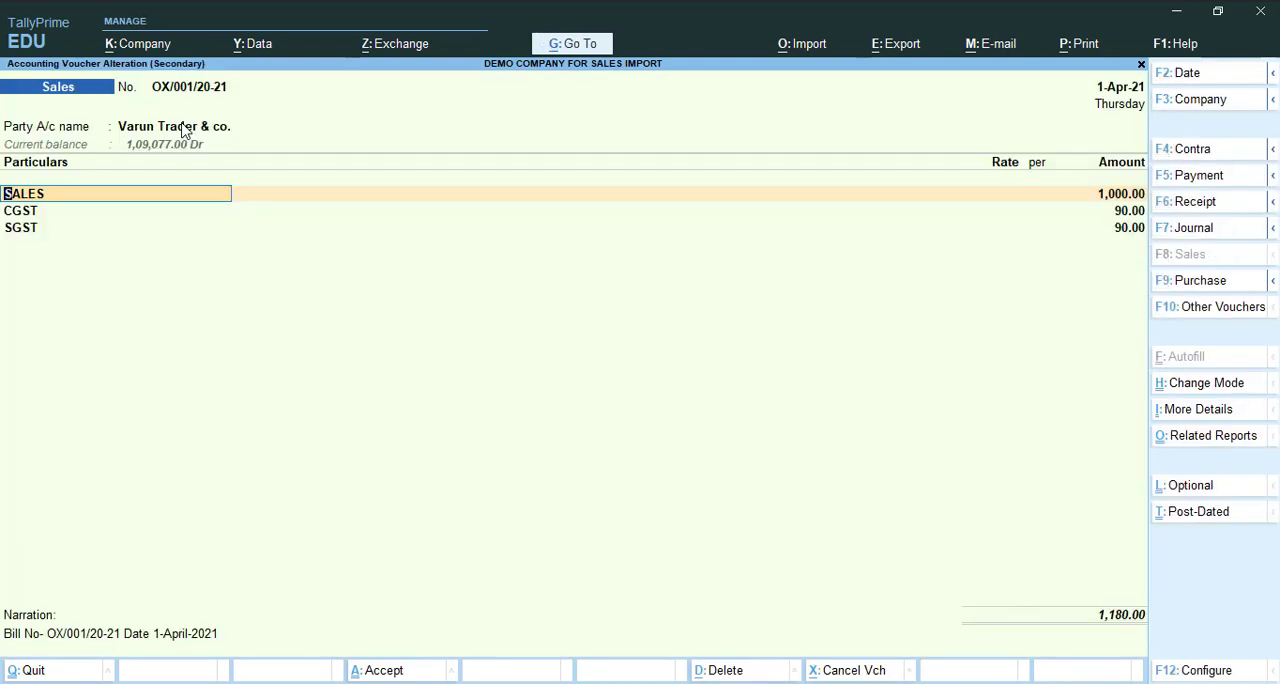
pyautogui.press('Return')
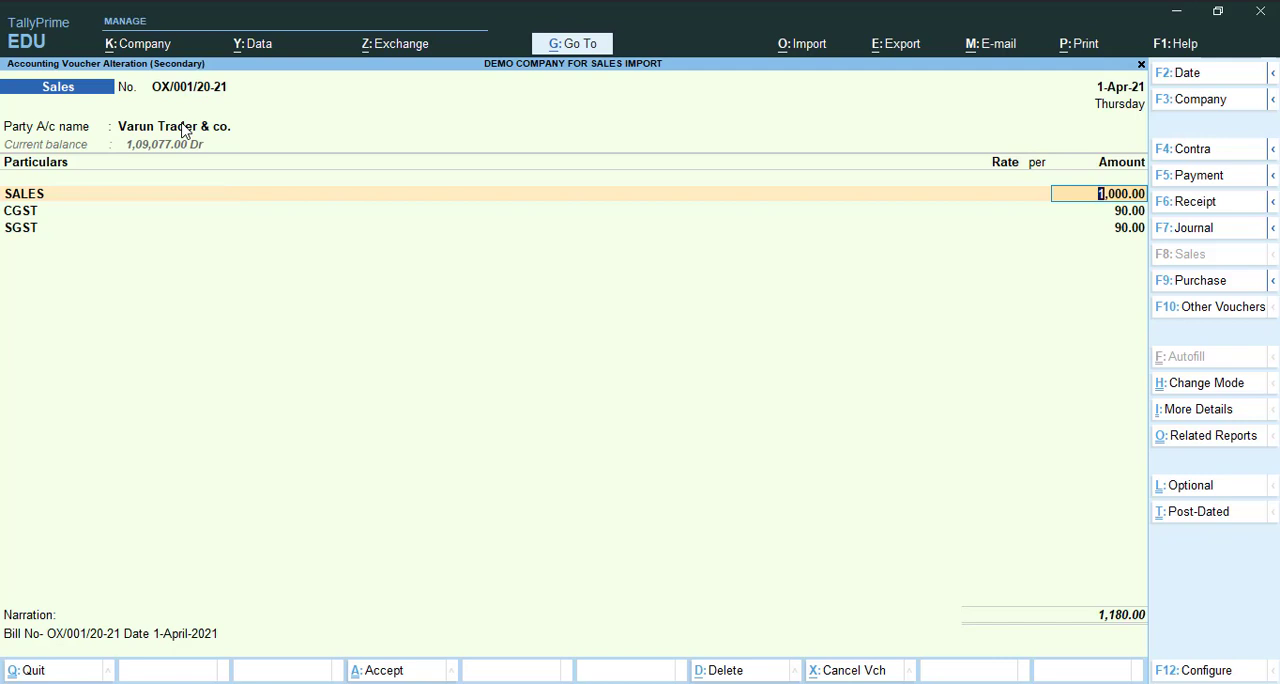
pyautogui.press('Return')
# - Open Service Sales Import.xlsx in Excel and compare the first invoice's party and ledger amounts in row 3 with the imported voucher
pyautogui.hotkey('alt', 'Tab')
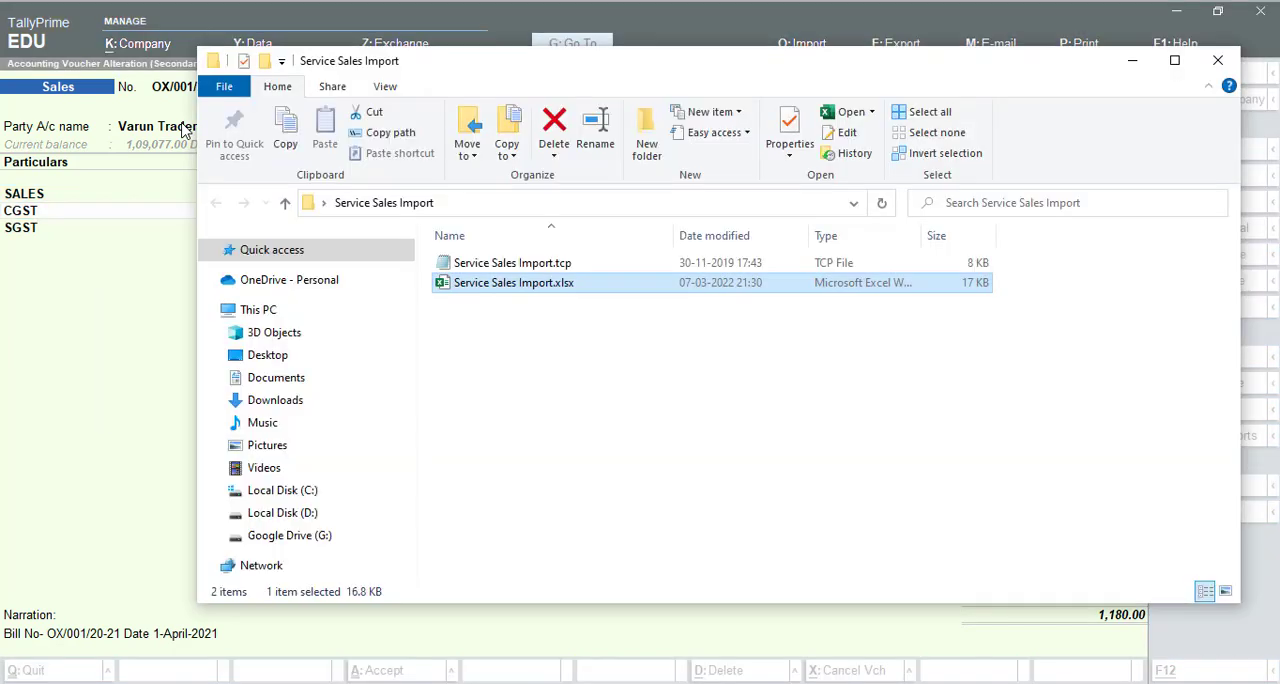
pyautogui.doubleClick(517, 288)
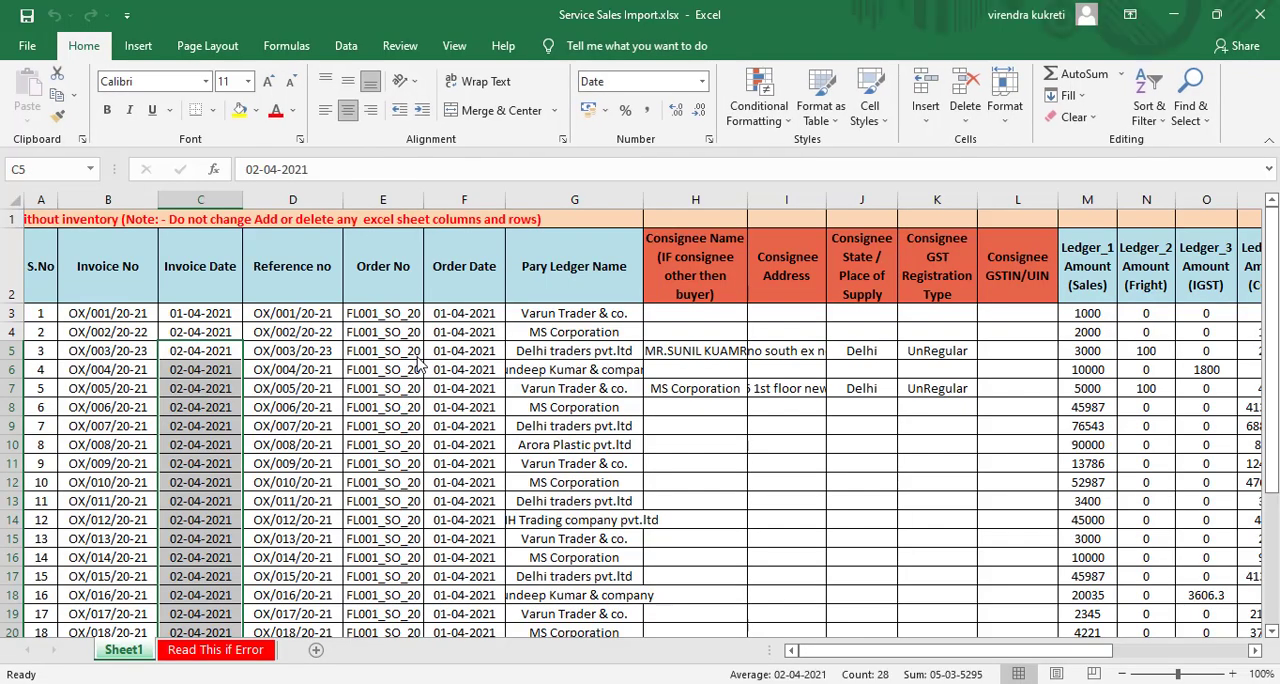
pyautogui.click(575, 315)
pyautogui.press('Right')
pyautogui.press('Right')
pyautogui.press('Right')
pyautogui.press('Right')
pyautogui.press('Right')
pyautogui.press('Right')
pyautogui.press('Right')
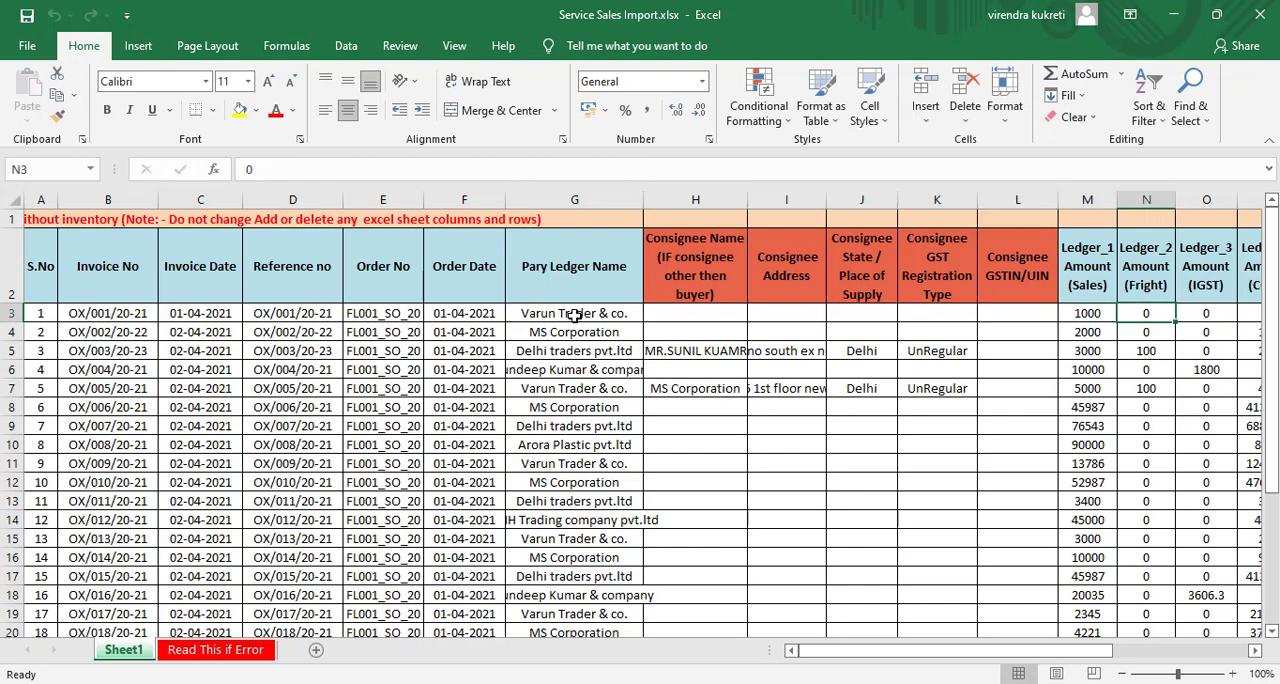
pyautogui.hotkey('alt', 'Tab')
pyautogui.hotkey('alt', 'Tab')
pyautogui.hotkey('alt', 'Tab')
pyautogui.hotkey('alt', 'Tab')
pyautogui.hotkey('alt', 'Tab')
pyautogui.press('Right')
pyautogui.press('Right')
pyautogui.press('Right')
pyautogui.press('Right')
pyautogui.press('Right')
pyautogui.press('Right')
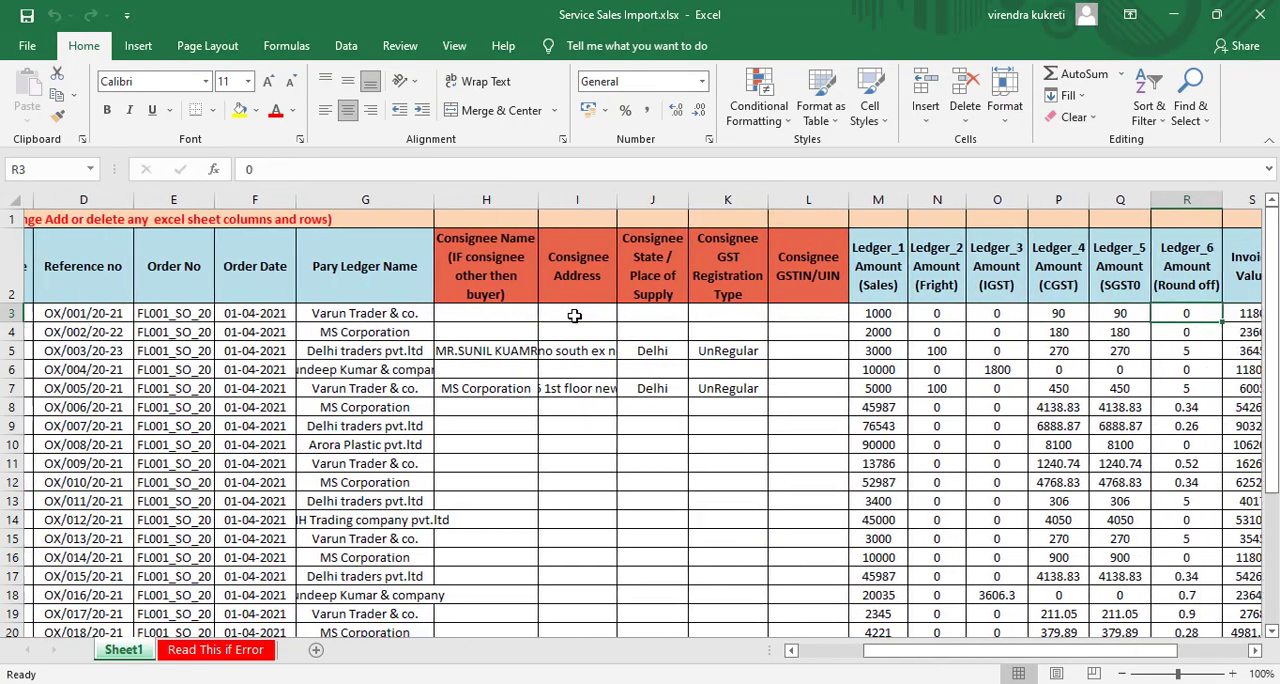
# - Switch back to TallyPrime and leave the voucher and the Statistics report for the Gateway of Tally
pyautogui.hotkey('alt', 'Tab')
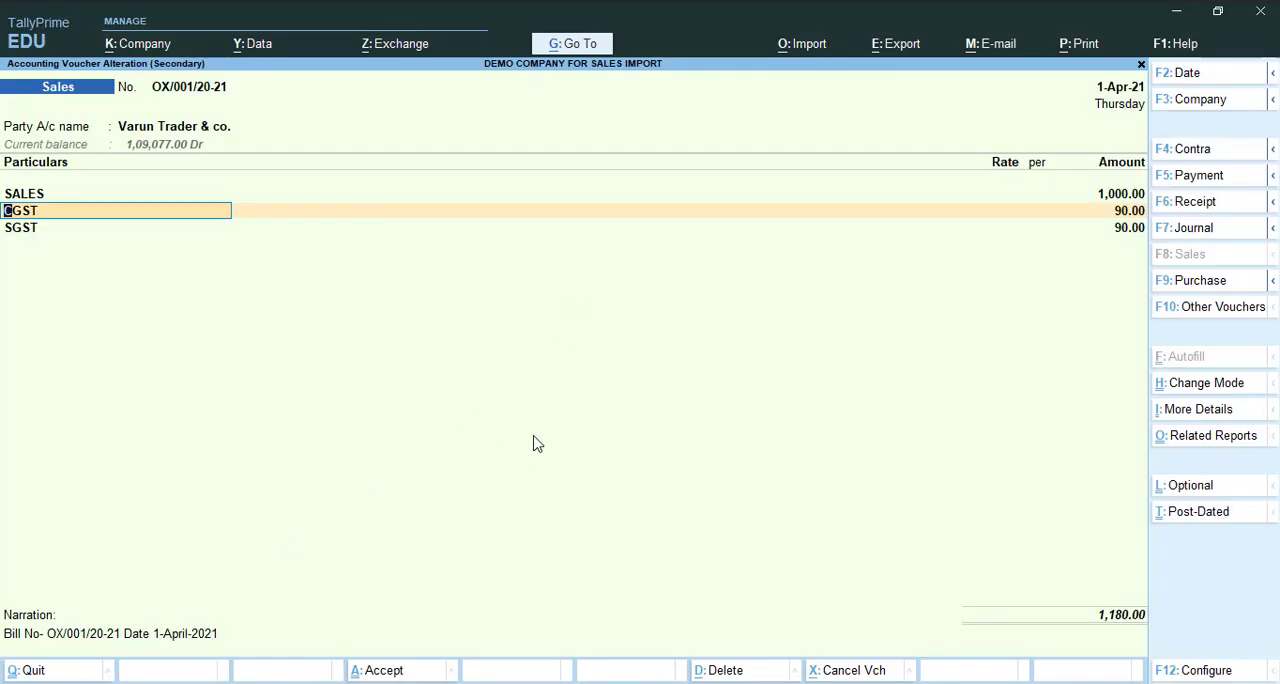
pyautogui.press('BackSpace')
pyautogui.press('Escape')
pyautogui.press('Escape')
pyautogui.press('Escape')
pyautogui.press('Escape')
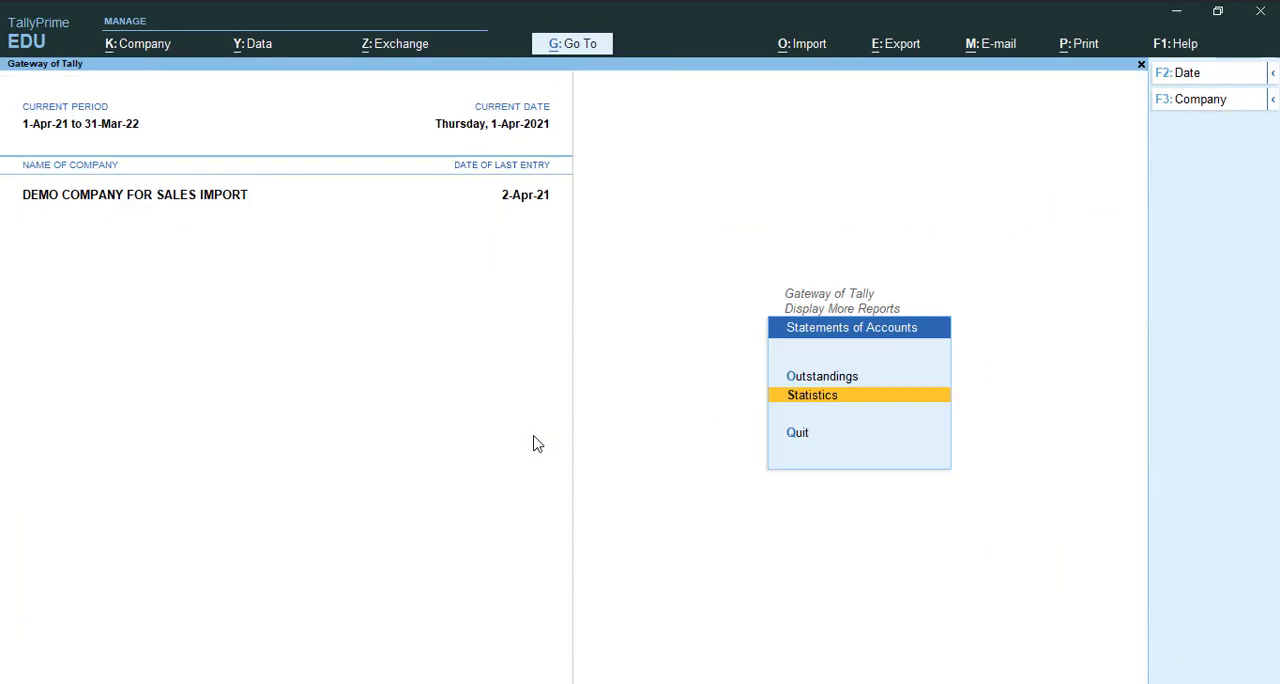
pyautogui.press('Escape')
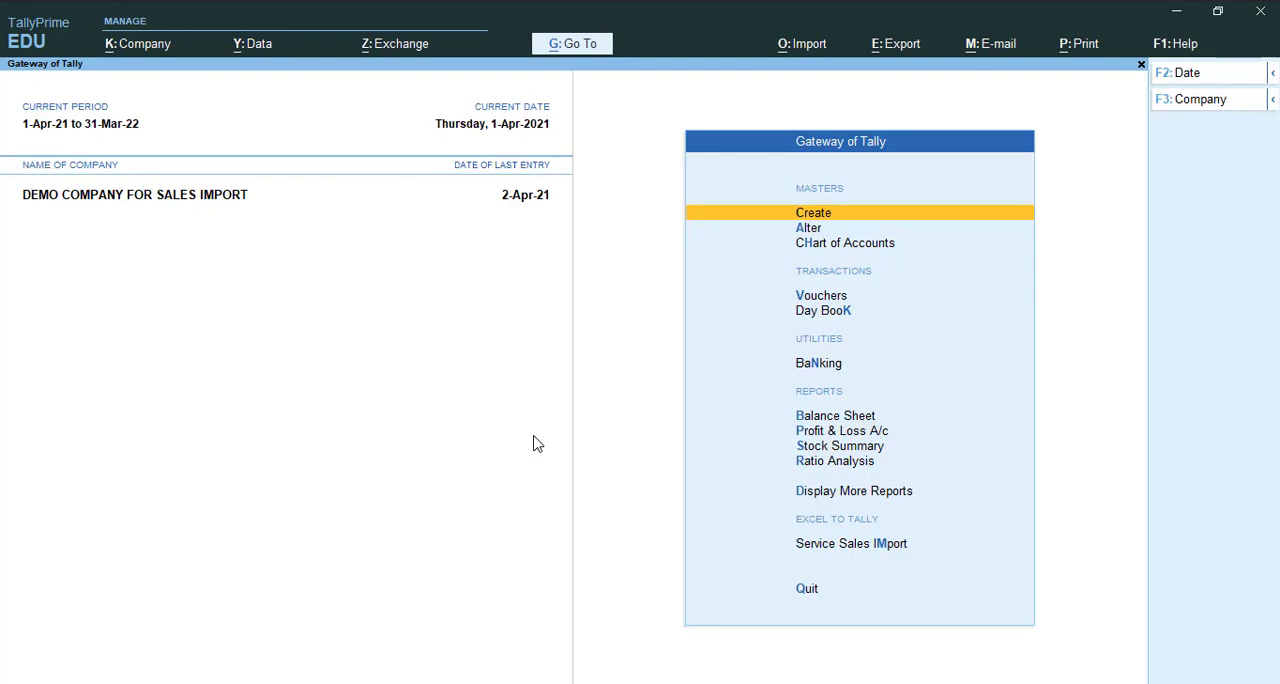
# - Open the GSTR-1 report, examine its B2C(Small) and B2B invoice rows, and return to the Gateway of Tally
pyautogui.press('d')
pyautogui.press('g')
pyautogui.press('Return')
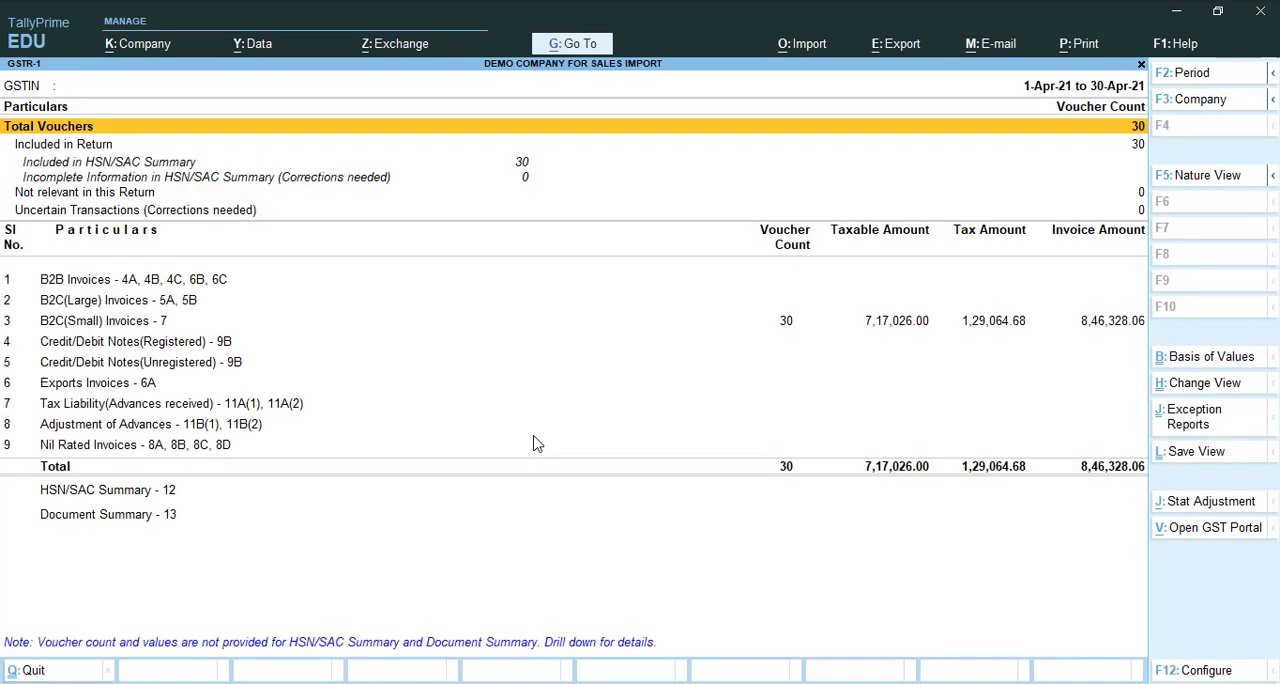
pyautogui.press('Down')
pyautogui.press('Down')
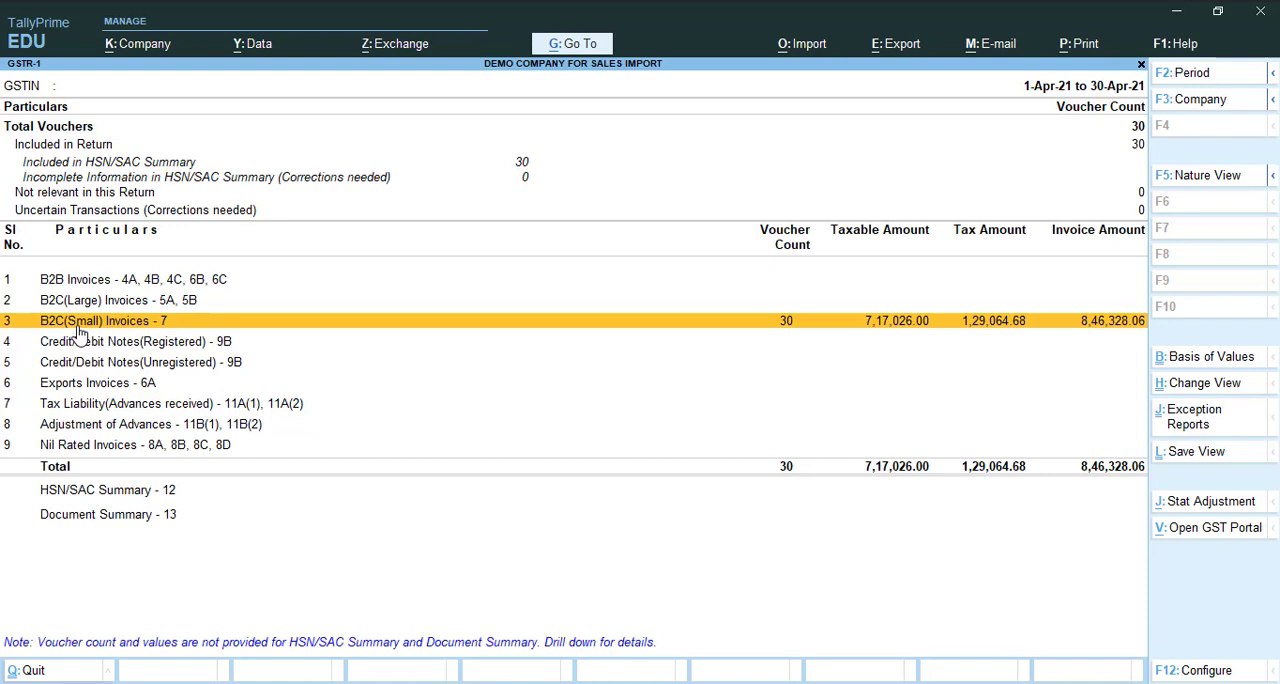
pyautogui.press('Up')
pyautogui.press('Up')
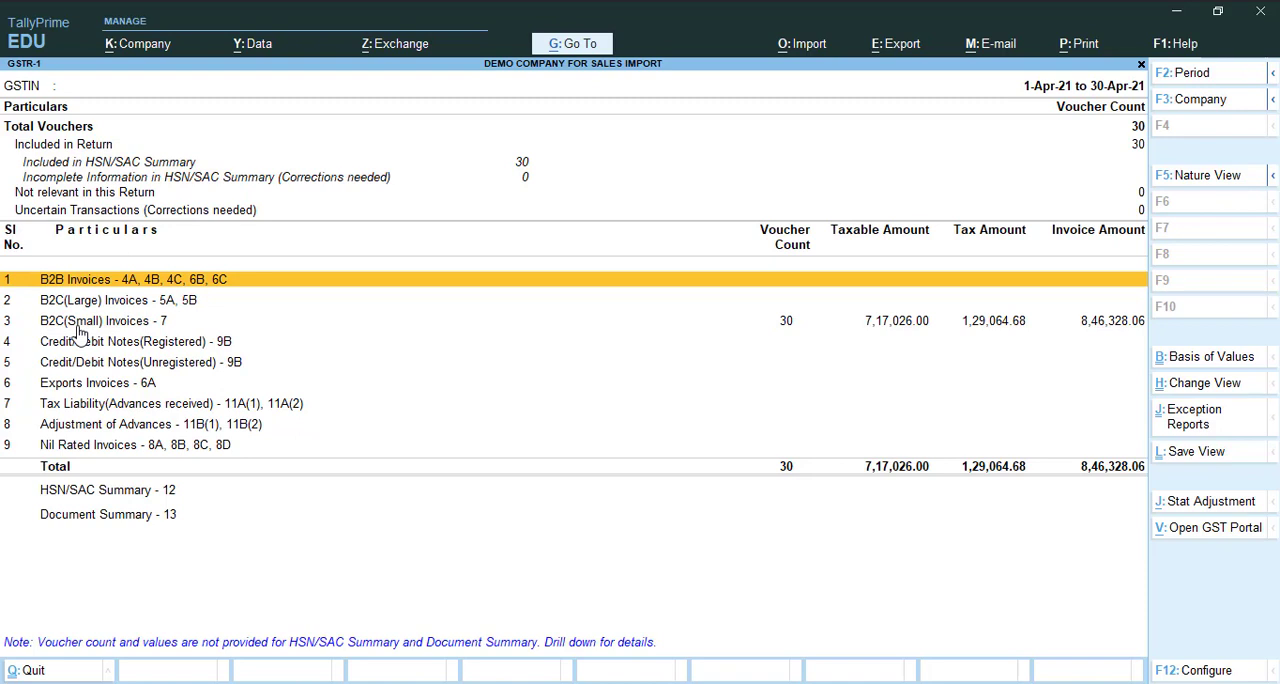
pyautogui.press('Escape')
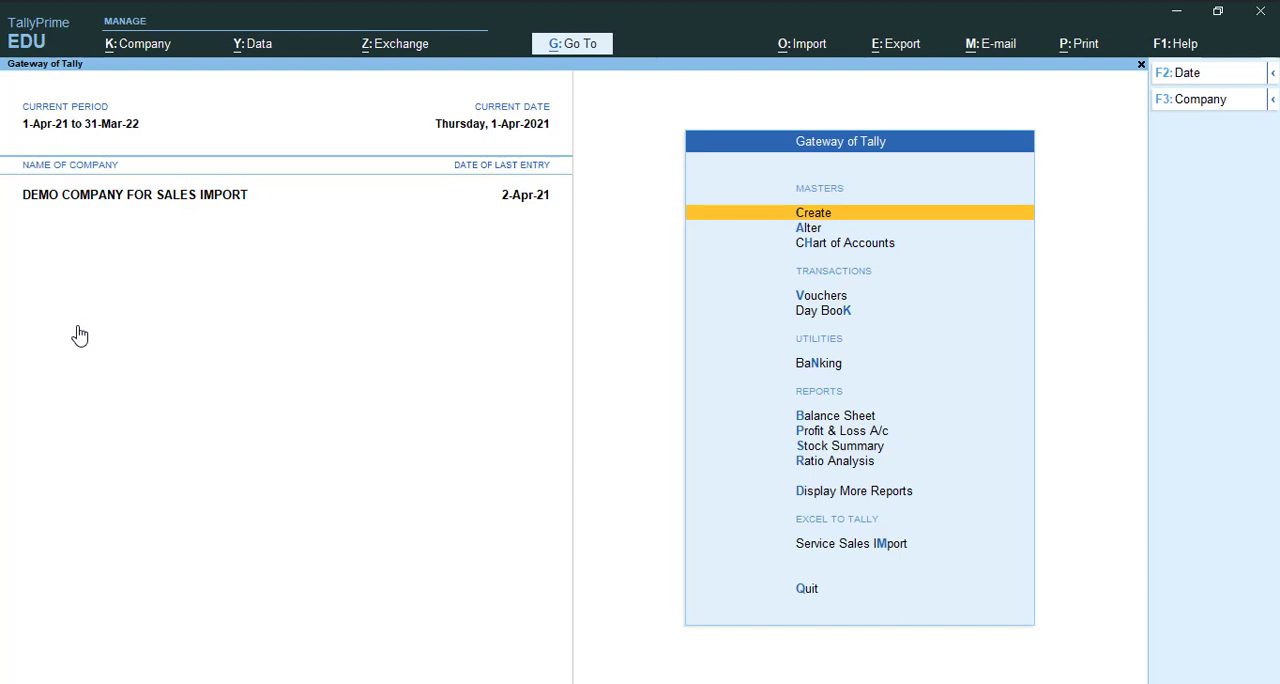
# - Open the Receivables outstandings report from the Statements of Accounts
pyautogui.press('d')
pyautogui.press('Down')
pyautogui.press('Down')
pyautogui.press('Down')
pyautogui.press('Down')
pyautogui.press('Down')
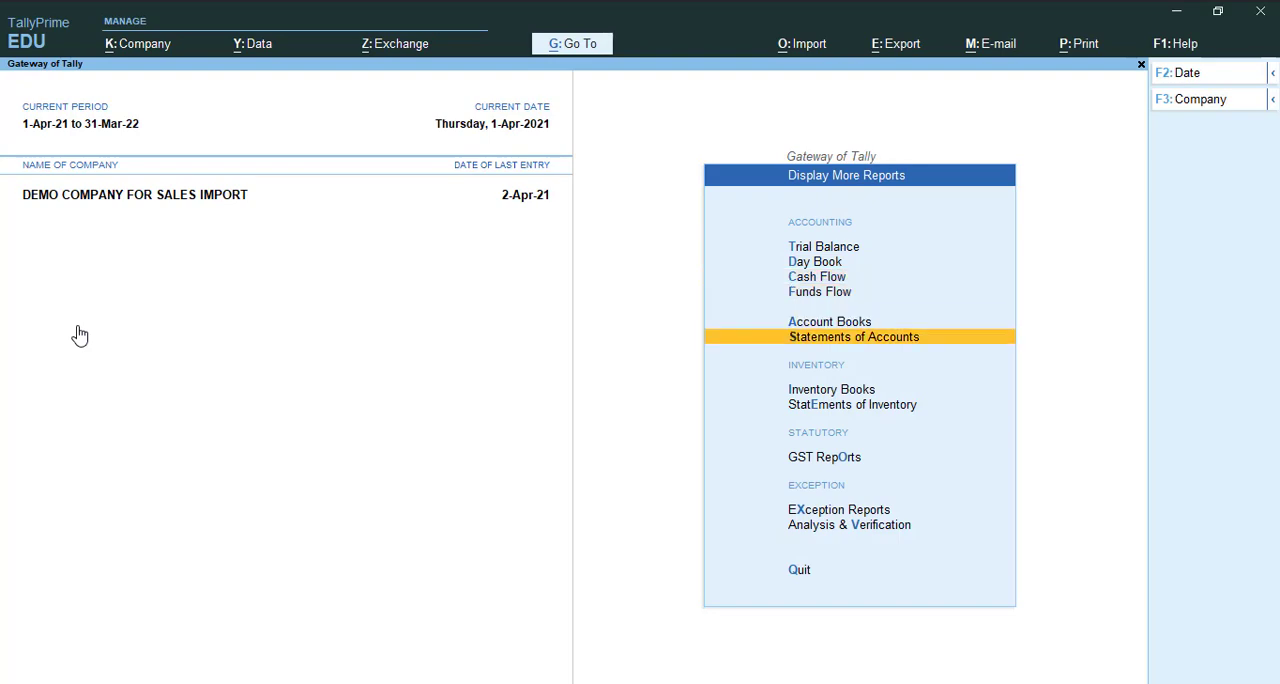
pyautogui.press('Return')
pyautogui.press('Return')
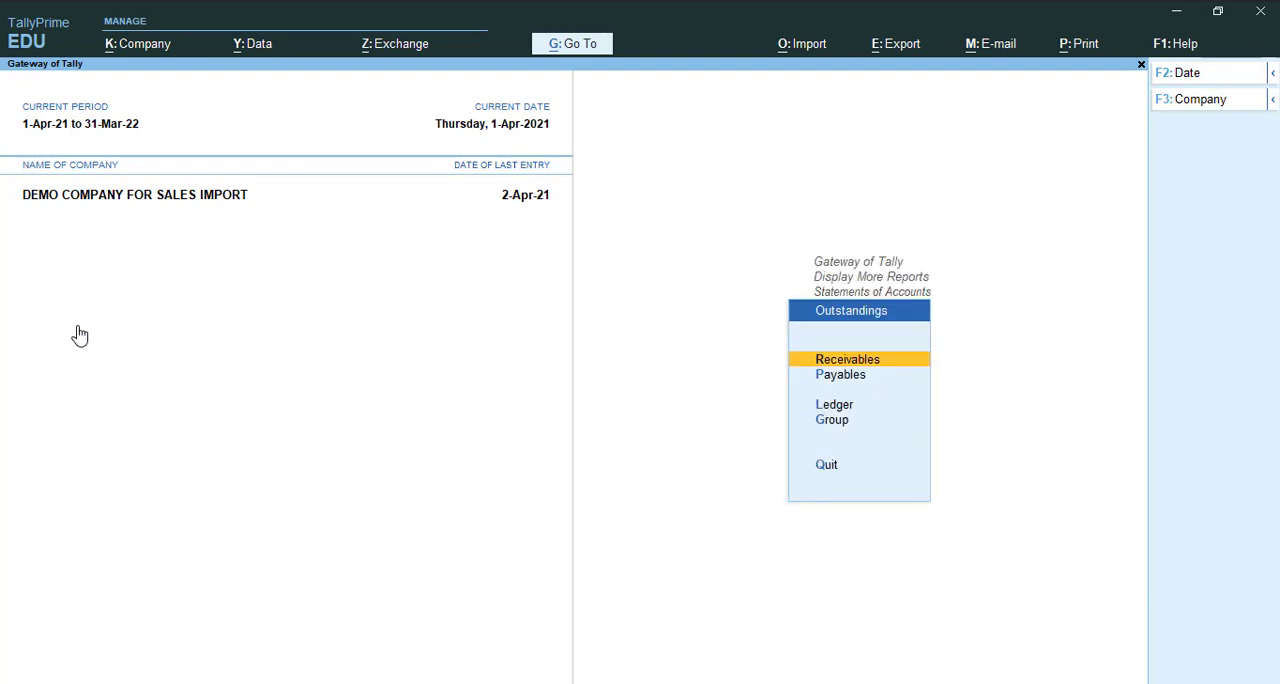
pyautogui.press('Return')
# - Examine the pending sales bills by party in Bills Receivable, and return to the Gateway of Tally
pyautogui.press('Down')
pyautogui.press('Down')
pyautogui.press('Down')
pyautogui.press('Down')
pyautogui.press('Down')
pyautogui.press('Down')
pyautogui.press('Down')
pyautogui.press('Down')
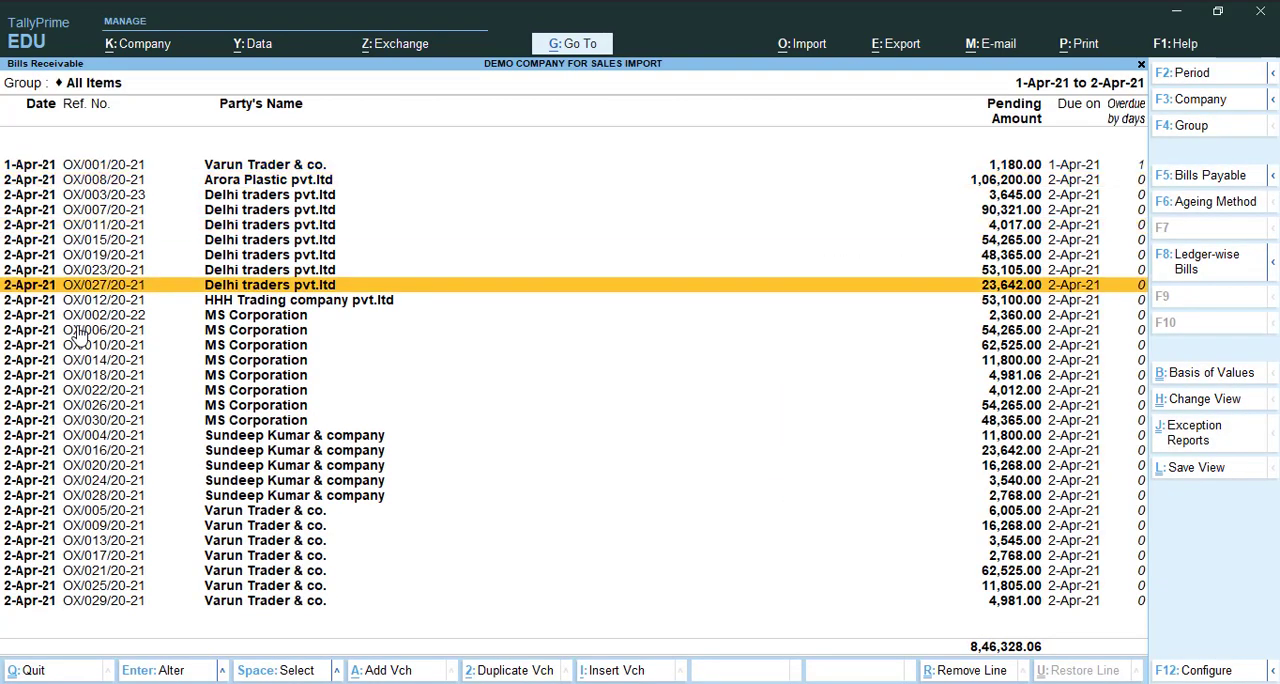
pyautogui.press('Down')
pyautogui.press('Down')
pyautogui.press('Down')
pyautogui.press('Down')
pyautogui.press('Down')
pyautogui.press('Down')
pyautogui.press('Down')
pyautogui.press('Down')
pyautogui.press('Down')
pyautogui.press('Down')
pyautogui.press('Down')
pyautogui.press('Down')
pyautogui.press('Down')
pyautogui.press('Down')
pyautogui.press('Down')
pyautogui.press('Down')
pyautogui.press('Down')
pyautogui.press('Down')
pyautogui.press('Down')
pyautogui.press('Down')
pyautogui.press('Up')
pyautogui.press('Up')
pyautogui.press('Up')
pyautogui.press('Up')
pyautogui.press('Up')
pyautogui.press('Up')
pyautogui.press('Up')
pyautogui.press('Up')
pyautogui.press('Up')
pyautogui.press('Up')
pyautogui.press('Up')
pyautogui.press('Up')
pyautogui.press('Up')
pyautogui.press('Up')
pyautogui.press('Up')
pyautogui.press('Up')
pyautogui.press('Up')
pyautogui.press('Up')
pyautogui.press('Up')
pyautogui.press('Up')
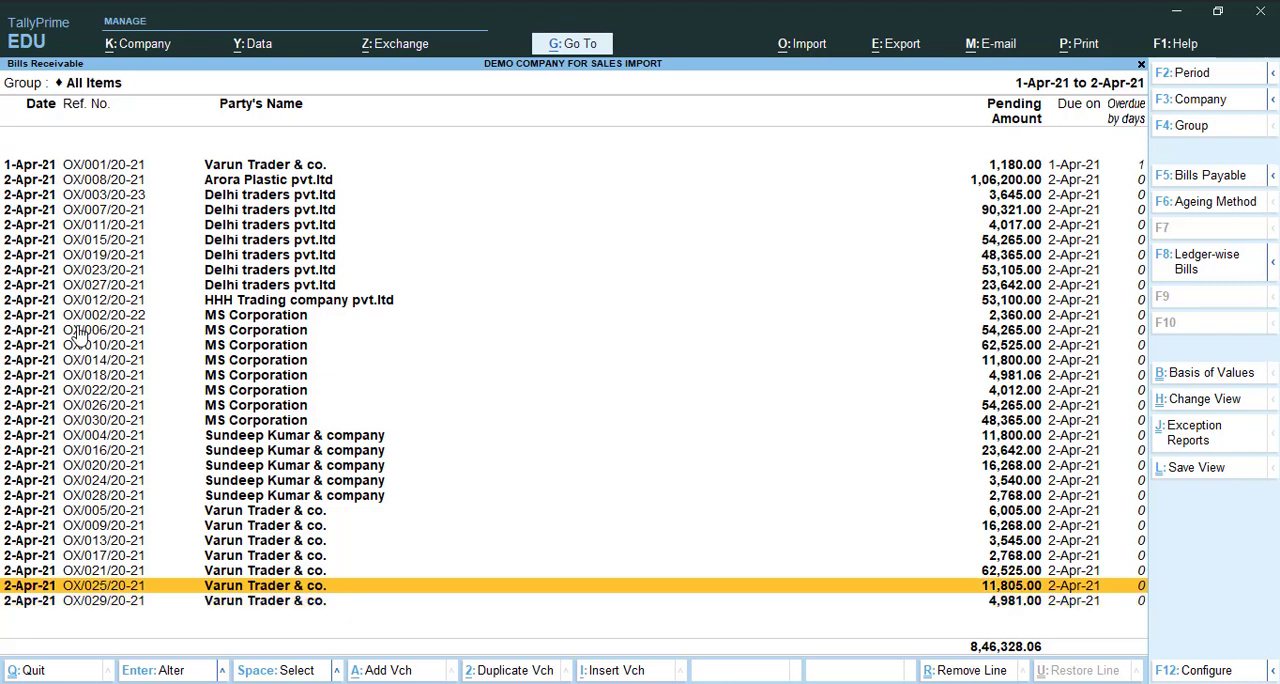
pyautogui.press('Down')
pyautogui.press('Down')
pyautogui.press('Down')
pyautogui.press('Down')
pyautogui.press('Down')
pyautogui.press('Down')
pyautogui.press('Down')
pyautogui.press('Down')
pyautogui.press('Down')
pyautogui.press('Down')
pyautogui.press('Down')
pyautogui.press('Down')
pyautogui.press('Down')
pyautogui.press('Down')
pyautogui.press('Down')
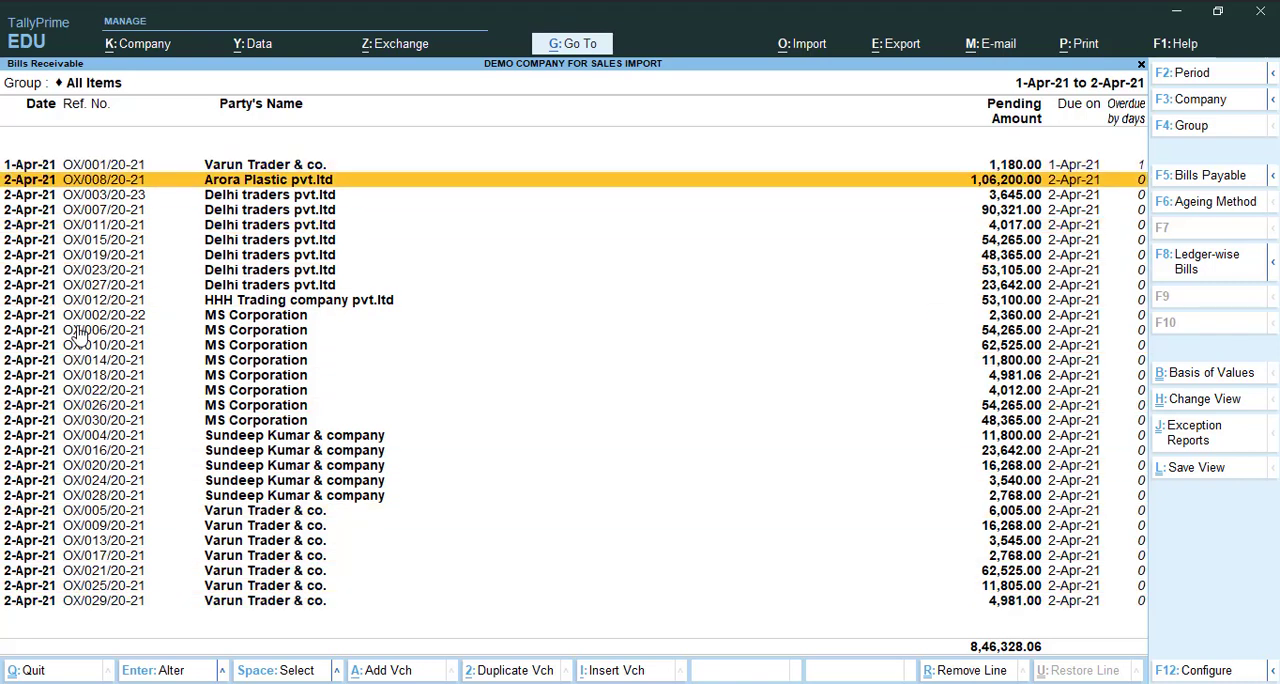
pyautogui.press('Down')
pyautogui.press('Down')
pyautogui.press('Down')
pyautogui.press('Down')
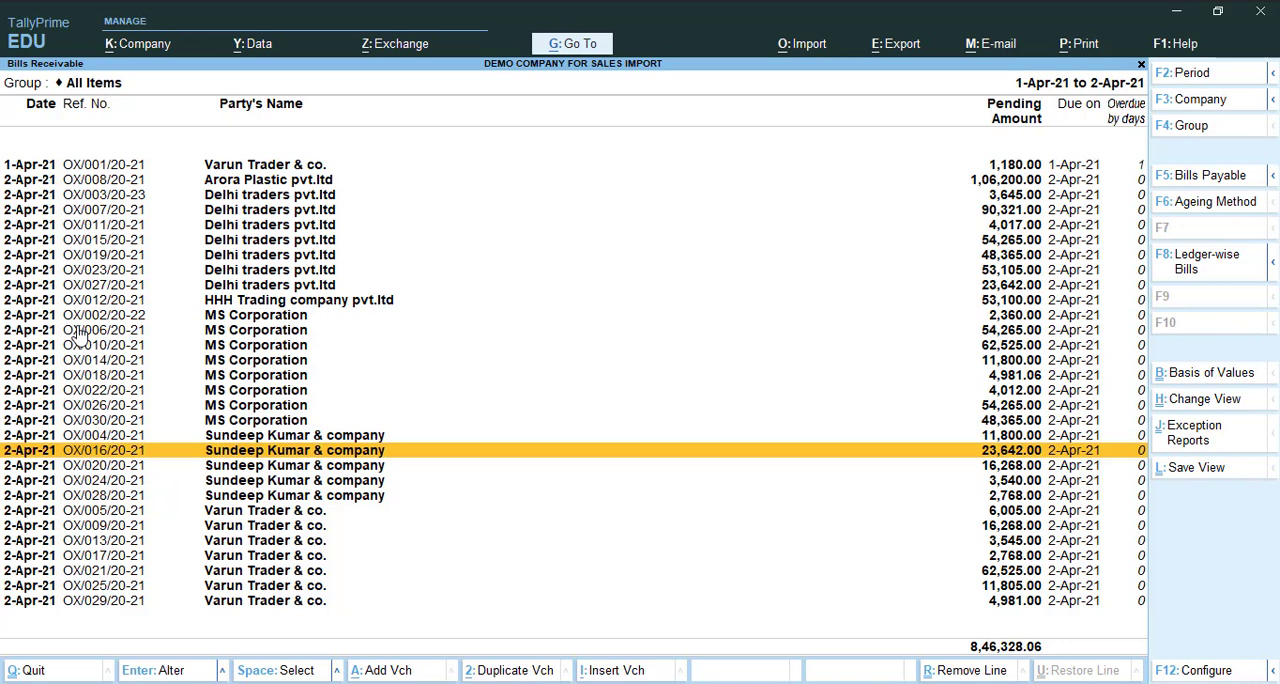
pyautogui.press('Up')
pyautogui.press('Up')
pyautogui.press('Up')
pyautogui.press('Up')
pyautogui.press('Up')
pyautogui.press('Up')
pyautogui.press('Up')
pyautogui.press('Up')
pyautogui.press('Up')
pyautogui.press('Up')
pyautogui.press('Up')
pyautogui.press('Up')
pyautogui.press('Up')
pyautogui.press('Up')
pyautogui.press('Up')
pyautogui.press('Up')
pyautogui.press('Up')
pyautogui.press('Up')
pyautogui.press('Up')
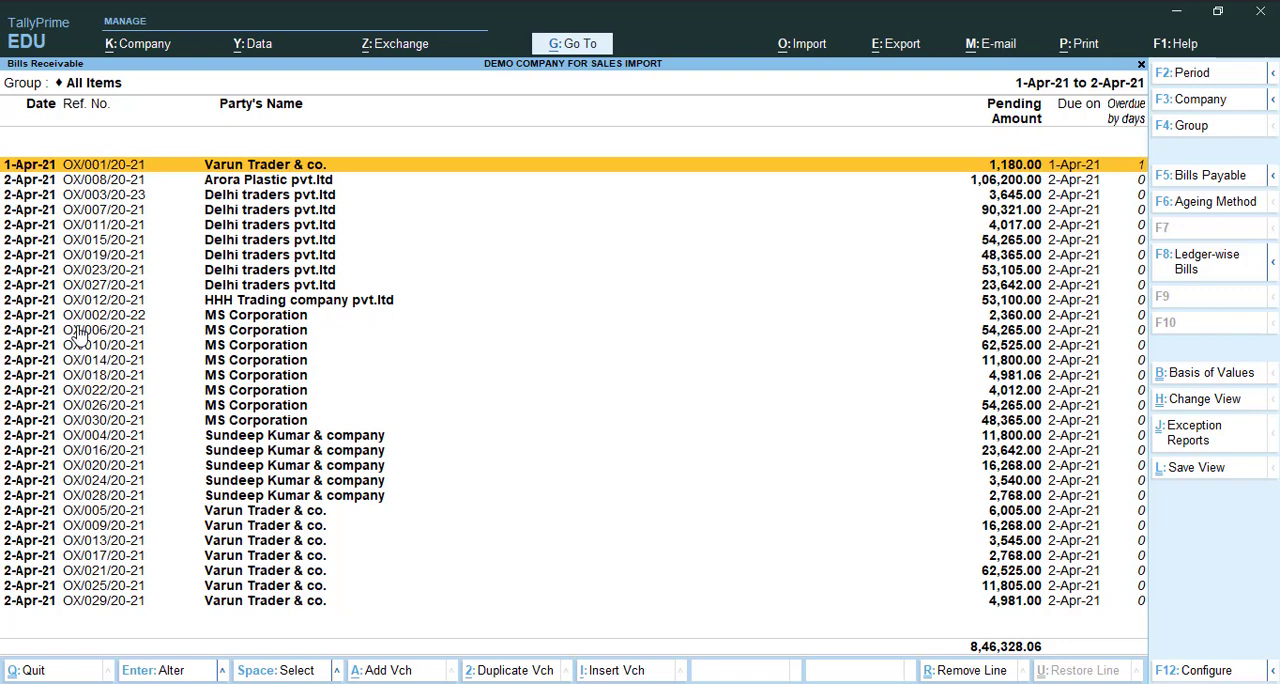
pyautogui.press('Escape')
pyautogui.press('Escape')
pyautogui.press('Escape')
pyautogui.press('Escape')
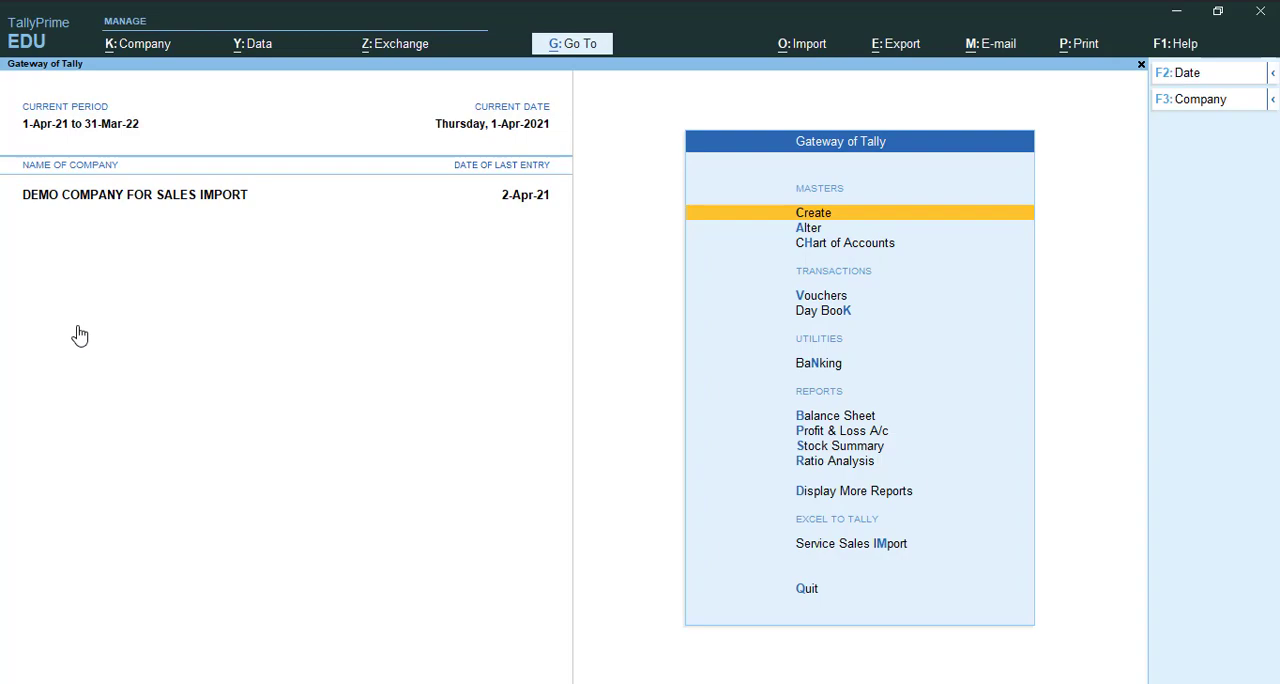
# - Switch to the Service Sales Import folder in File Explorer
pyautogui.hotkey('alt', 'Tab')
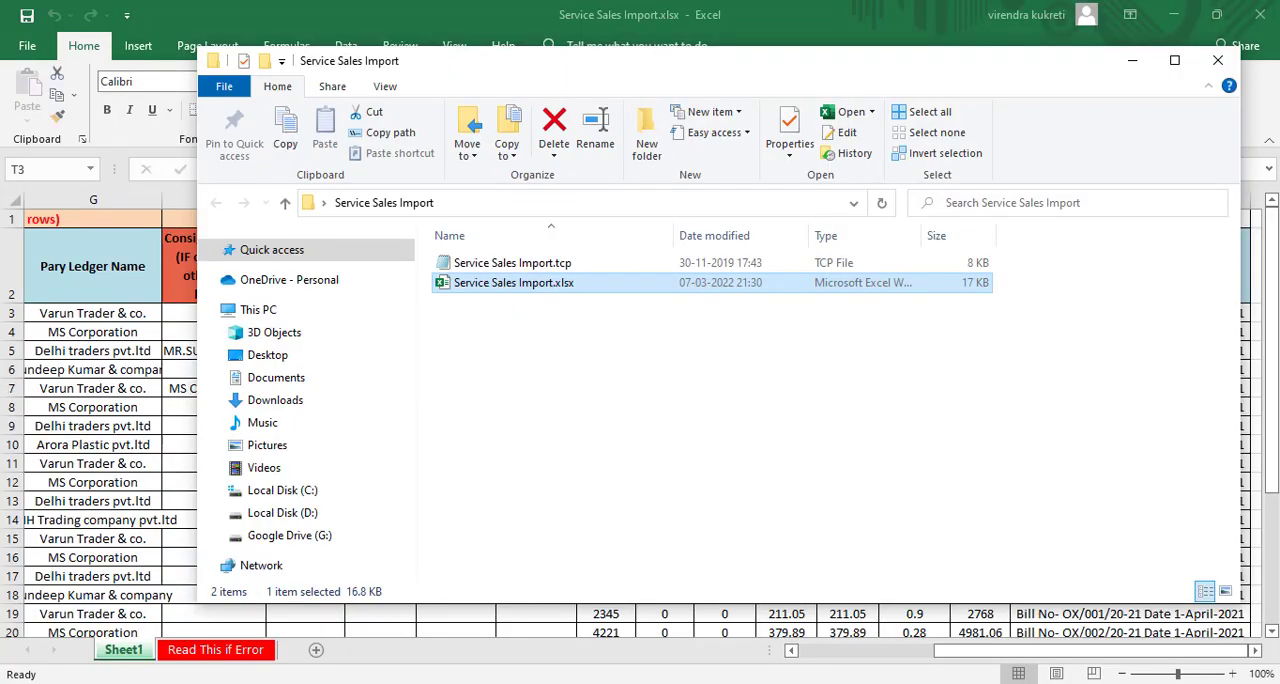